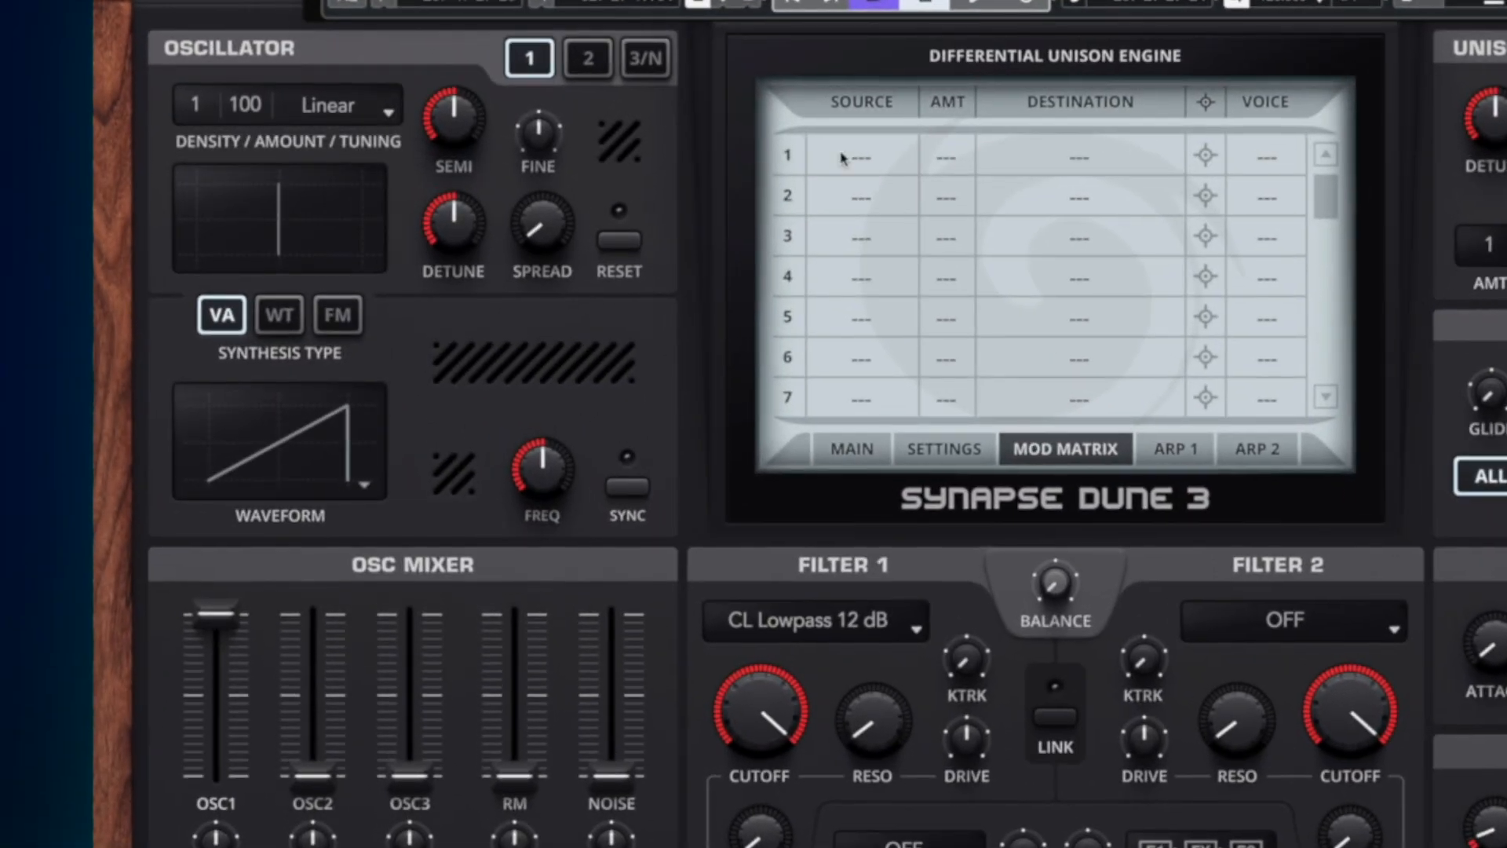
# Set oscillator 1's density to 5 and amount to 93, and lower its semitone tuning.
pyautogui.moveTo(179, 106); pyautogui.dragTo(222, 76)
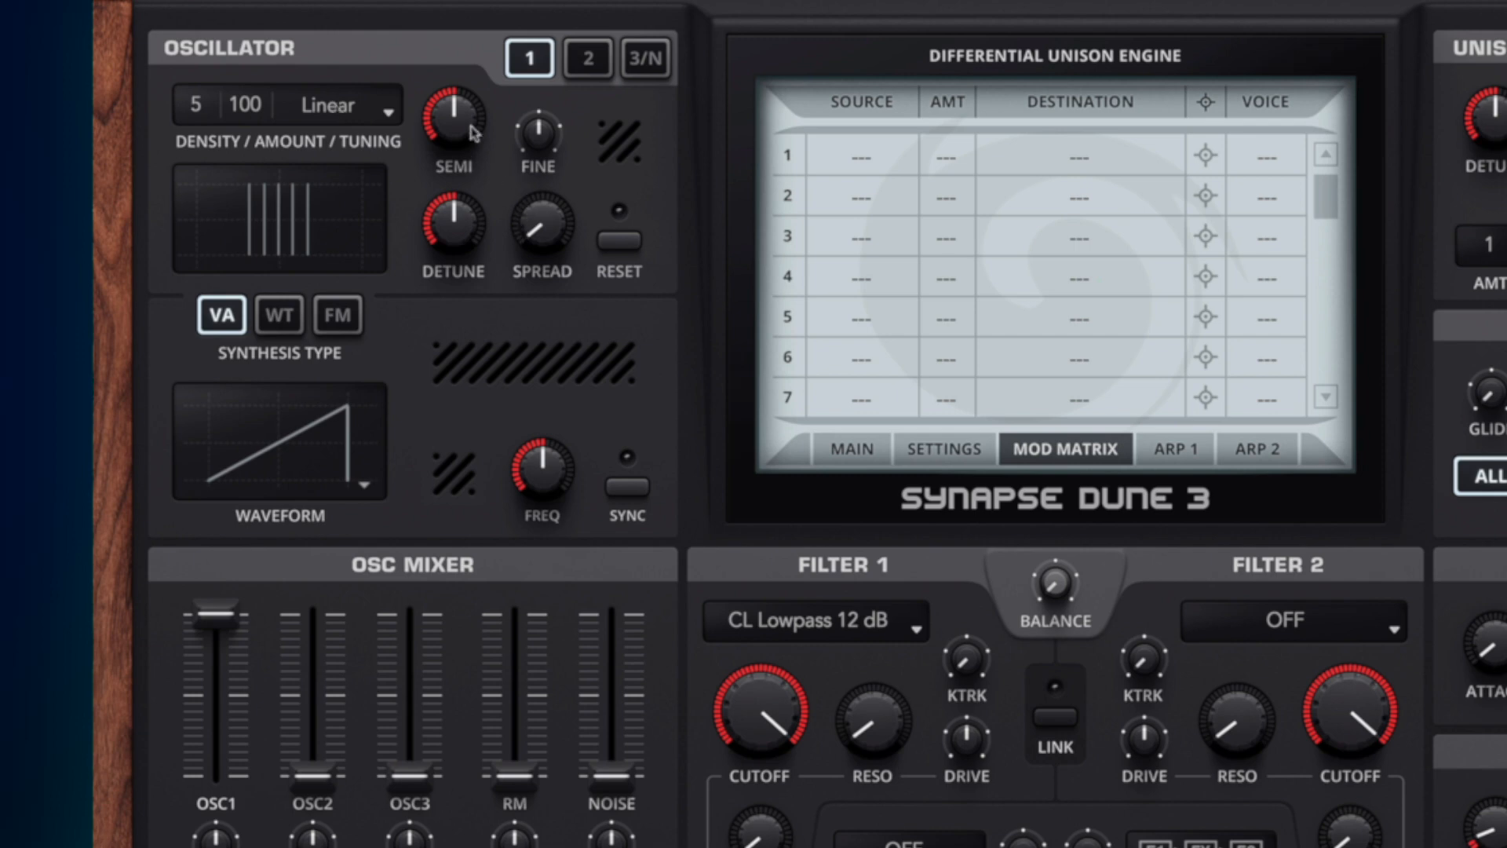
pyautogui.moveTo(469, 125); pyautogui.dragTo(459, 153)
pyautogui.scroll(-7, 256, 124)
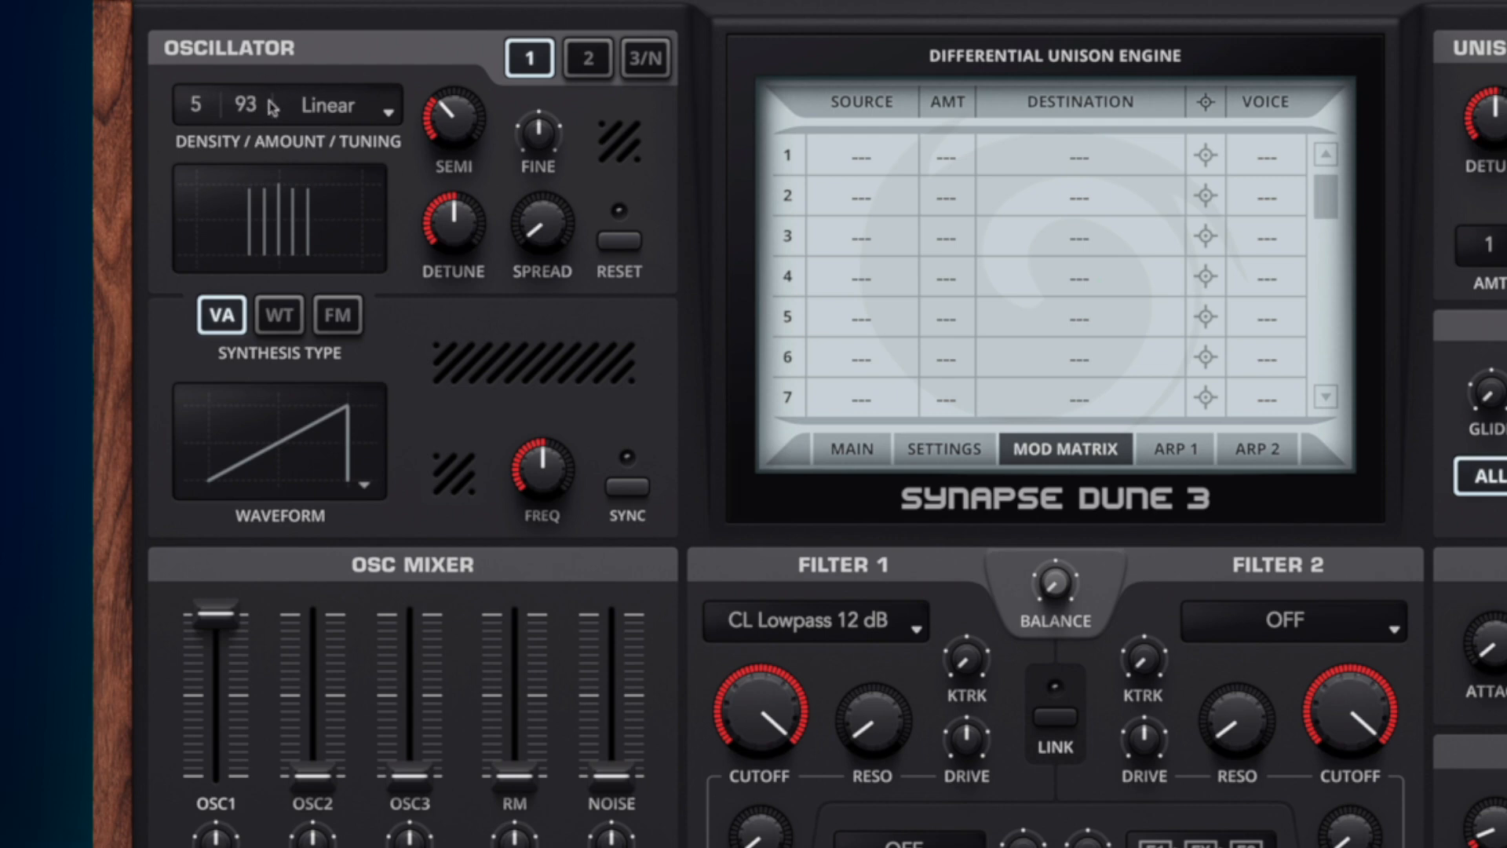
# Set oscillator 1's tuning mode to Sub Osc.
pyautogui.click(342, 110)
pyautogui.click(362, 95)
pyautogui.click(365, 106)
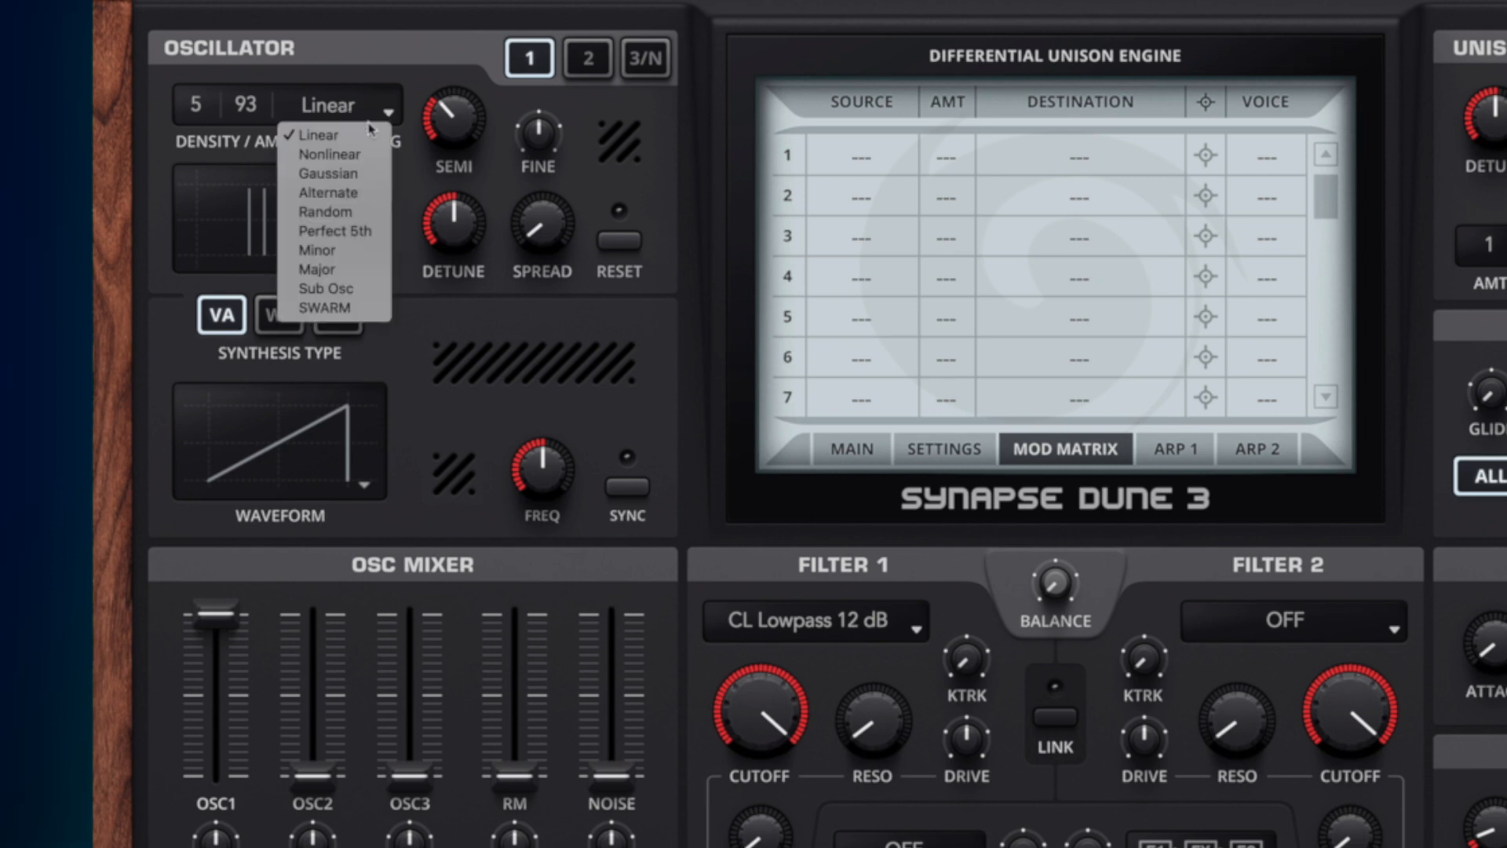
pyautogui.click(357, 289)
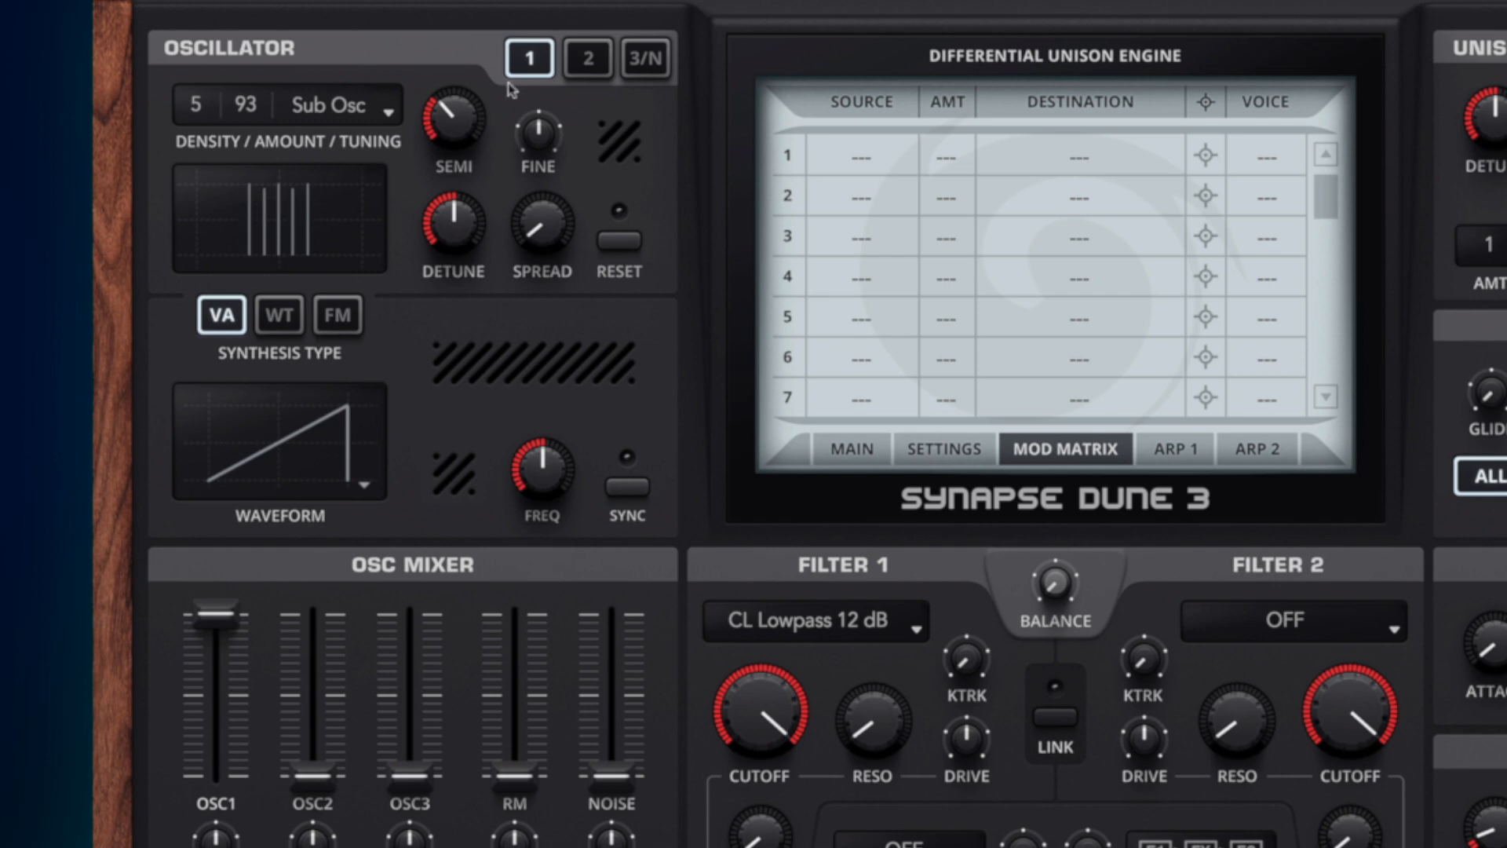
# Switch oscillator 1's tuning mode to Linear for comparison and return it to Sub Osc.
pyautogui.click(319, 106)
pyautogui.click(334, 140)
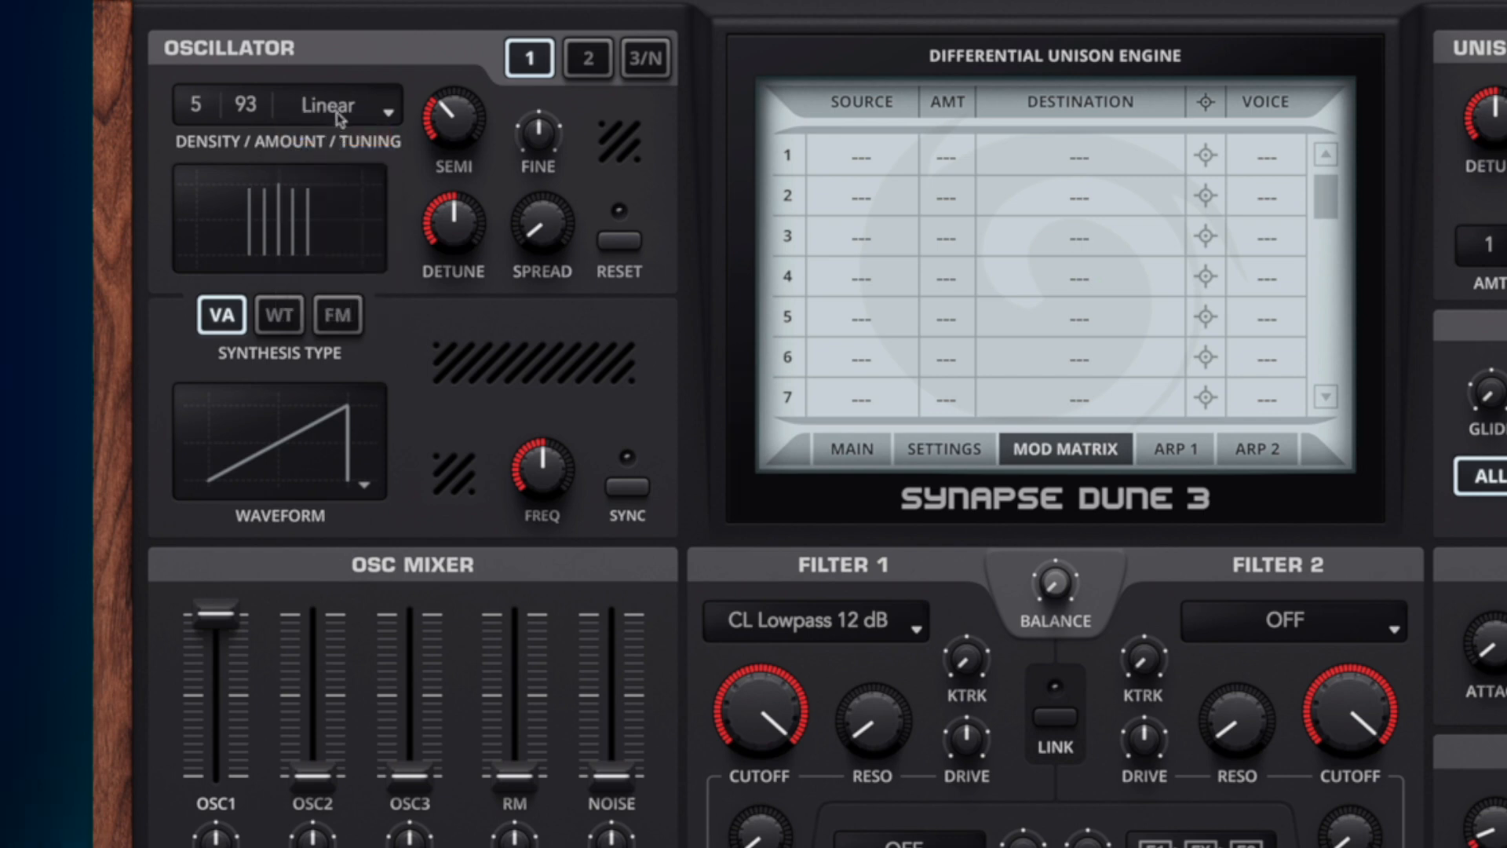
pyautogui.click(342, 110)
pyautogui.click(336, 290)
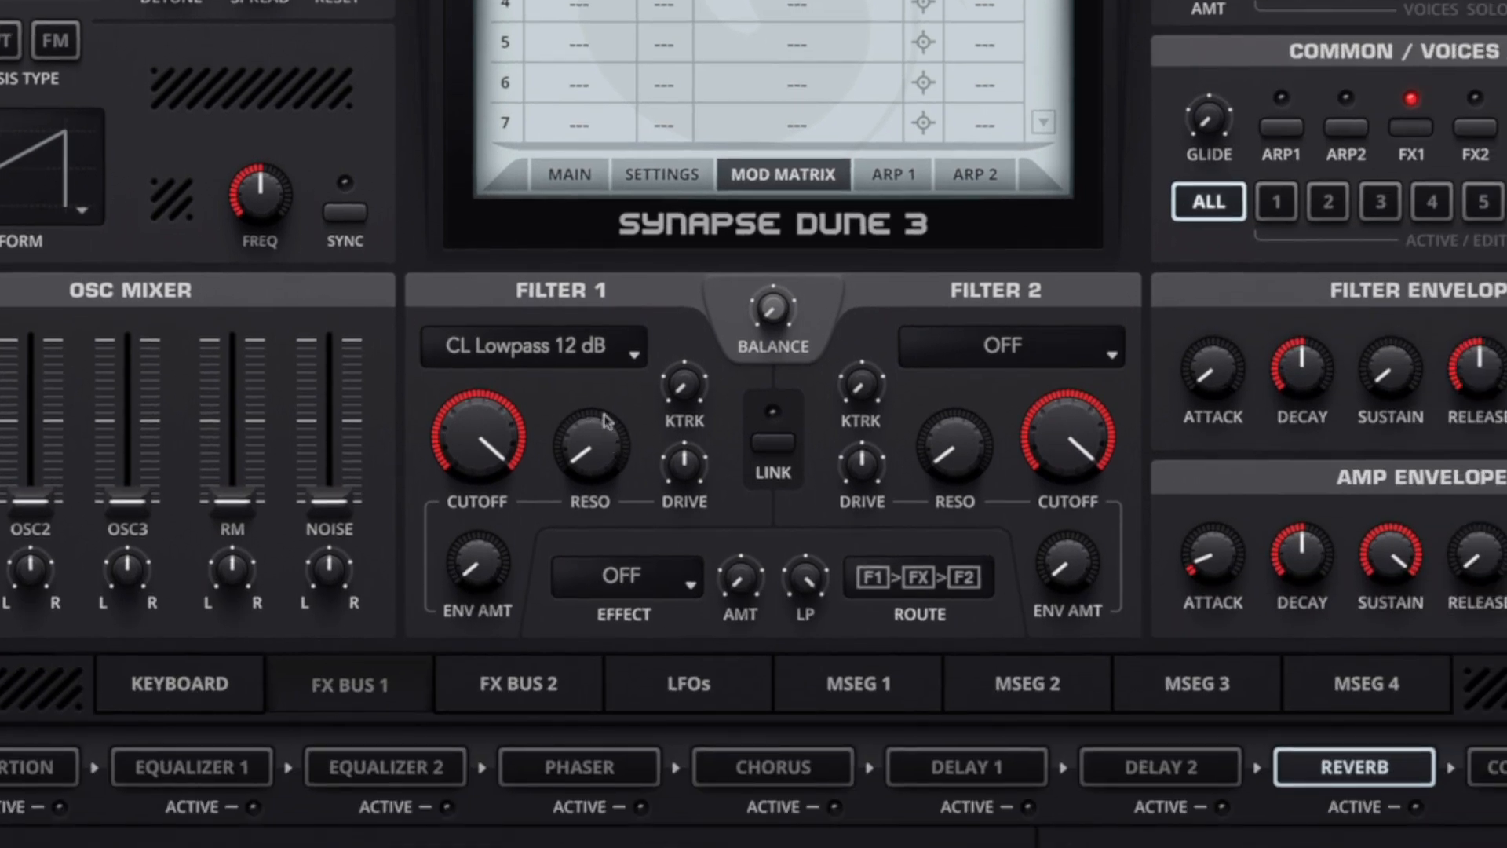
# Lower Filter 1's cutoff and modulate it with MSEG 1 in matrix slot 1, using amount +30 and voice 1.
pyautogui.moveTo(503, 454); pyautogui.dragTo(466, 573)
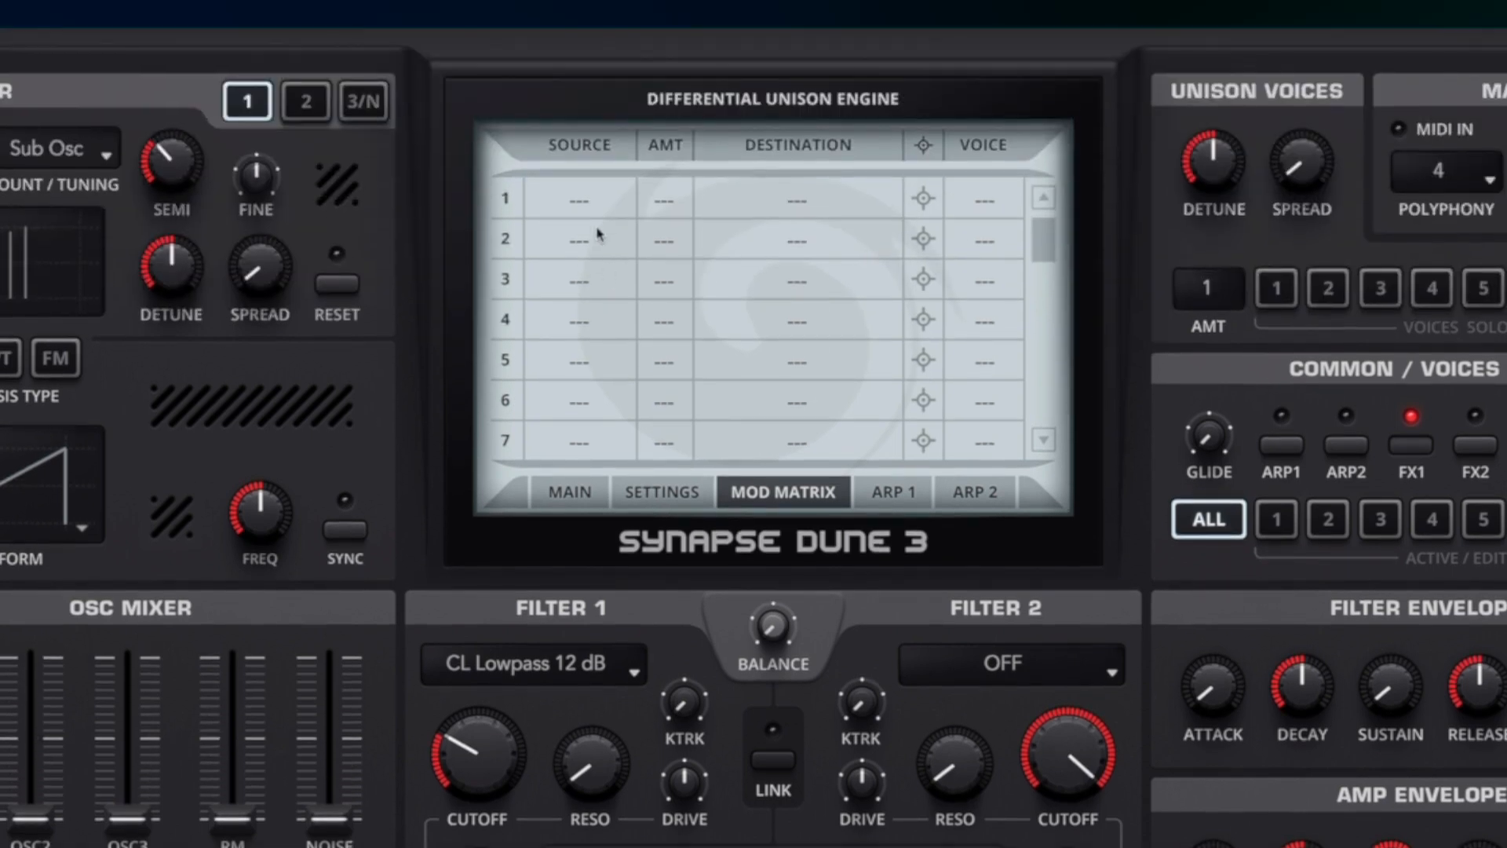
pyautogui.click(575, 199)
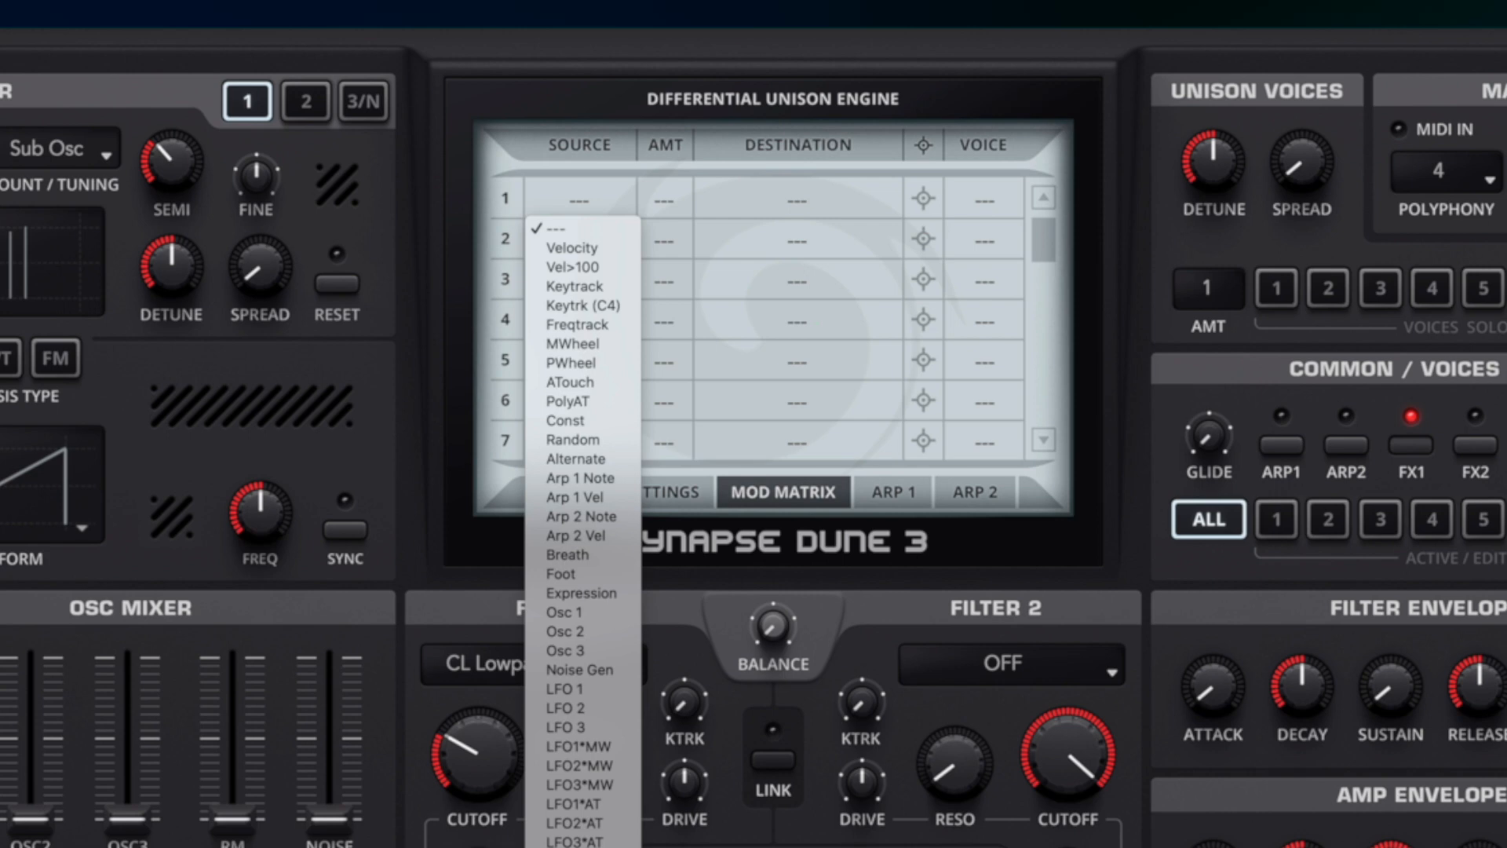
pyautogui.click(577, 846)
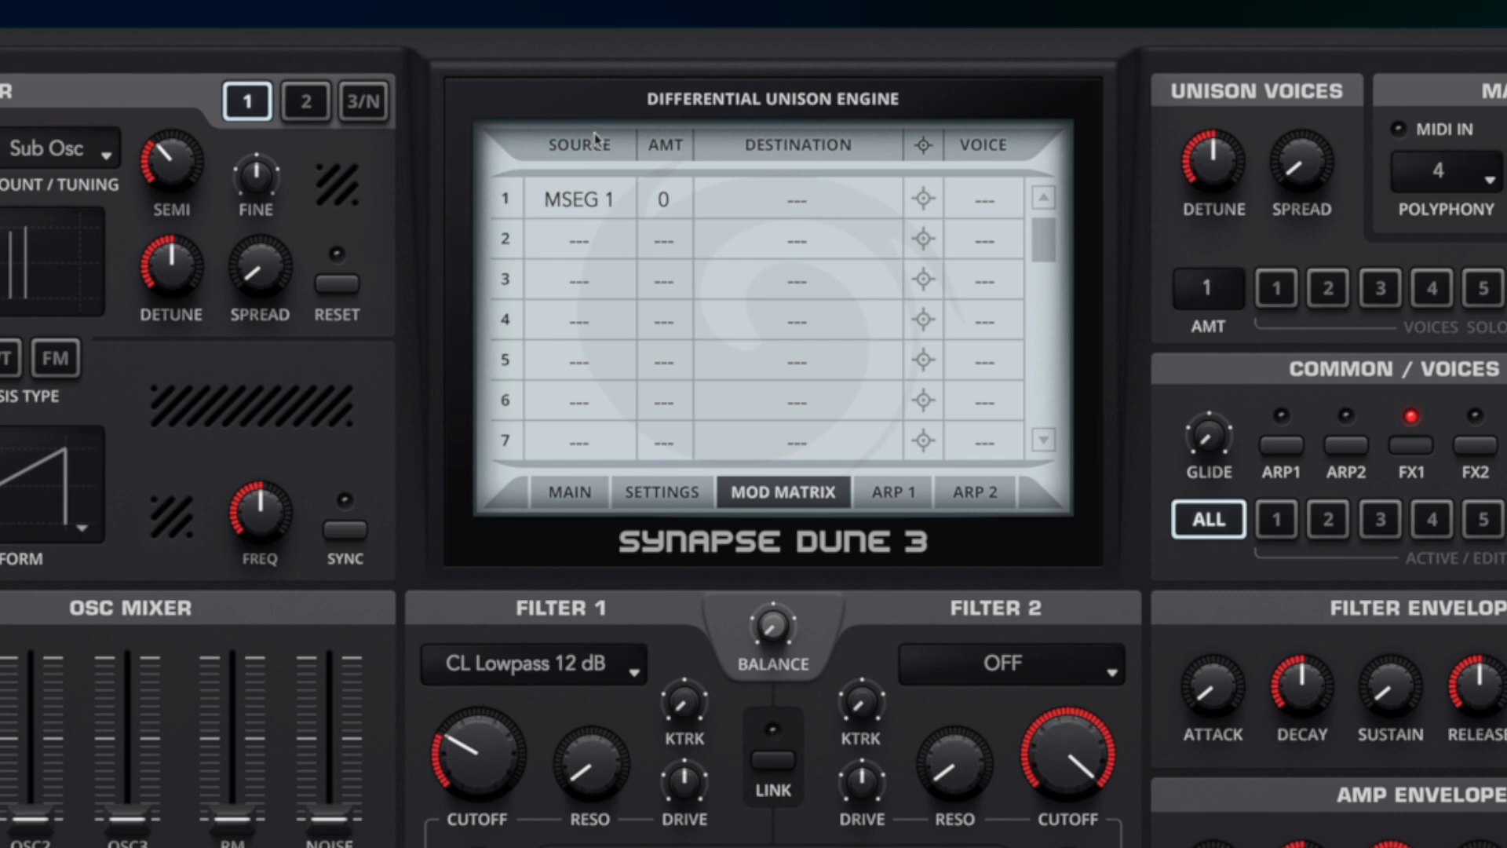
pyautogui.moveTo(924, 199); pyautogui.dragTo(445, 768)
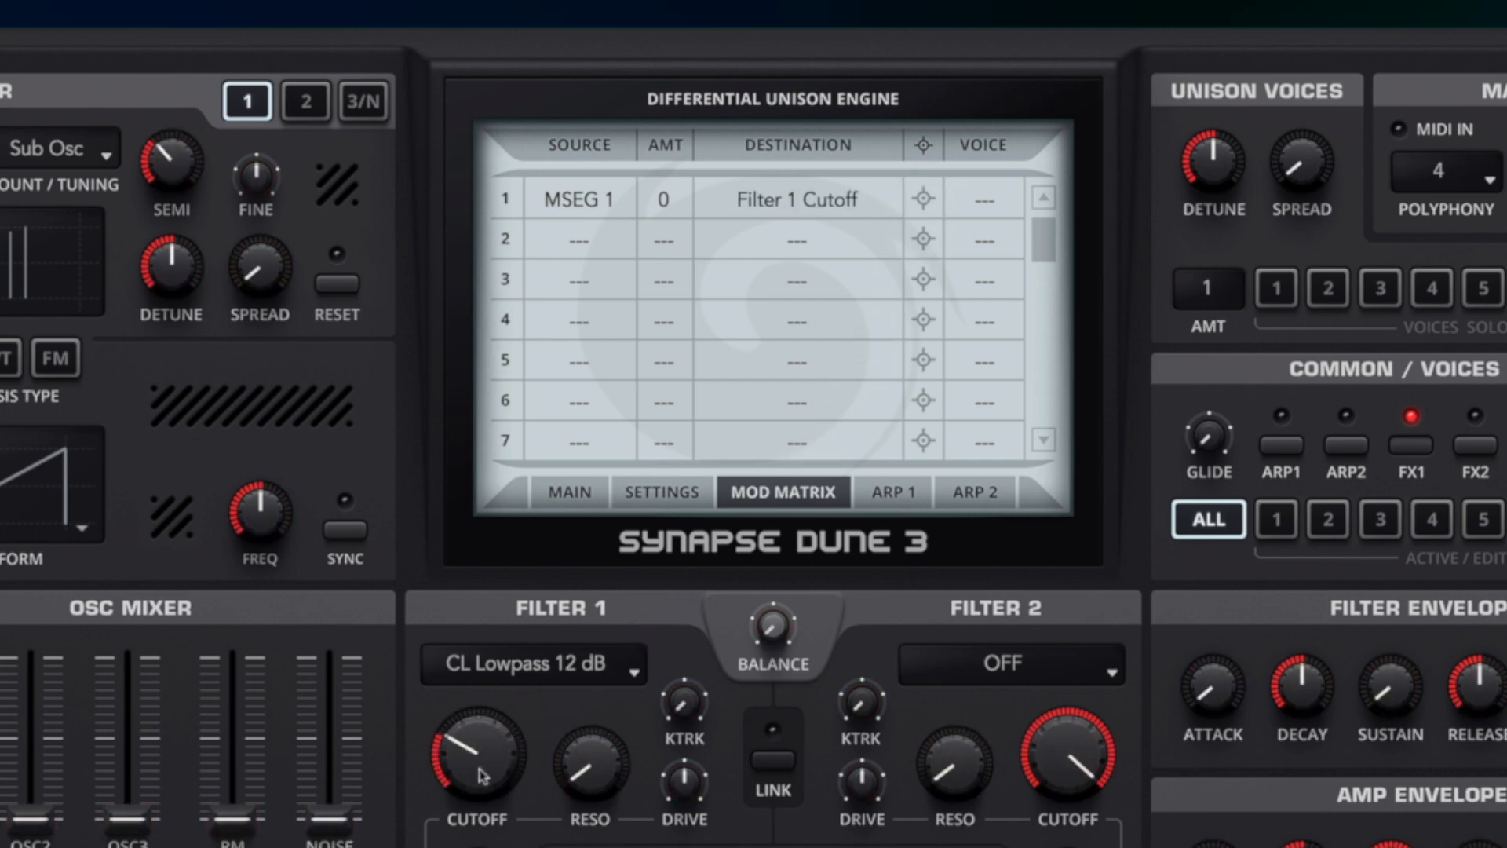
pyautogui.moveTo(664, 199); pyautogui.dragTo(696, 171)
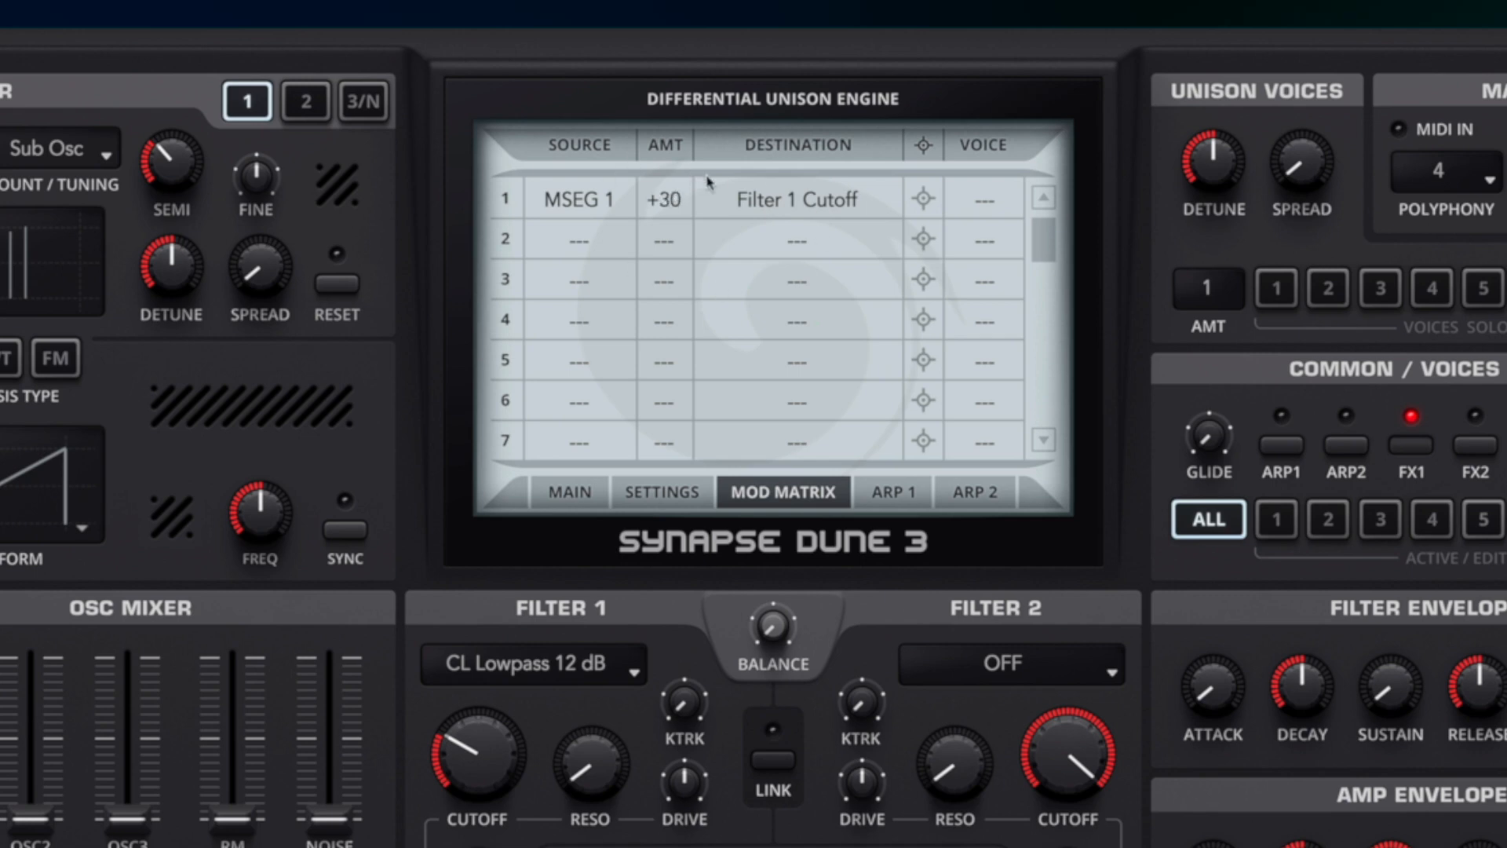
pyautogui.click(1004, 206)
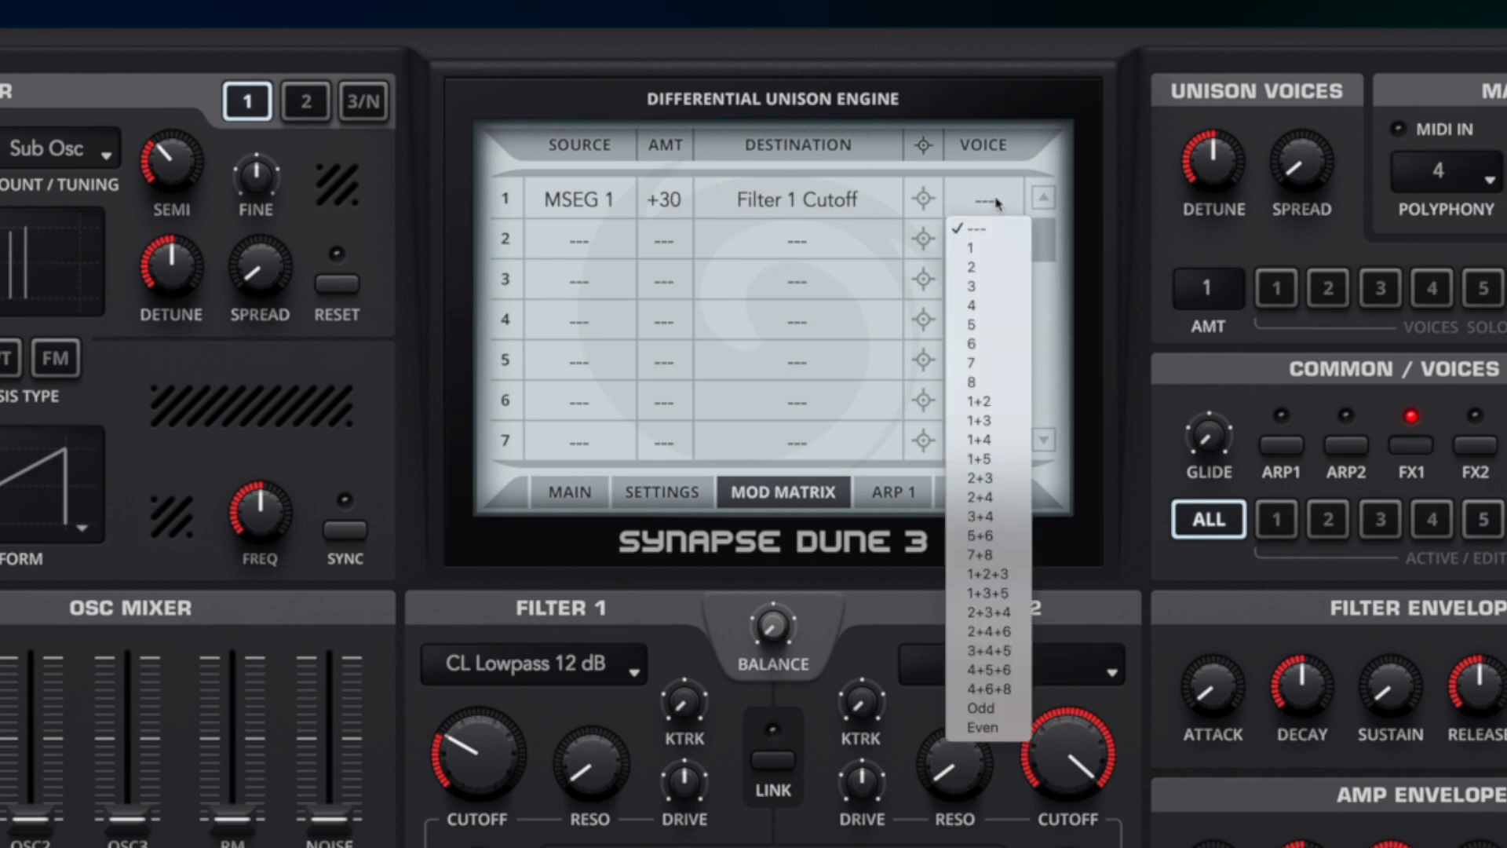
pyautogui.click(977, 251)
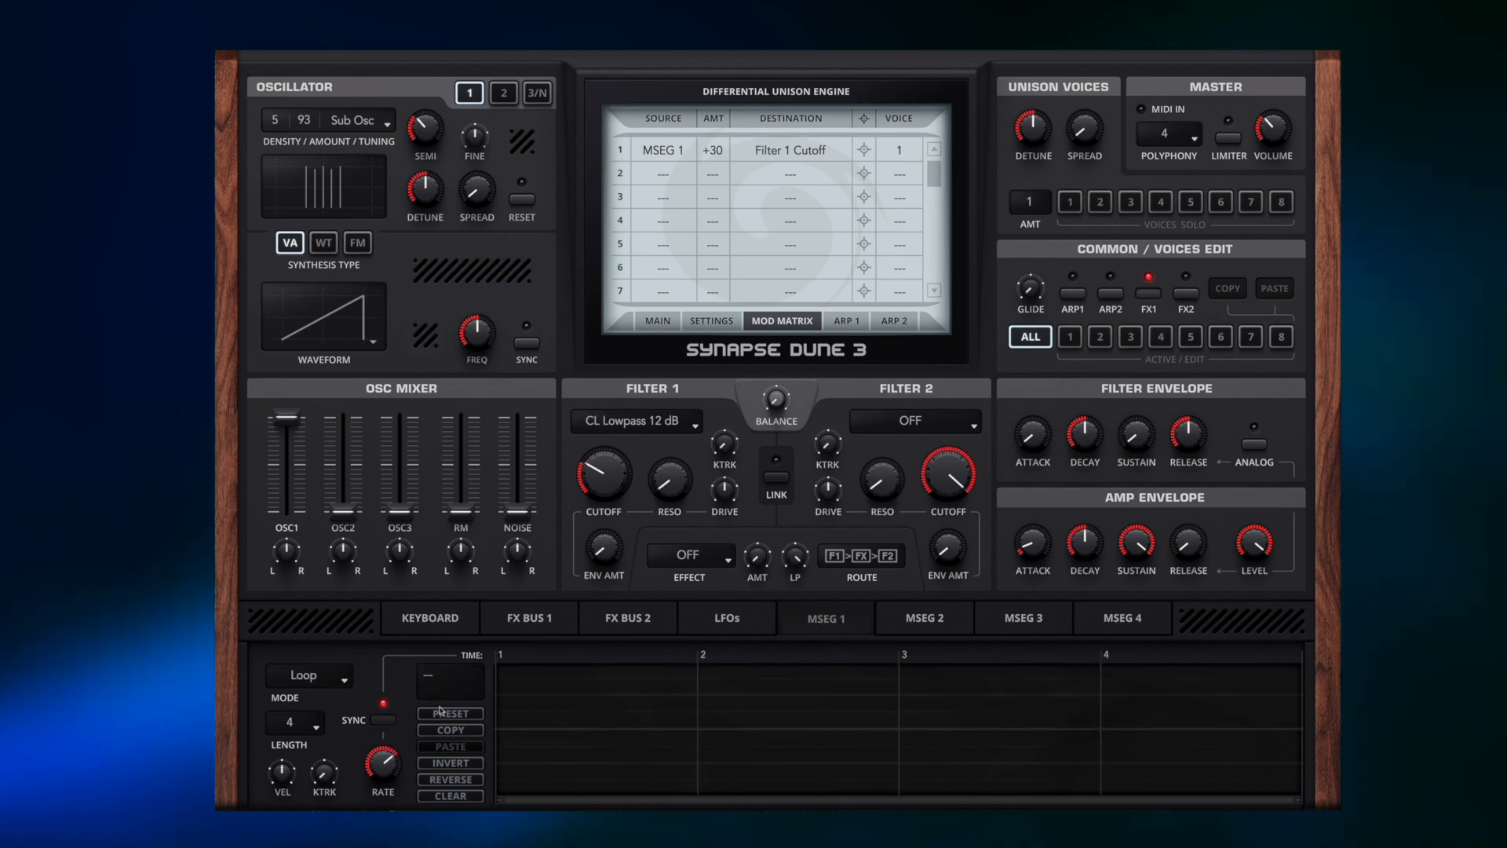
# Load the Trance Pulse DH preset into MSEG 1 and set its Filter 1 Cutoff modulation amount to +26.
pyautogui.click(442, 712)
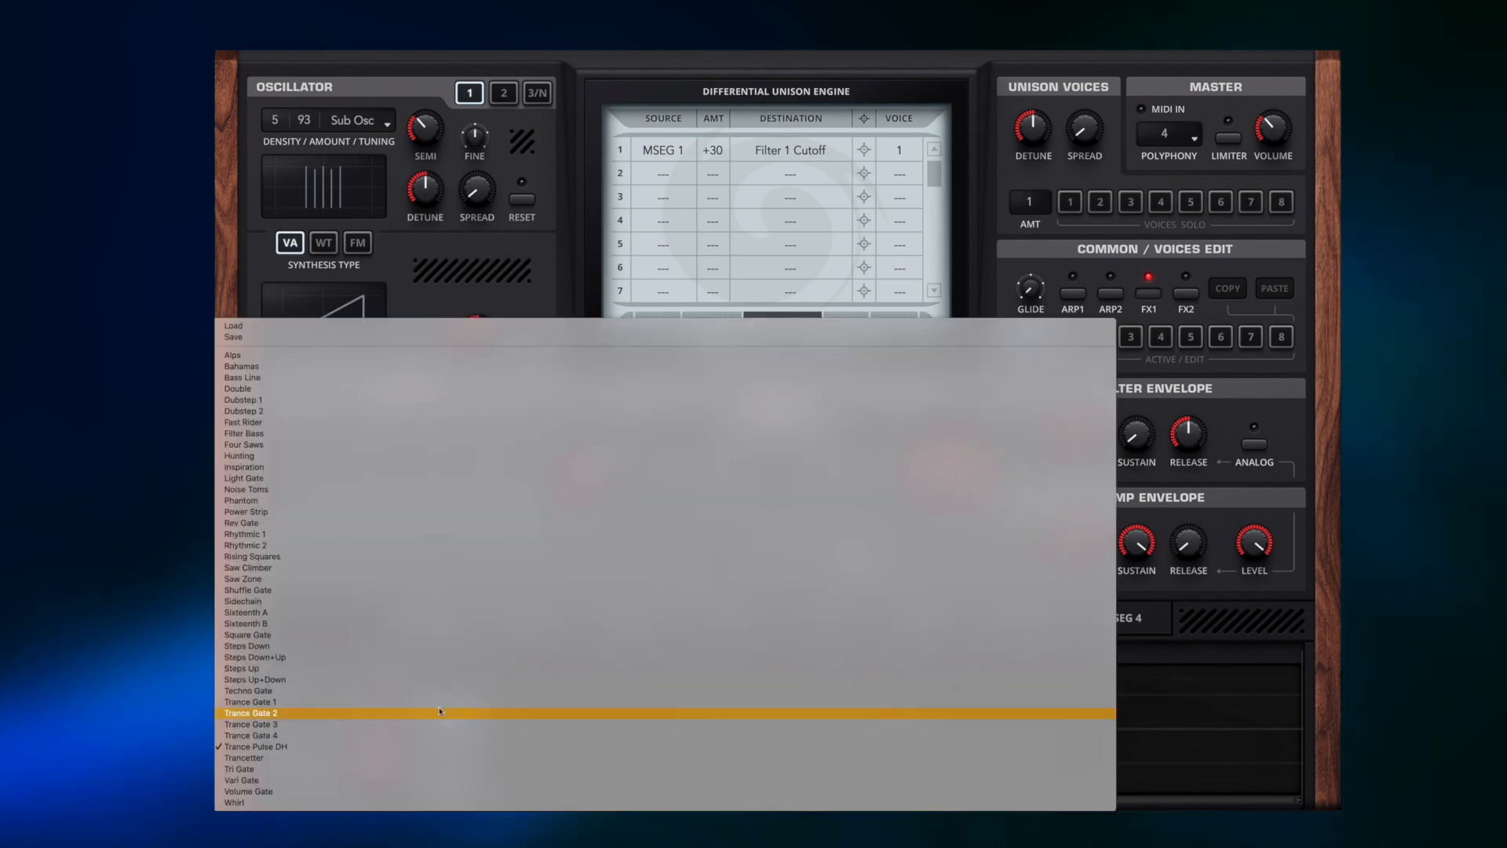
pyautogui.click(279, 747)
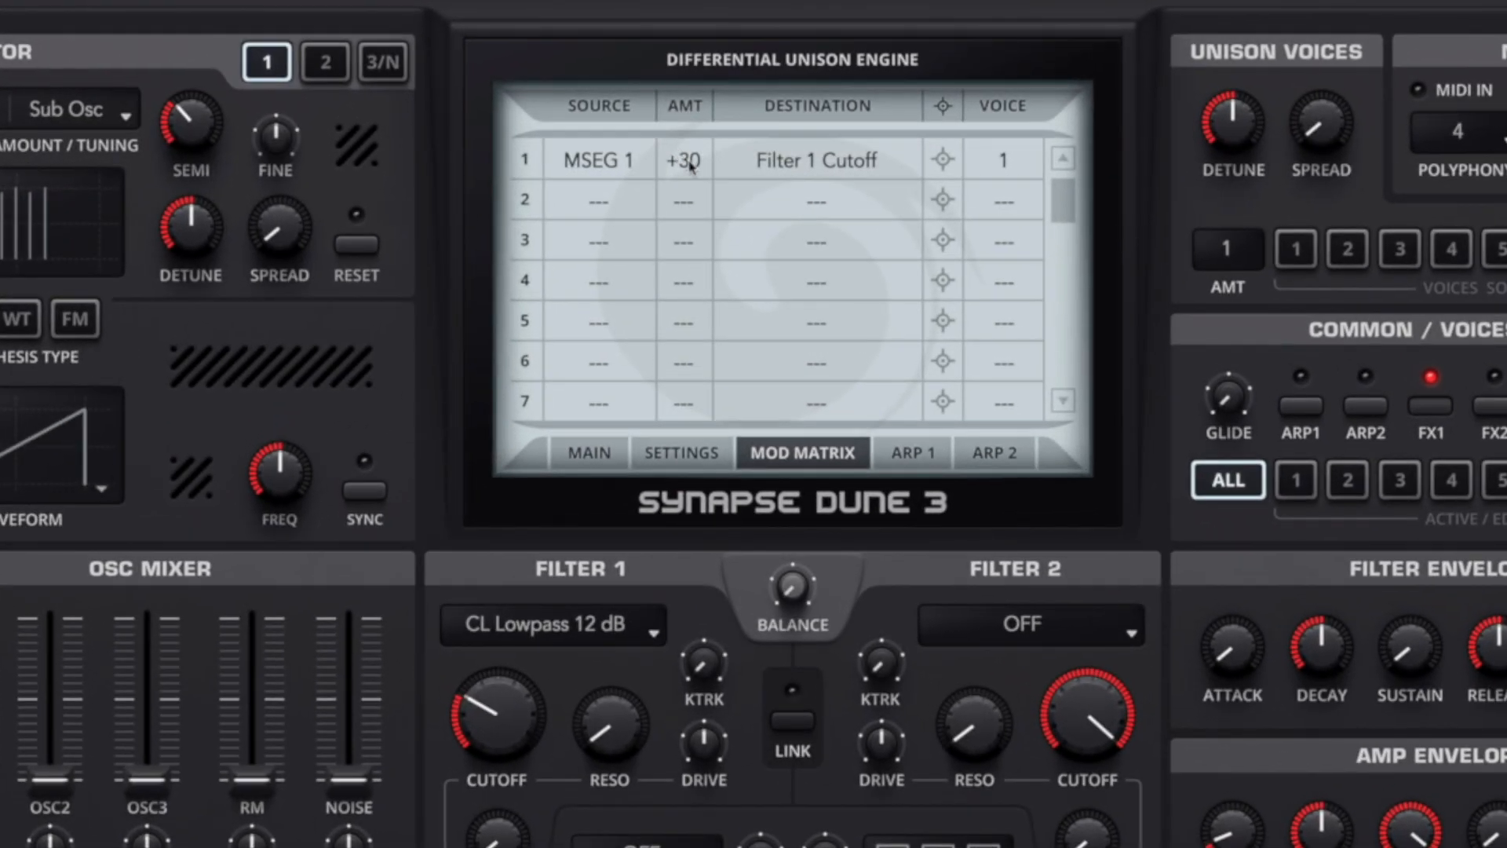
pyautogui.moveTo(691, 163)
pyautogui.mouseDown()
pyautogui.moveTo(695, 96)
pyautogui.moveTo(702, 170)
pyautogui.mouseUp()
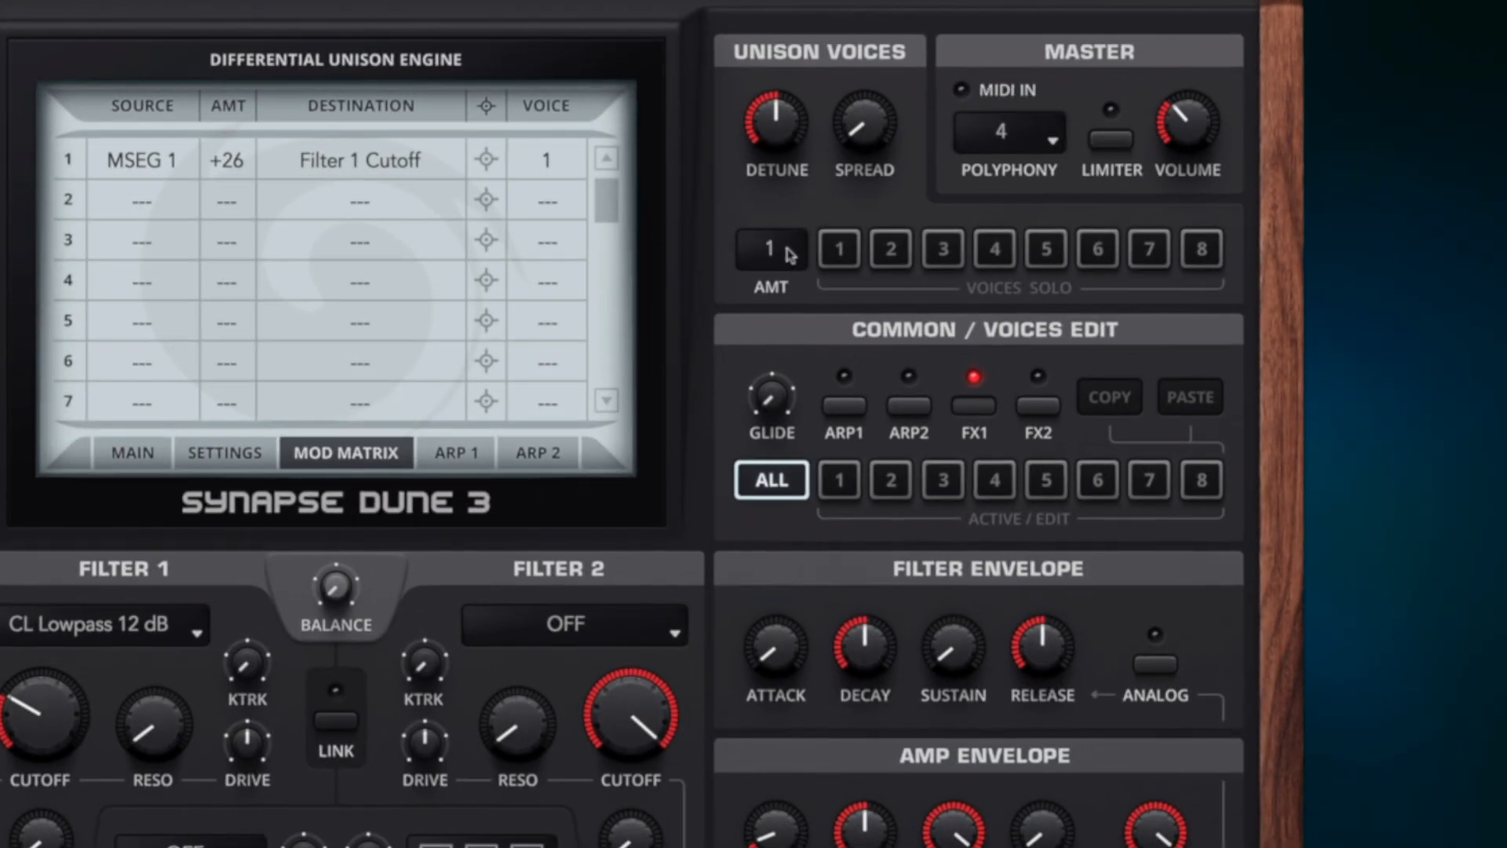
# Set the unison voice amount to 2, then solo voice 2 and select it alone for editing.
pyautogui.moveTo(789, 255); pyautogui.dragTo(799, 224)
pyautogui.click(890, 249)
pyautogui.click(890, 477)
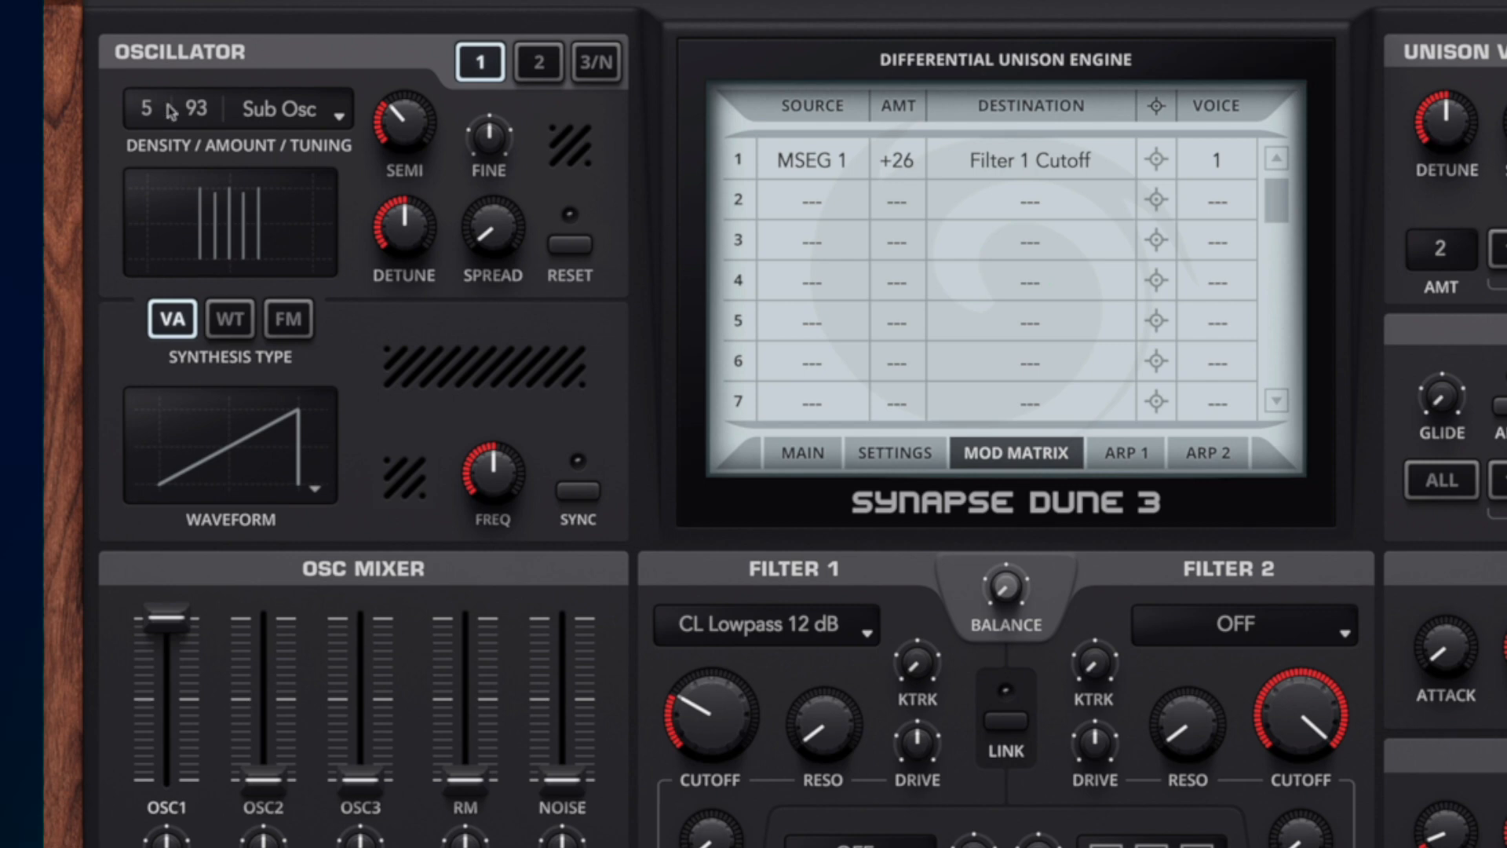
# Set voice 2's oscillator 1 to density 1, amount 100 and Linear tuning.
pyautogui.moveTo(146, 114); pyautogui.dragTo(207, 102)
pyautogui.click(292, 113)
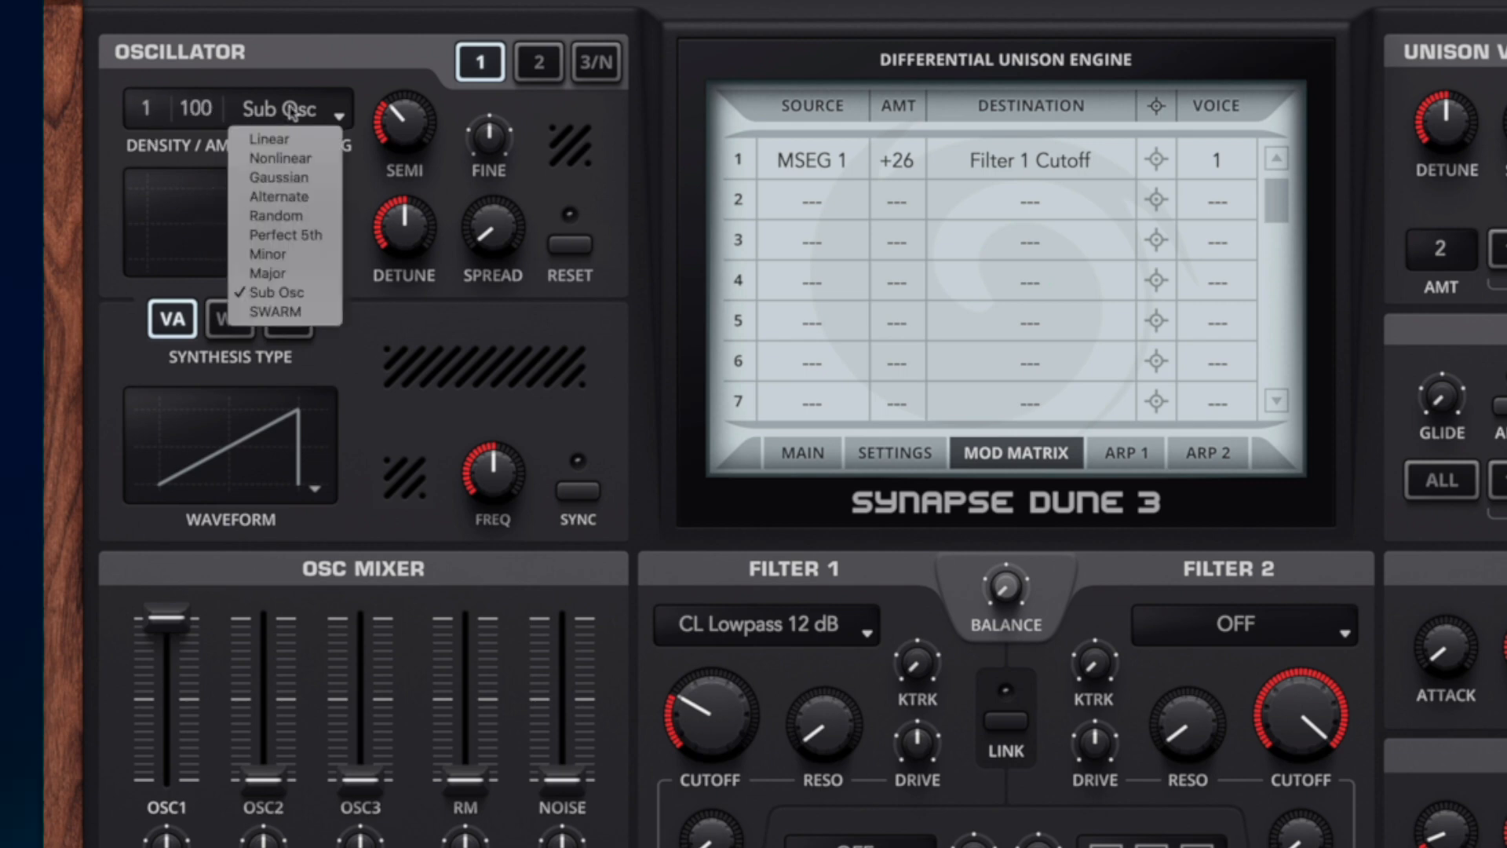
pyautogui.click(284, 141)
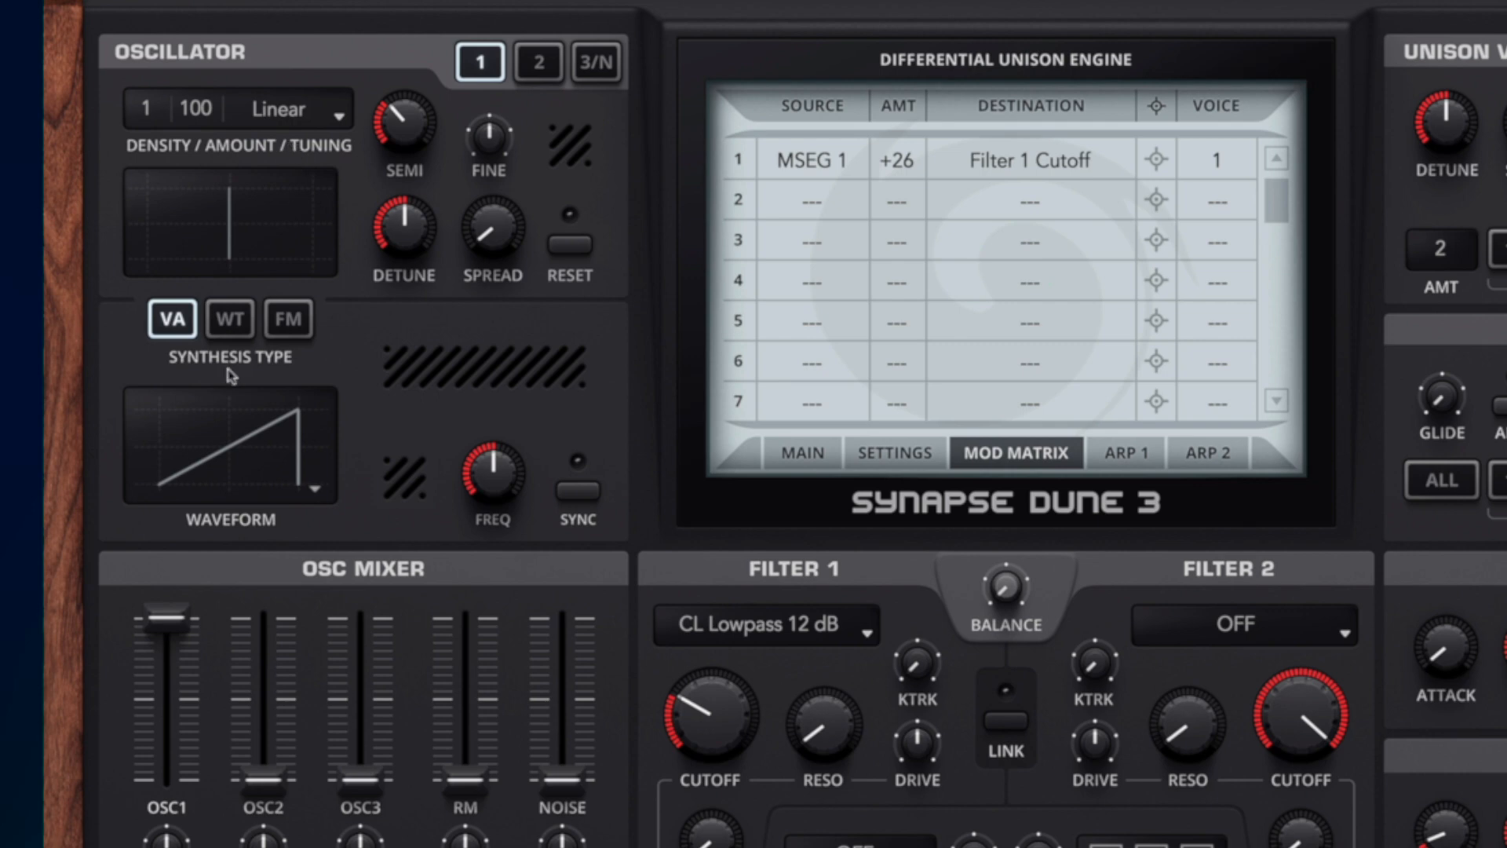
# Switch voice 2's oscillator 1 to wavetable synthesis with the Digimetal 1 wavetable and turn interpolation fully down.
pyautogui.click(228, 322)
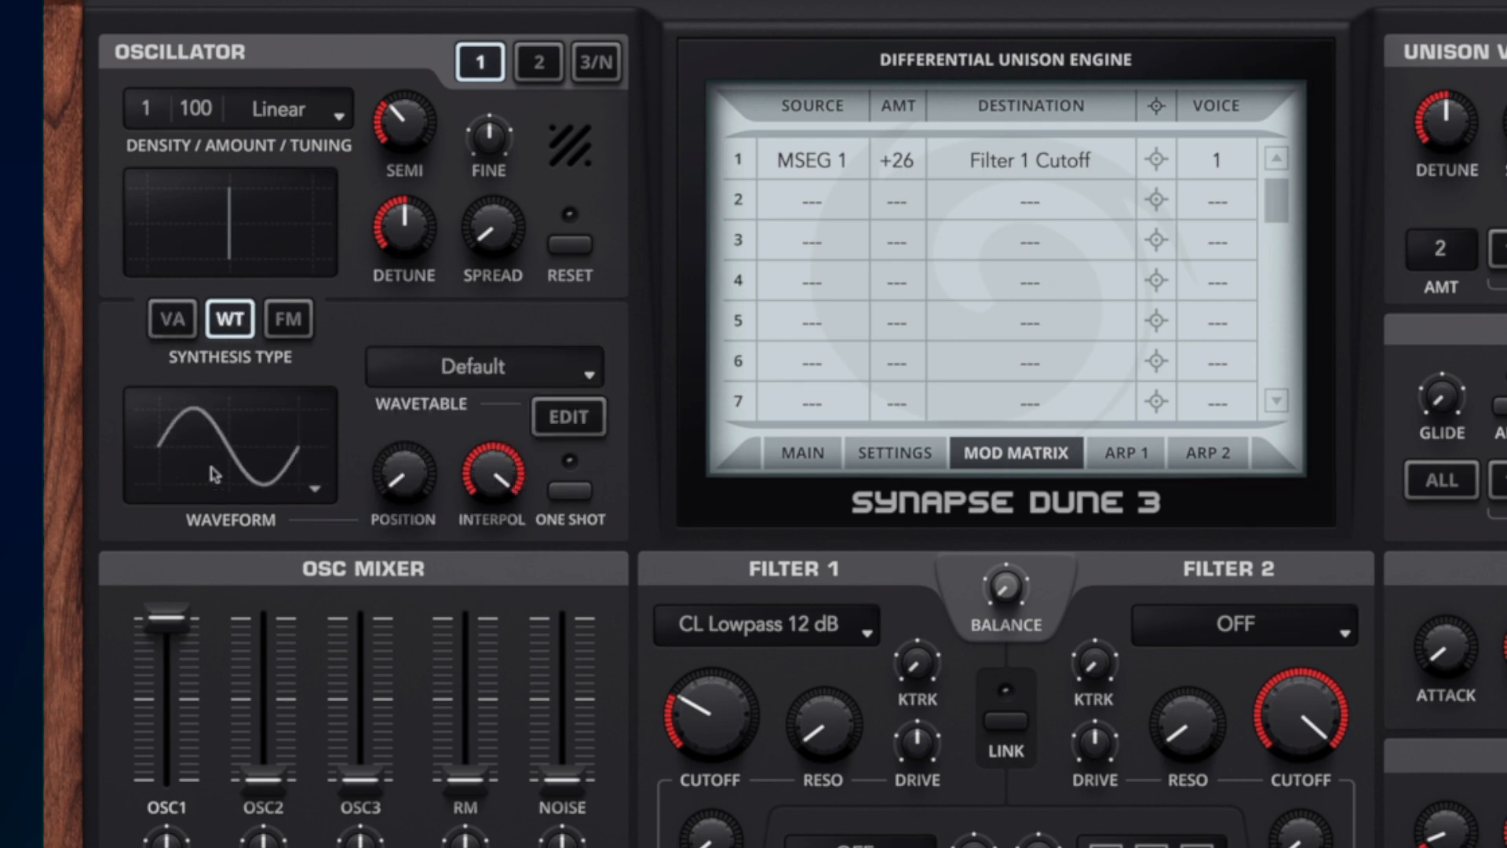
pyautogui.click(459, 369)
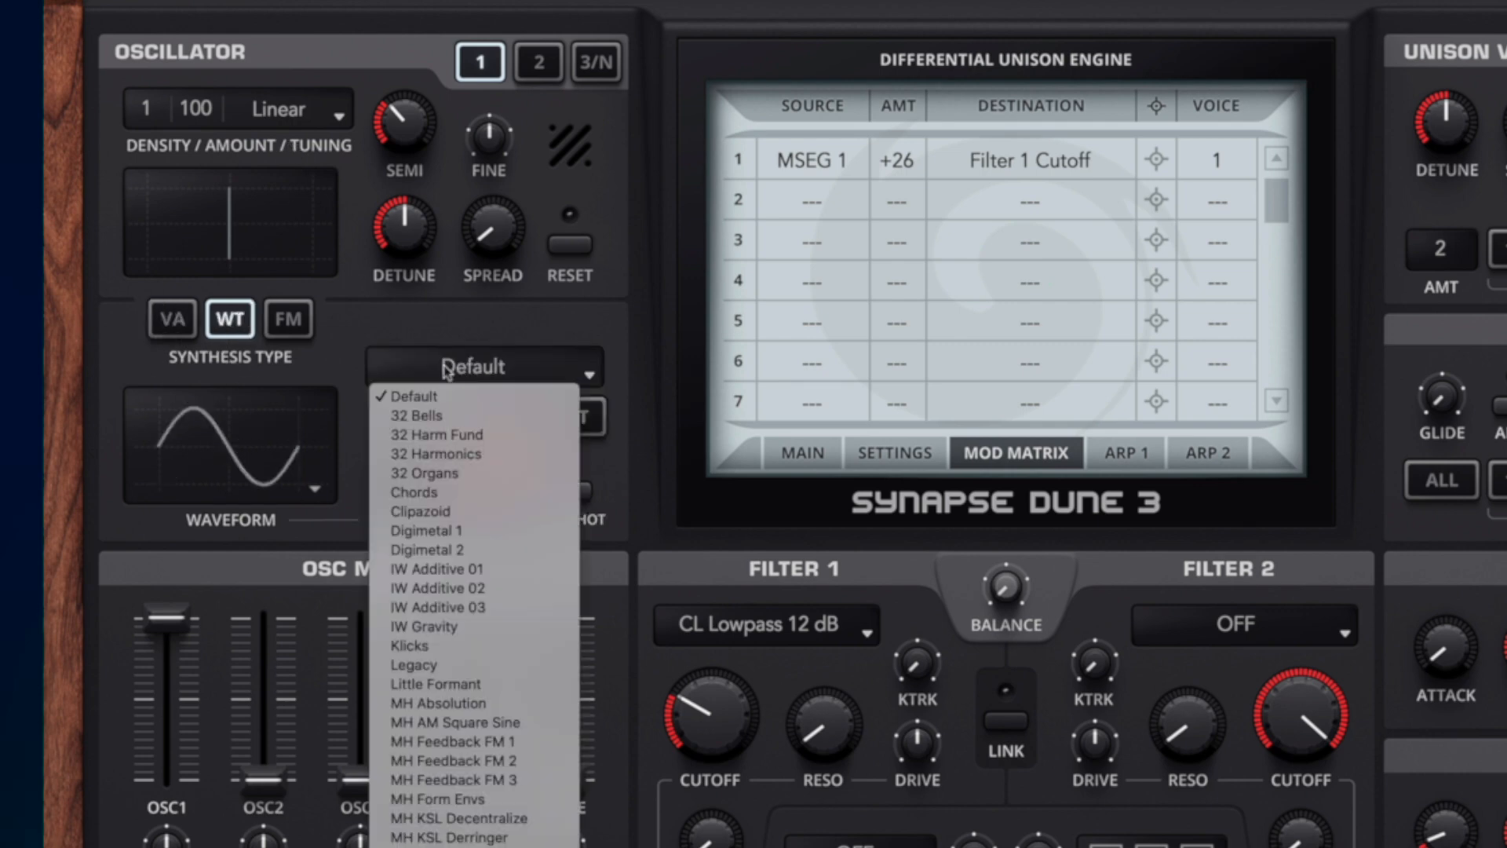
pyautogui.click(459, 531)
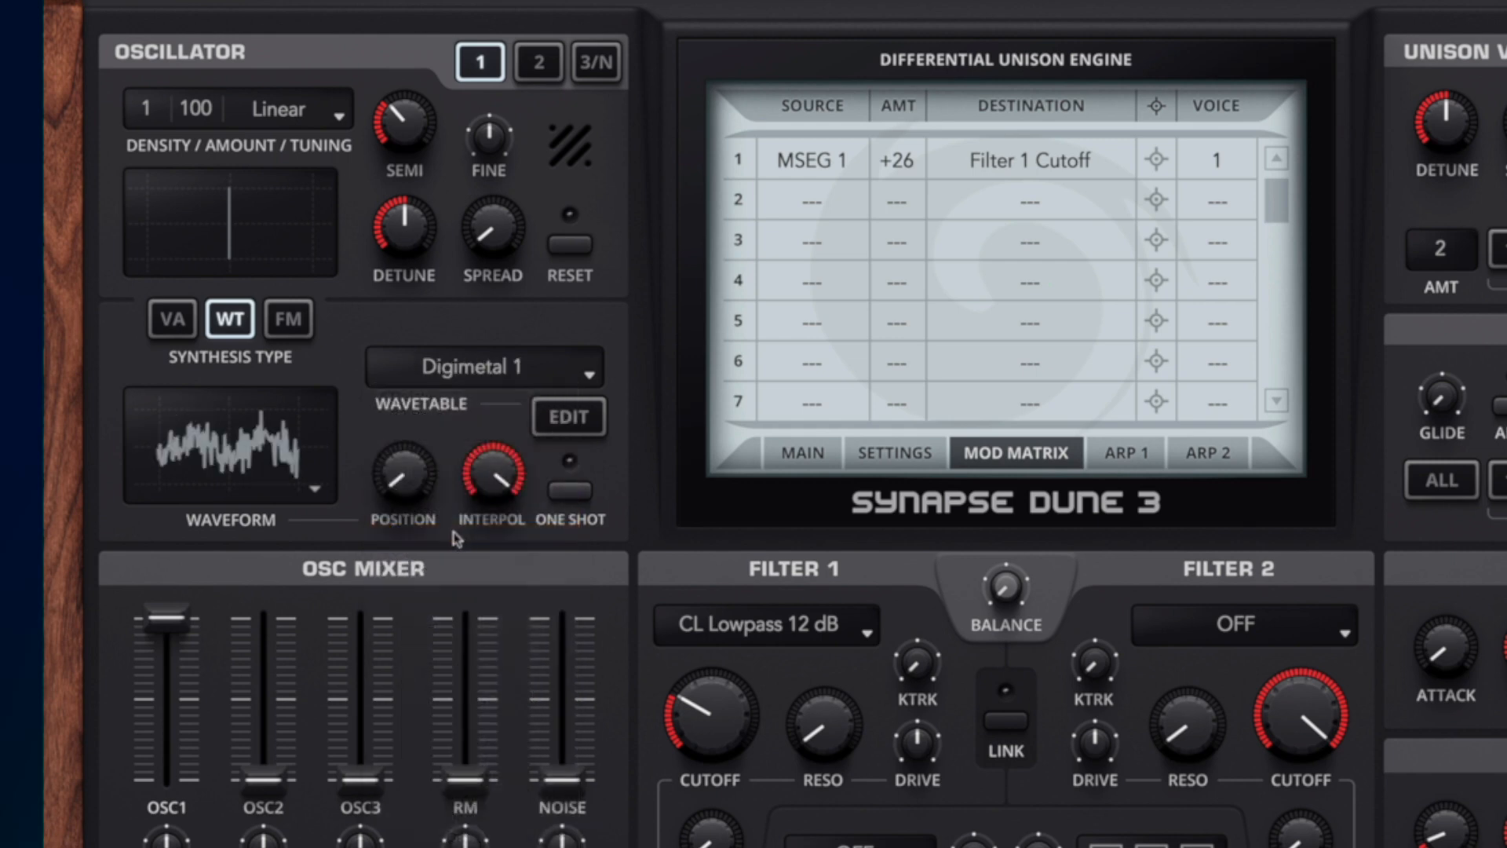
pyautogui.moveTo(492, 475); pyautogui.dragTo(481, 528)
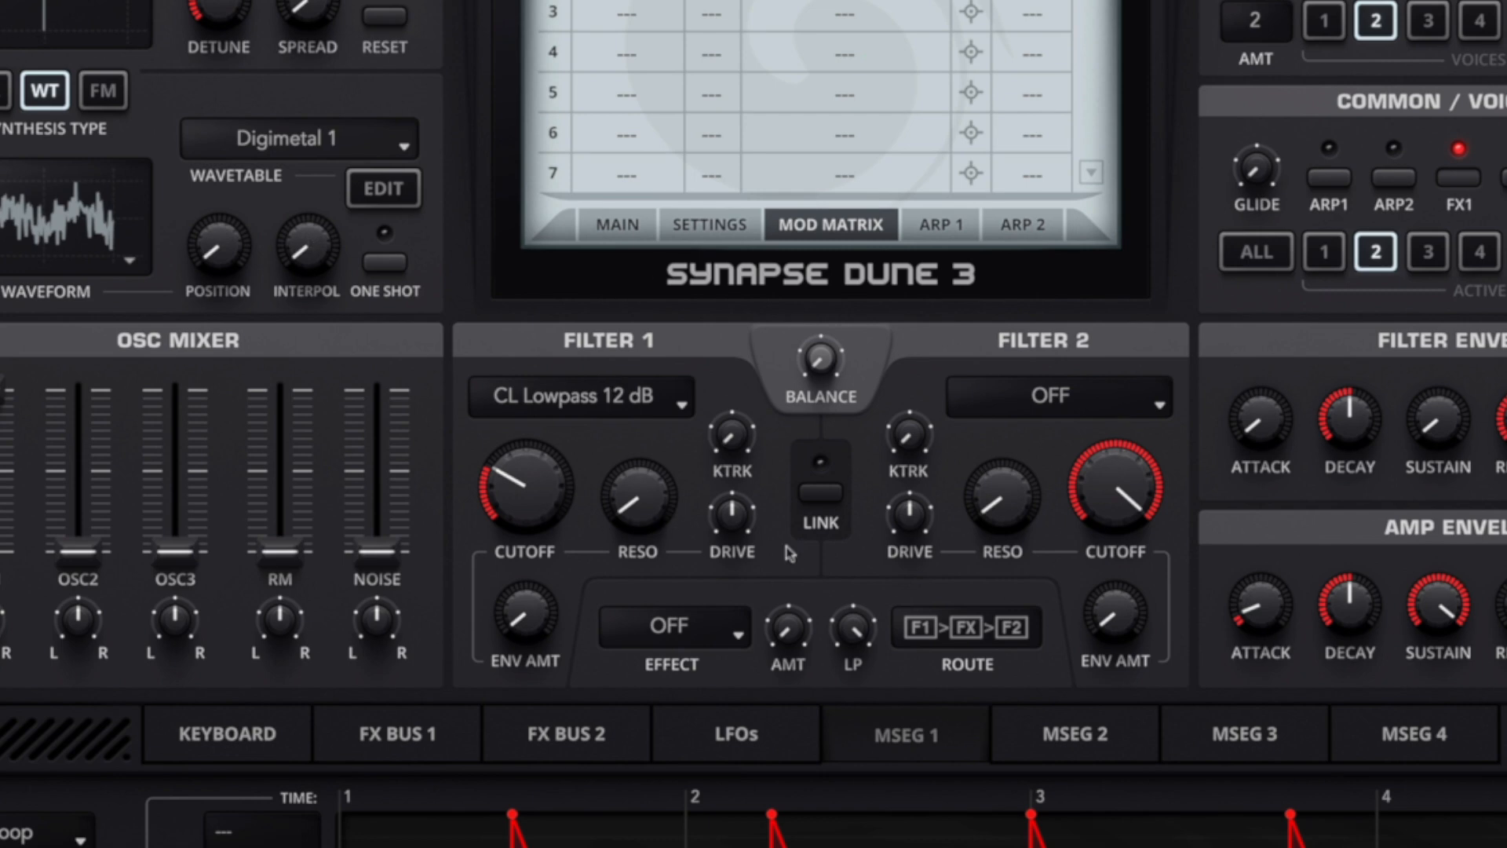
# Change voice 2's Filter 1 to Comb Filter and raise its resonance past halfway.
pyautogui.click(584, 408)
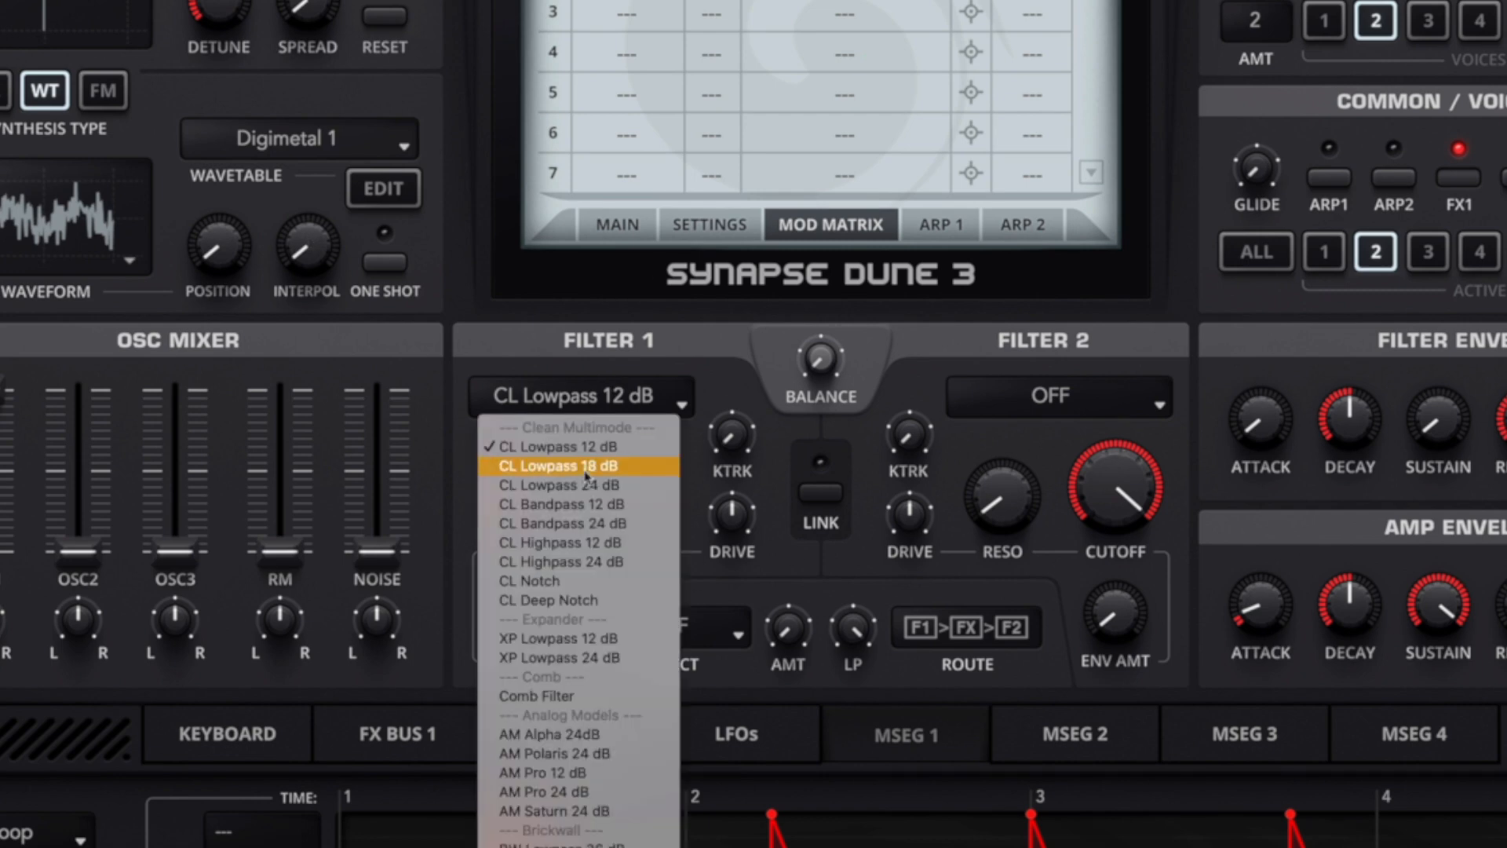
pyautogui.click(549, 696)
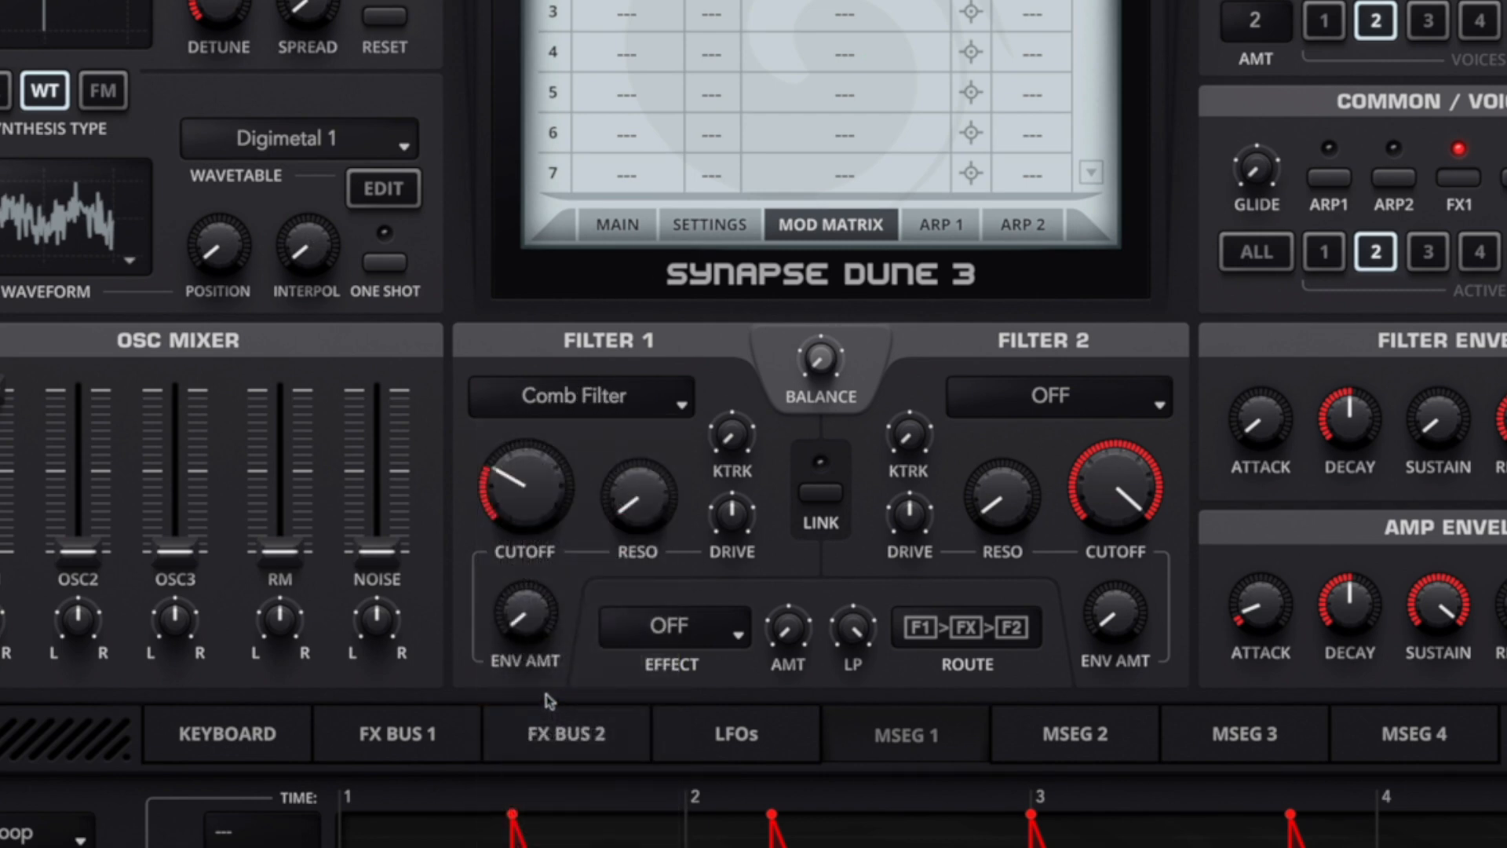
pyautogui.moveTo(638, 496); pyautogui.dragTo(645, 376)
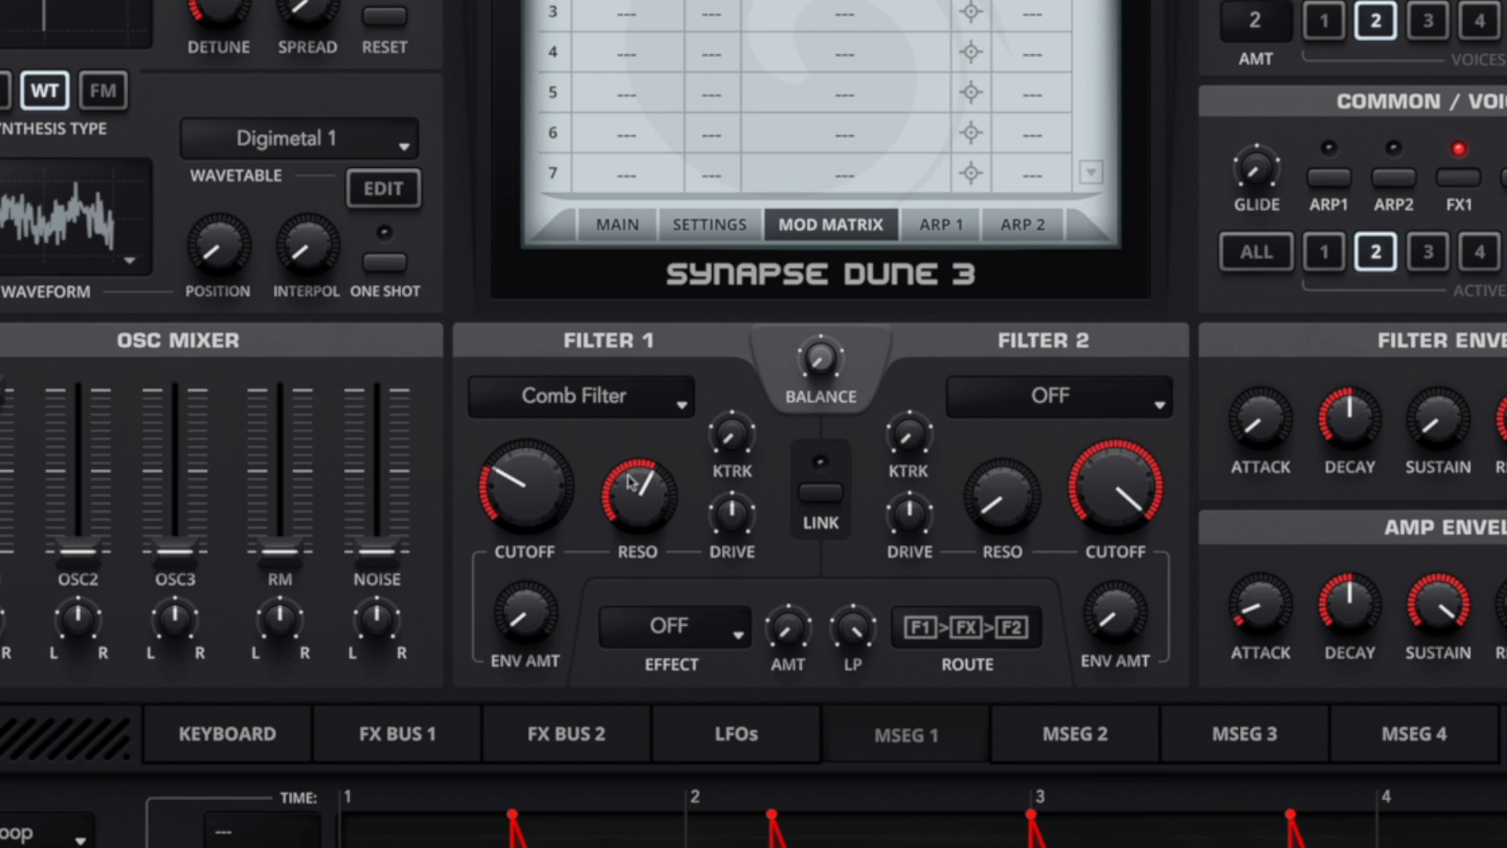
# Try Filter 1 as CL Lowpass 12 dB with the cutoff raised to 90 %.
pyautogui.click(600, 400)
pyautogui.click(556, 447)
pyautogui.moveTo(555, 531); pyautogui.dragTo(573, 395)
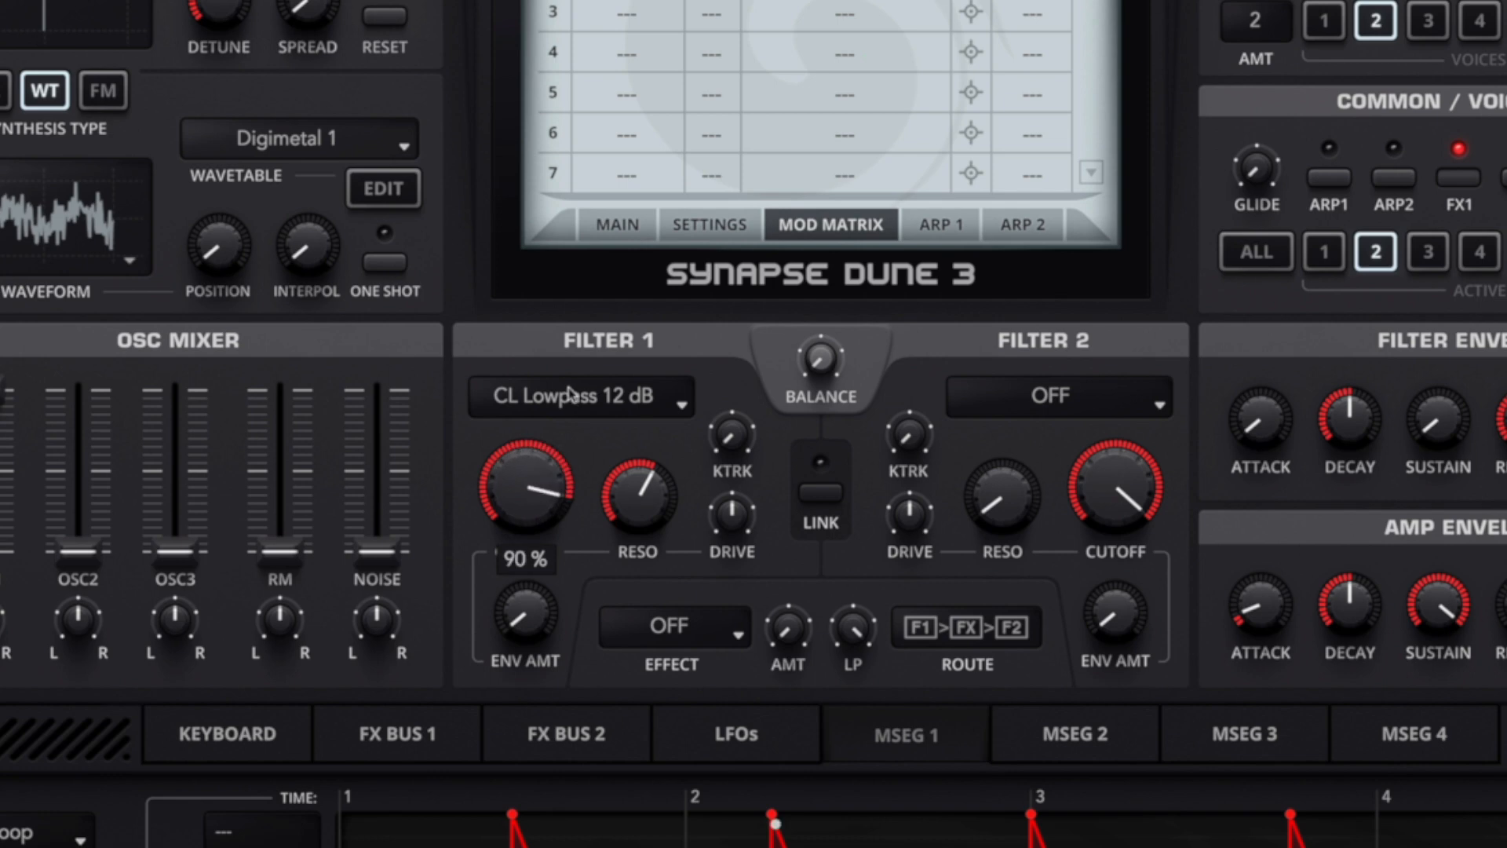
# Set Filter 1 to Comb Filter and bring its cutoff down to roughly one third.
pyautogui.click(574, 396)
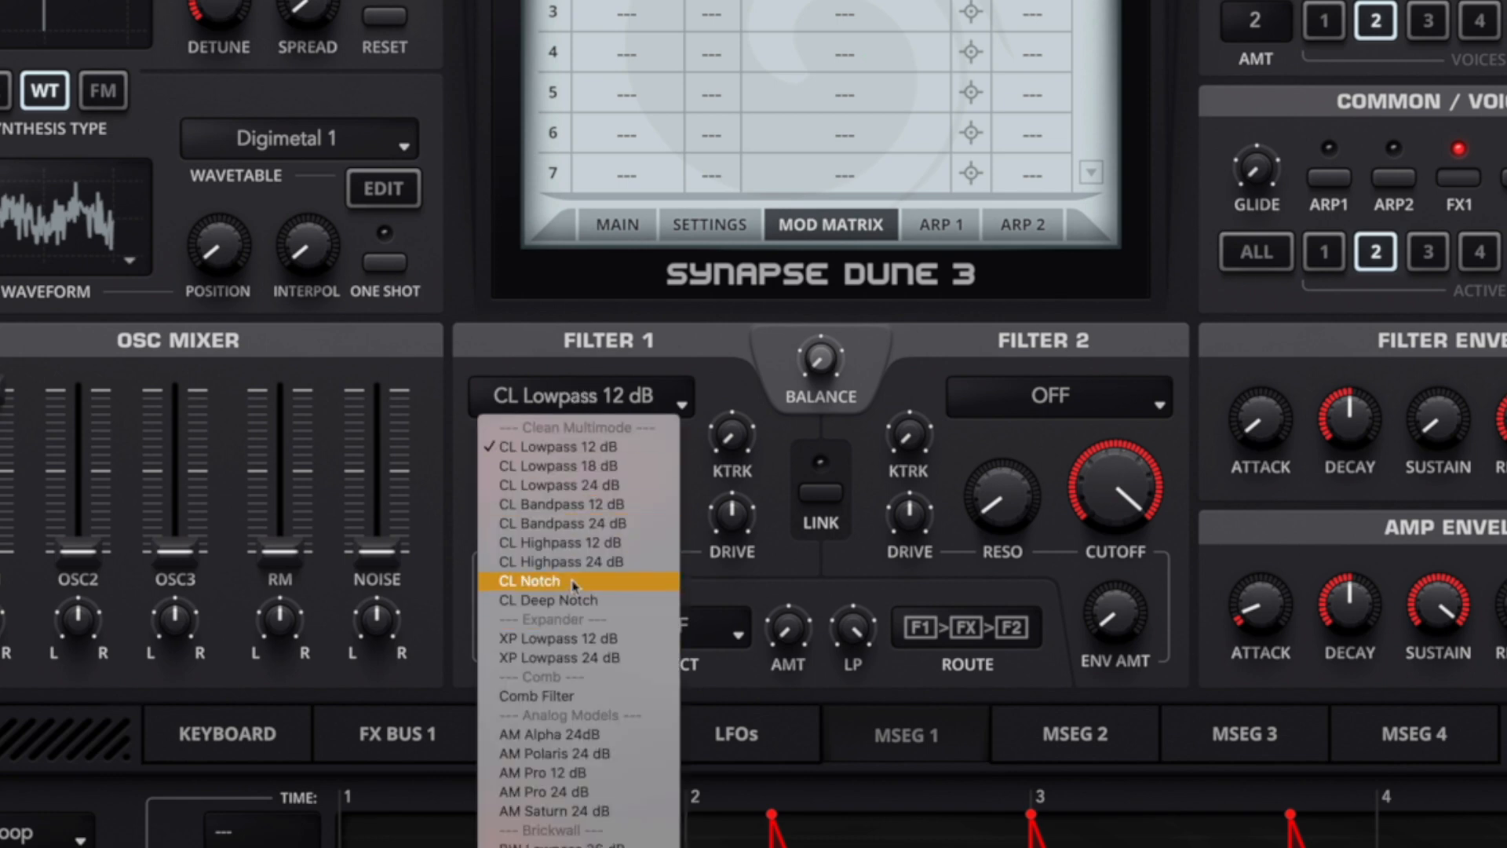
pyautogui.click(562, 697)
pyautogui.moveTo(526, 488); pyautogui.dragTo(518, 622)
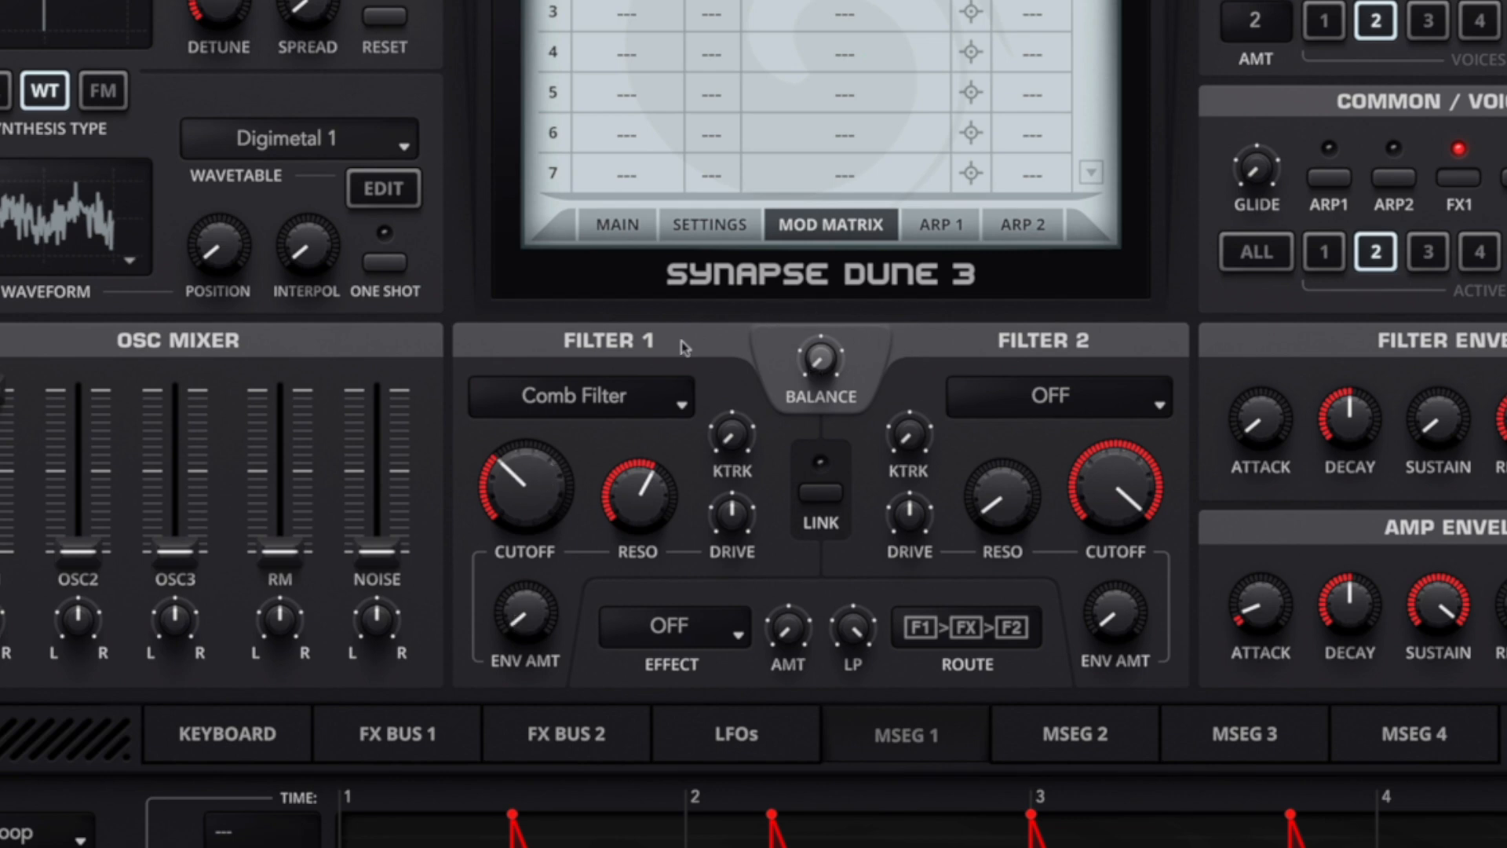
# Center the filter balance and set Filter 2 to CL Highpass 12 dB with a slightly reduced cutoff.
pyautogui.moveTo(832, 366); pyautogui.dragTo(826, 271)
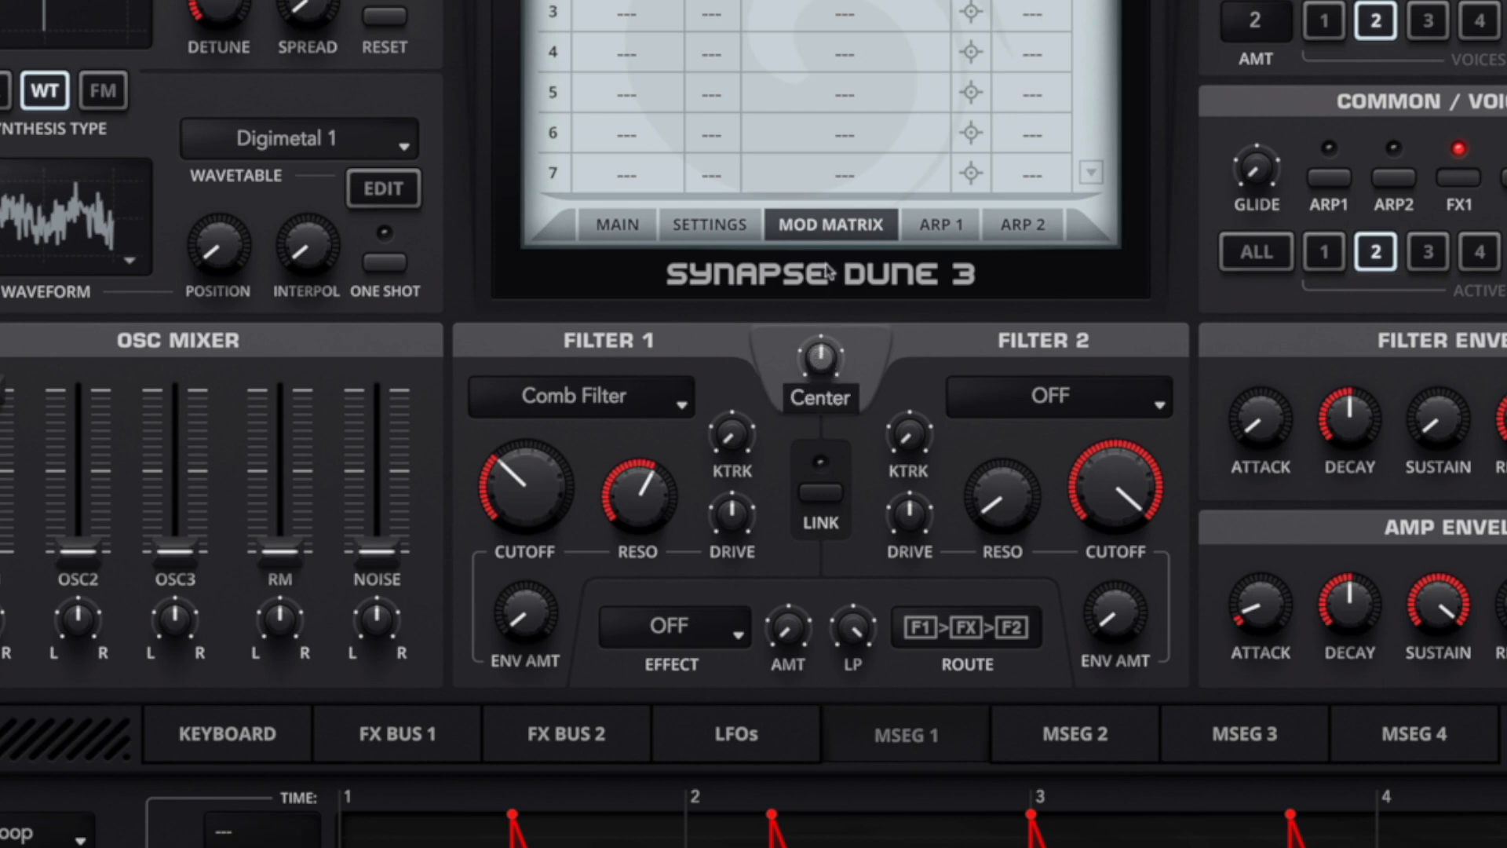
pyautogui.click(1036, 399)
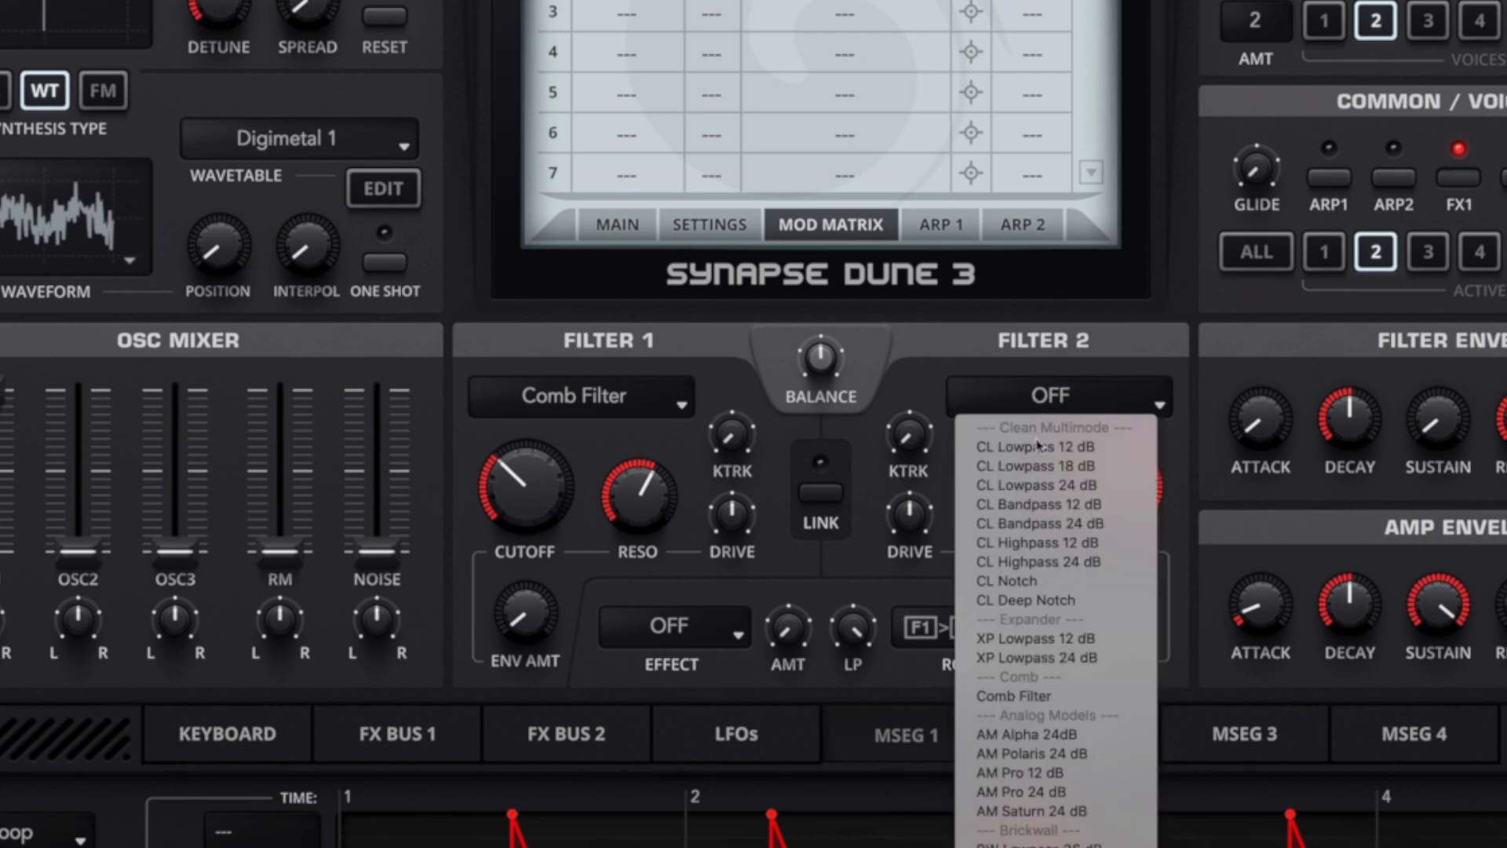
pyautogui.click(1077, 506)
pyautogui.click(1052, 392)
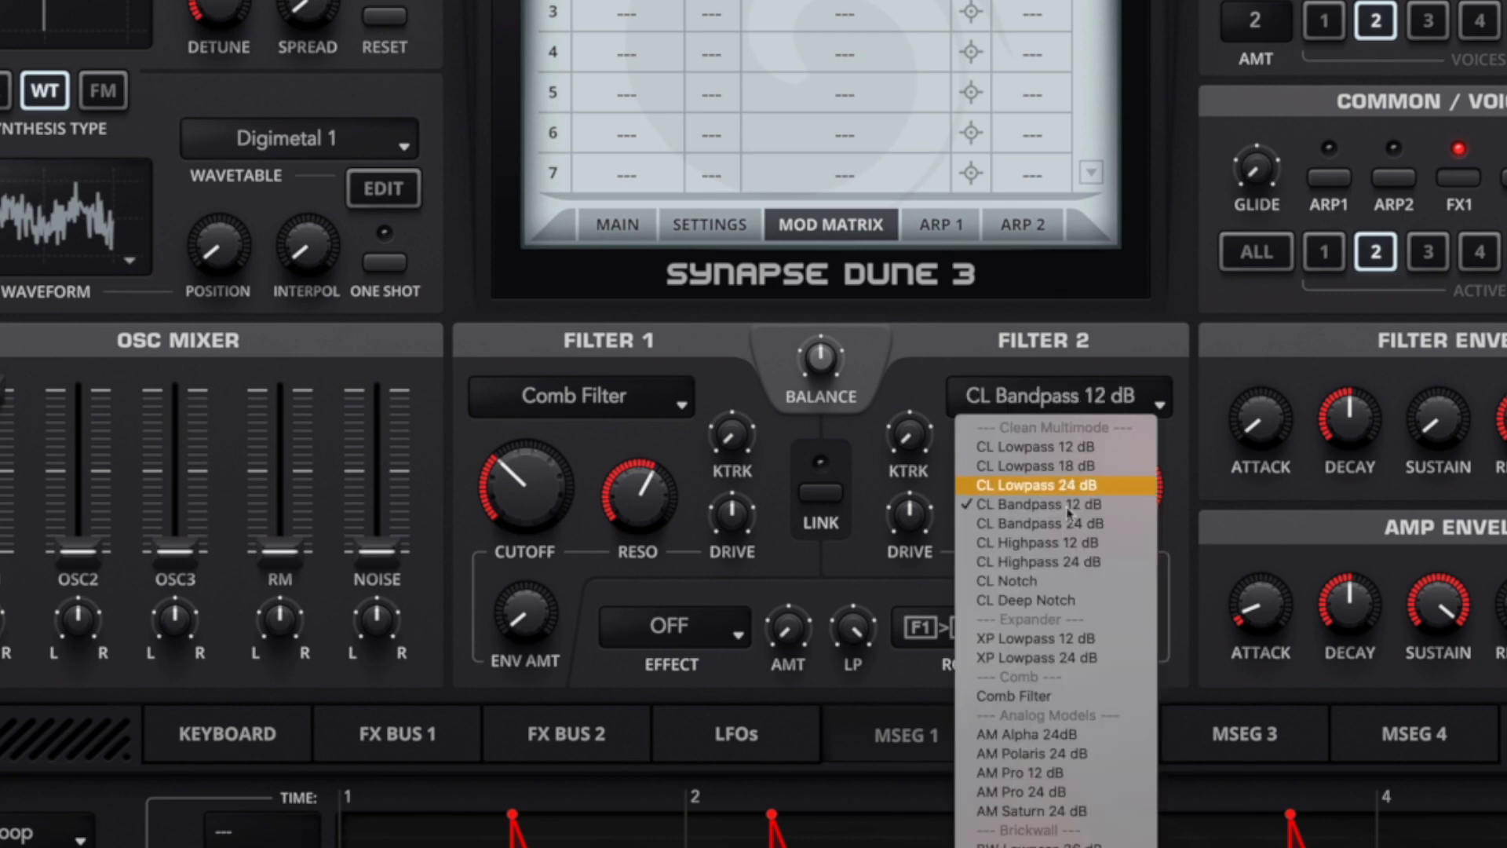
pyautogui.click(1056, 542)
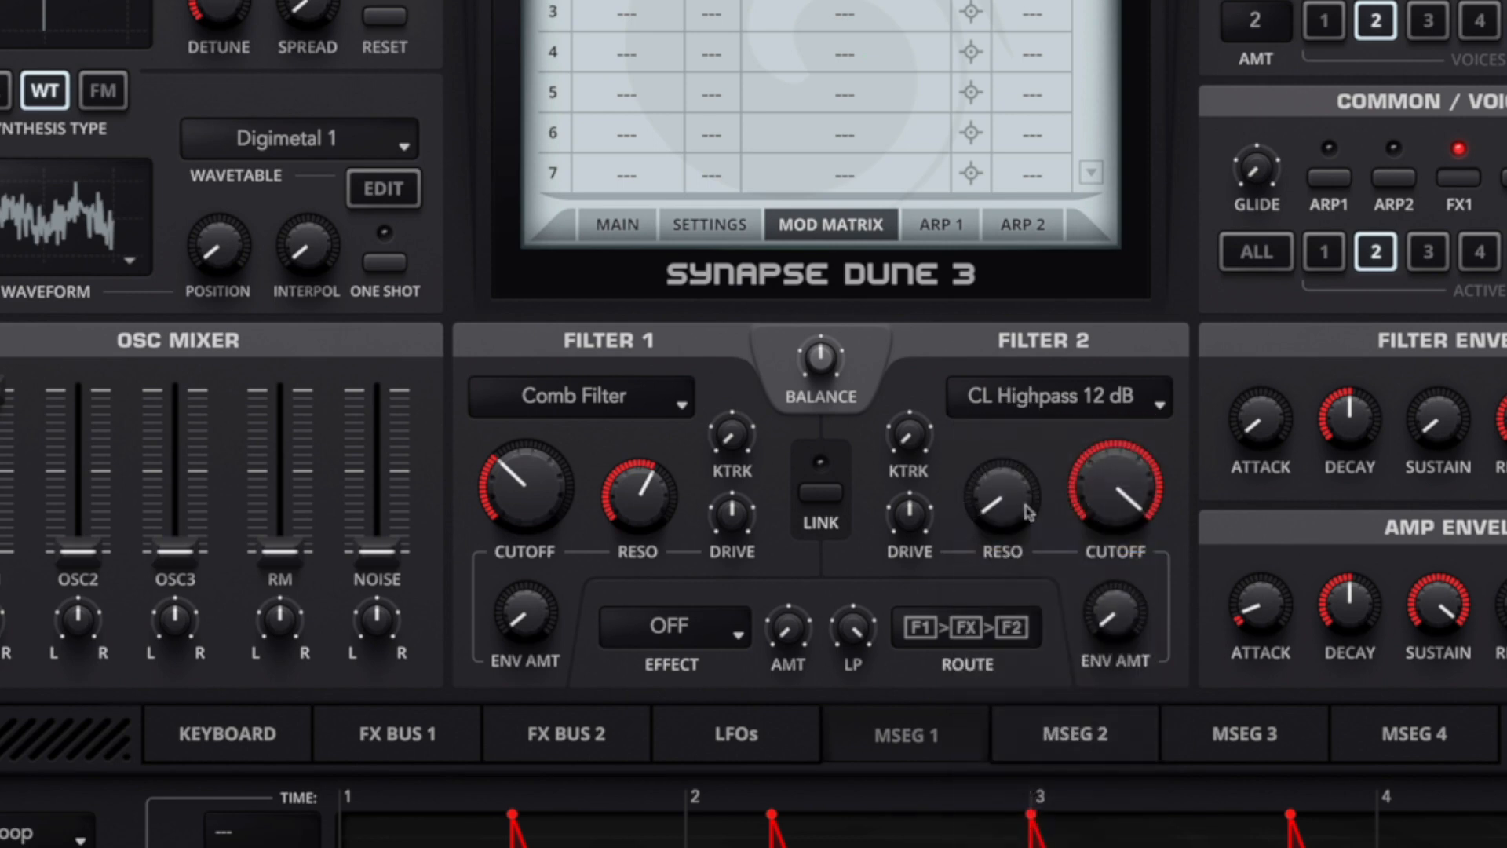
pyautogui.moveTo(1116, 481); pyautogui.dragTo(1115, 331)
pyautogui.moveTo(1112, 465); pyautogui.dragTo(1102, 523)
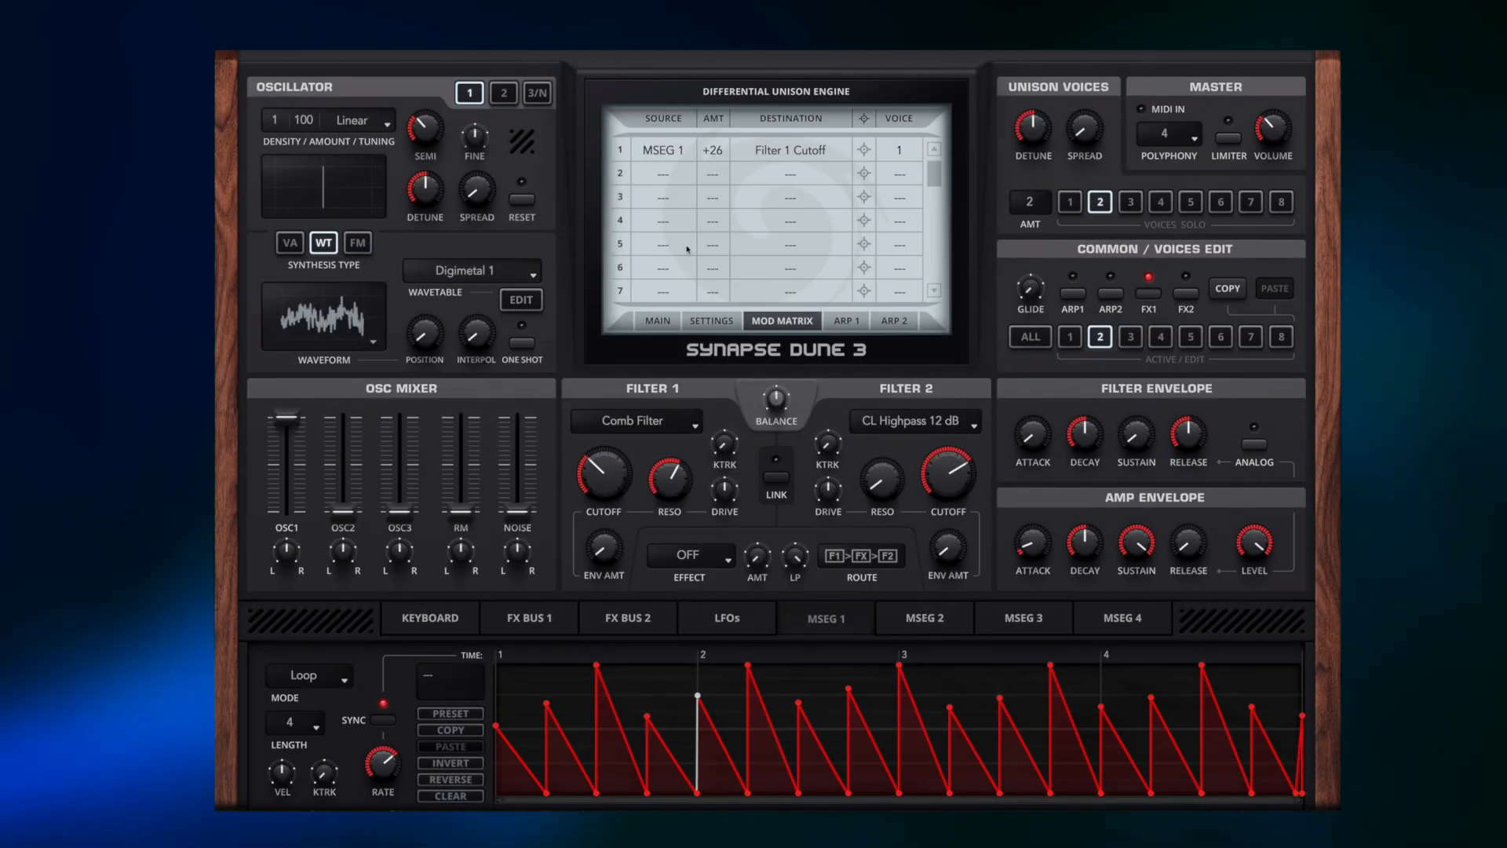
# Make MSEG 2 the source of modulation slot 2 and load the Trance Pulse Perc DH preset into MSEG 2.
pyautogui.click(653, 176)
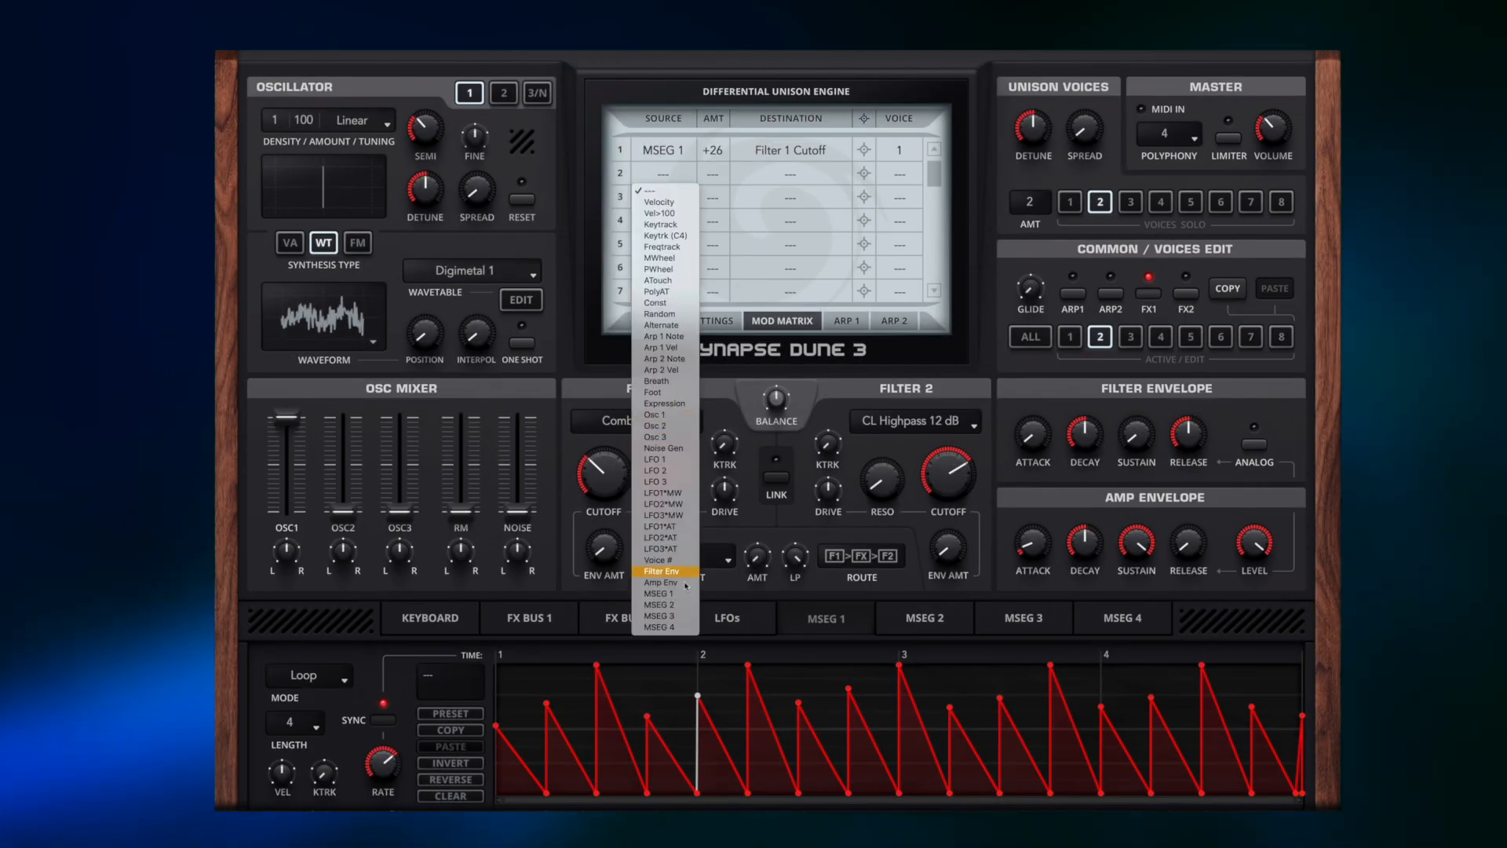
pyautogui.click(682, 606)
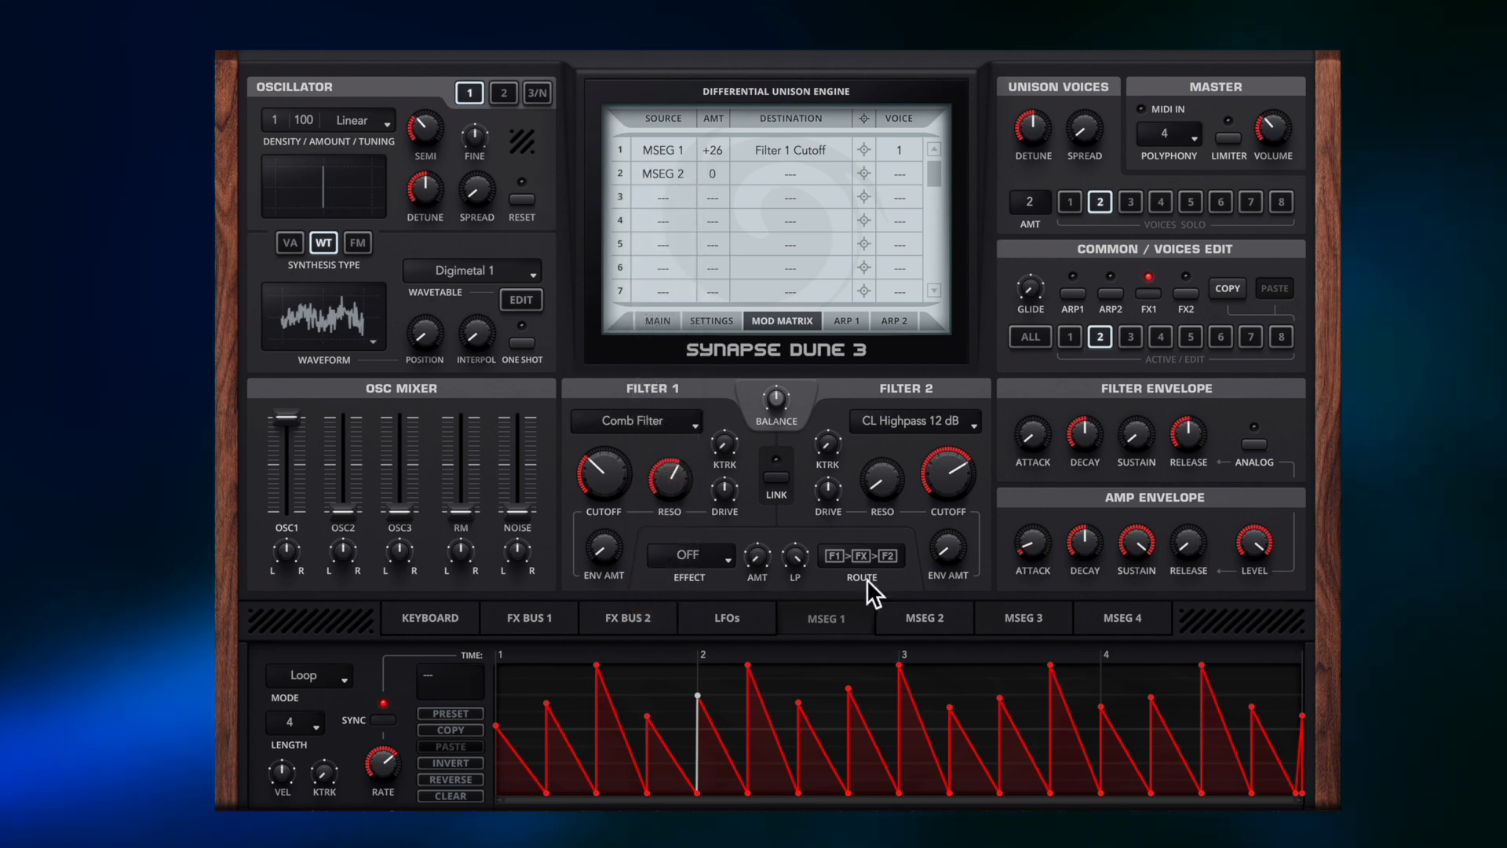
pyautogui.click(926, 619)
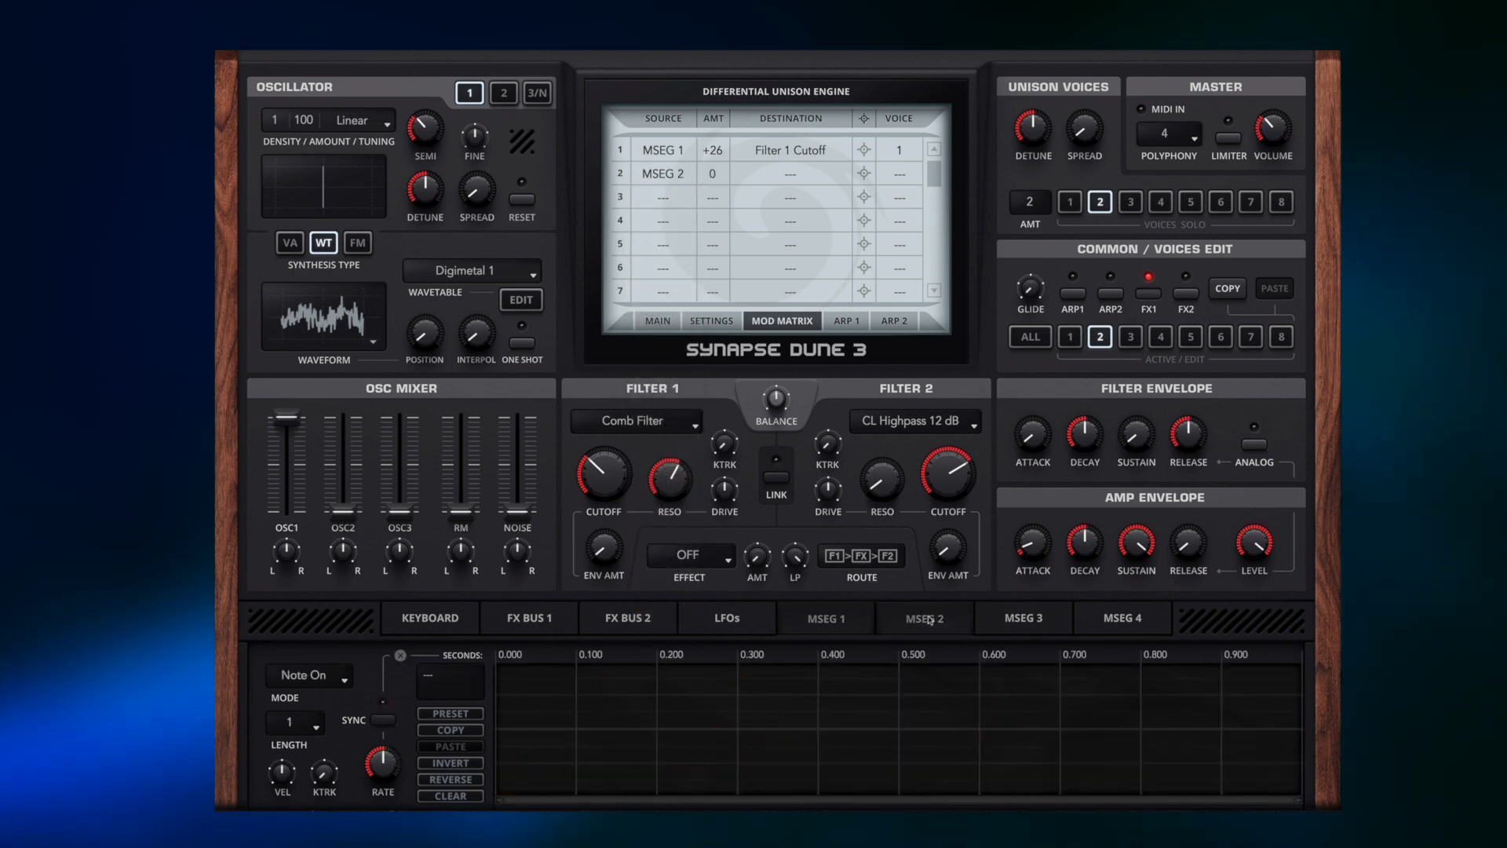
pyautogui.click(449, 712)
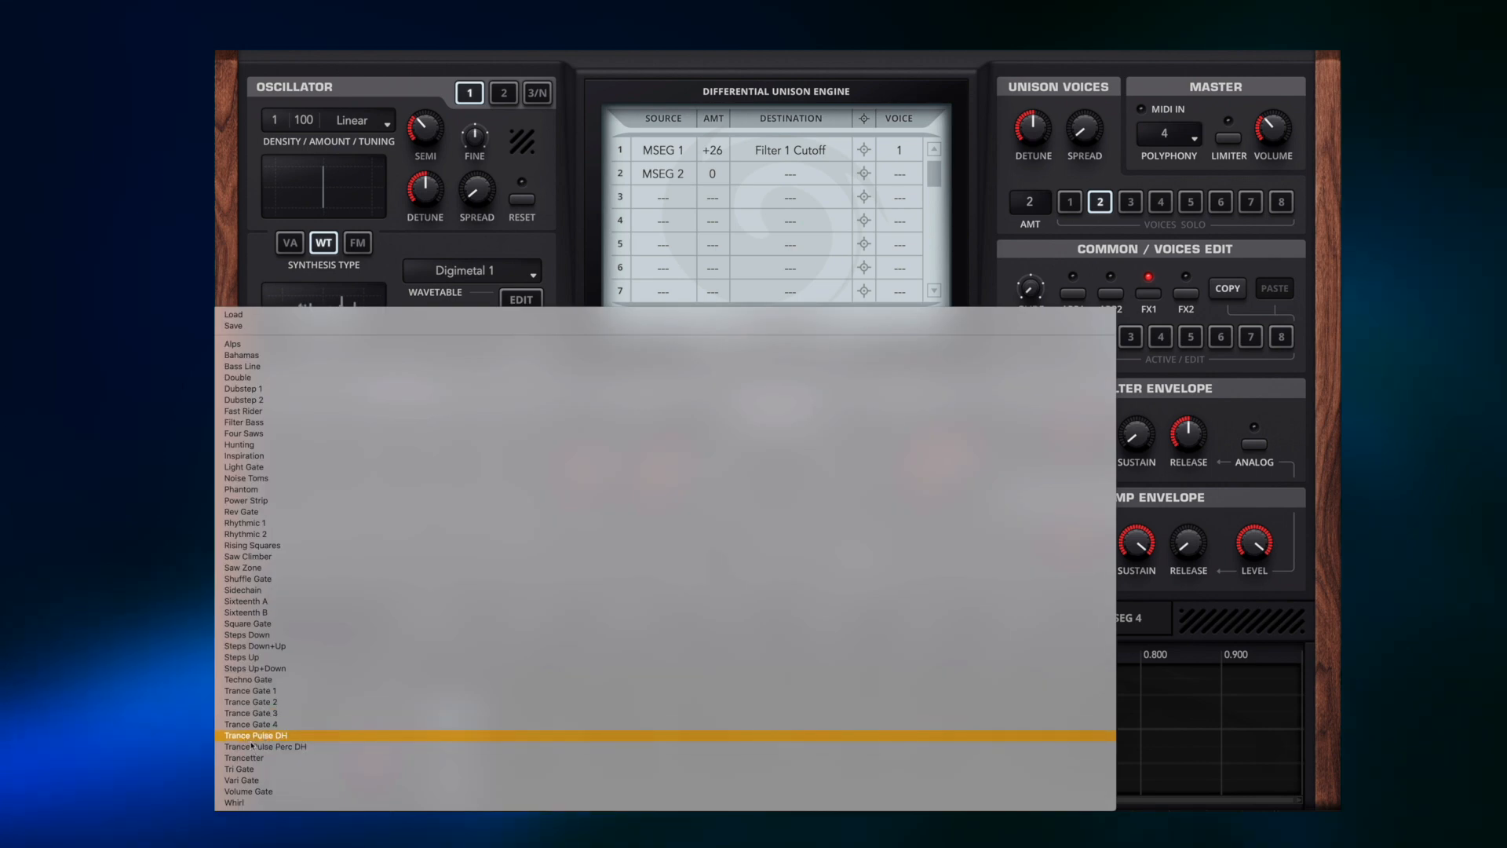
pyautogui.click(284, 747)
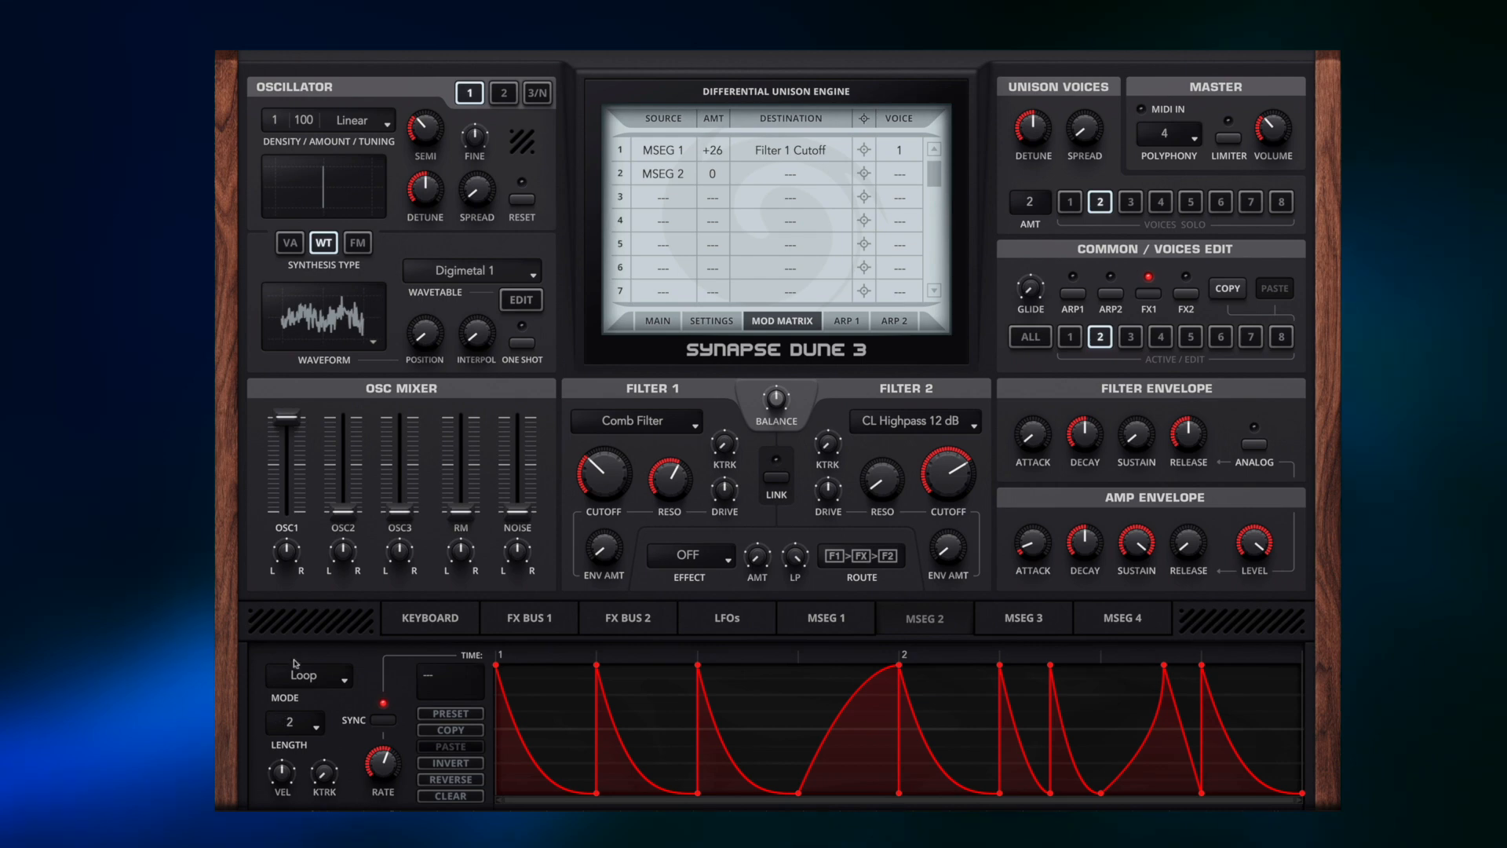
pyautogui.moveTo(380, 763)
# Route slot 2 to Osc 1 Volume at +50 for voice 2 only, with the OSC1 mixer level at minimum.
pyautogui.click(777, 179)
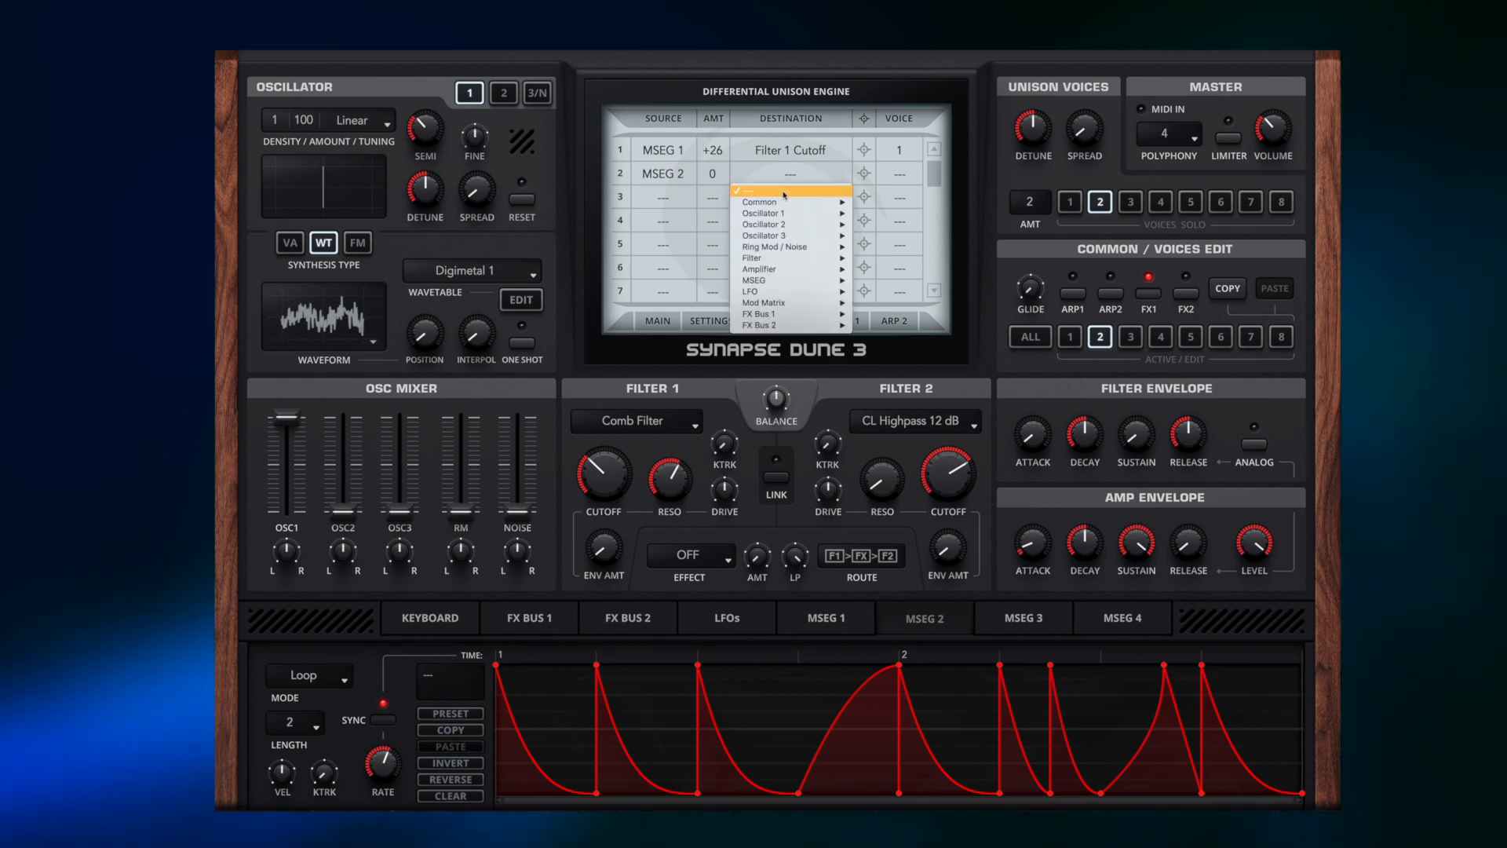
pyautogui.moveTo(783, 213)
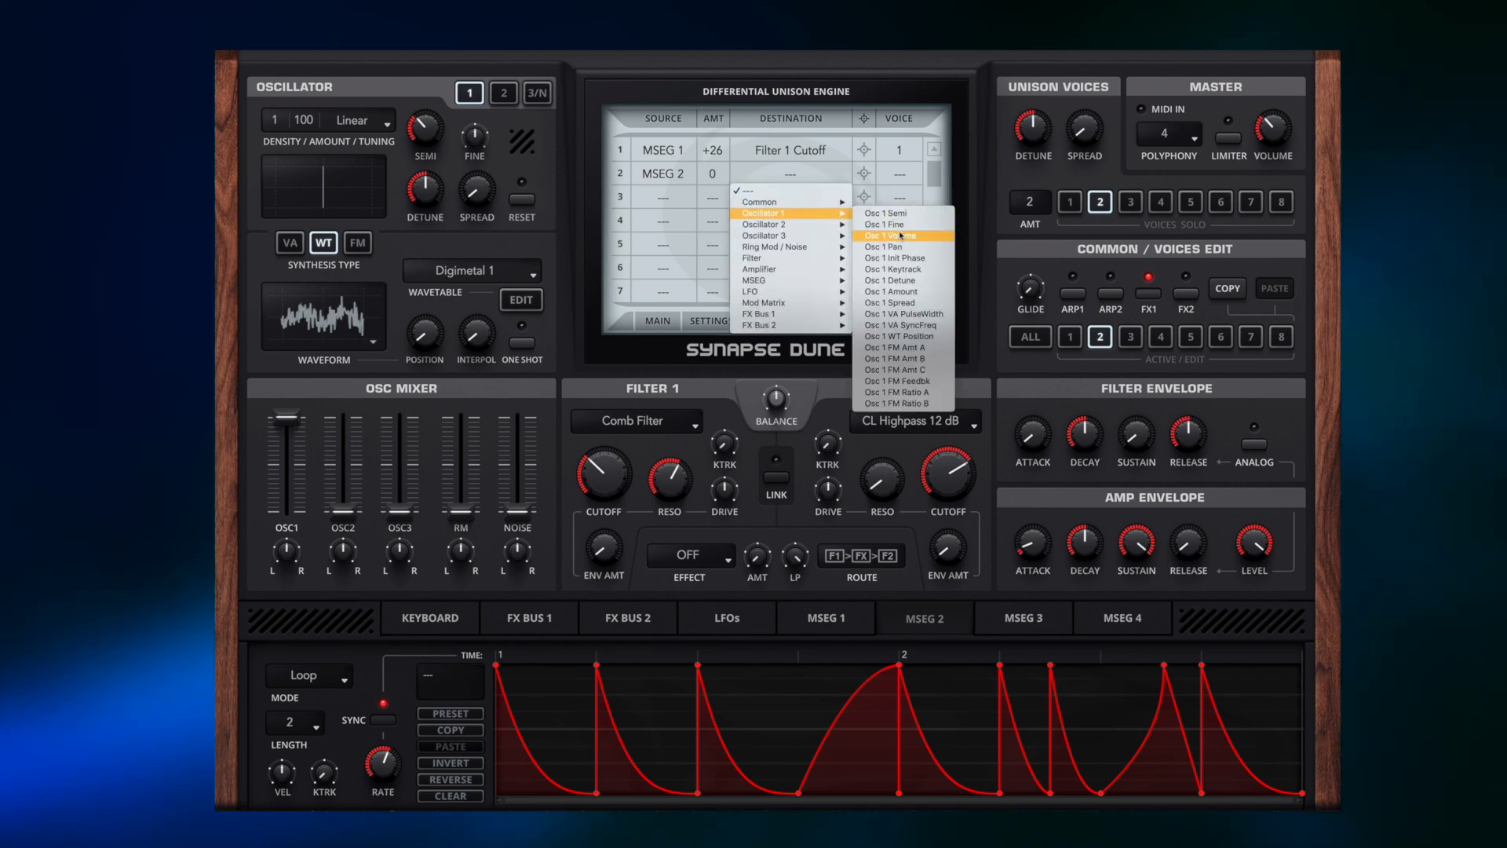
pyautogui.click(901, 236)
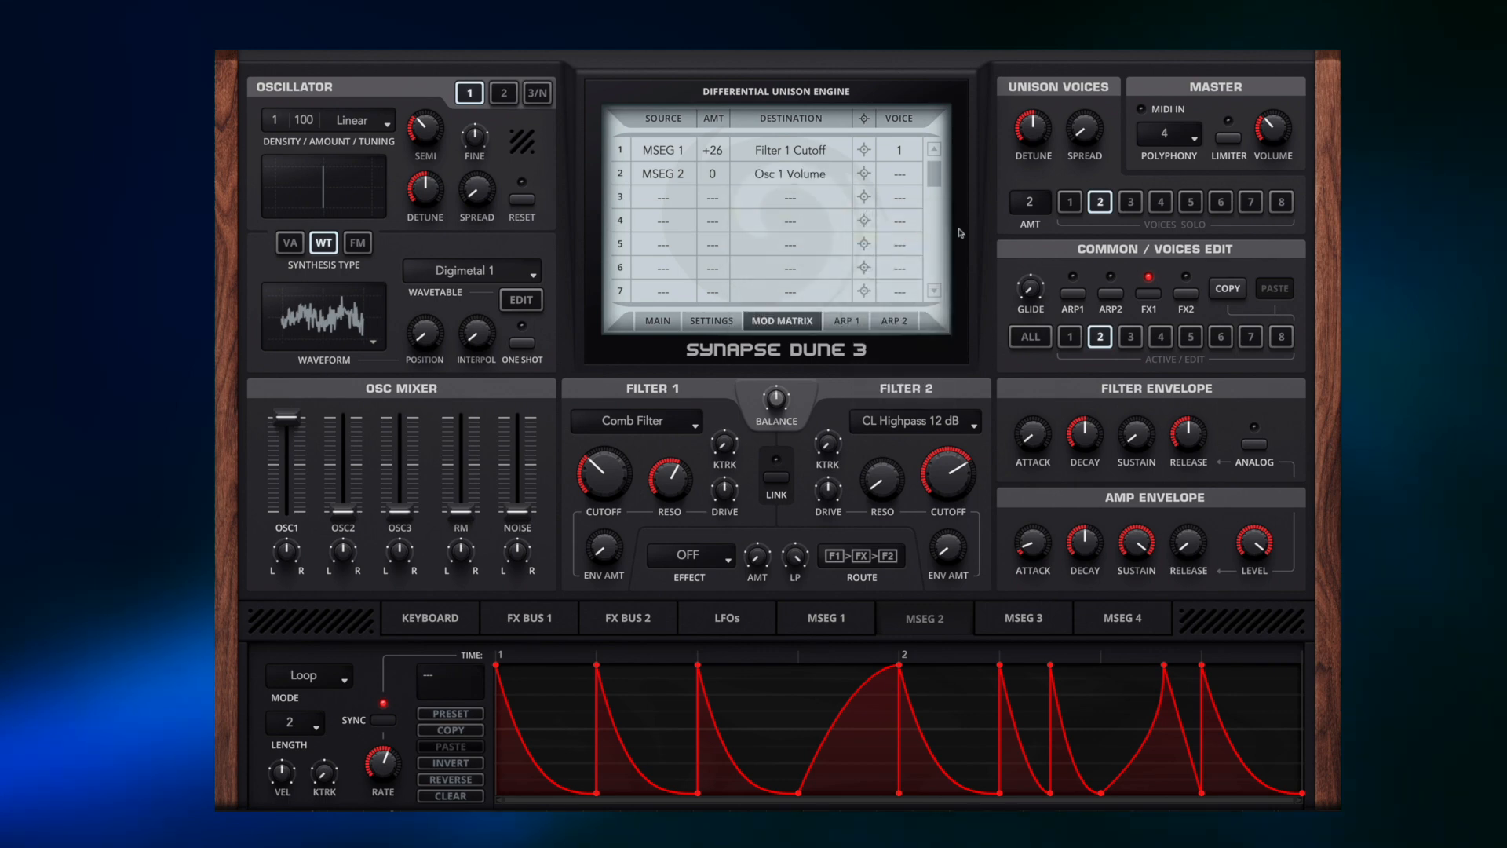
pyautogui.moveTo(286, 418); pyautogui.dragTo(286, 542)
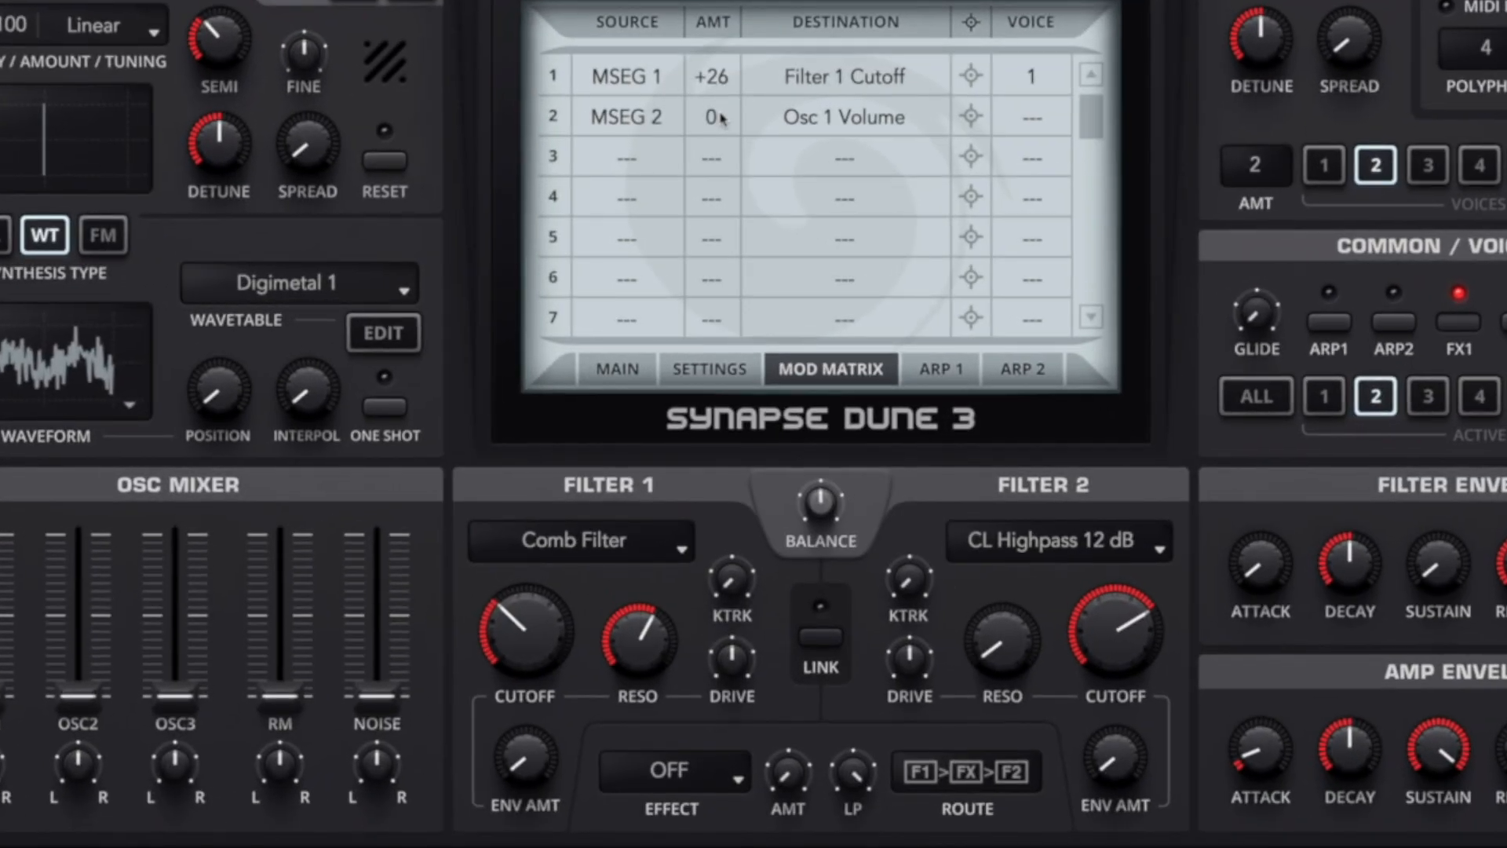
pyautogui.moveTo(720, 118); pyautogui.dragTo(732, 86)
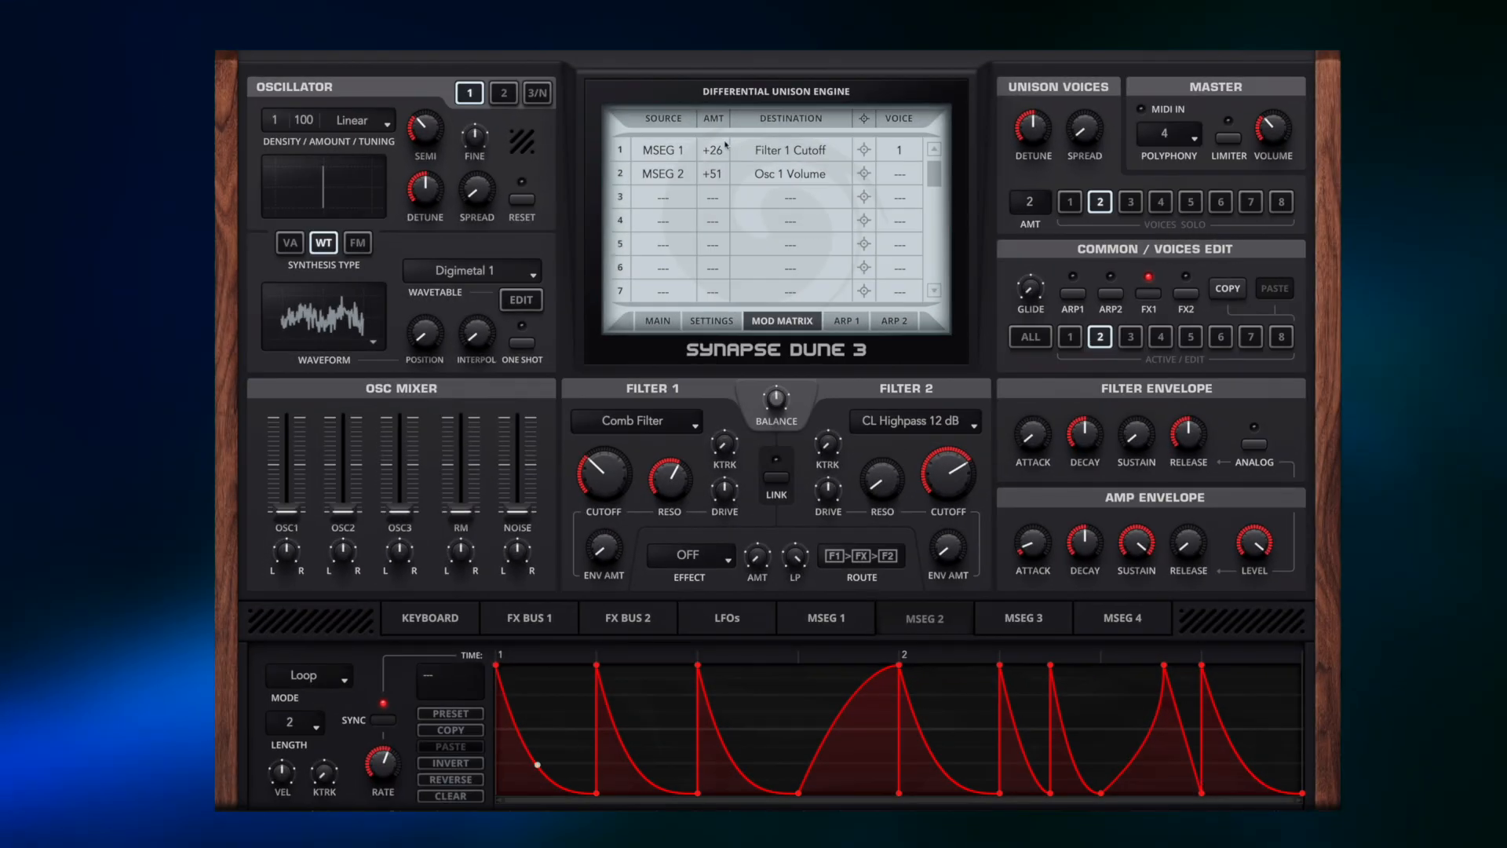
pyautogui.moveTo(726, 144); pyautogui.dragTo(726, 145)
pyautogui.click(923, 182)
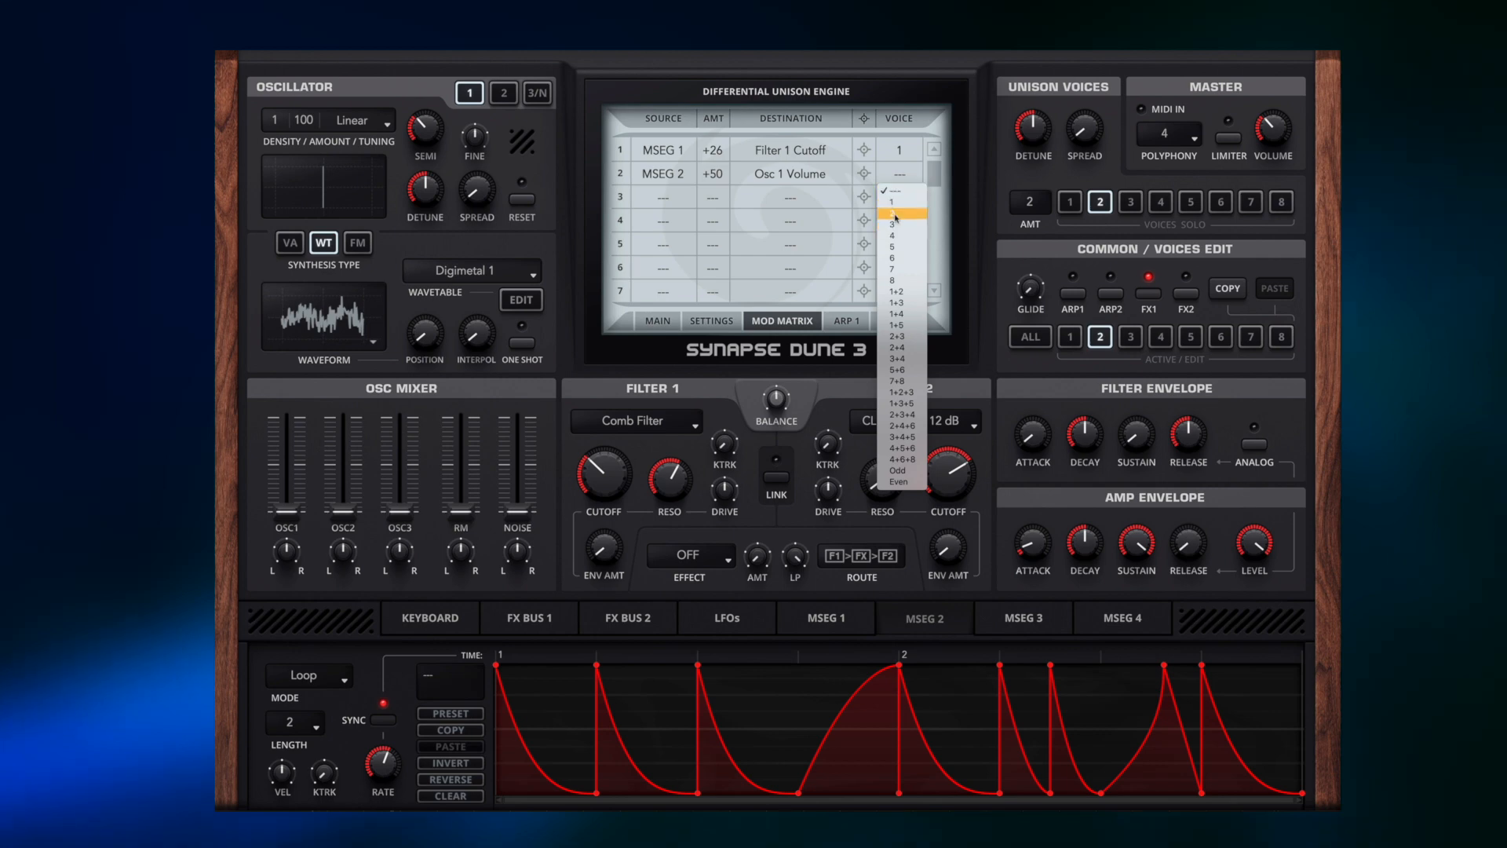
pyautogui.click(897, 214)
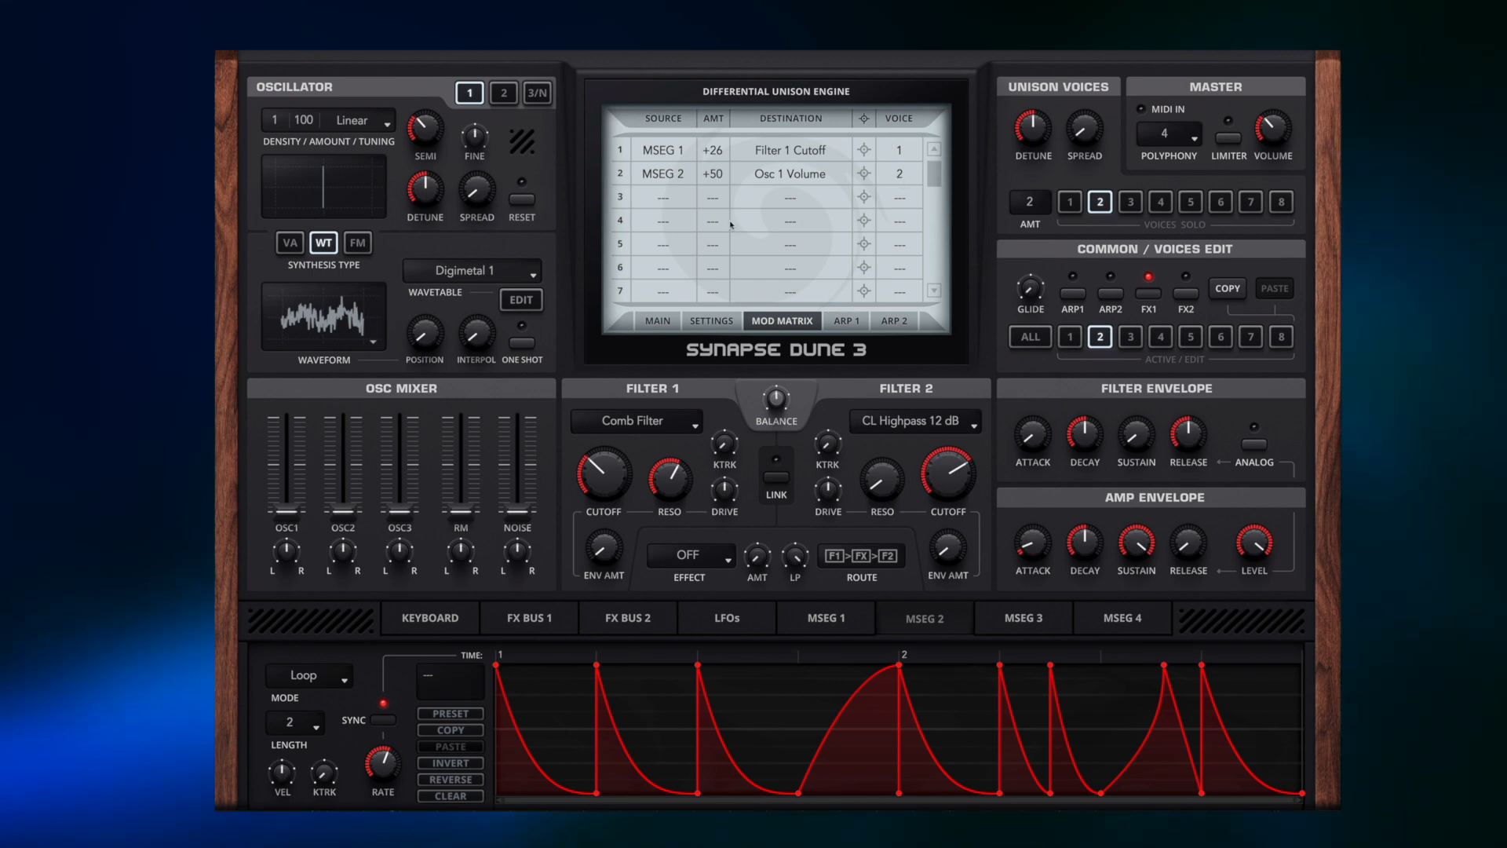
# Compare voice 1's settings with voice 2's, and audition the patch with voice 2's solo switched off.
pyautogui.click(1070, 336)
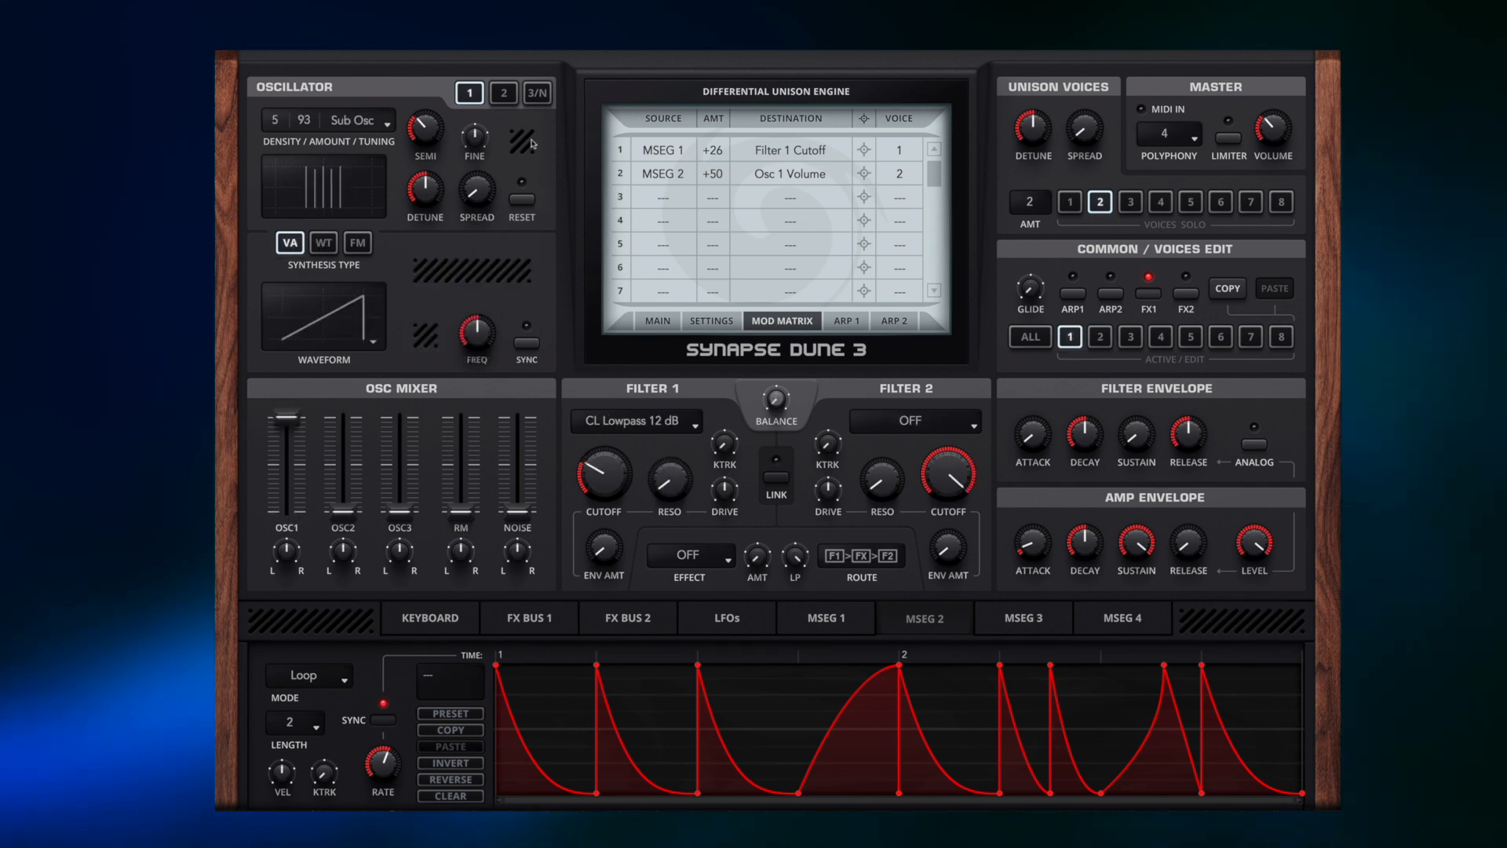
pyautogui.click(1100, 338)
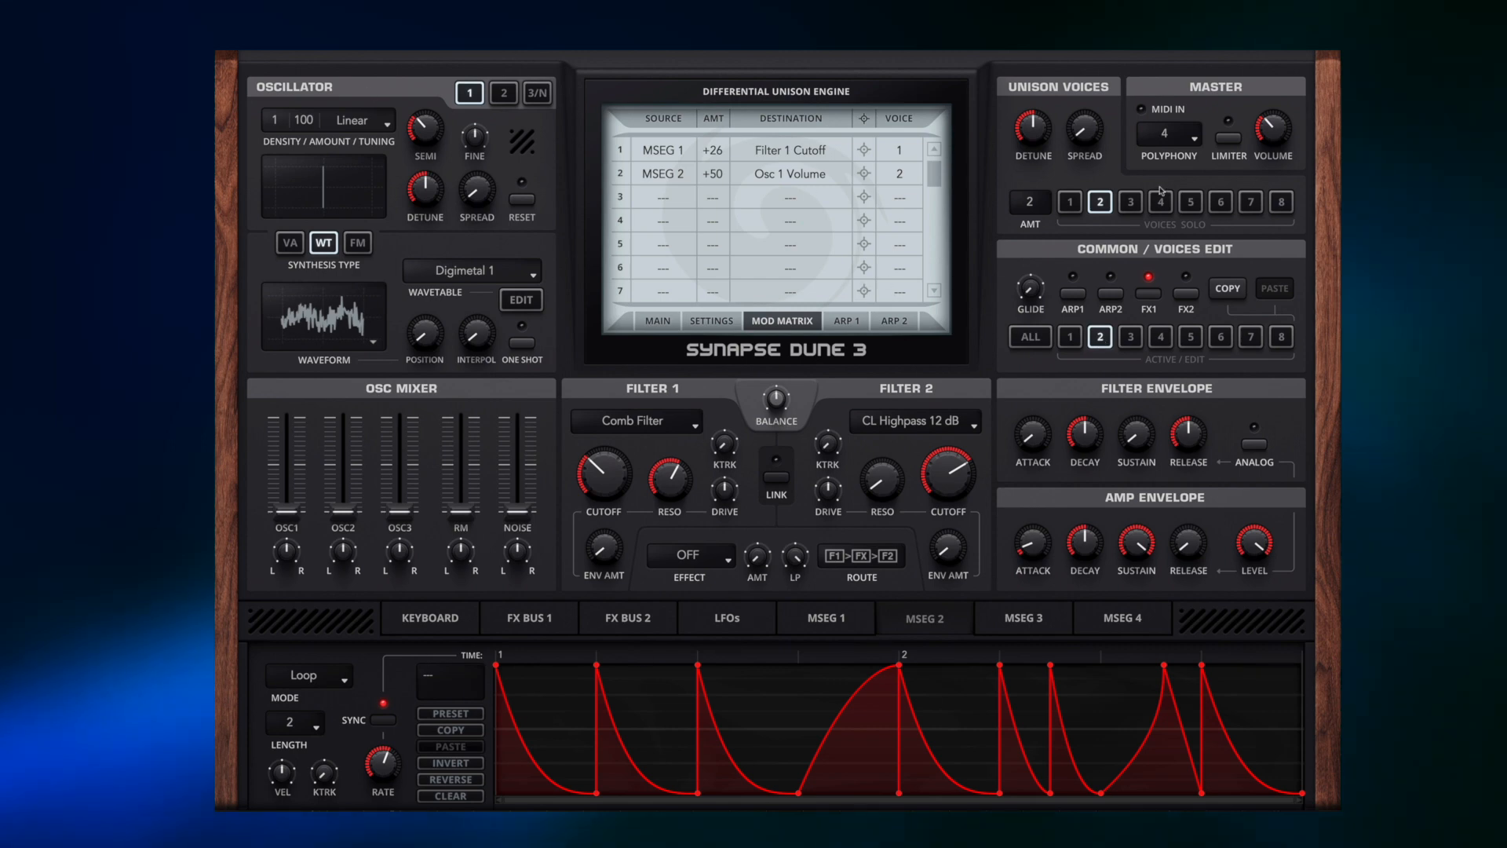
pyautogui.click(1098, 203)
pyautogui.click(1102, 201)
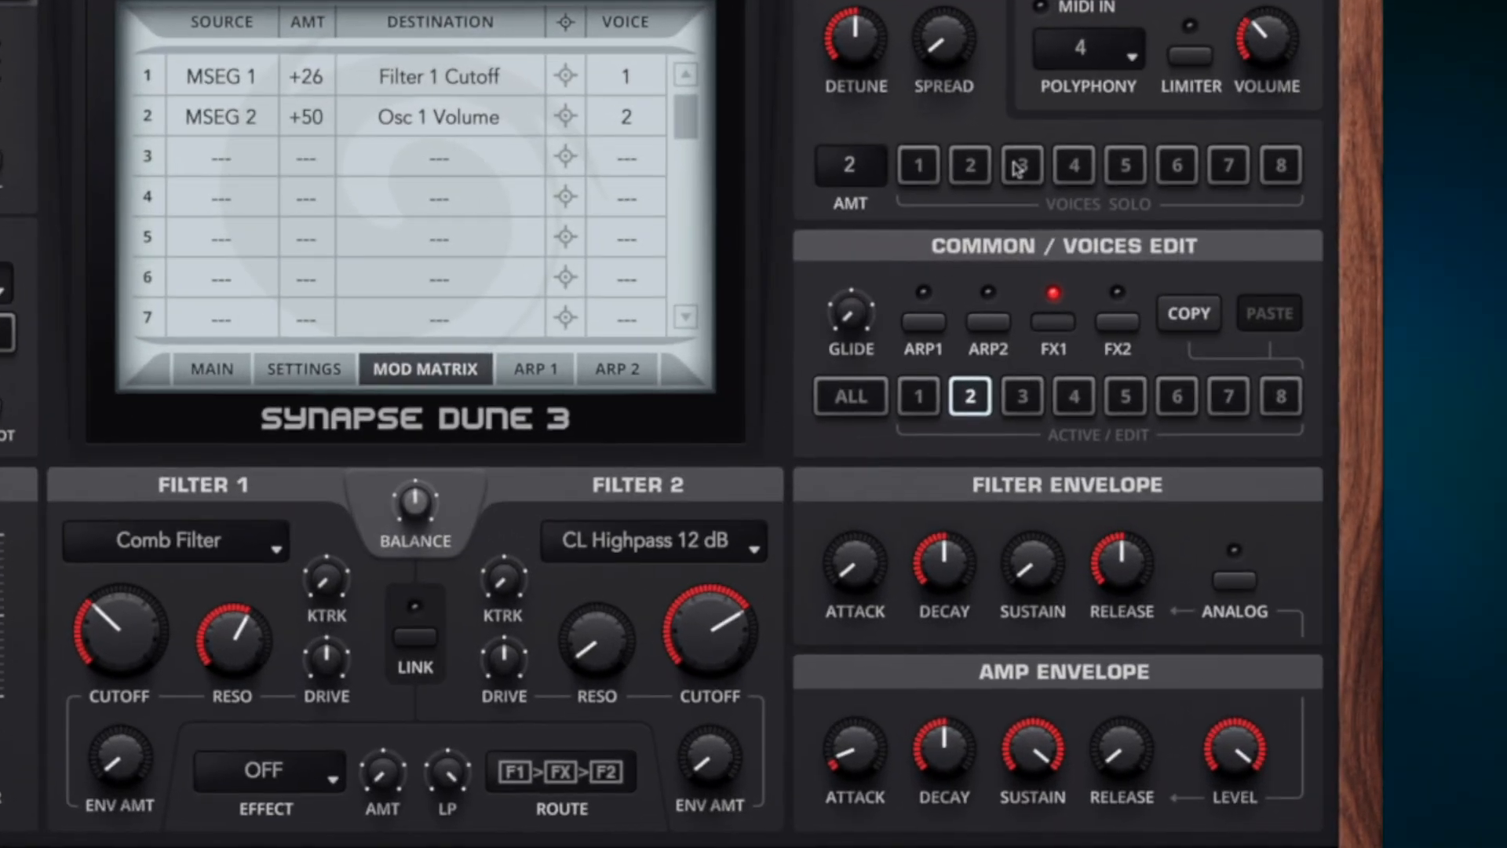
# Solo voice 3, select it for editing and set the unison voice amount to 3.
pyautogui.click(1019, 166)
pyautogui.click(1017, 393)
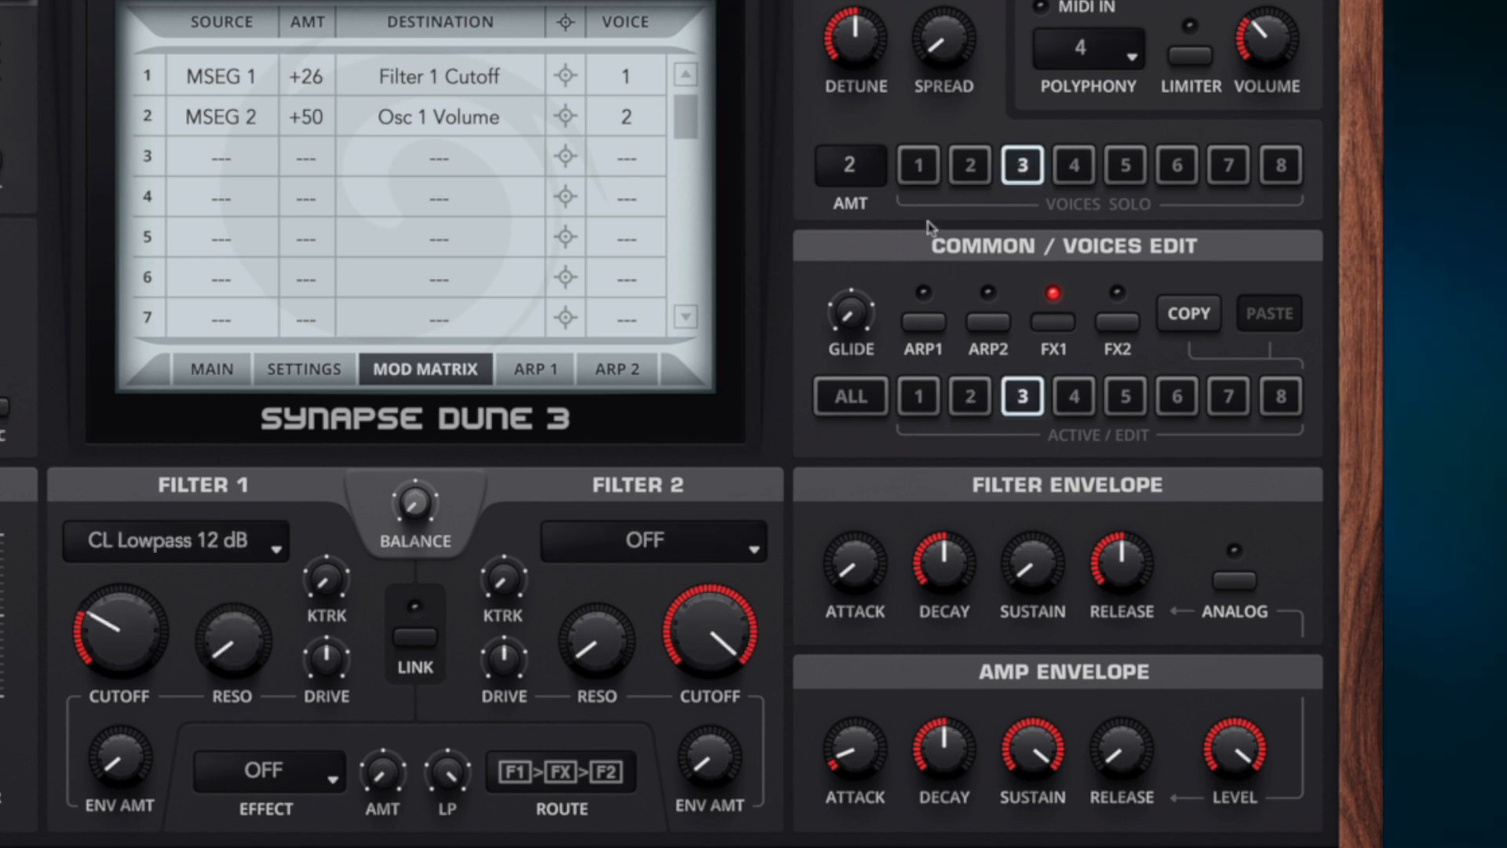
pyautogui.moveTo(854, 168); pyautogui.dragTo(870, 132)
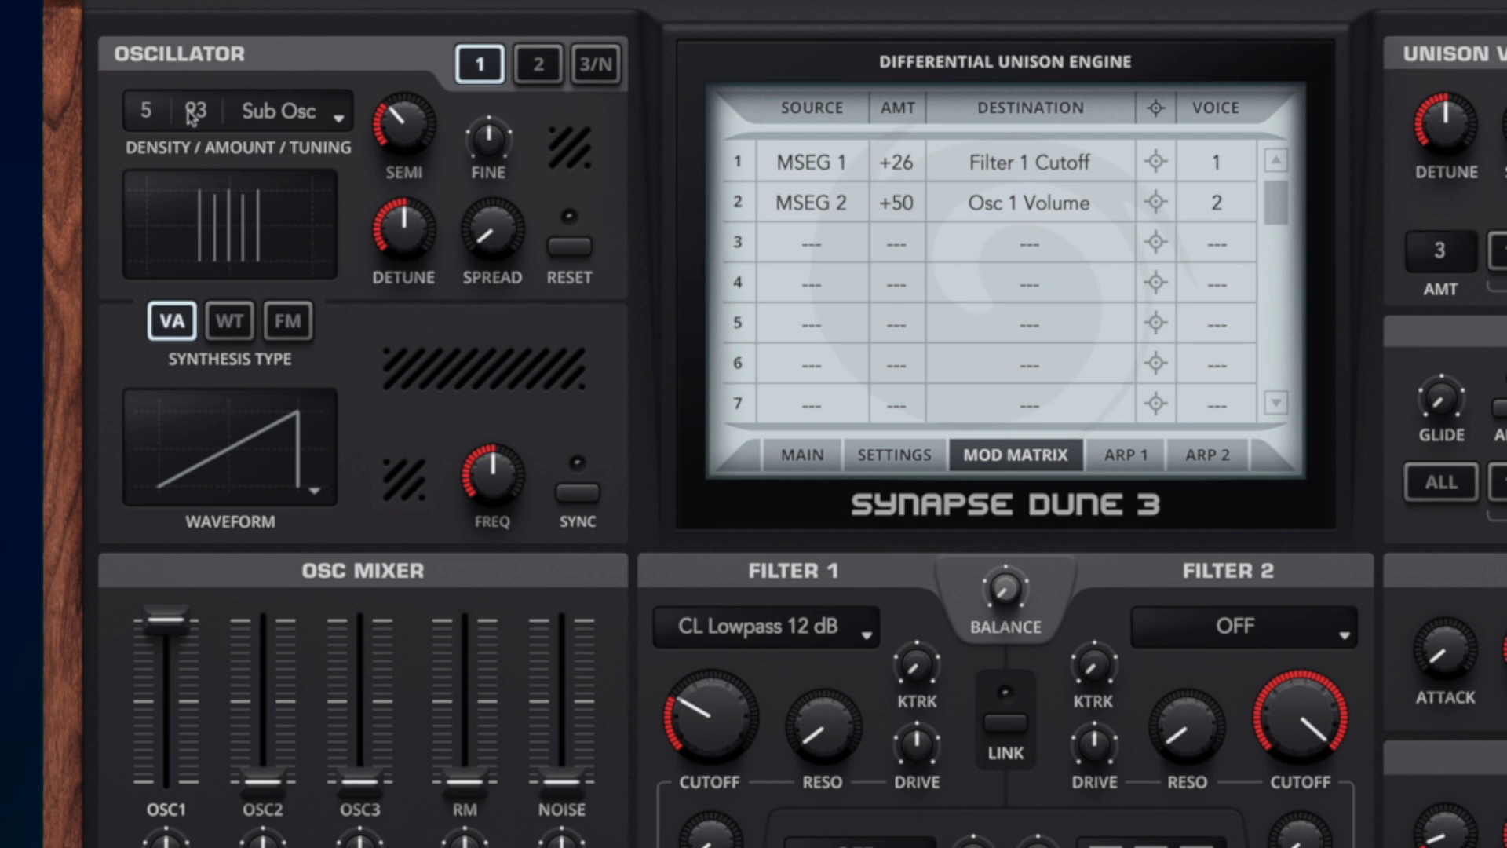
# Set voice 3's oscillator 1 to density 2 with Linear tuning and reset its semitone setting to default.
pyautogui.moveTo(154, 109); pyautogui.dragTo(154, 126)
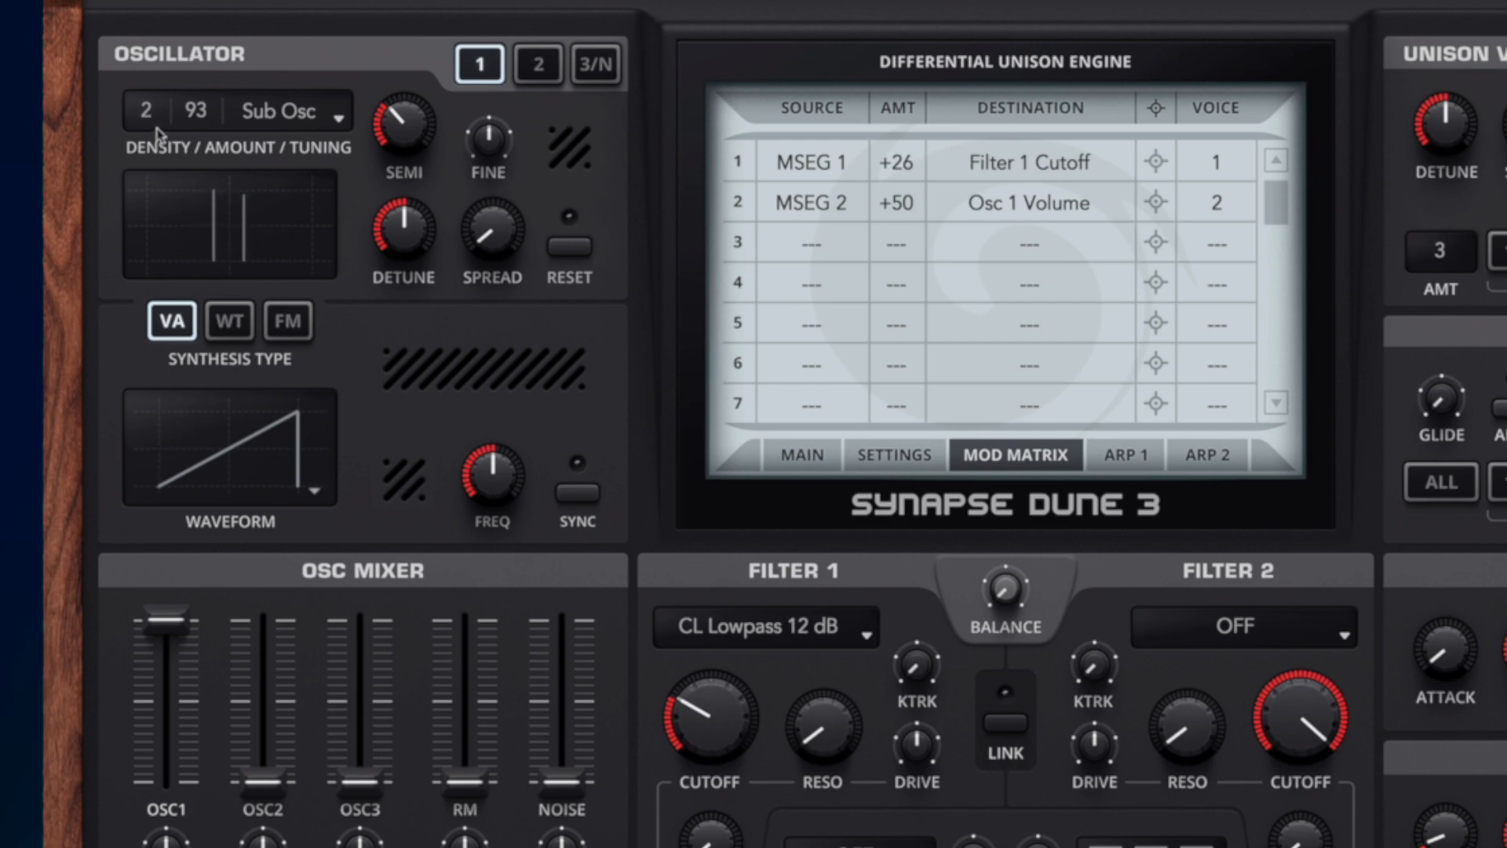
pyautogui.click(250, 107)
pyautogui.click(261, 141)
pyautogui.doubleClick(400, 126)
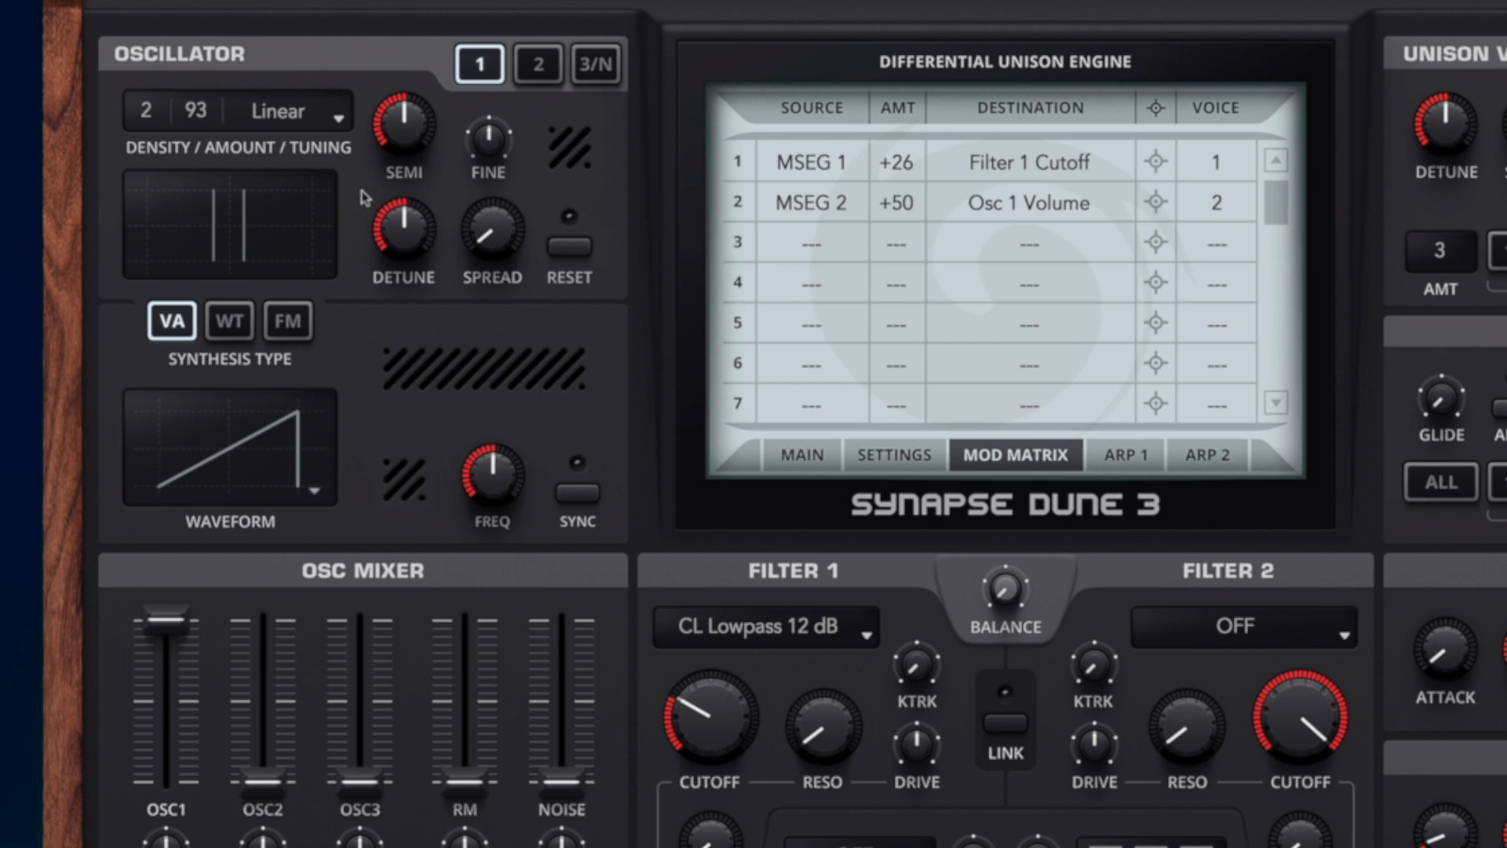
# Open voice 3's Filter 1 cutoff fully, and give oscillator 1 a low detune with maximum spread.
pyautogui.moveTo(733, 747); pyautogui.dragTo(726, 534)
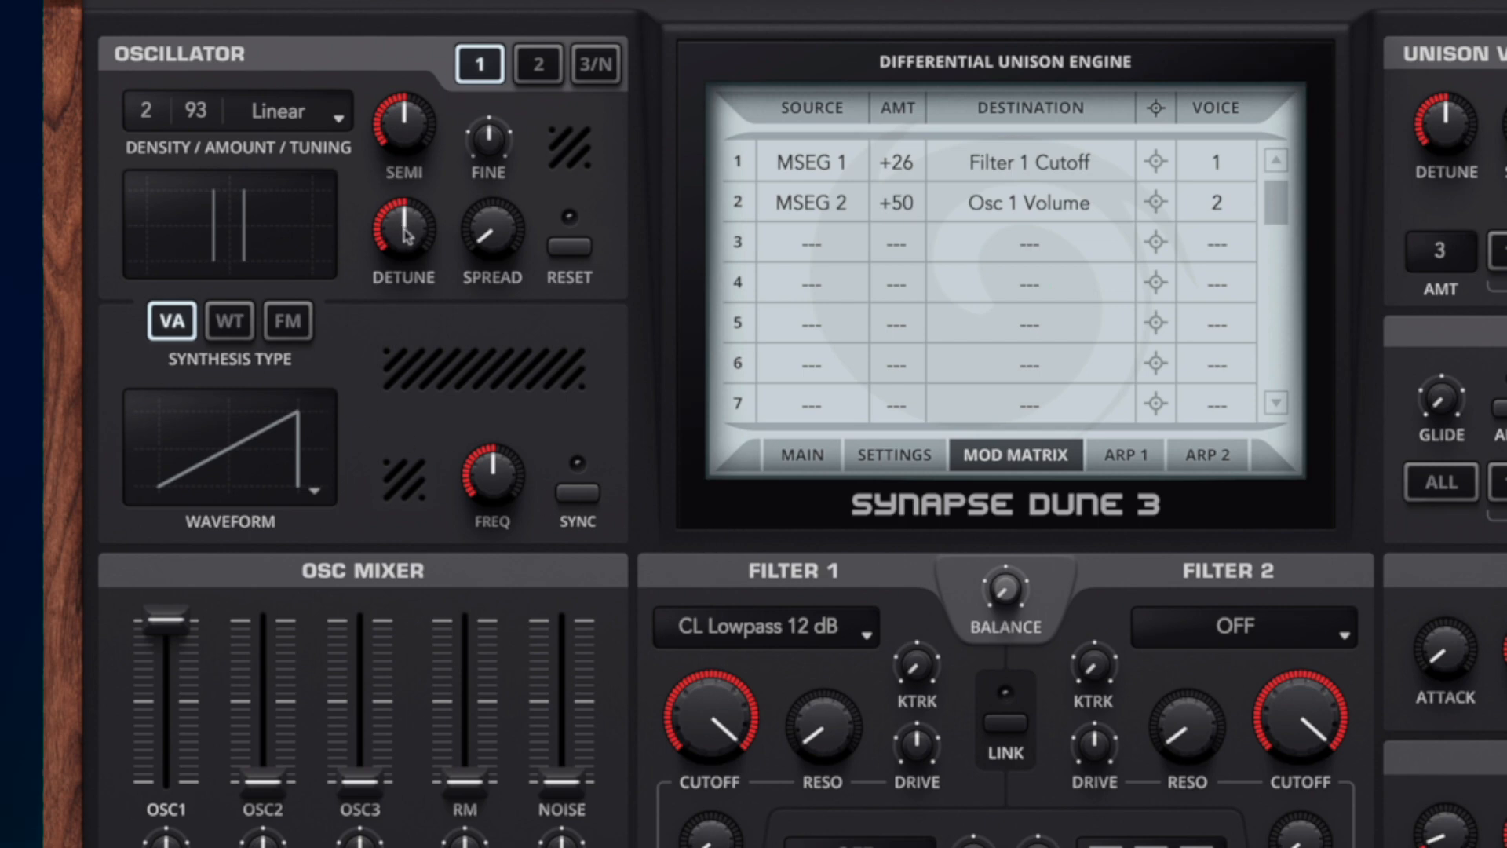
pyautogui.moveTo(407, 234); pyautogui.dragTo(399, 267)
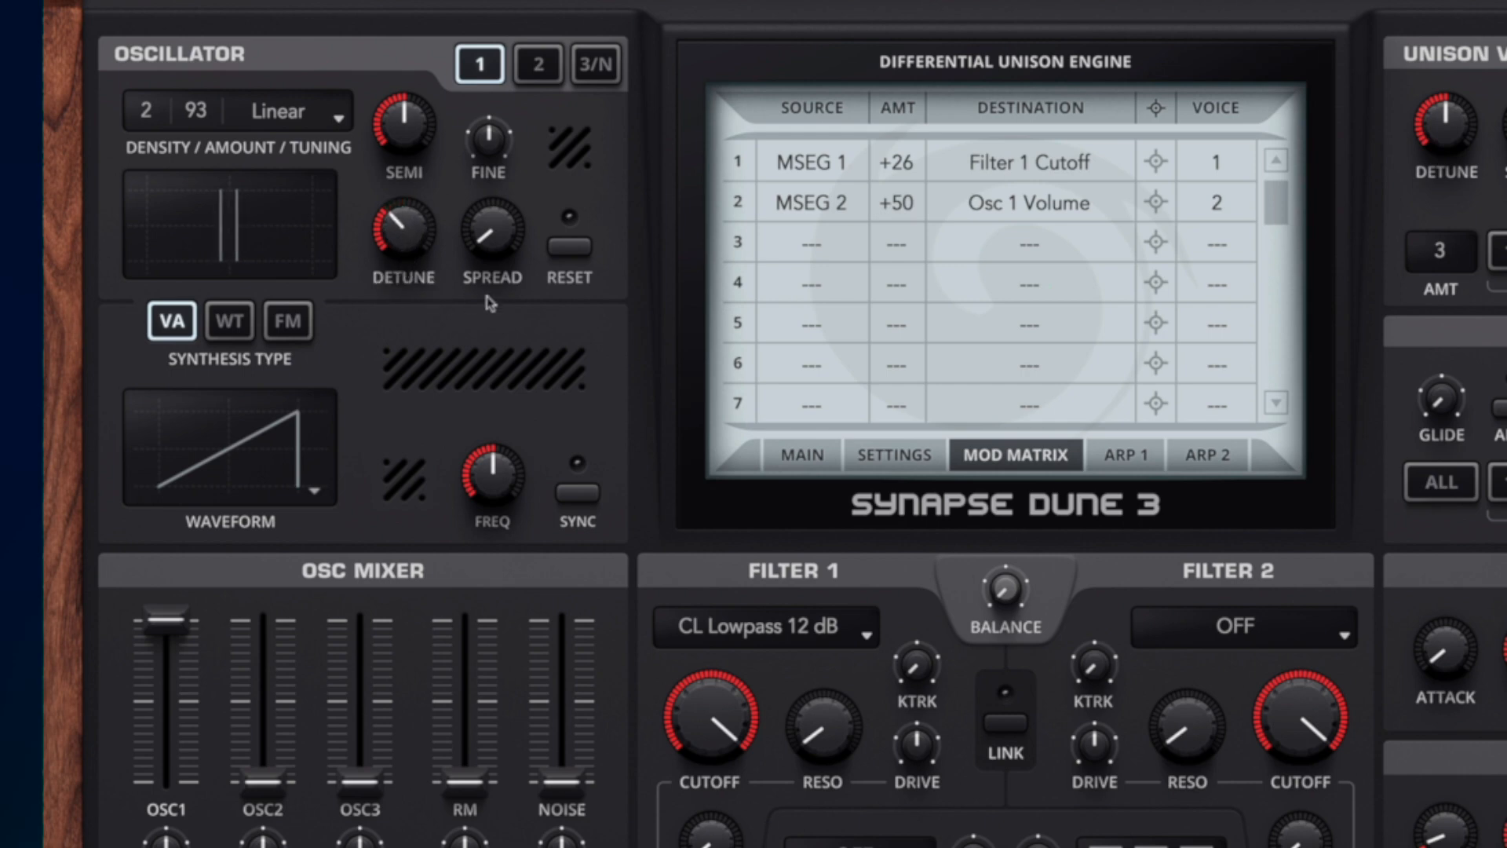
pyautogui.moveTo(493, 248); pyautogui.dragTo(518, 63)
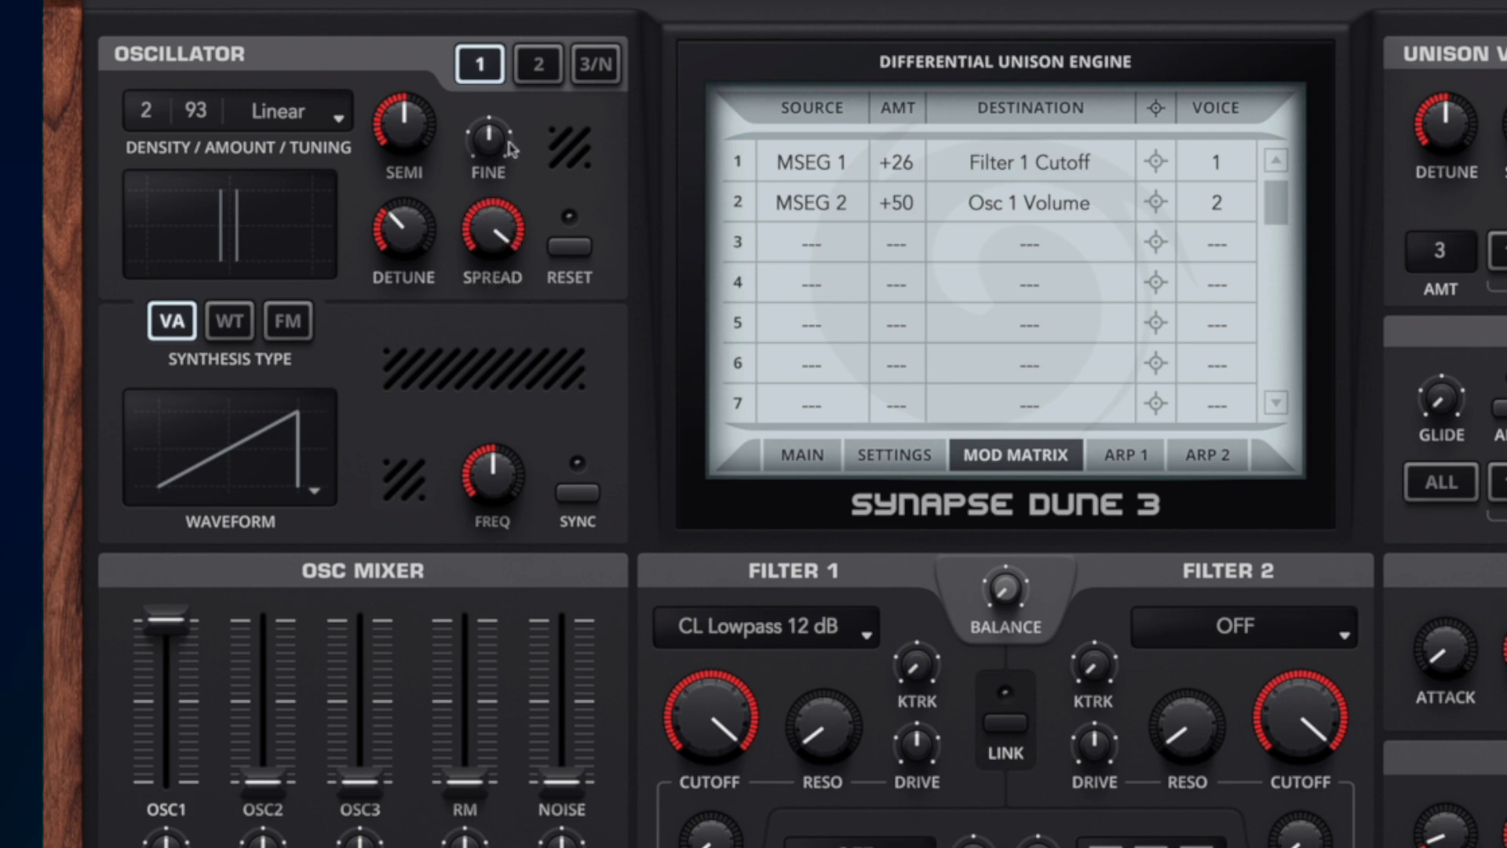
pyautogui.moveTo(408, 234); pyautogui.dragTo(404, 248)
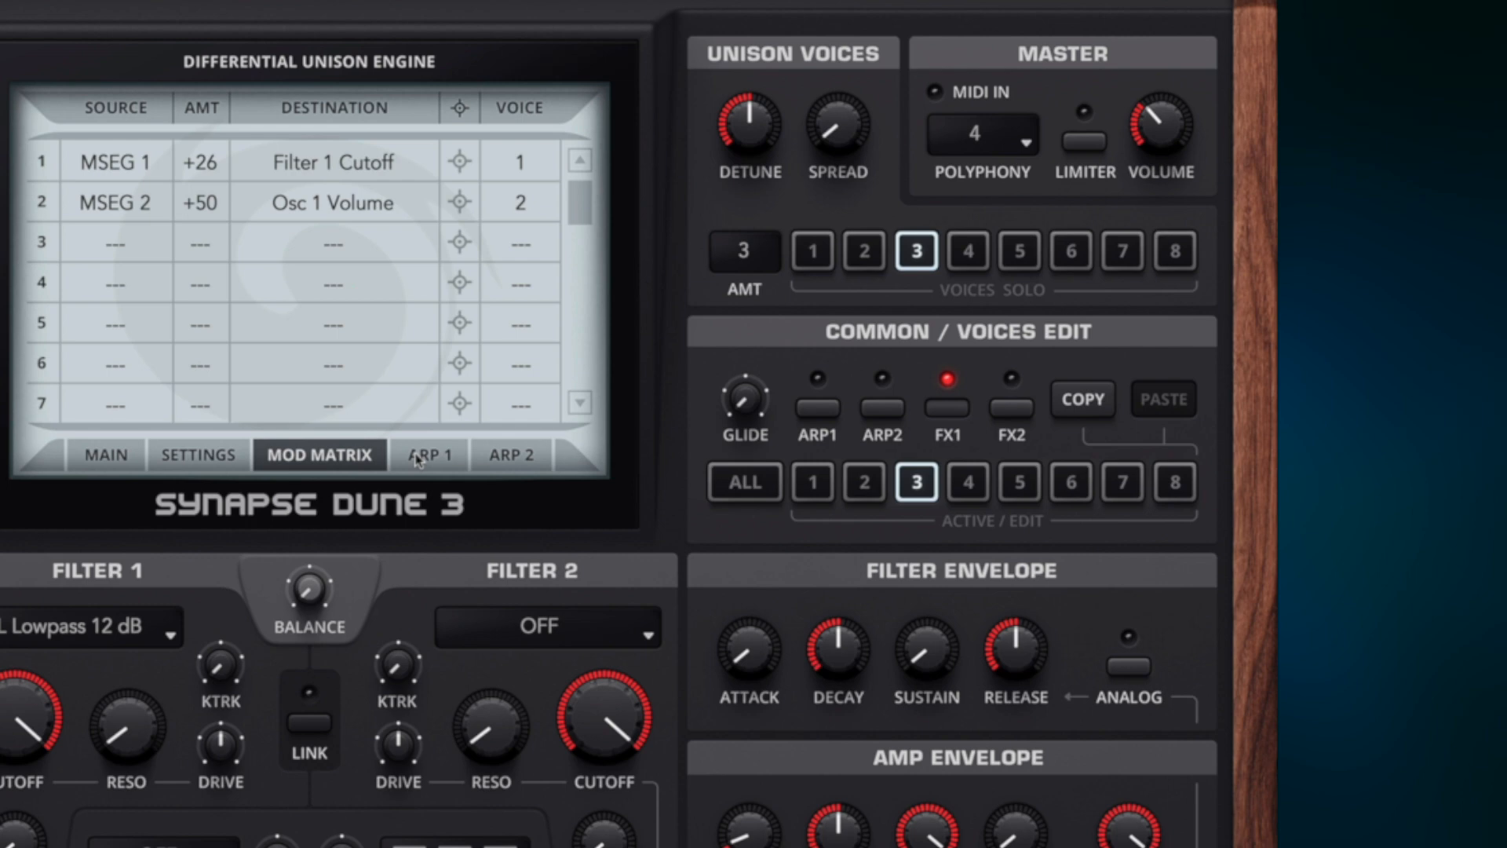
# Enable arpeggiator 1 for voice 3, and set Filter 1's cutoff to about a quarter with envelope amount about a third.
pyautogui.click(818, 408)
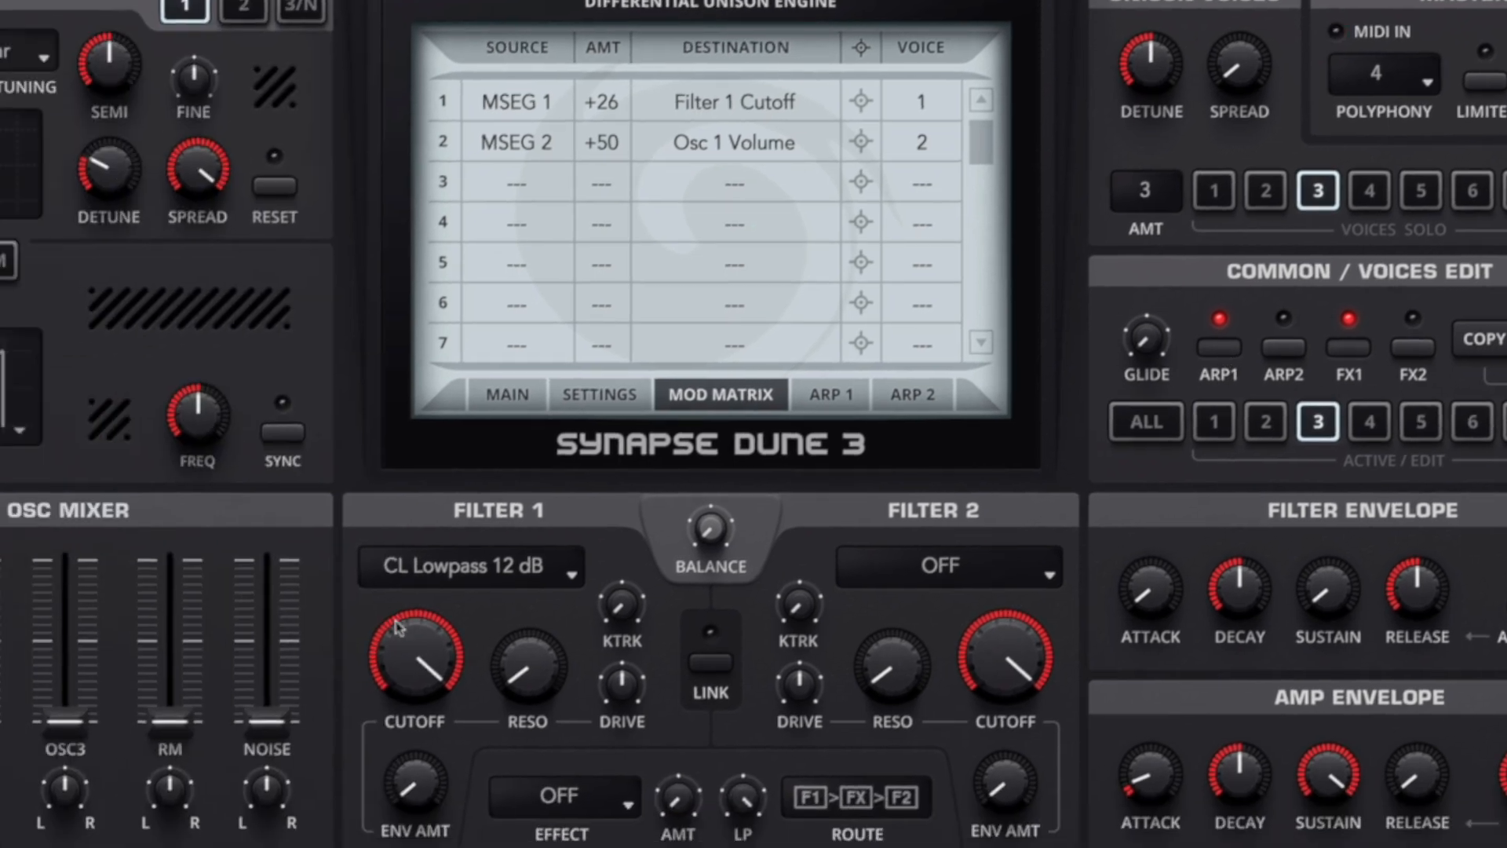
pyautogui.moveTo(398, 626); pyautogui.dragTo(416, 729)
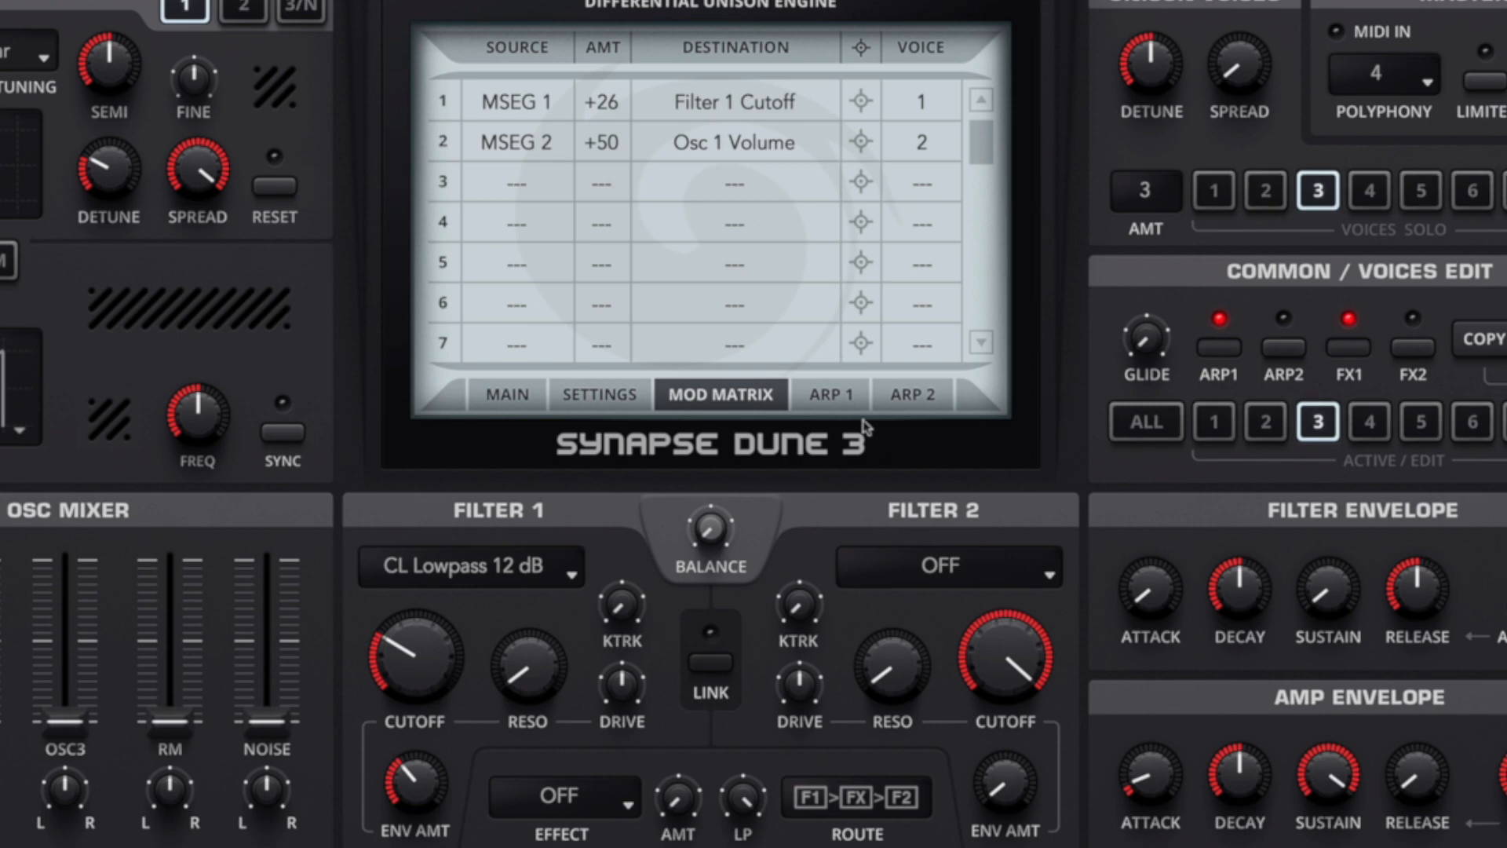
# Set arpeggiator 1's rate to 1/16*, comparing voice 3 with the arpeggiator off and on and playing a test note.
pyautogui.click(833, 395)
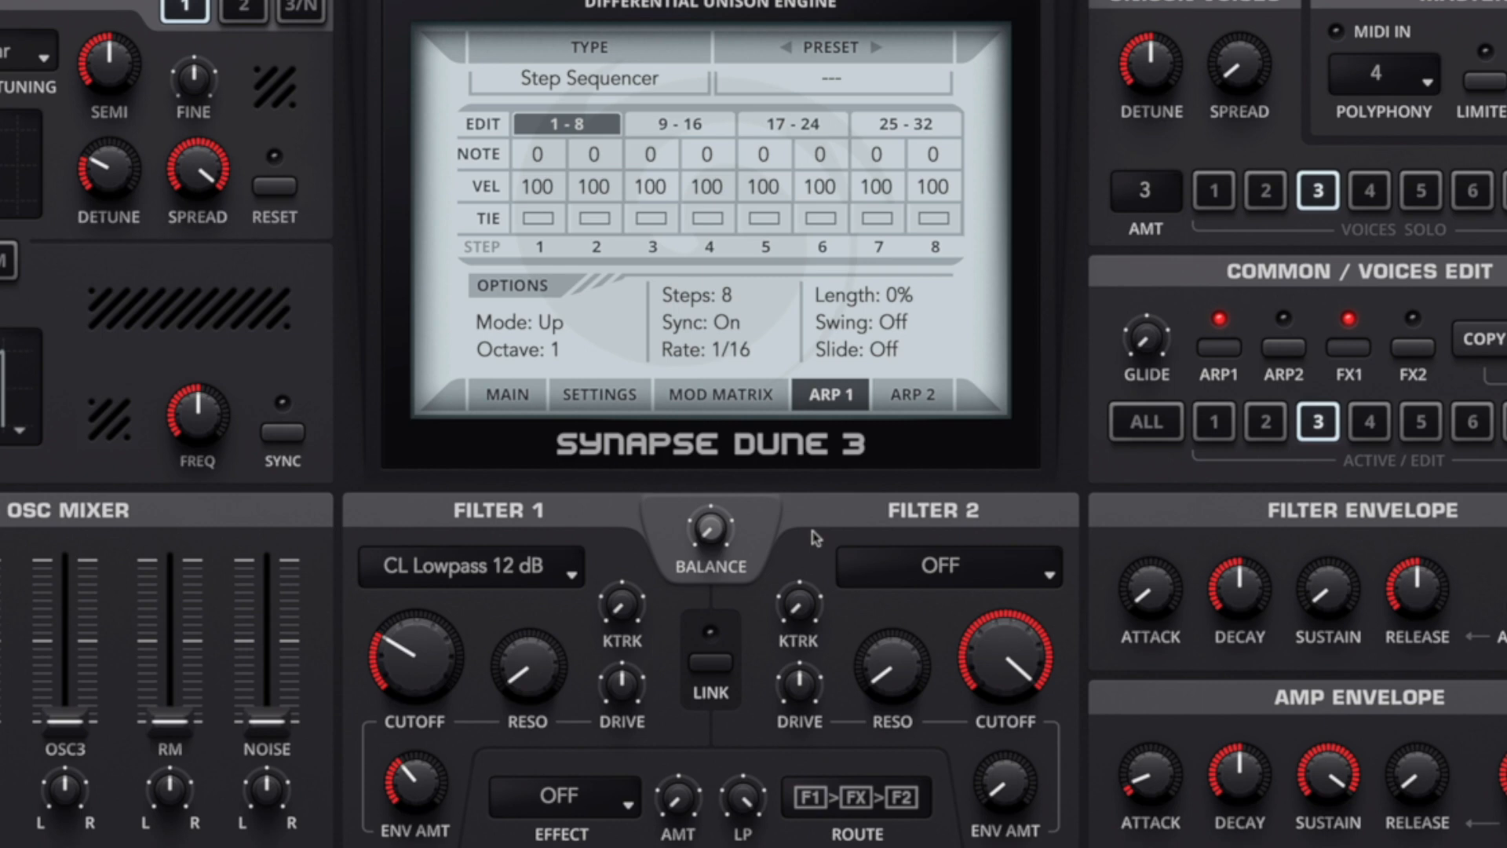
pyautogui.click(1222, 347)
pyautogui.moveTo(744, 350); pyautogui.dragTo(750, 364)
pyautogui.click(1229, 349)
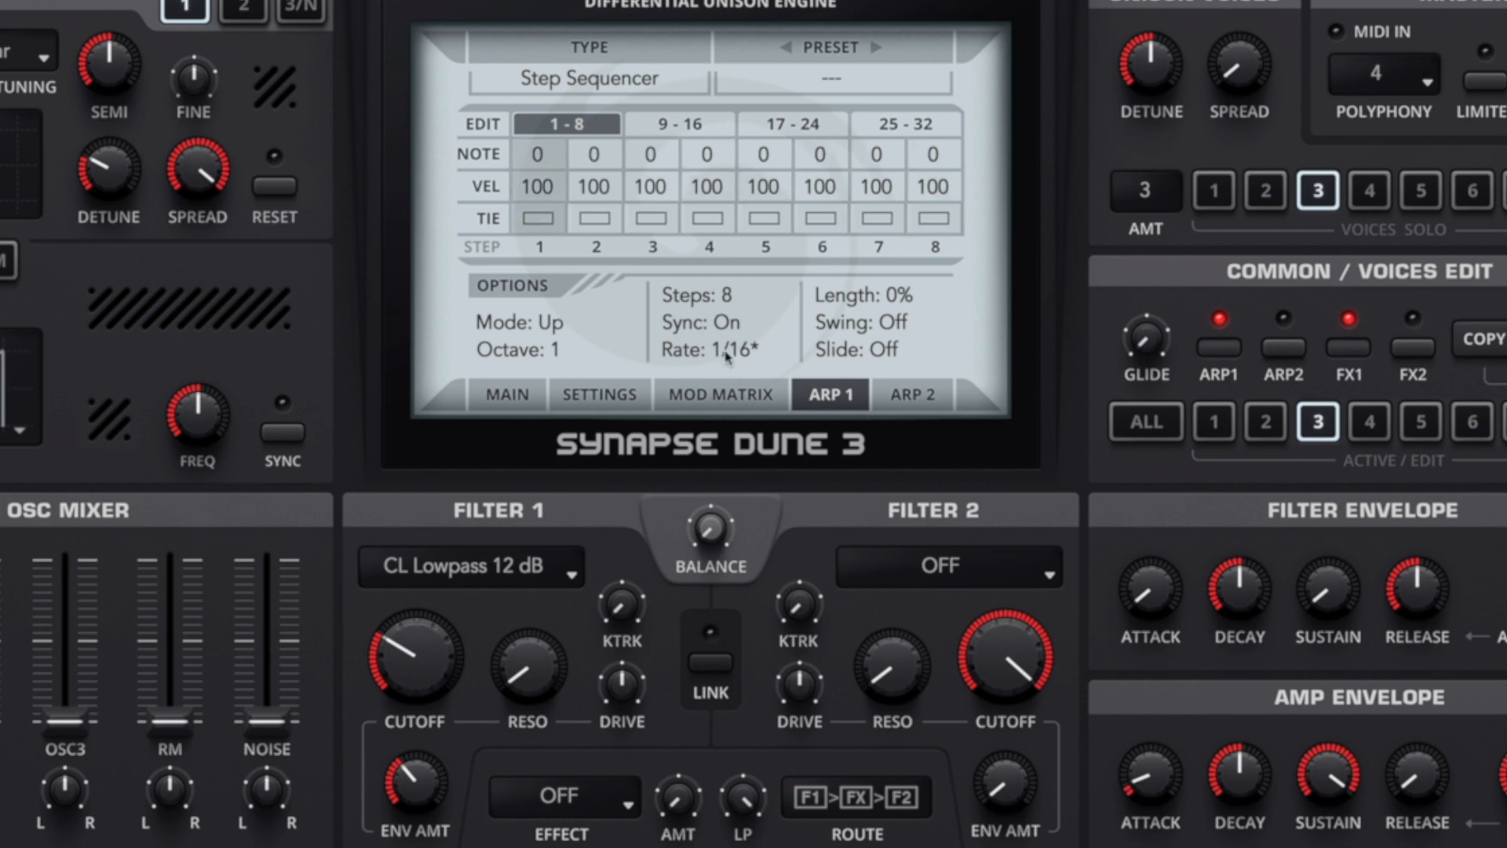
pyautogui.moveTo(724, 351); pyautogui.dragTo(725, 355)
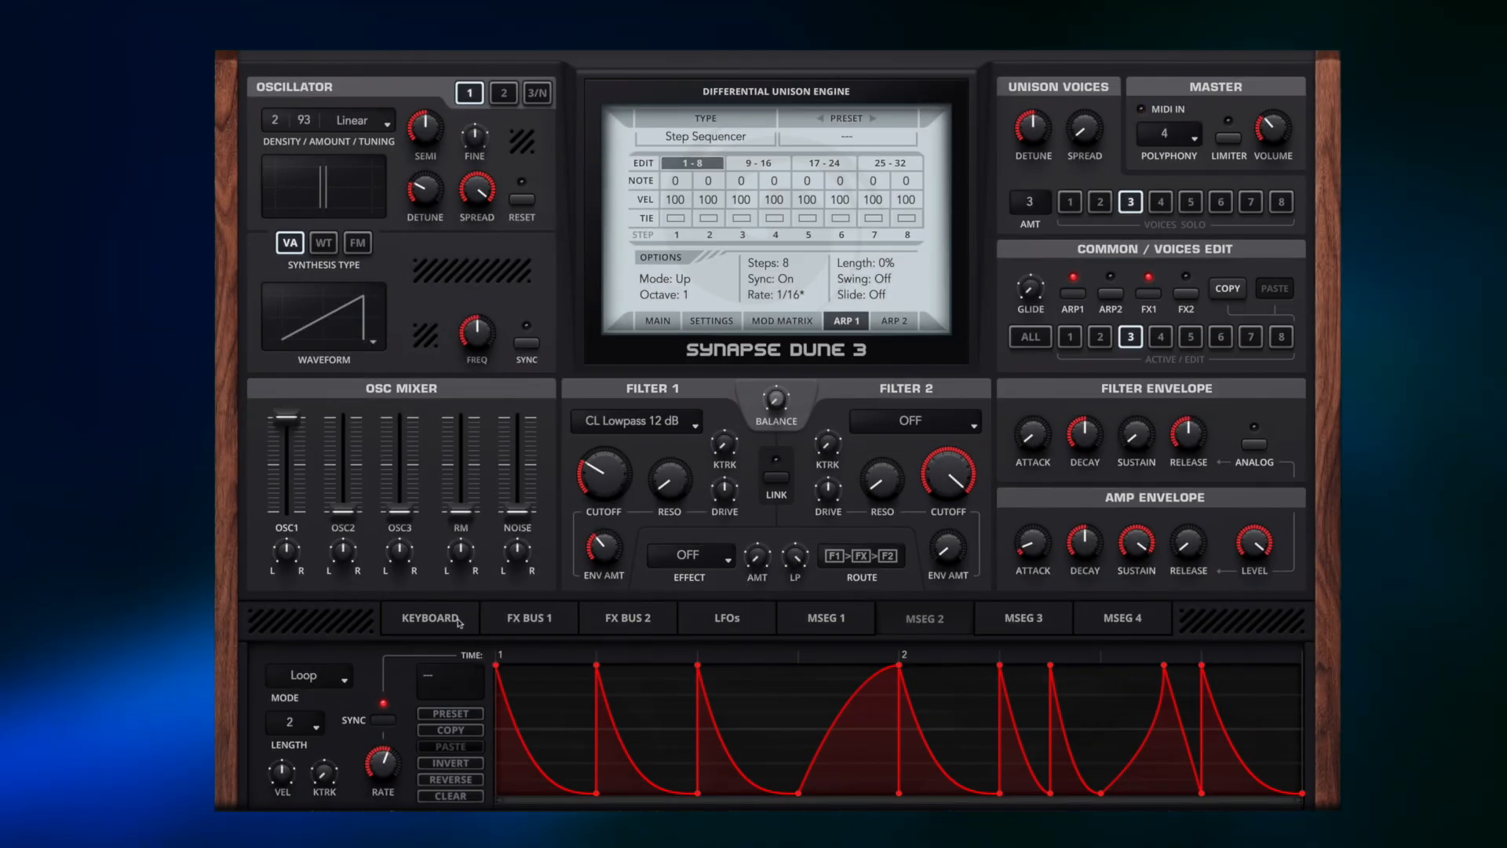
pyautogui.click(451, 618)
pyautogui.click(597, 772)
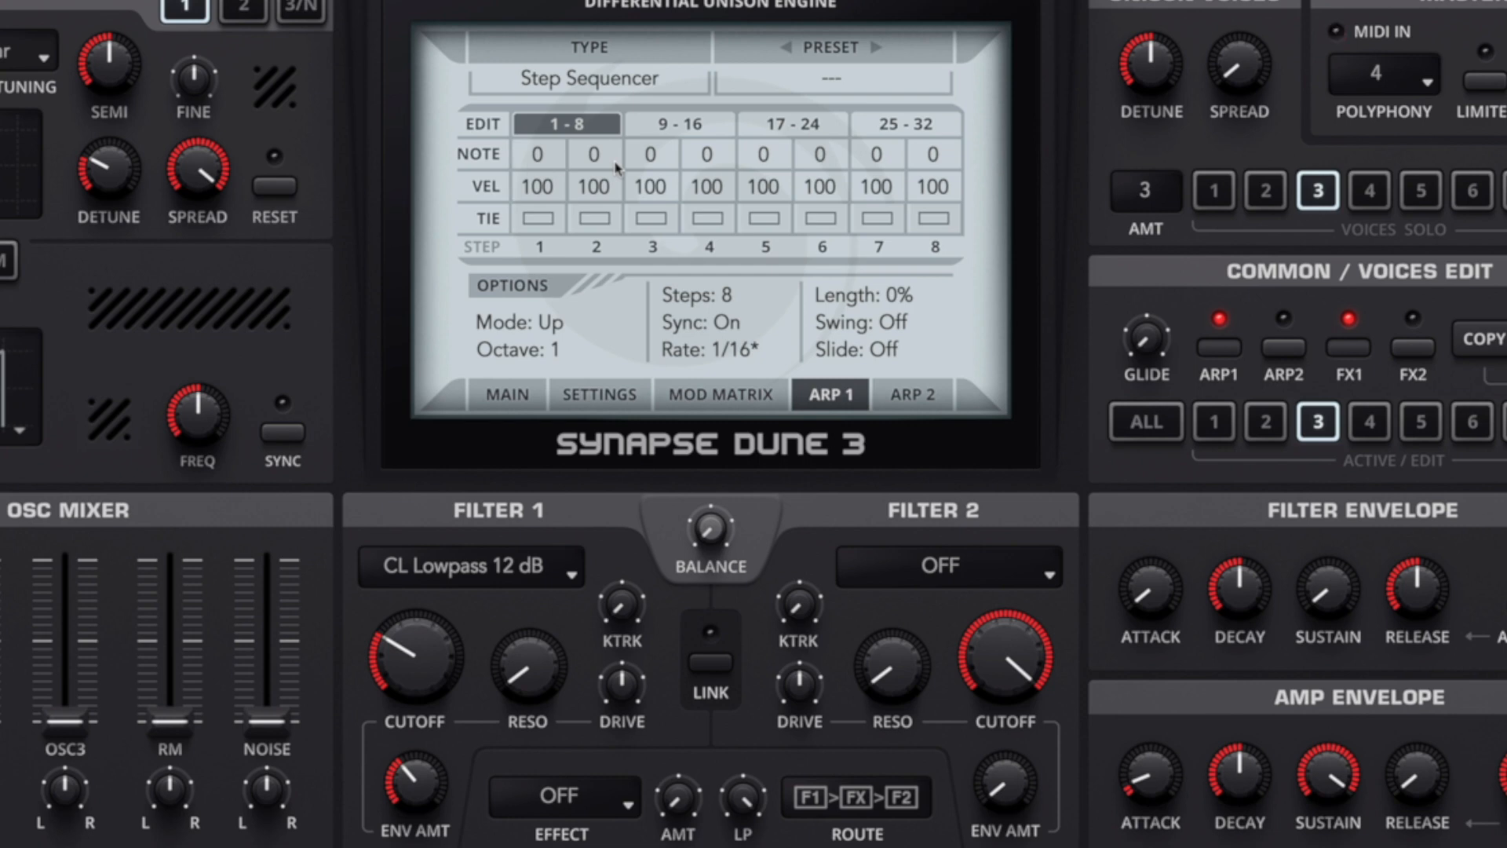
# Program arpeggiator 1's first eight steps with note +15 on steps 2, 5 and 8 and rests on steps 3 and 6.
pyautogui.moveTo(592, 157); pyautogui.dragTo(614, 114)
pyautogui.moveTo(657, 152); pyautogui.dragTo(659, 356)
pyautogui.moveTo(801, 149); pyautogui.dragTo(825, 259)
pyautogui.moveTo(767, 157); pyautogui.dragTo(787, 120)
pyautogui.moveTo(938, 160); pyautogui.dragTo(970, 124)
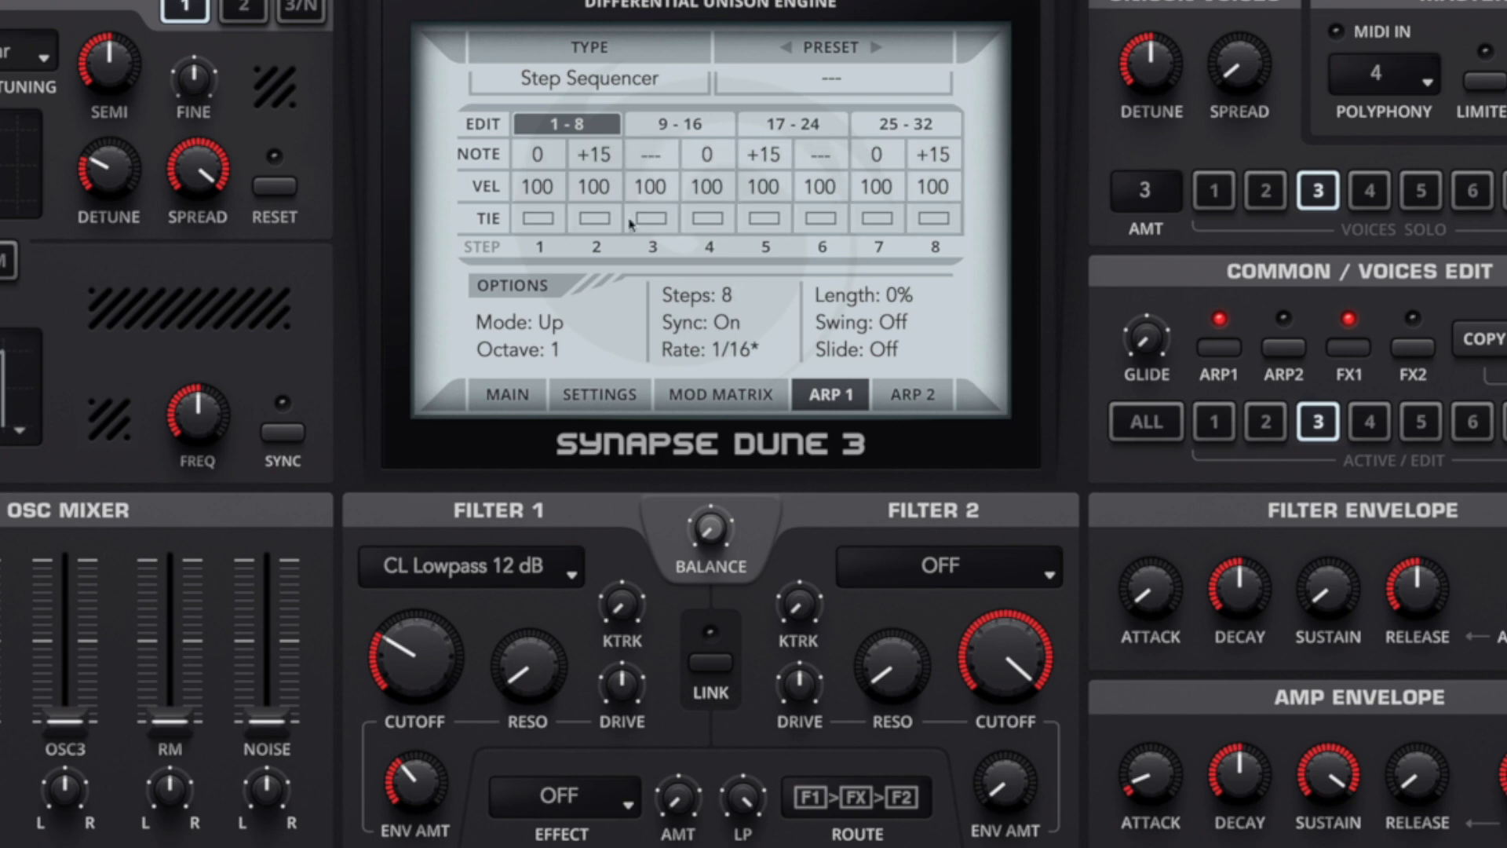
# Extend arpeggiator 1's sequence to 32 steps and turn the notes of steps 11 and 14 into rests.
pyautogui.moveTo(727, 295); pyautogui.dragTo(734, 6)
pyautogui.click(926, 125)
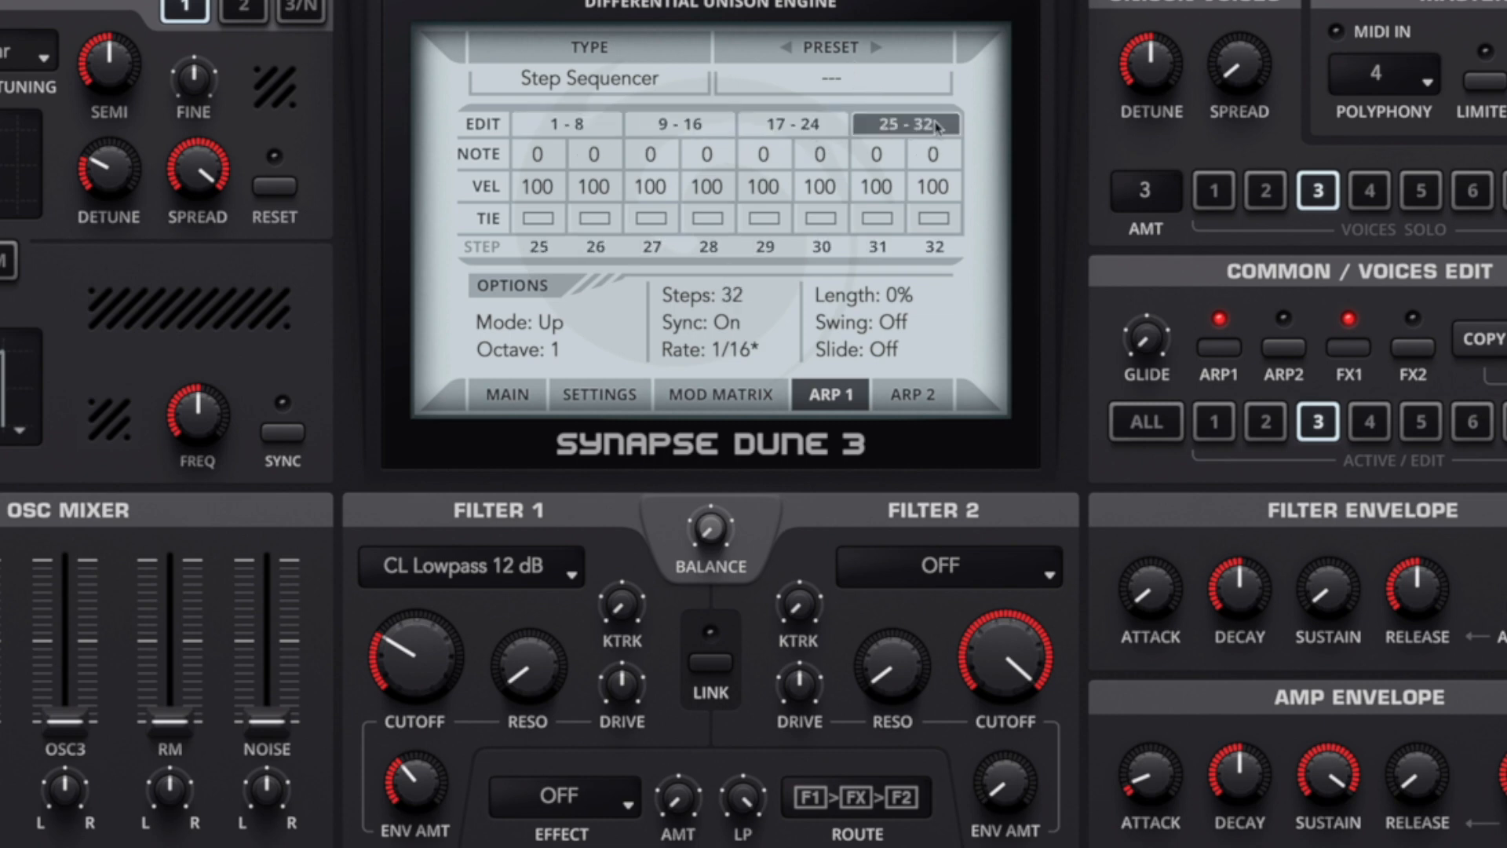
pyautogui.click(667, 124)
pyautogui.moveTo(665, 154); pyautogui.dragTo(661, 372)
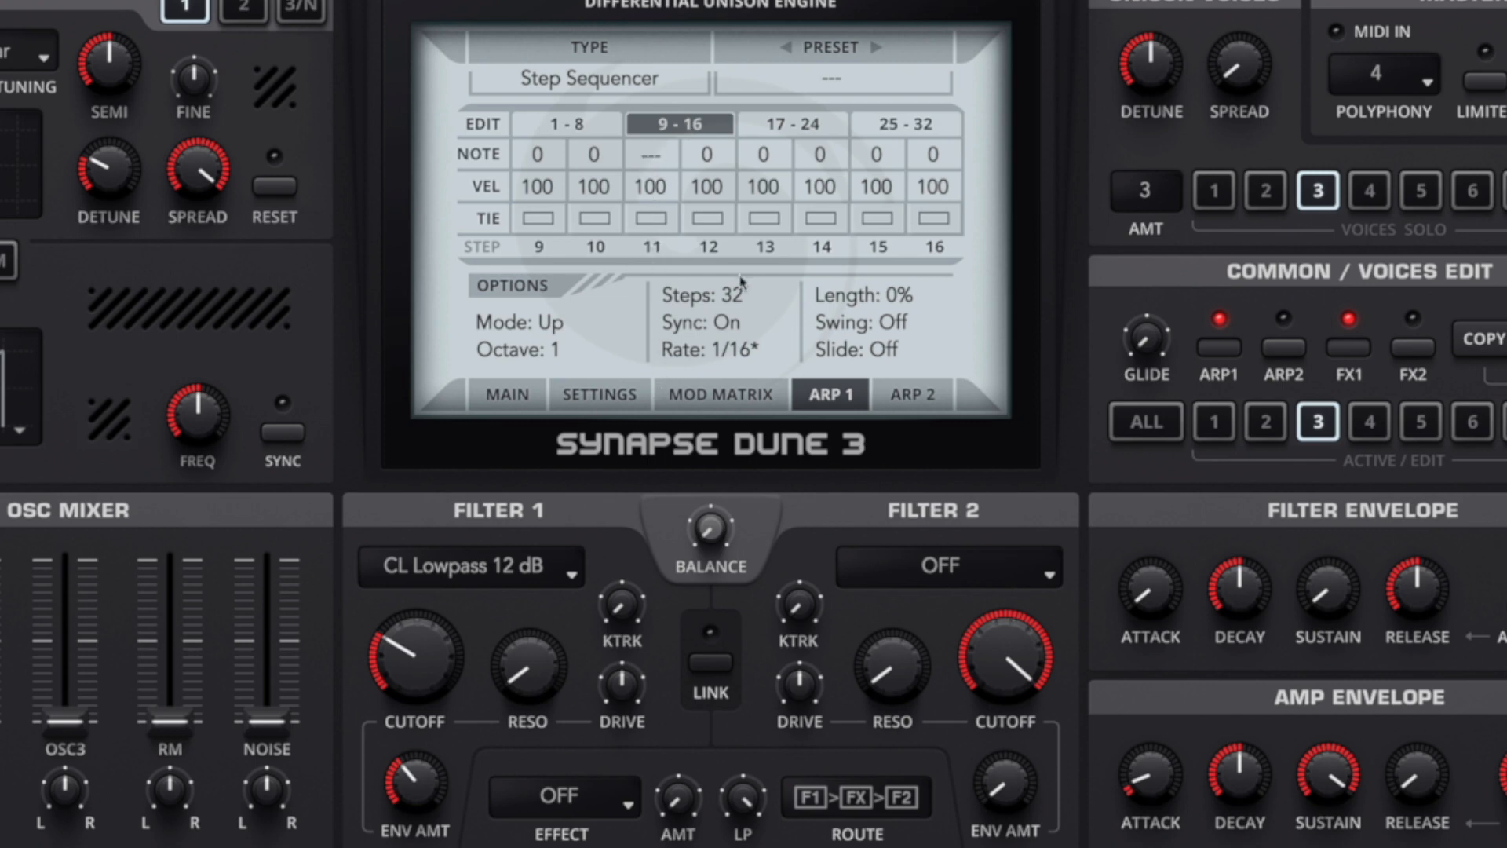
pyautogui.moveTo(808, 157); pyautogui.dragTo(801, 428)
# Turn the notes of steps 19, 27 and 30 into rests, and return to editing steps 9 to 16.
pyautogui.click(816, 122)
pyautogui.moveTo(671, 155); pyautogui.dragTo(665, 480)
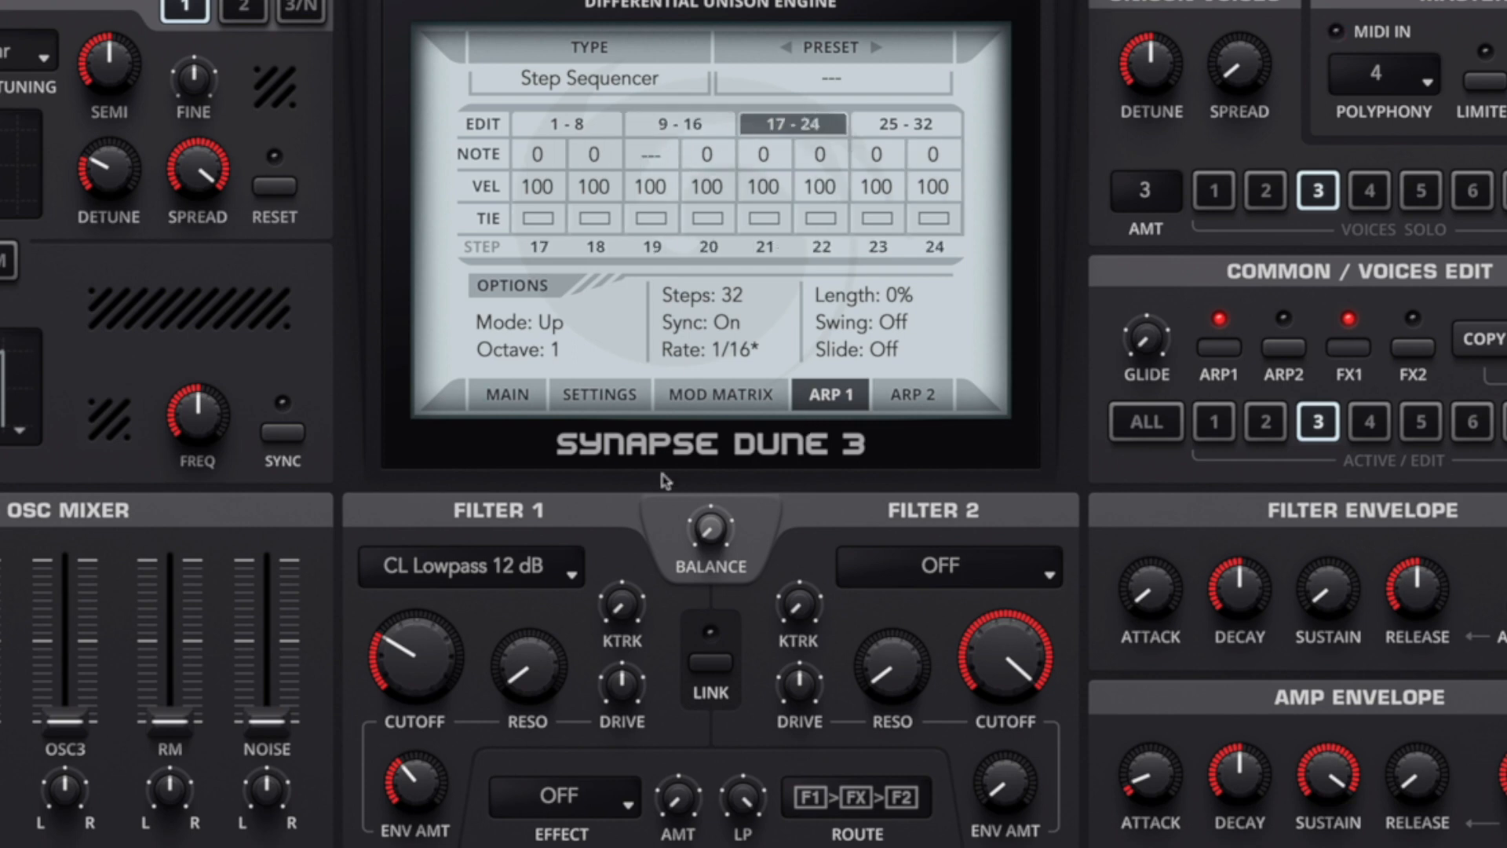
pyautogui.click(905, 125)
pyautogui.moveTo(660, 155); pyautogui.dragTo(636, 534)
pyautogui.moveTo(820, 161); pyautogui.dragTo(790, 552)
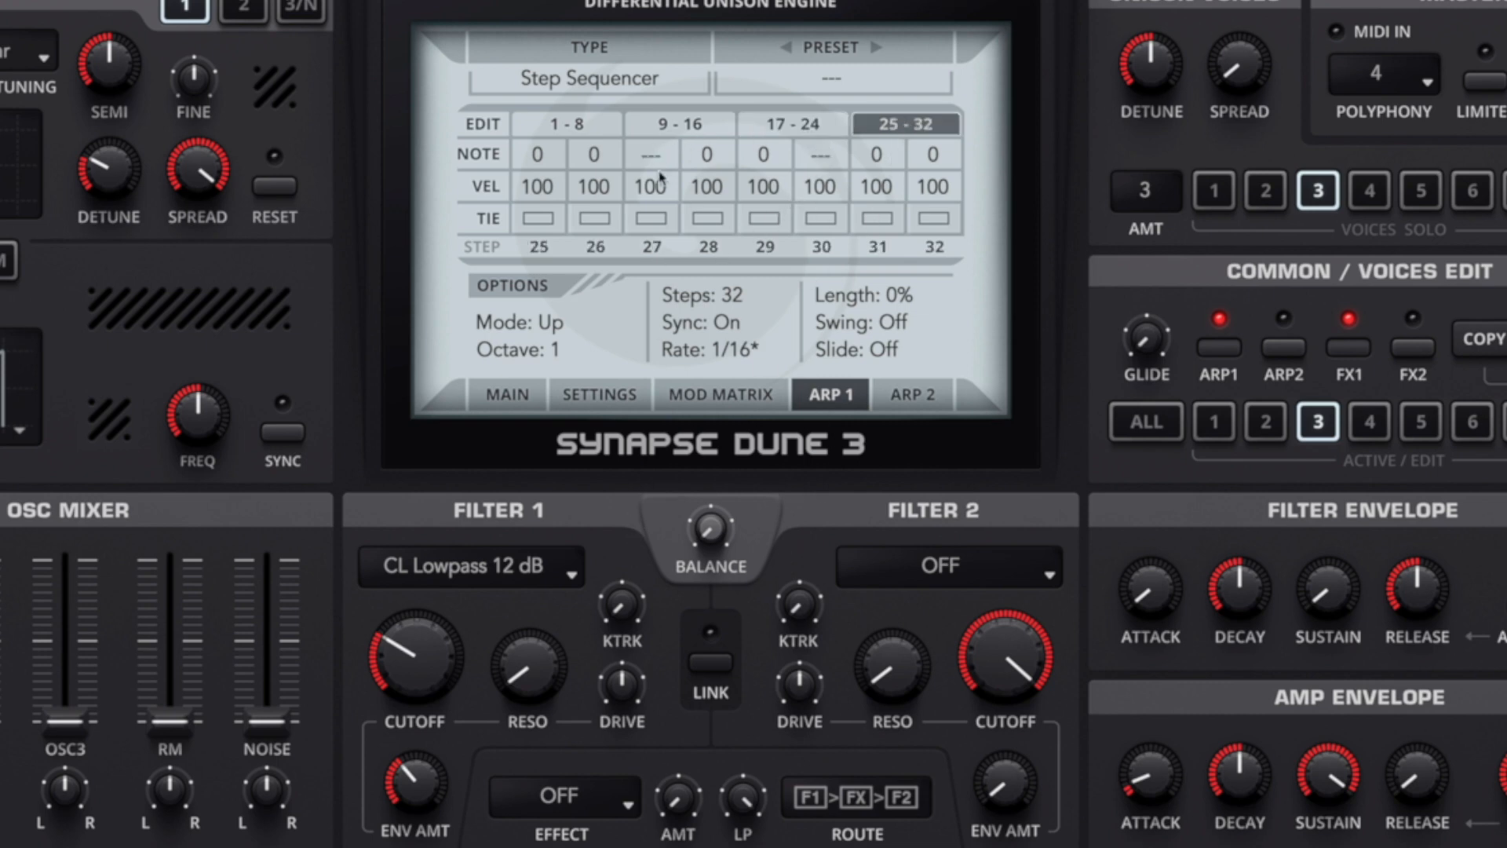
pyautogui.click(682, 126)
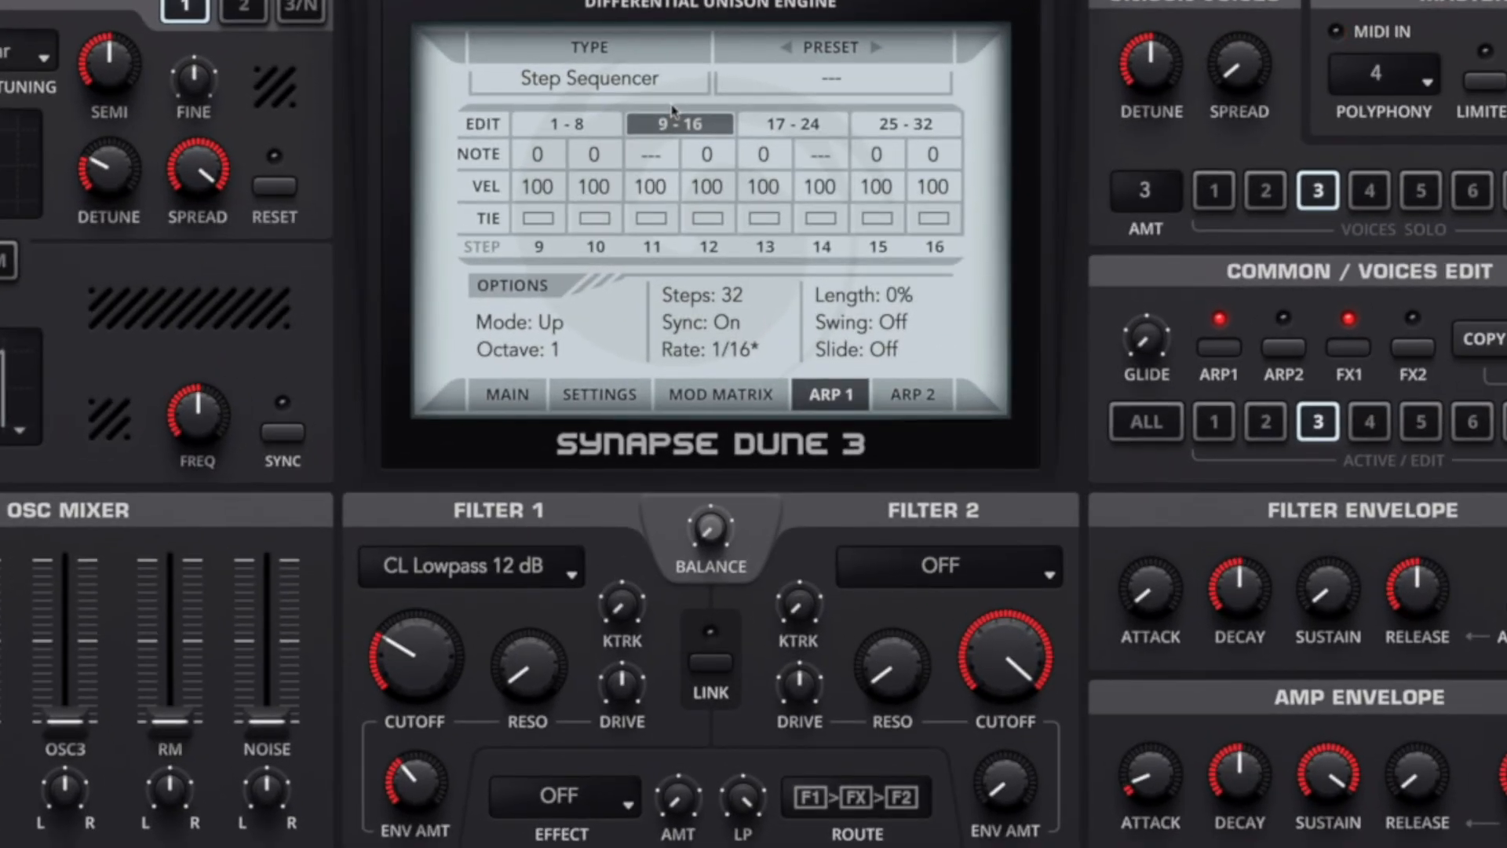
# Set arpeggiator 1's notes to +3 on steps 9 and 12 and +19 on steps 10 and 13, and adjust steps 15 and 16.
pyautogui.moveTo(546, 161); pyautogui.dragTo(549, 148)
pyautogui.moveTo(634, 173); pyautogui.dragTo(628, 108)
pyautogui.moveTo(706, 153); pyautogui.dragTo(788, 107)
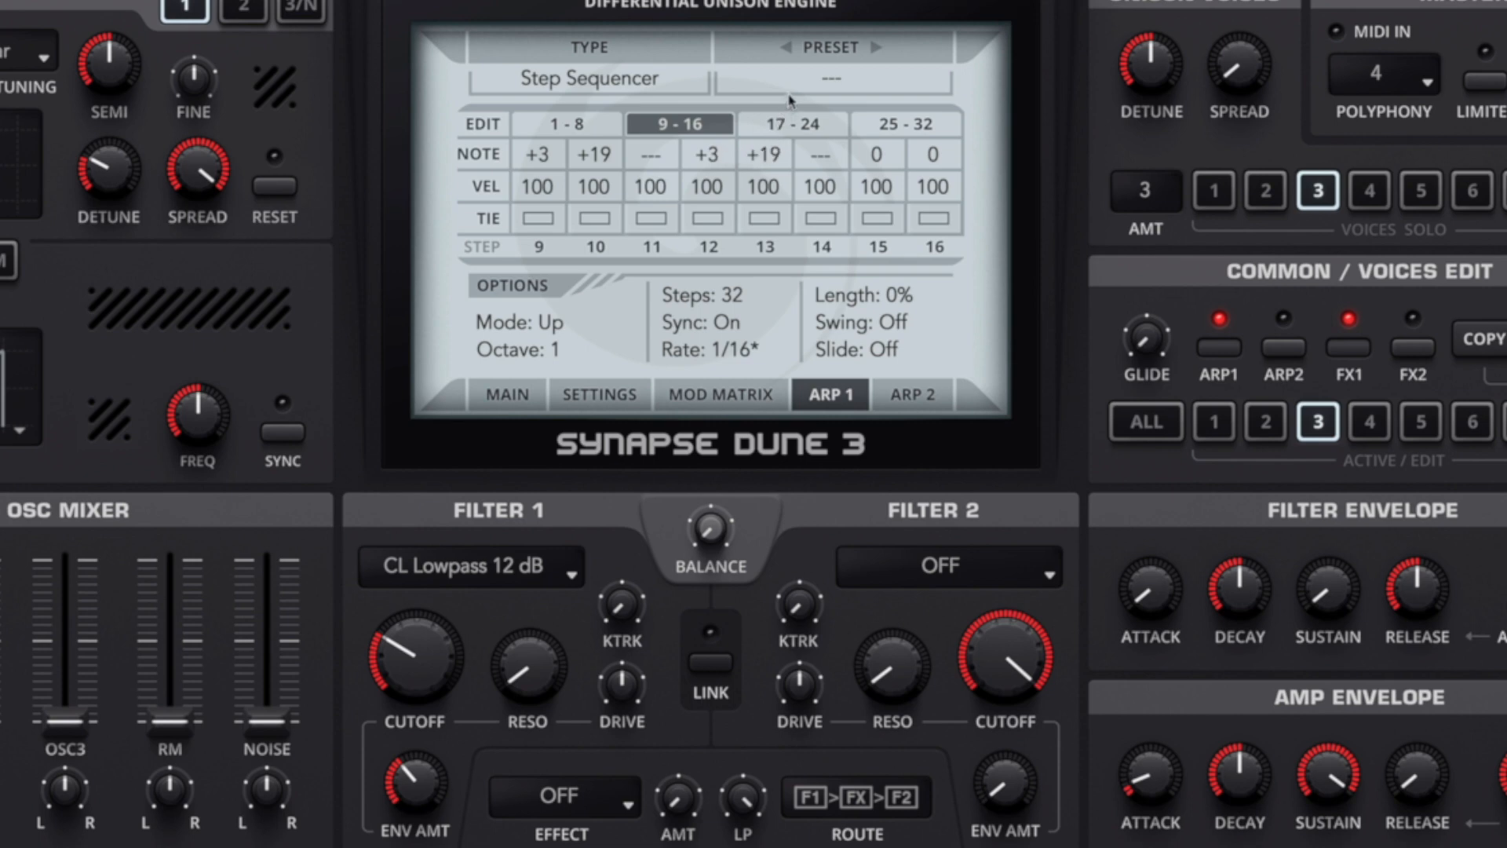
pyautogui.moveTo(901, 160); pyautogui.dragTo(945, 97)
# Set arpeggiator 1's notes to +7 on steps 17, 20 and 23 and +22 on steps 18, 21 and 24.
pyautogui.click(793, 124)
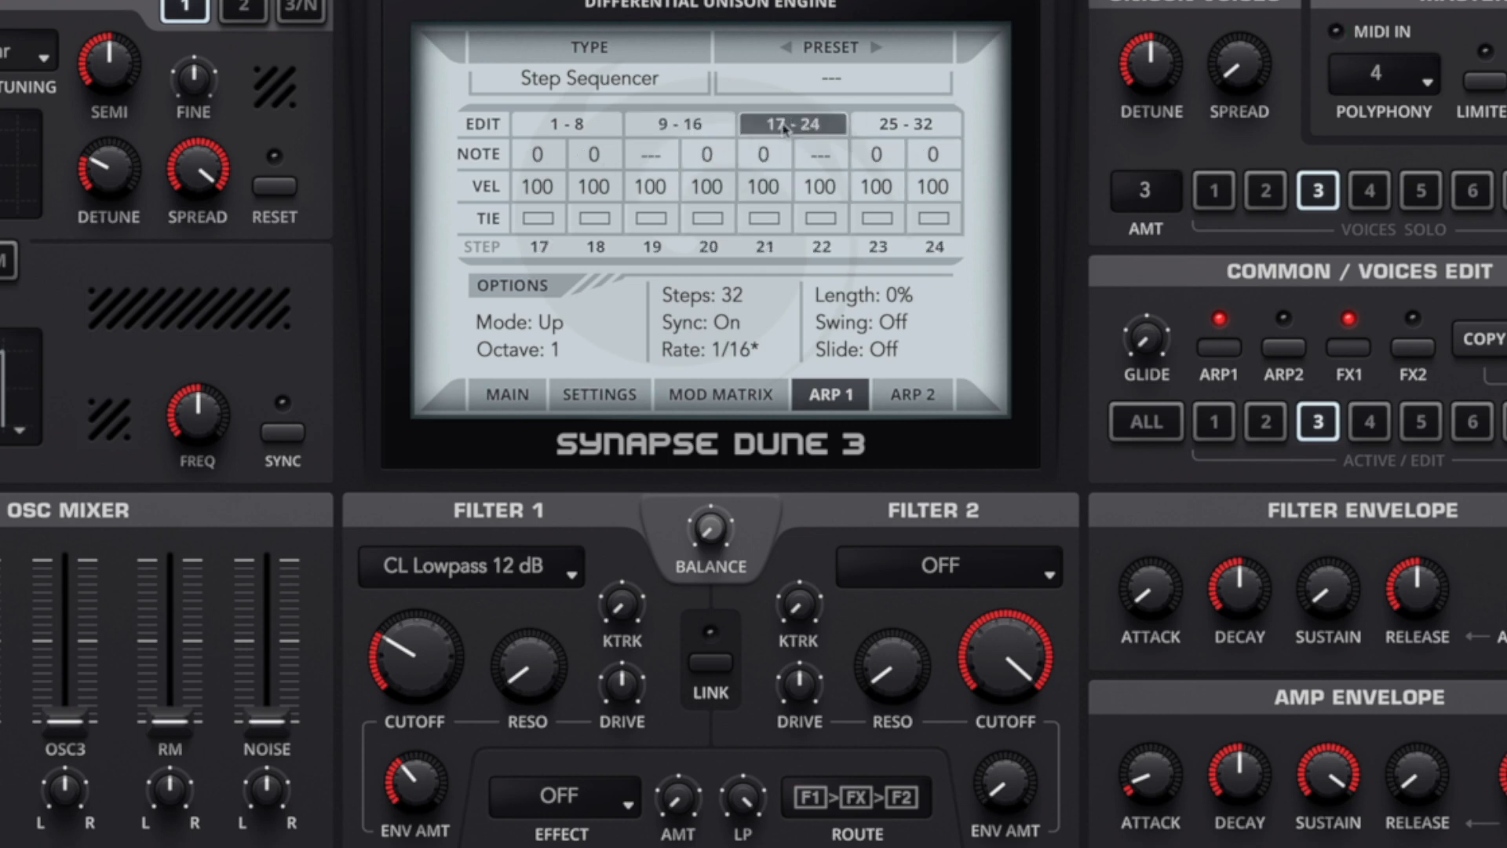
pyautogui.moveTo(539, 165); pyautogui.dragTo(627, 91)
pyautogui.moveTo(730, 159); pyautogui.dragTo(789, 92)
pyautogui.moveTo(877, 157); pyautogui.dragTo(957, 100)
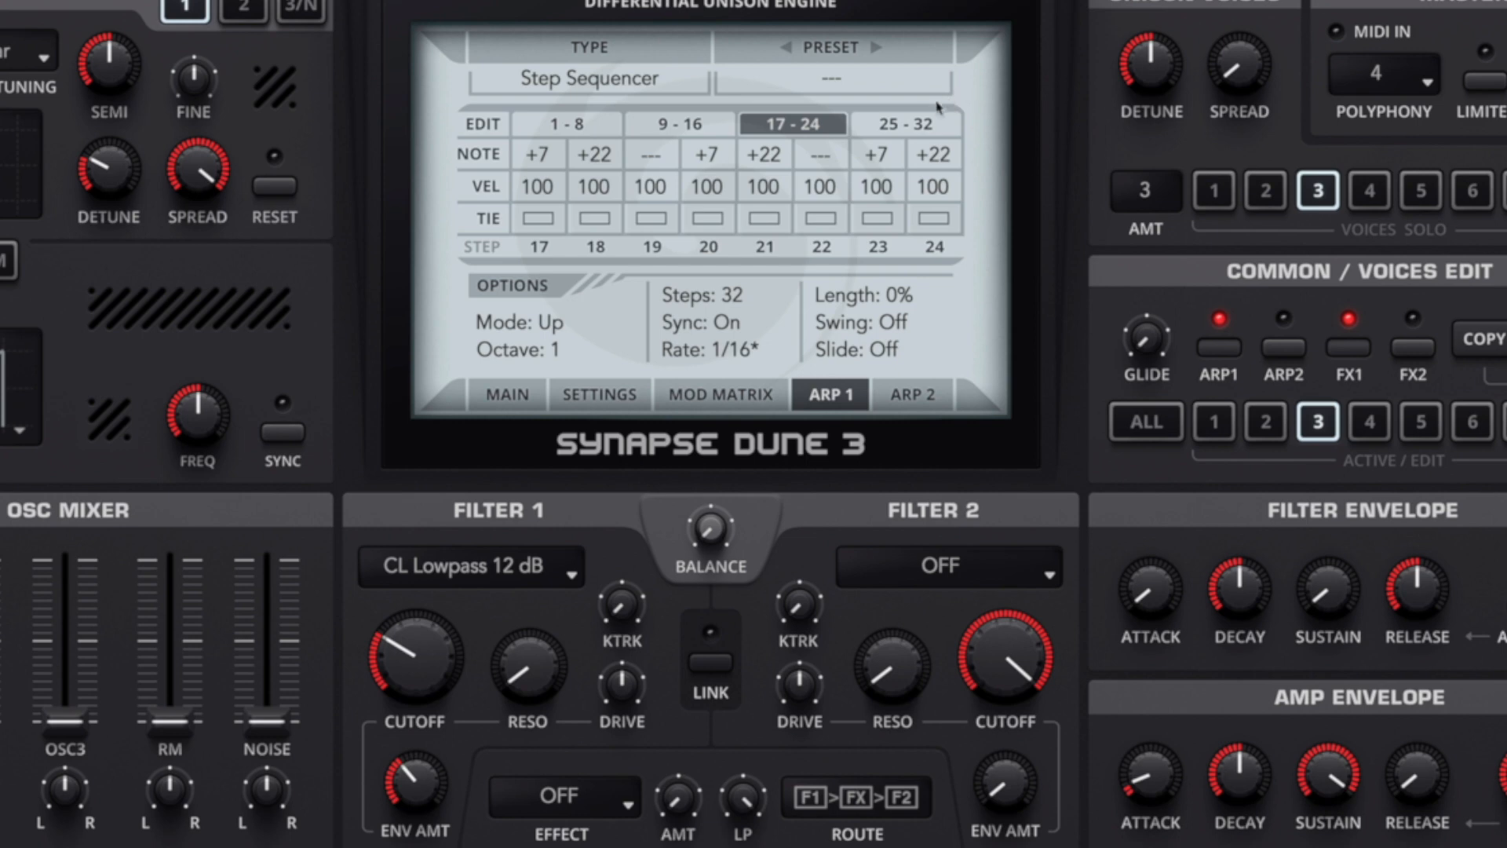
# Set arpeggiator 1's notes to +5 on steps 25, 28 and 31, +21 on steps 26 and 29, and +24 on step 32.
pyautogui.click(910, 126)
pyautogui.moveTo(544, 157); pyautogui.dragTo(620, 99)
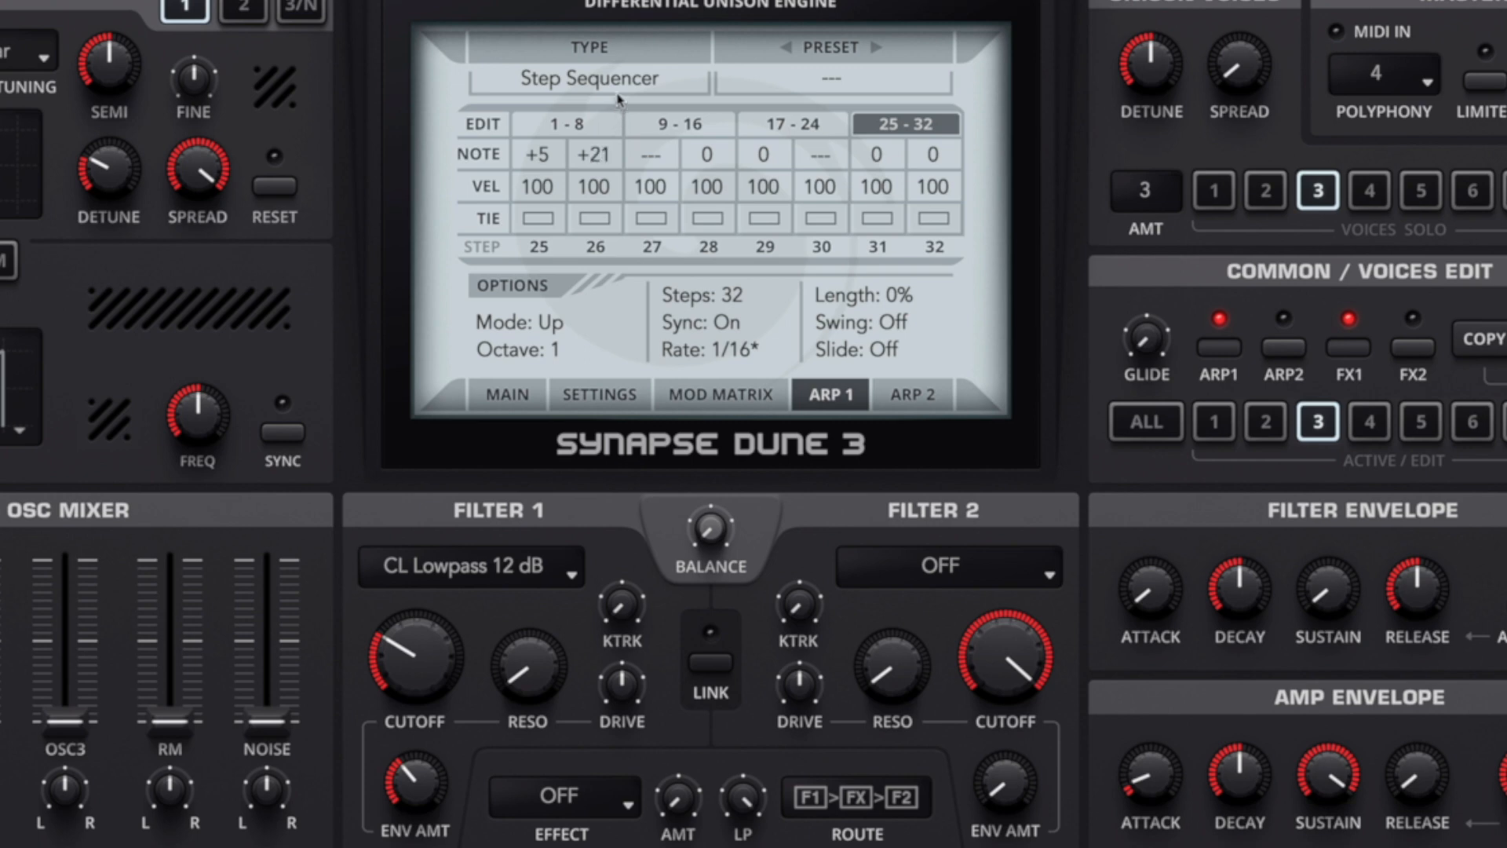
pyautogui.moveTo(711, 163); pyautogui.dragTo(801, 92)
pyautogui.moveTo(869, 161); pyautogui.dragTo(893, 143)
pyautogui.moveTo(949, 161); pyautogui.dragTo(973, 90)
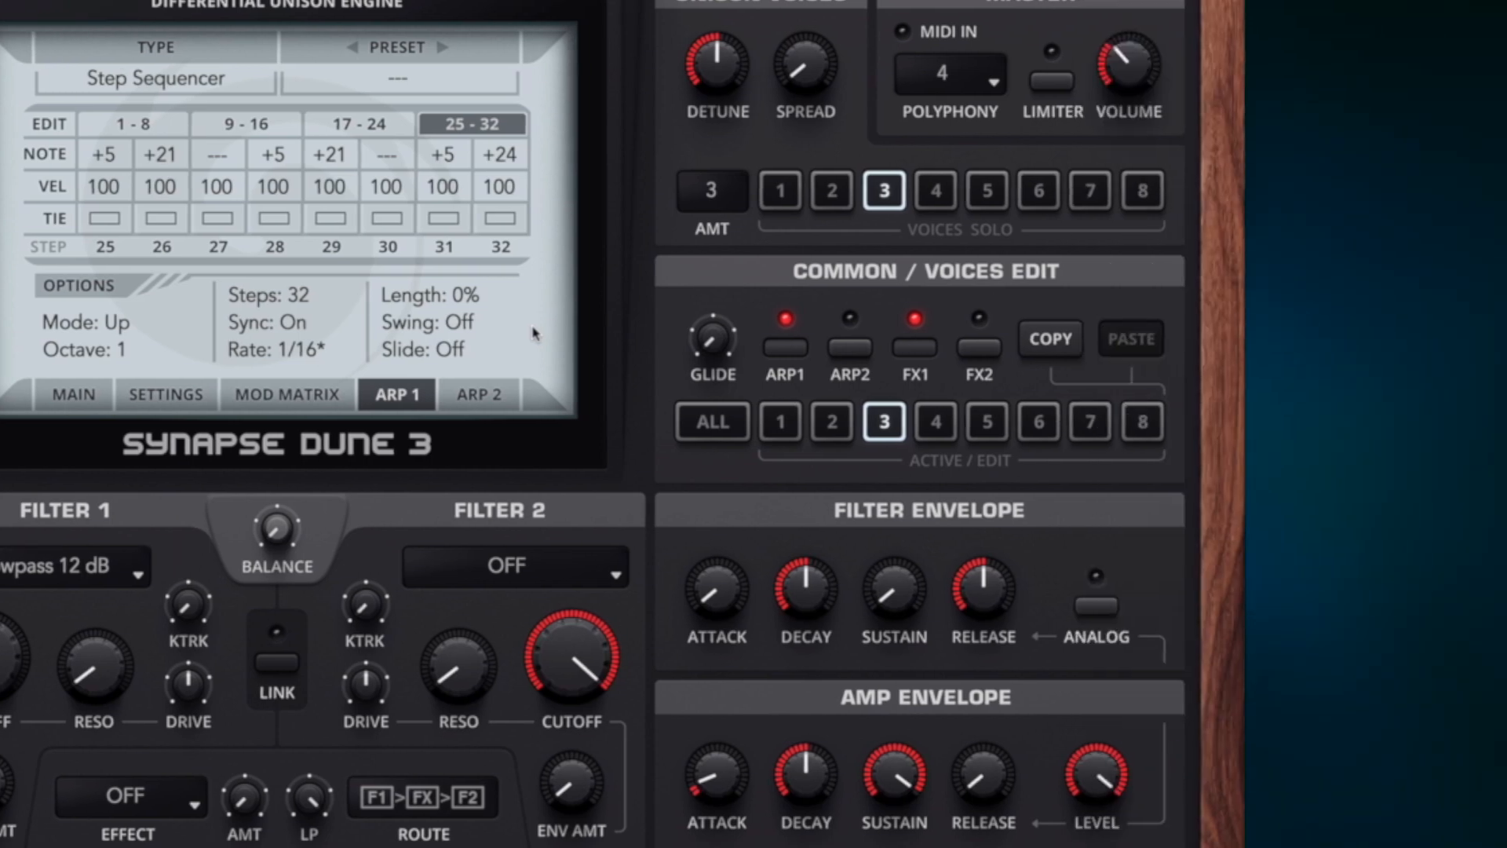
# Raise the unison voice amount to 4 and make voice 4 the only soloed and edited voice.
pyautogui.click(938, 189)
pyautogui.click(938, 418)
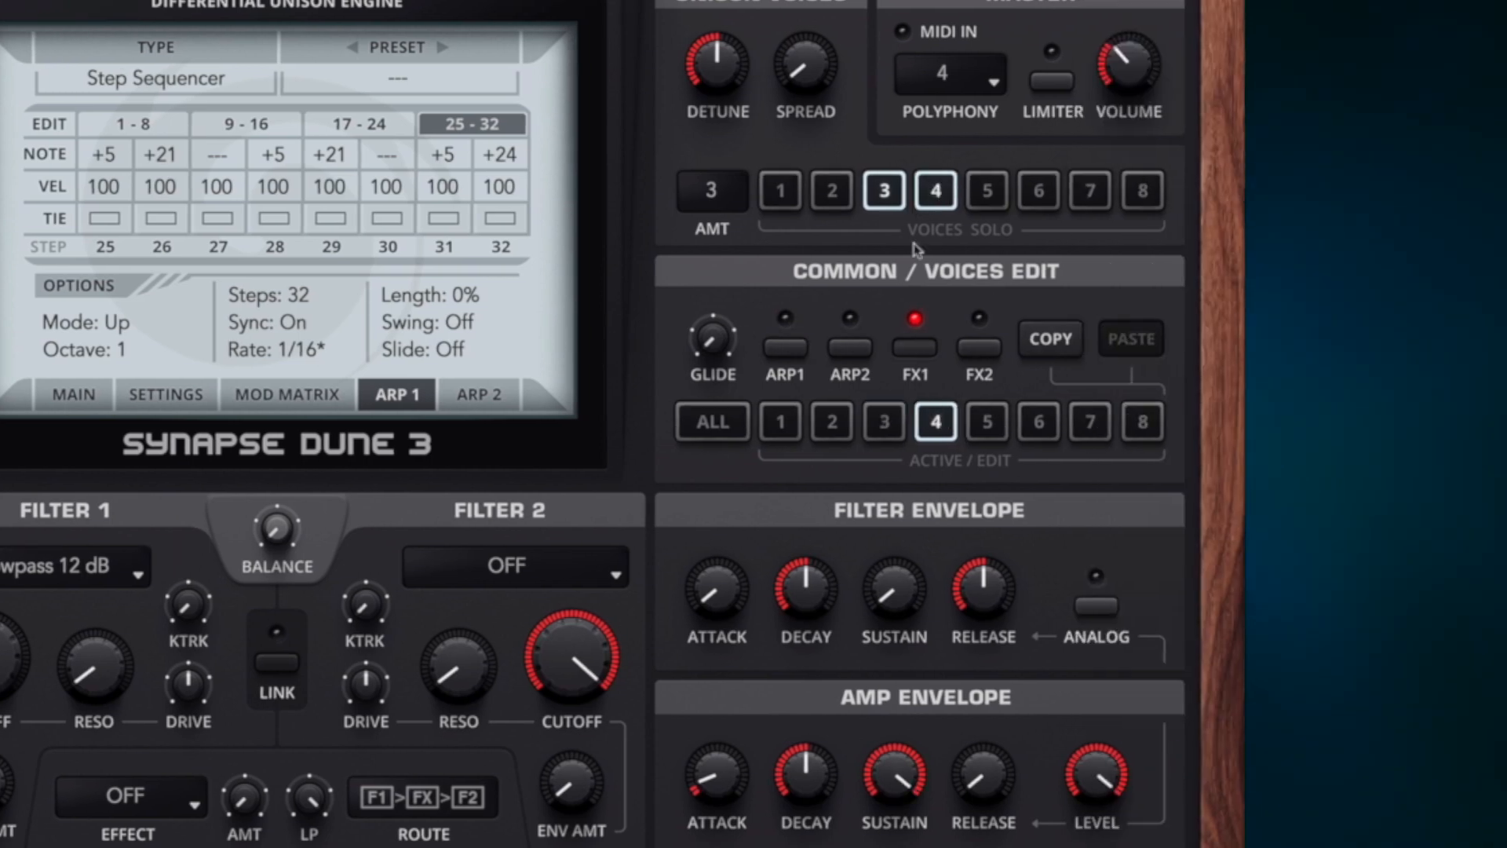
pyautogui.click(893, 196)
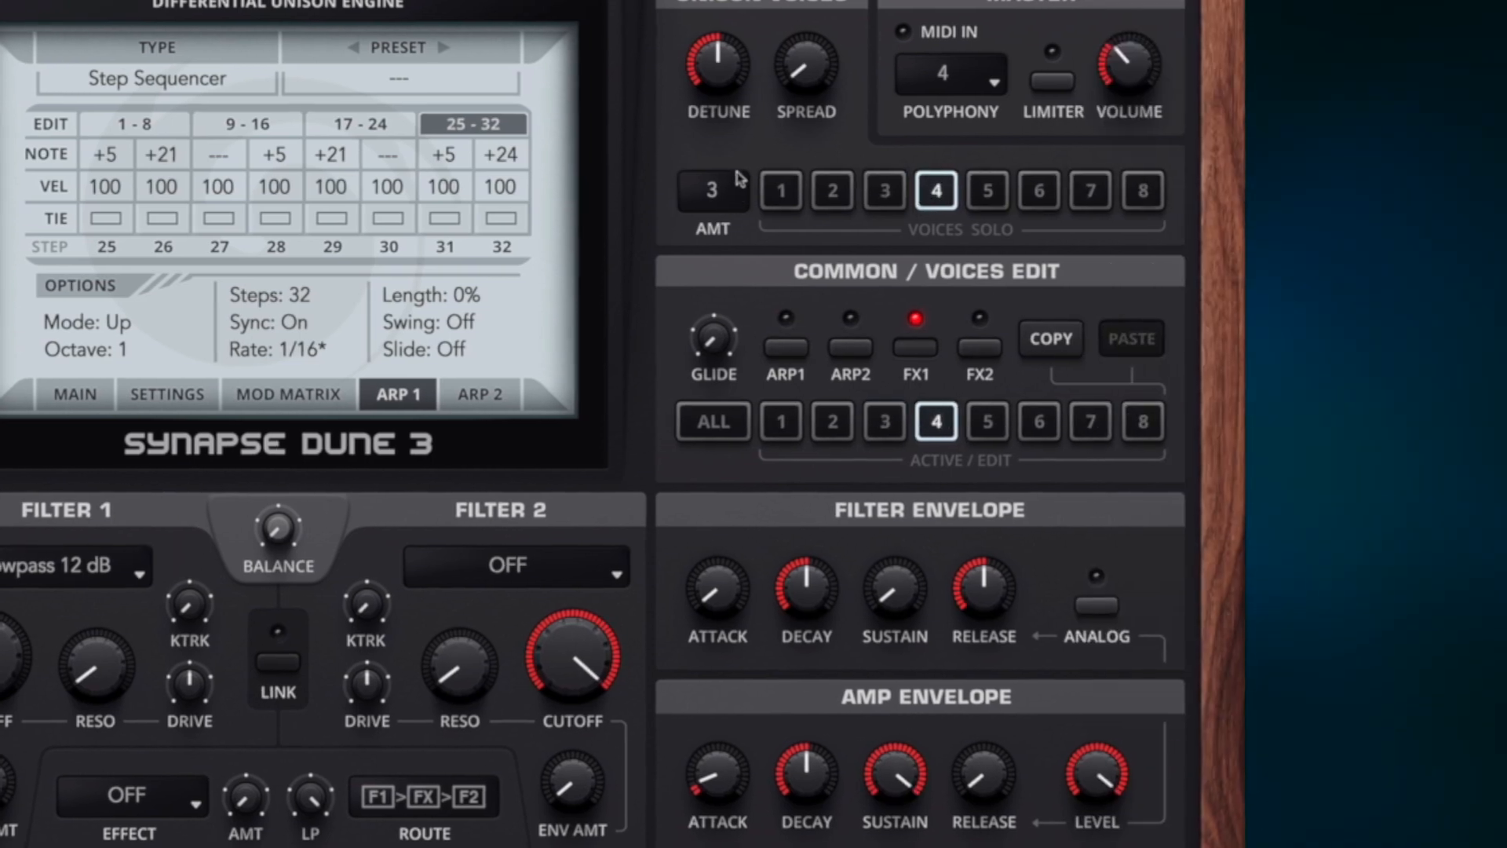
pyautogui.moveTo(737, 175); pyautogui.dragTo(737, 166)
# Set MSEG 4 to Loop mode with a length of 1, turn its sync on and raise its rate.
pyautogui.click(1101, 617)
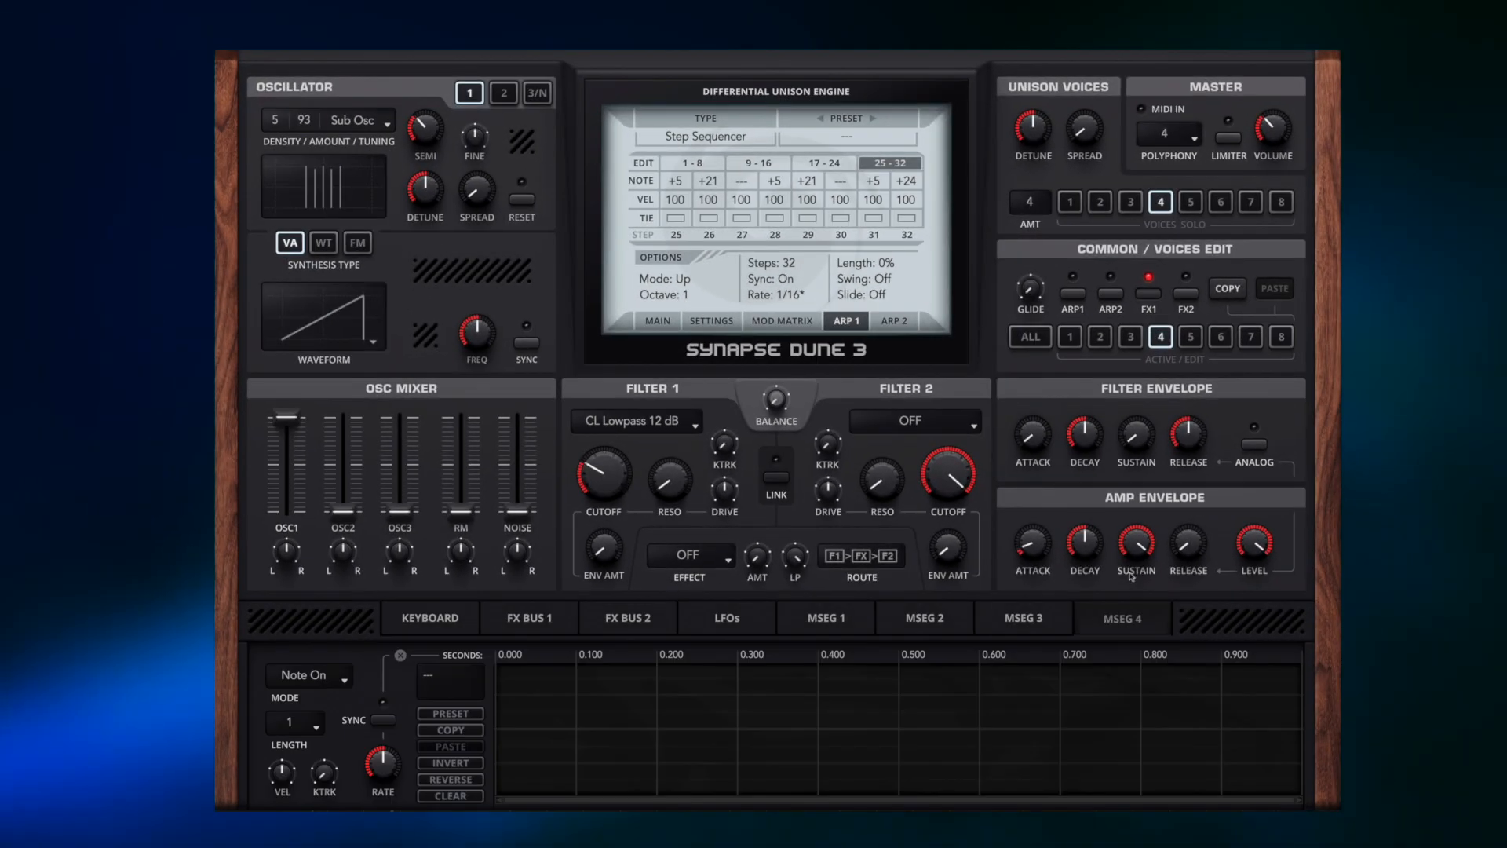
pyautogui.click(1038, 617)
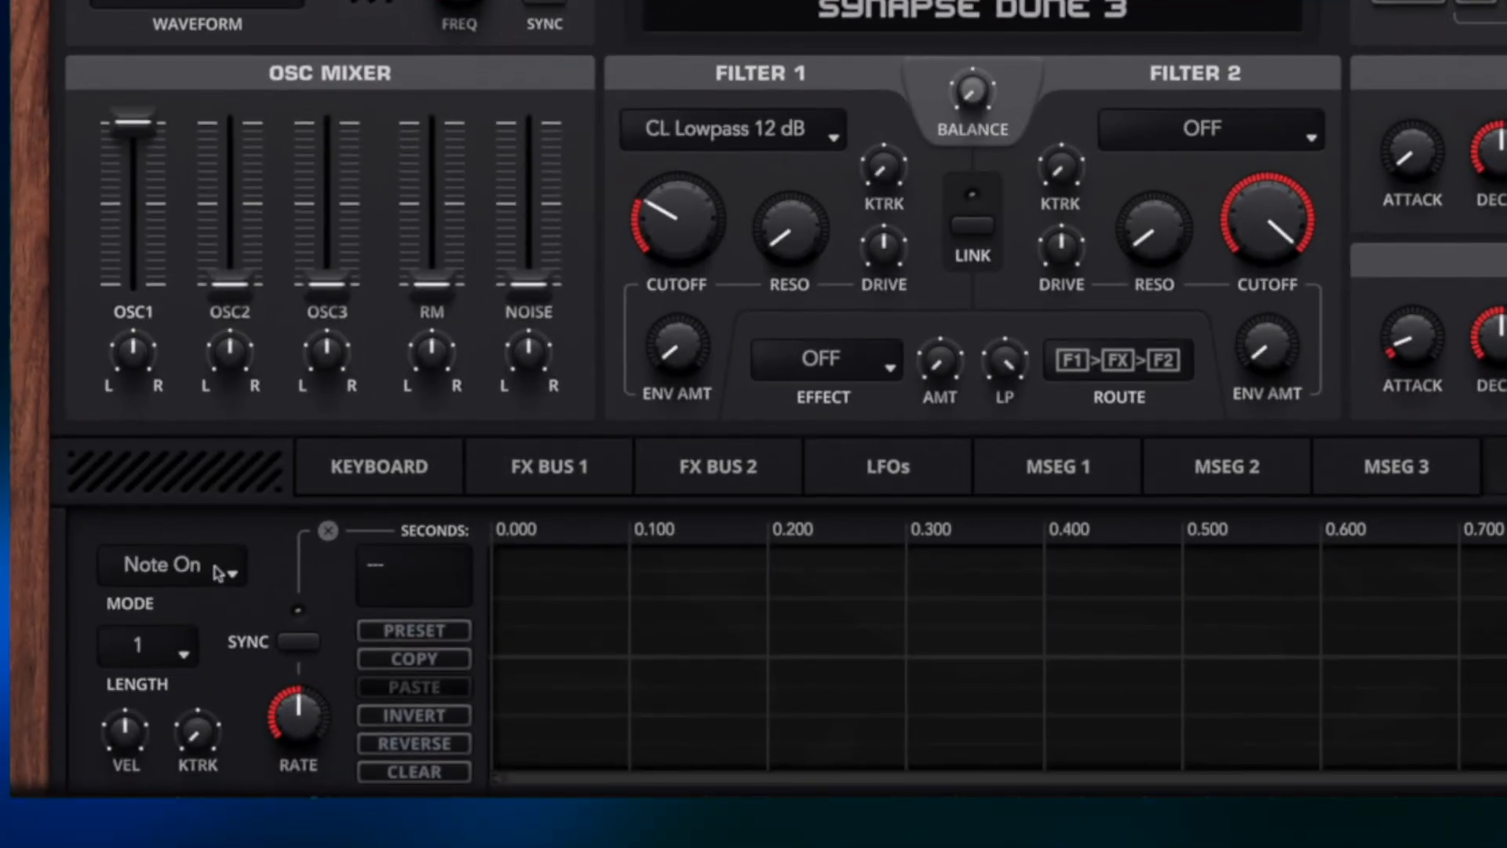
pyautogui.click(221, 569)
pyautogui.click(179, 654)
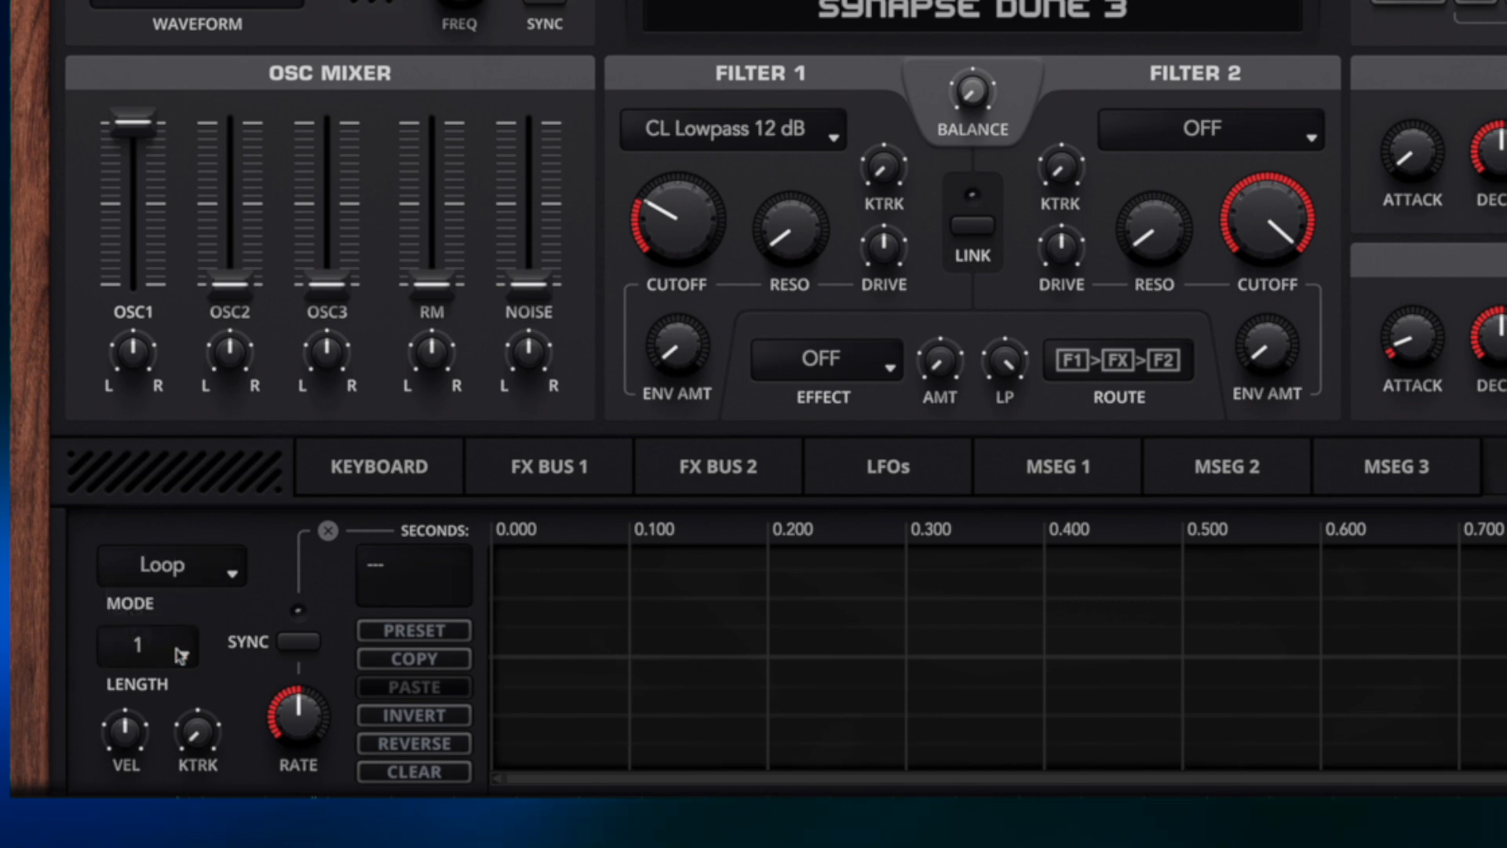
pyautogui.click(297, 642)
pyautogui.moveTo(304, 706); pyautogui.dragTo(322, 687)
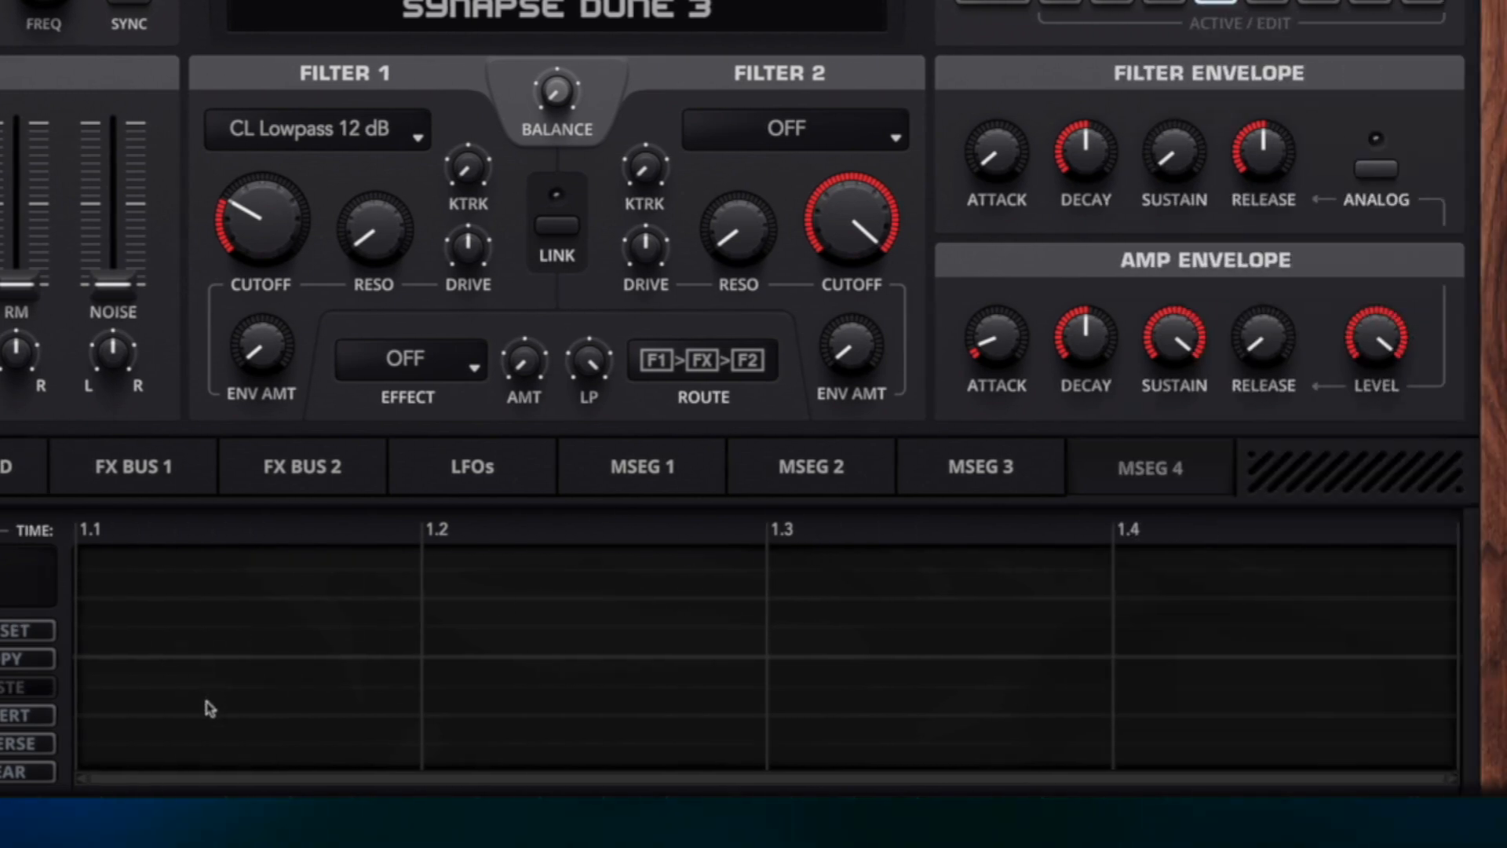
# Draw MSEG 4 flat at zero until 1.3, jumping to full level there, with a steep curved decay to zero at 1.4 held to the end.
pyautogui.moveTo(74, 703); pyautogui.dragTo(75, 767)
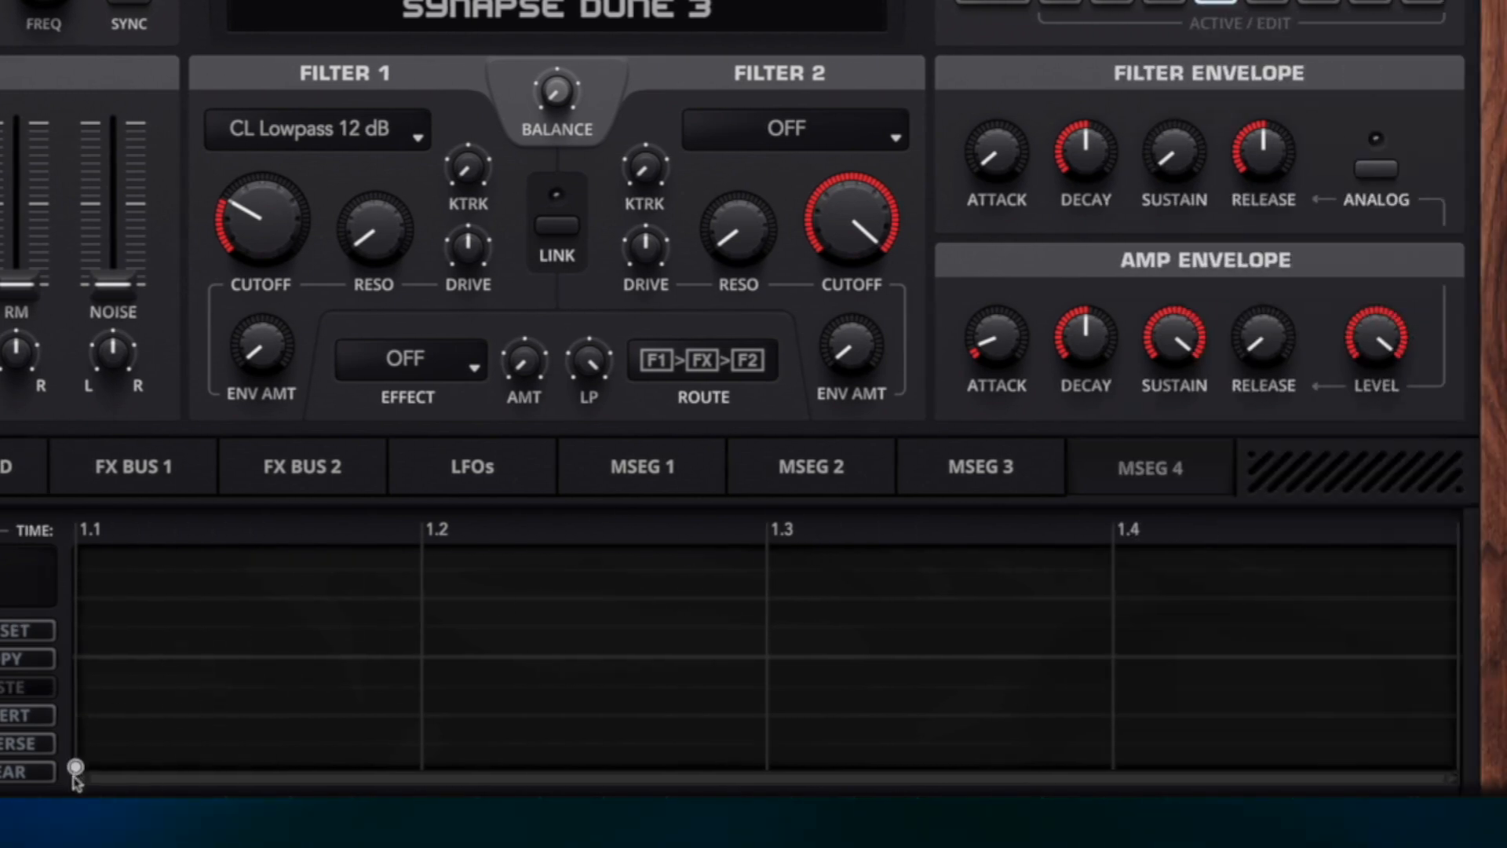
pyautogui.doubleClick(671, 763)
pyautogui.moveTo(671, 766); pyautogui.dragTo(767, 780)
pyautogui.doubleClick(821, 686)
pyautogui.moveTo(821, 686); pyautogui.dragTo(767, 544)
pyautogui.doubleClick(855, 598)
pyautogui.moveTo(856, 598); pyautogui.dragTo(1113, 767)
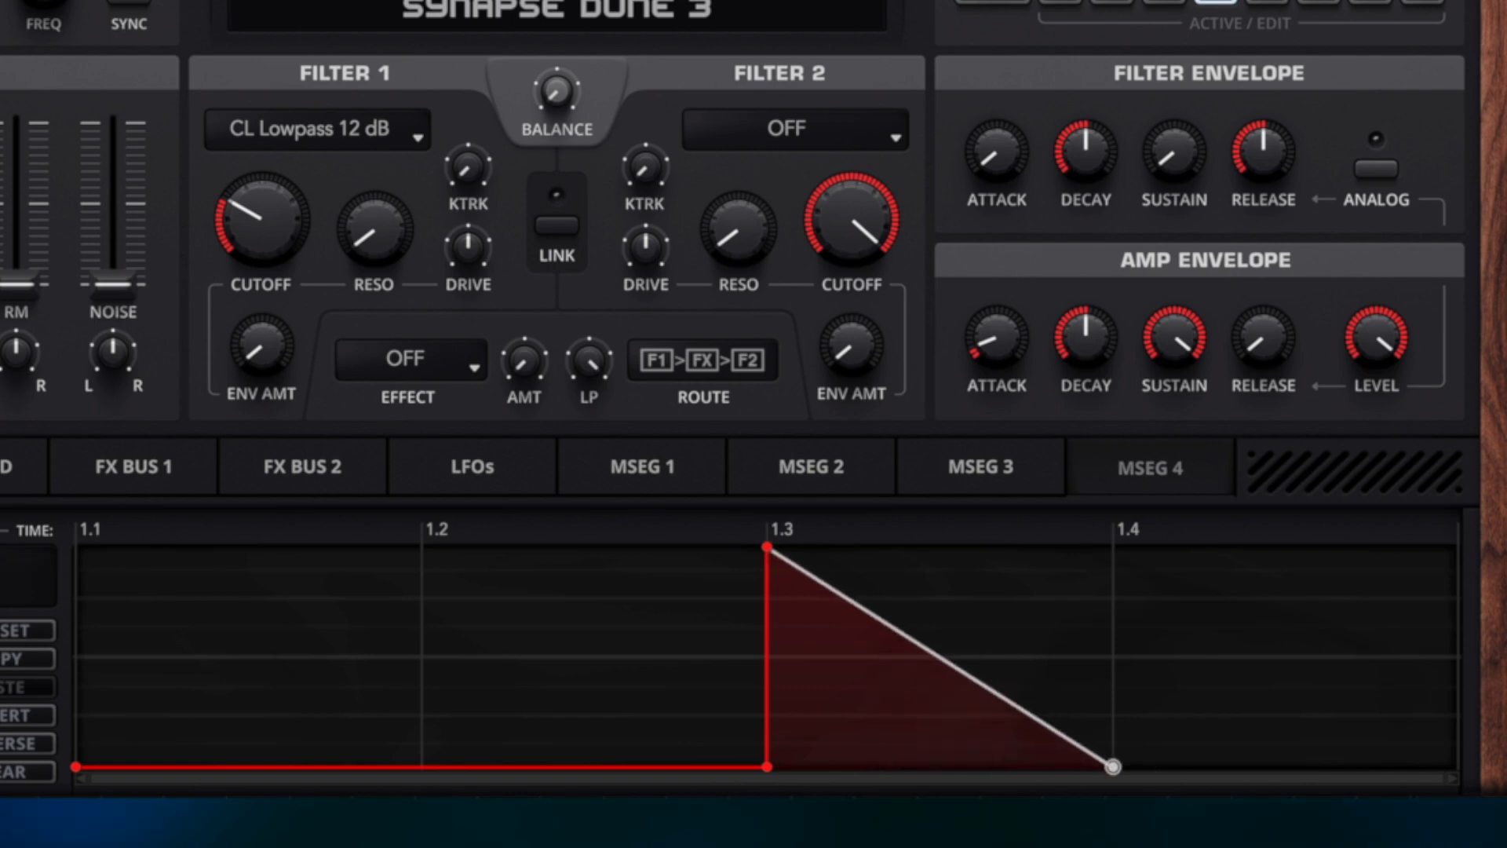
pyautogui.doubleClick(1228, 747)
pyautogui.moveTo(1228, 747); pyautogui.dragTo(1456, 770)
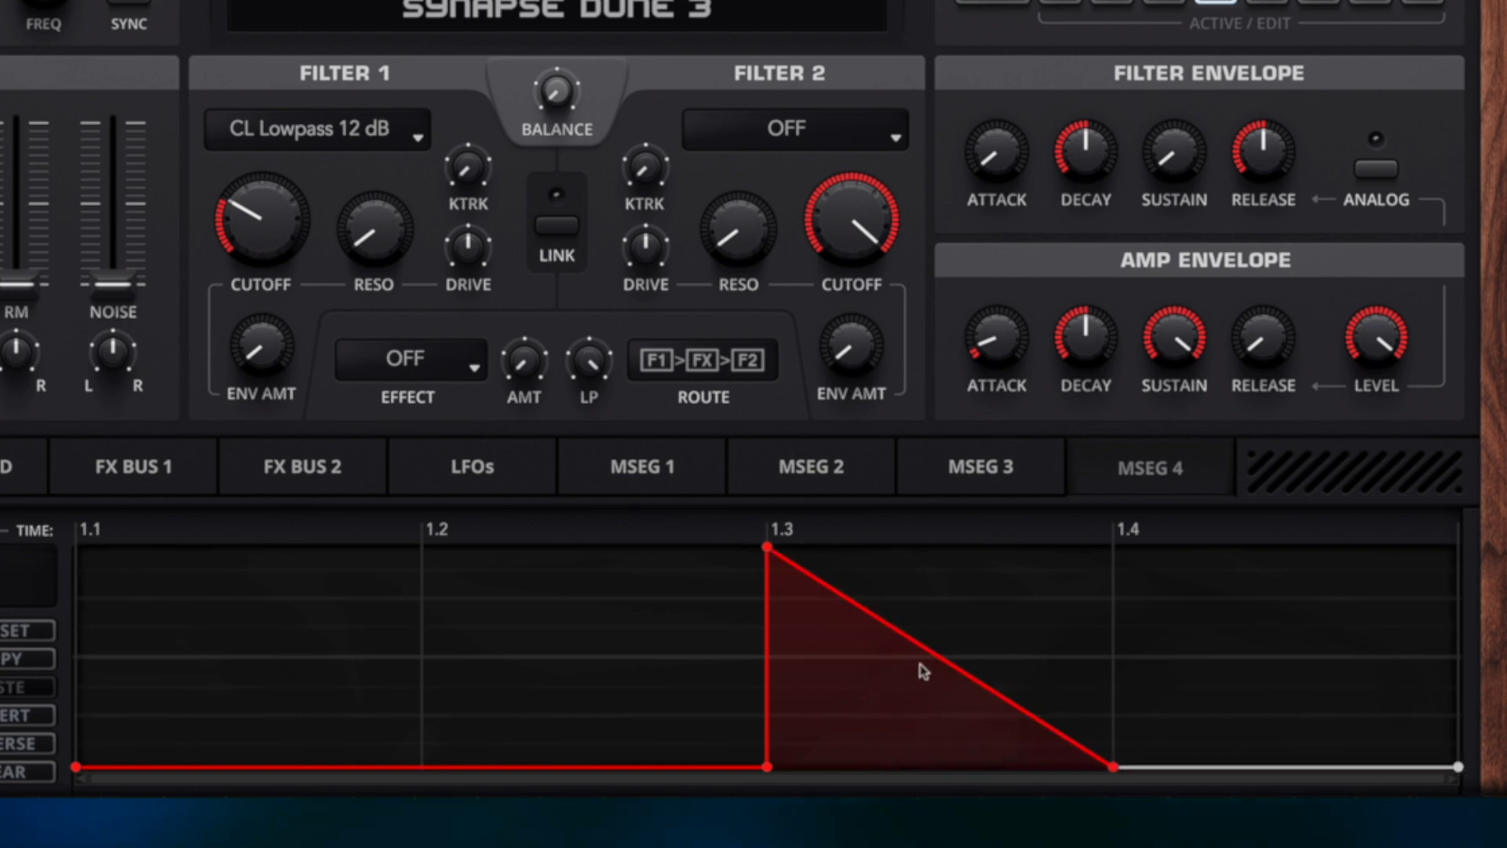
pyautogui.moveTo(923, 671); pyautogui.dragTo(923, 730)
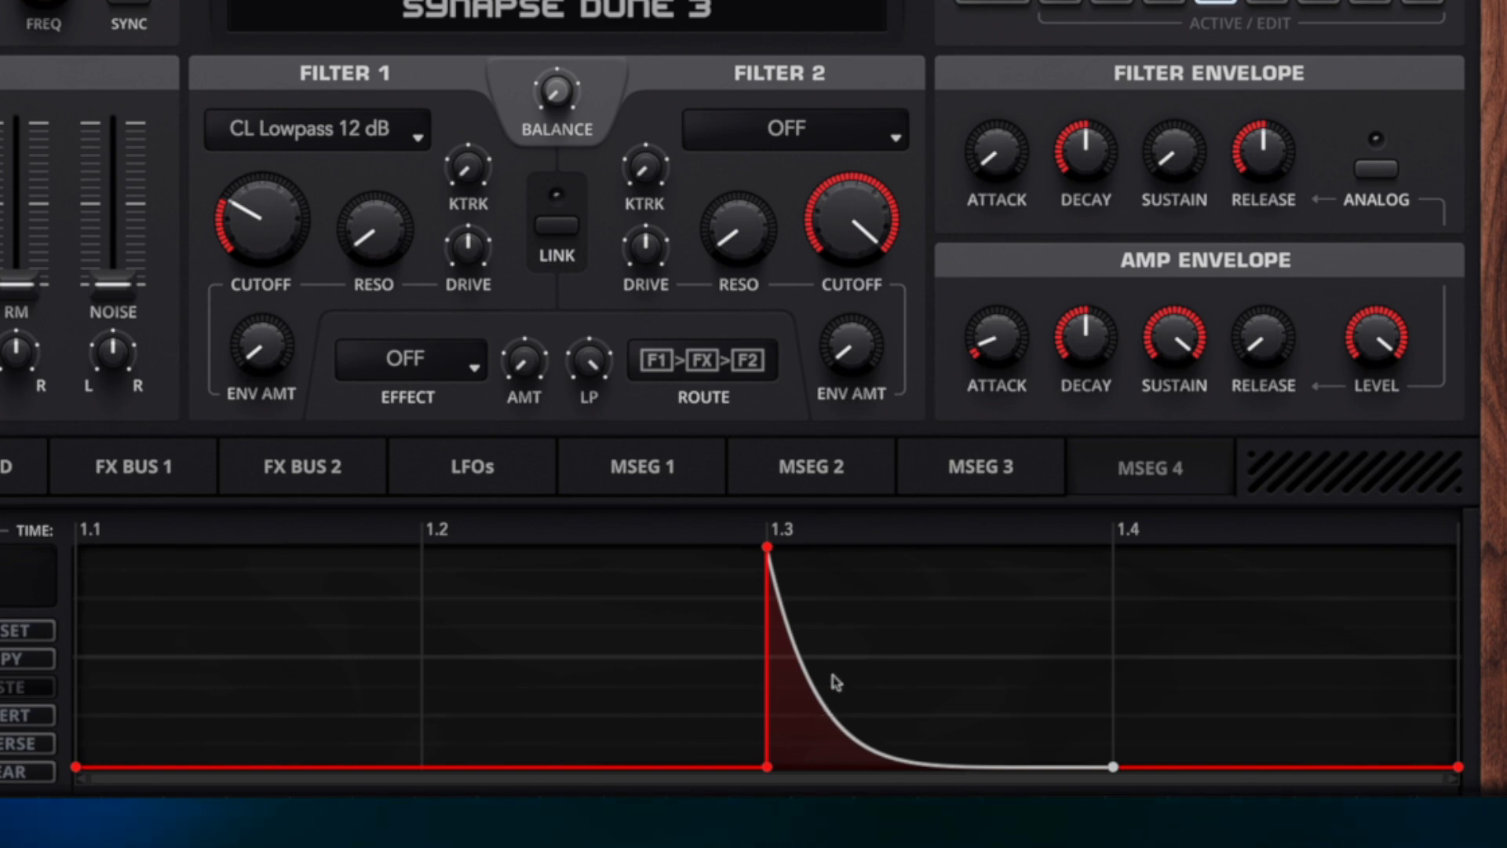
pyautogui.doubleClick(966, 766)
pyautogui.moveTo(966, 767); pyautogui.dragTo(916, 768)
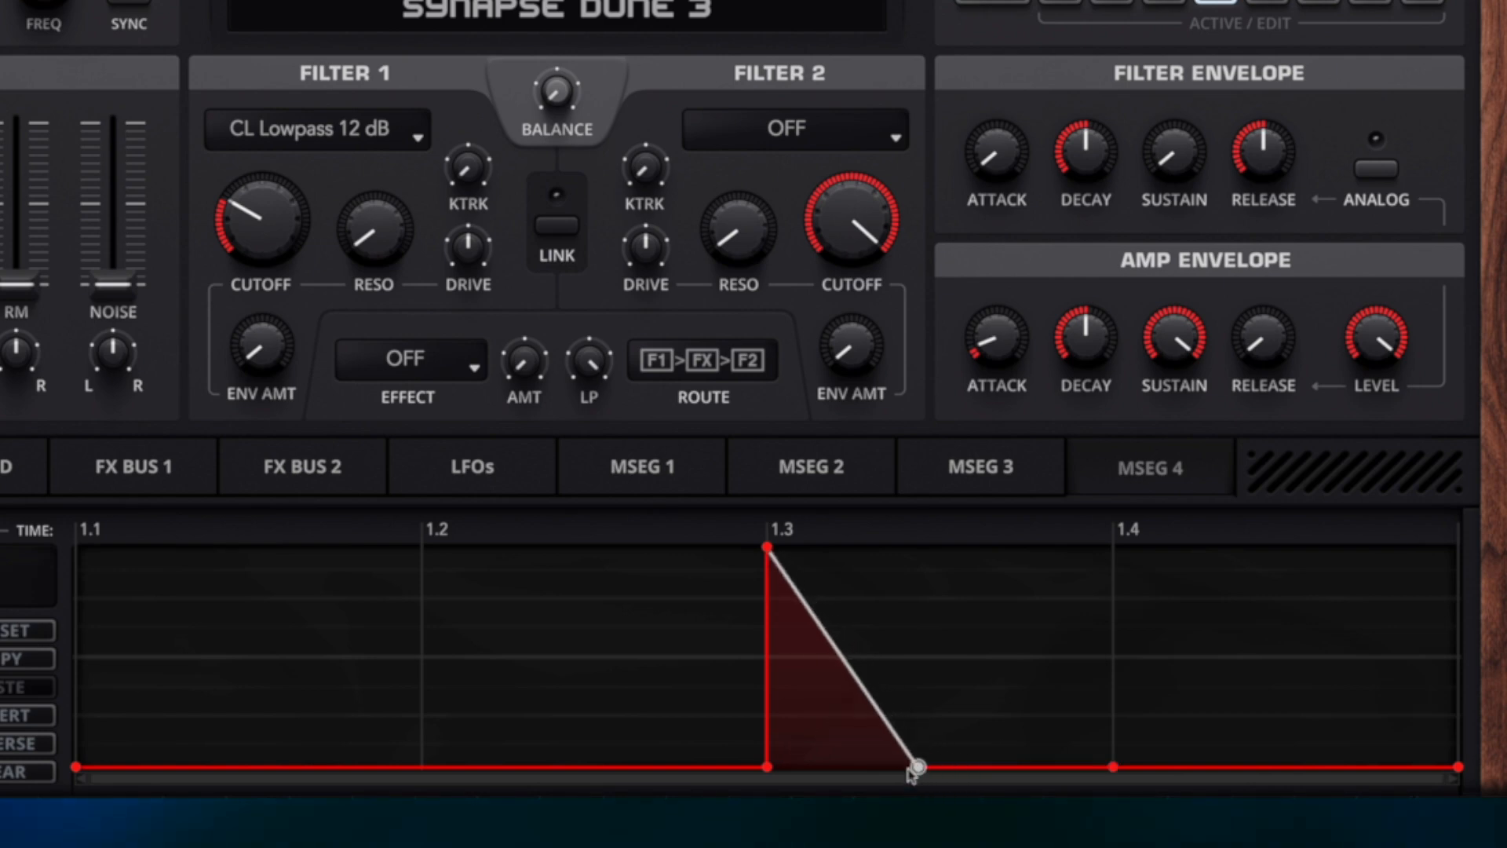
pyautogui.moveTo(832, 732); pyautogui.dragTo(883, 770)
pyautogui.doubleClick(888, 763)
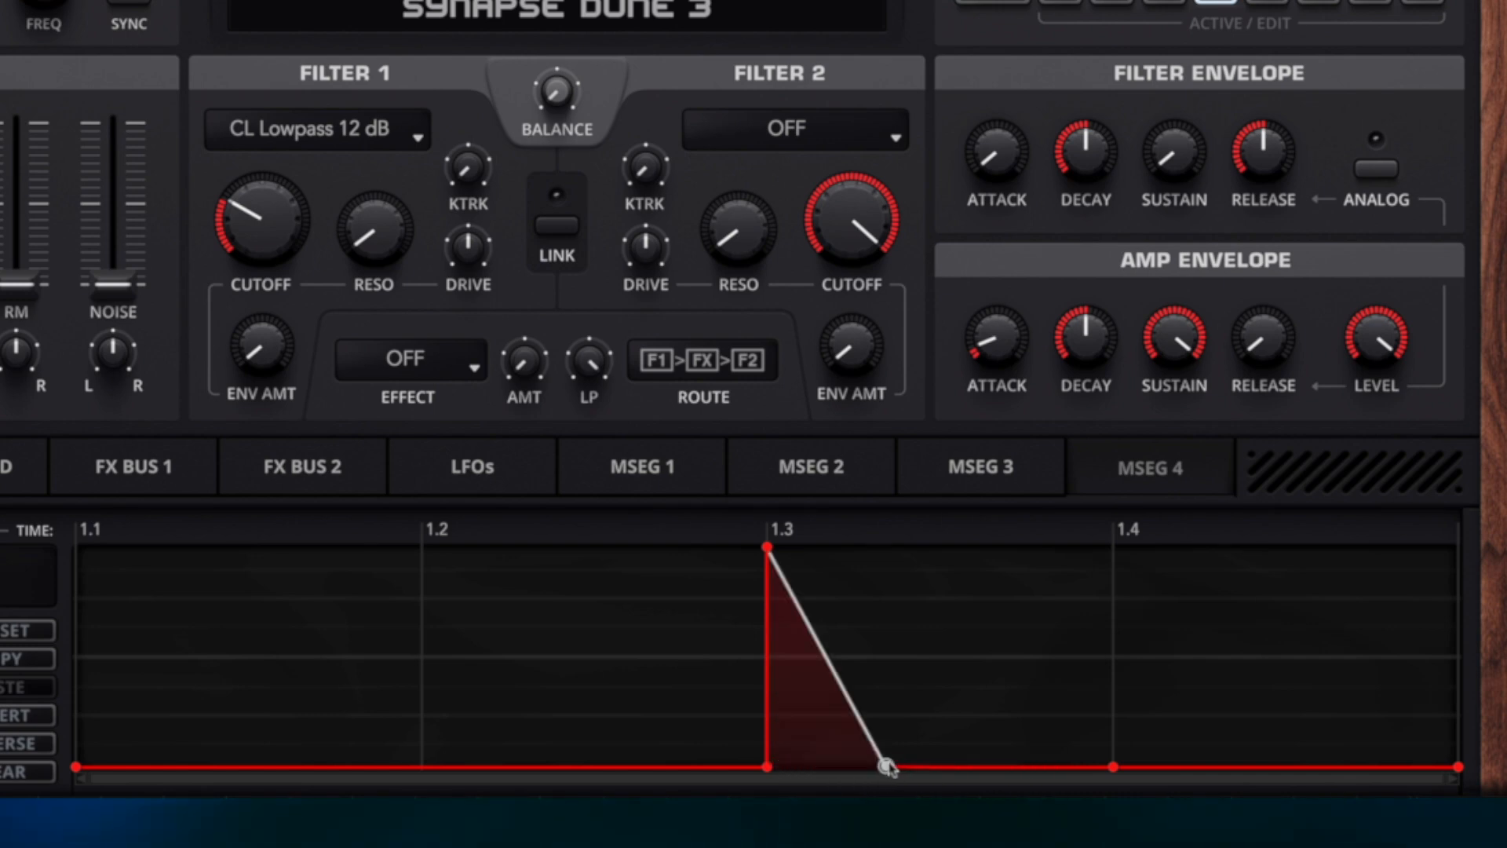
pyautogui.doubleClick(887, 767)
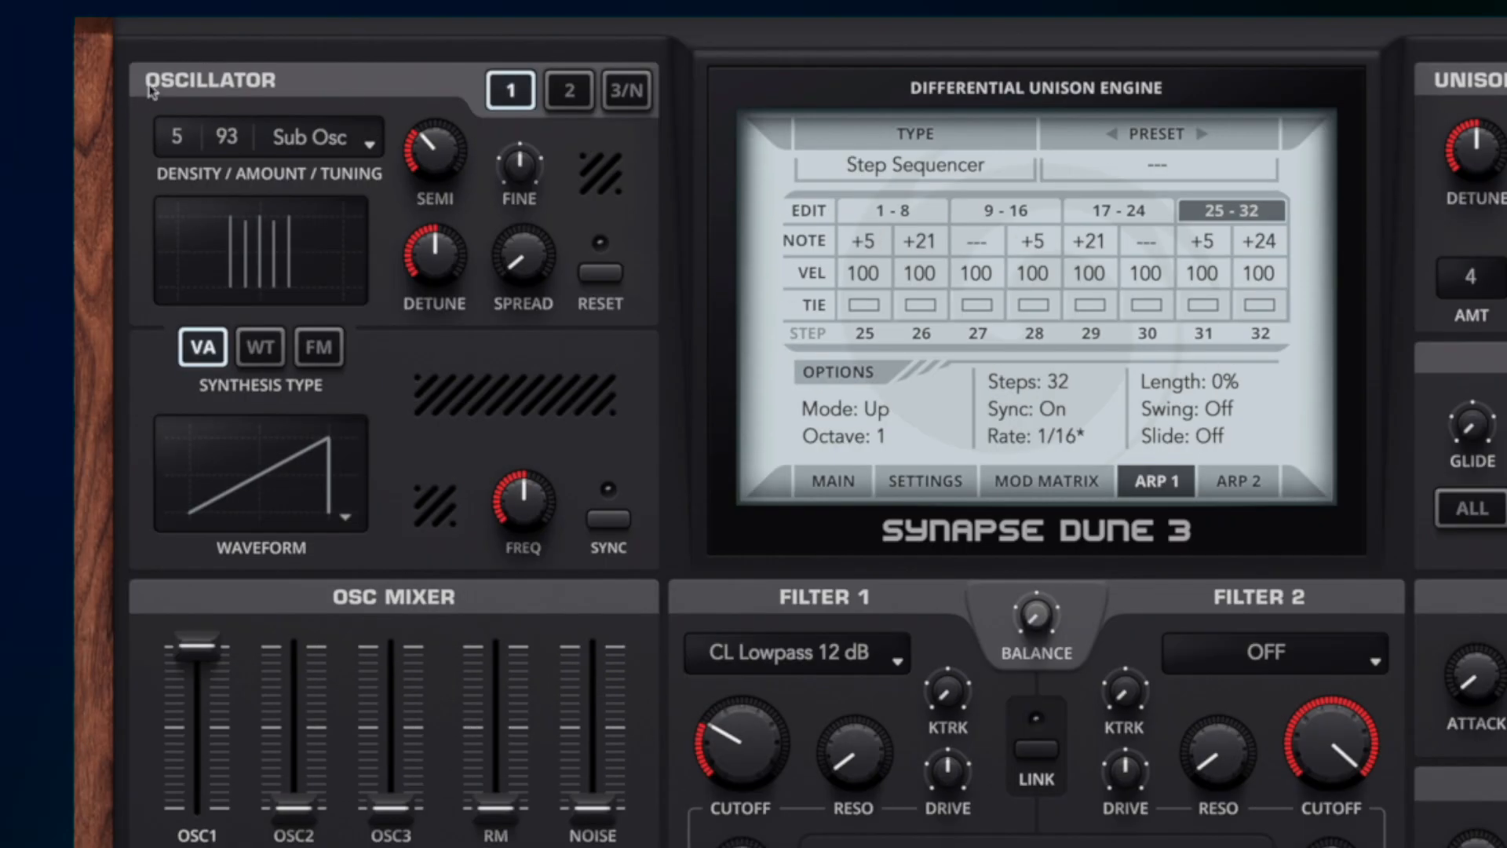
# Set voice 4's oscillator 1 to density 1, amount 100 and Linear tuning, and reset its semitone tuning to the centre.
pyautogui.doubleClick(181, 131)
pyautogui.moveTo(212, 140); pyautogui.dragTo(215, 126)
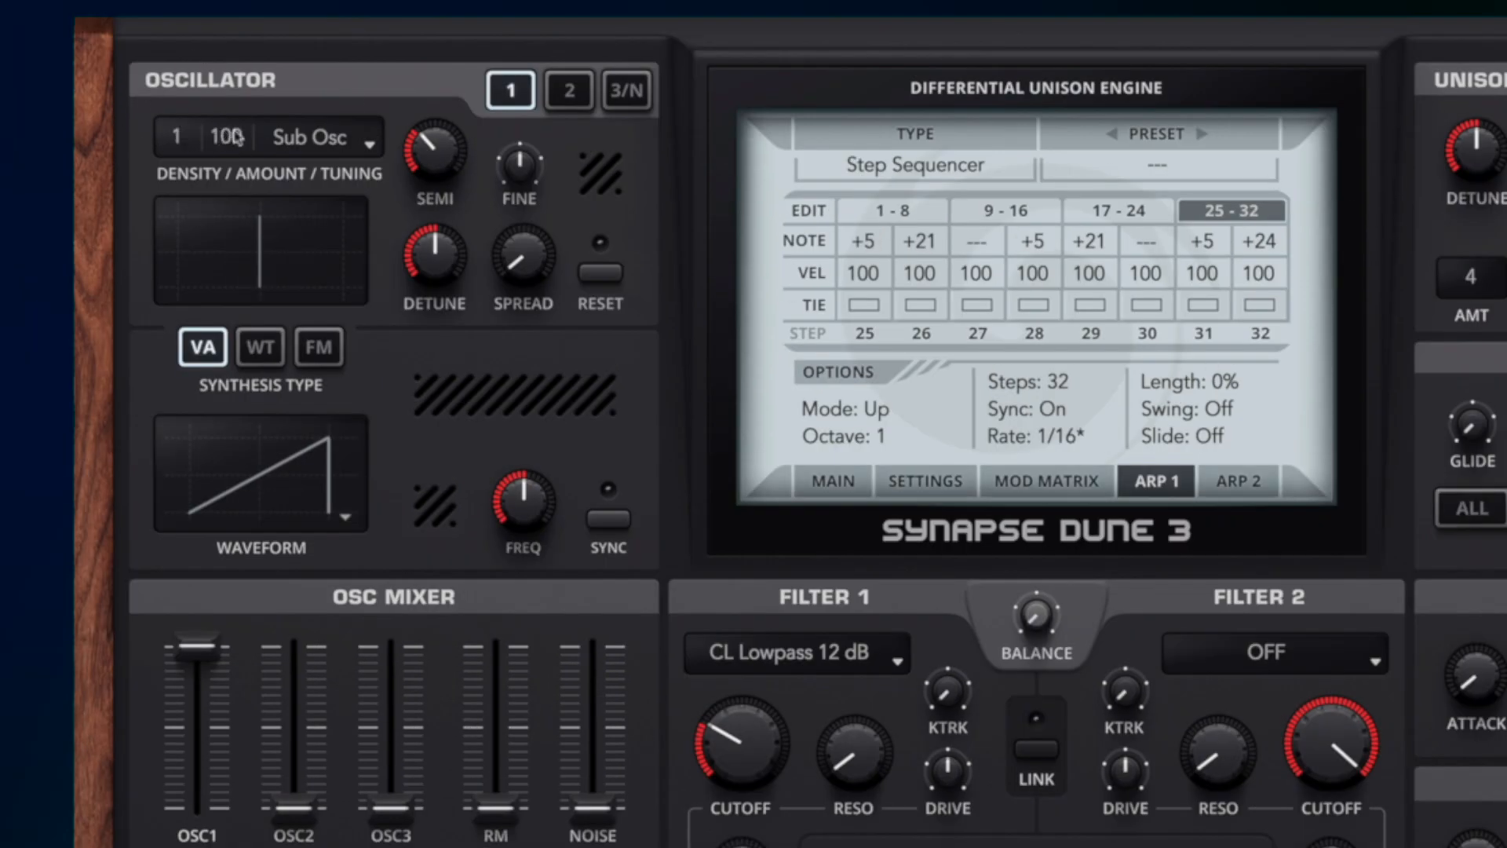
pyautogui.click(336, 140)
pyautogui.click(322, 167)
pyautogui.doubleClick(431, 156)
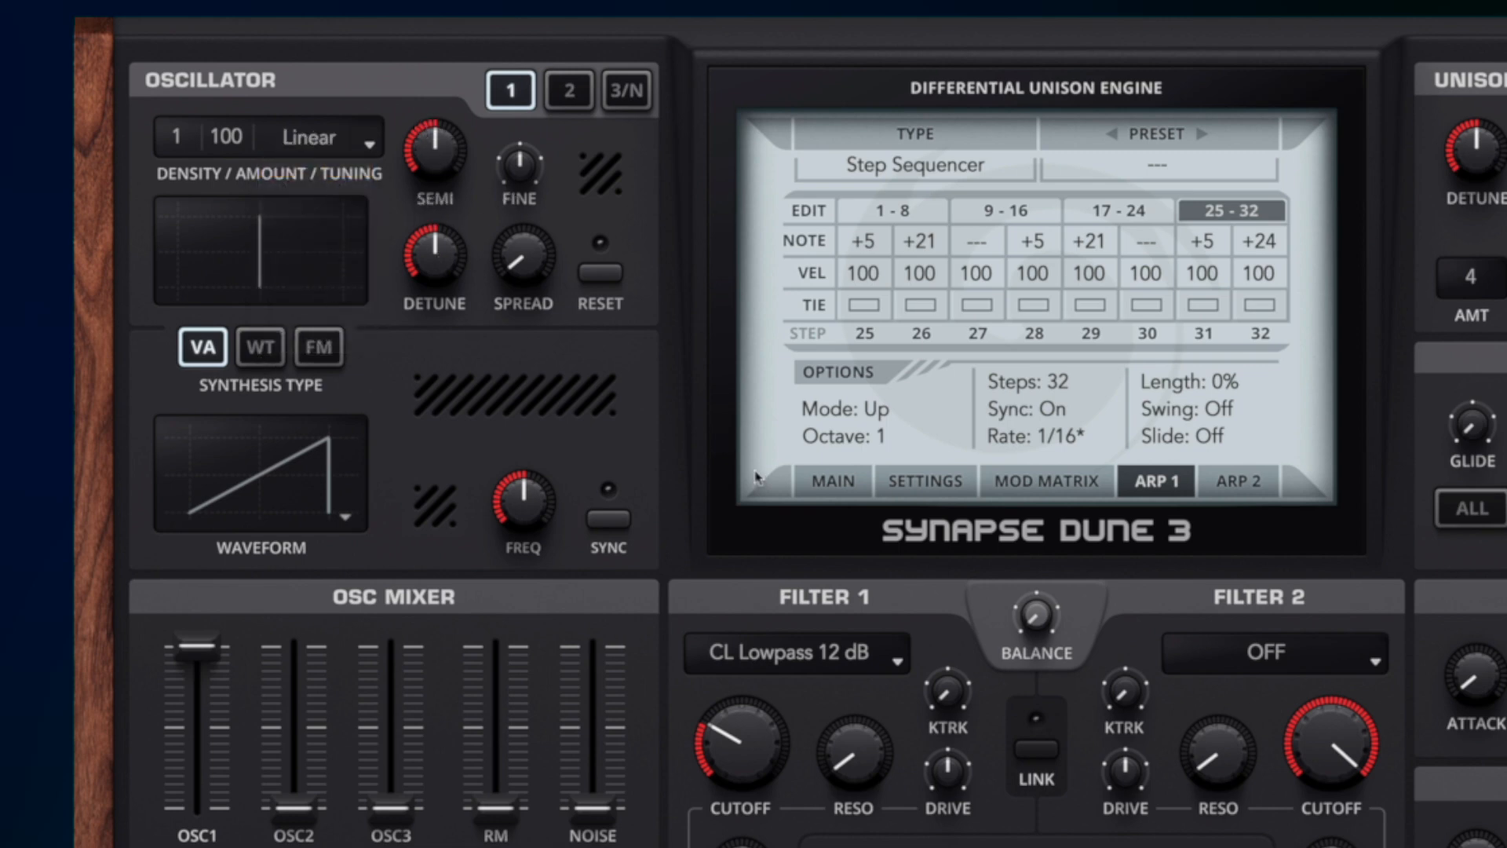
pyautogui.moveTo(183, 146); pyautogui.dragTo(183, 157)
# Increase the white noise generator's width and raise its high pass to about the middle.
pyautogui.click(626, 92)
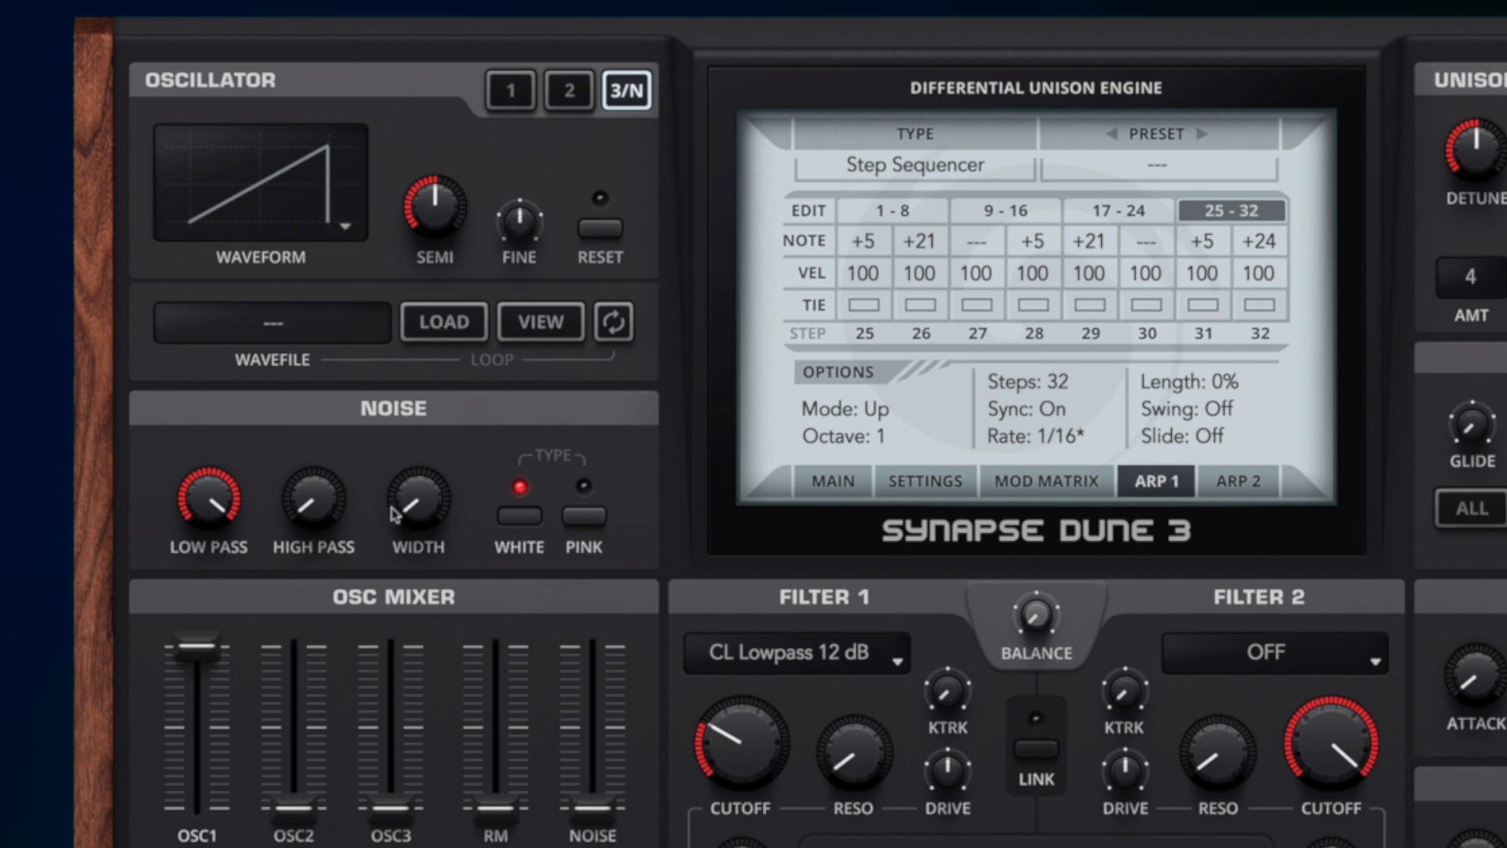
pyautogui.moveTo(404, 506); pyautogui.dragTo(404, 384)
pyautogui.moveTo(330, 483); pyautogui.dragTo(322, 395)
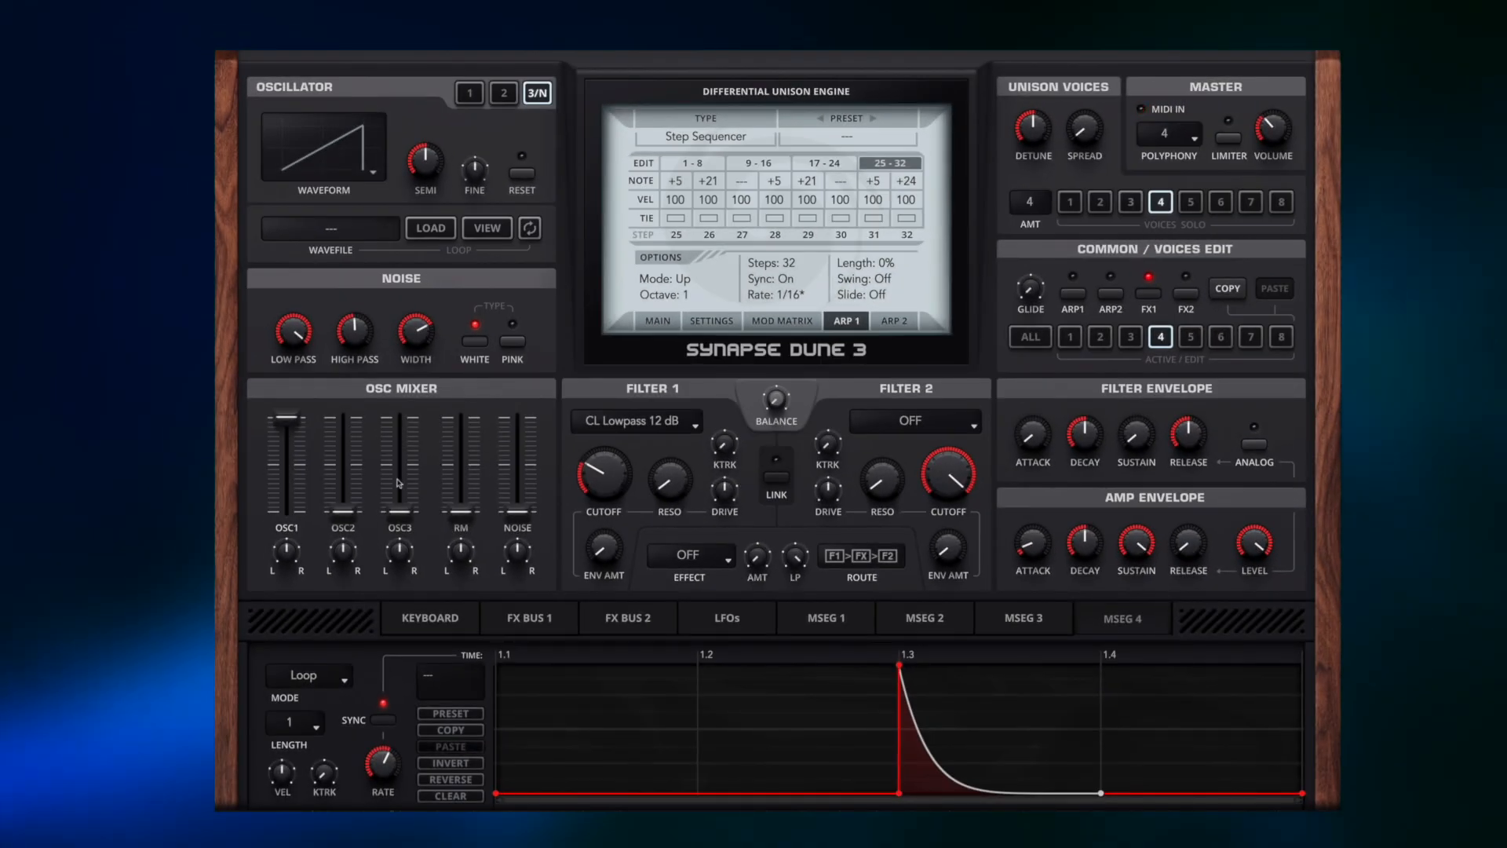
# Lower oscillator 1 to zero, open filter 1's cutoff fully, and audition the noise at full level before lowering it to zero.
pyautogui.moveTo(290, 425); pyautogui.dragTo(288, 514)
pyautogui.moveTo(509, 513); pyautogui.dragTo(516, 416)
pyautogui.moveTo(603, 475); pyautogui.dragTo(622, 289)
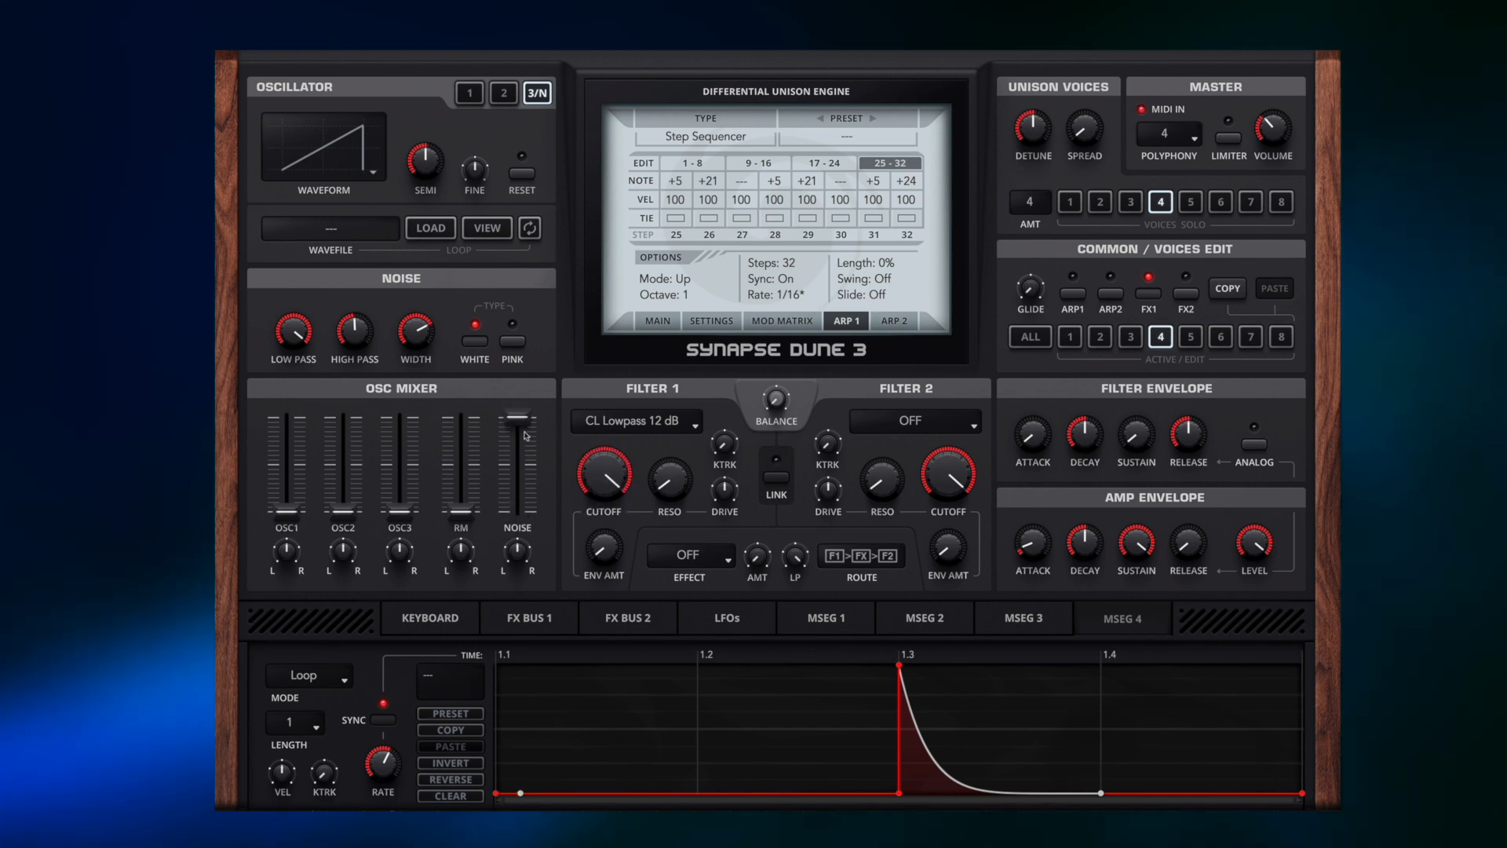
pyautogui.moveTo(525, 424); pyautogui.dragTo(503, 530)
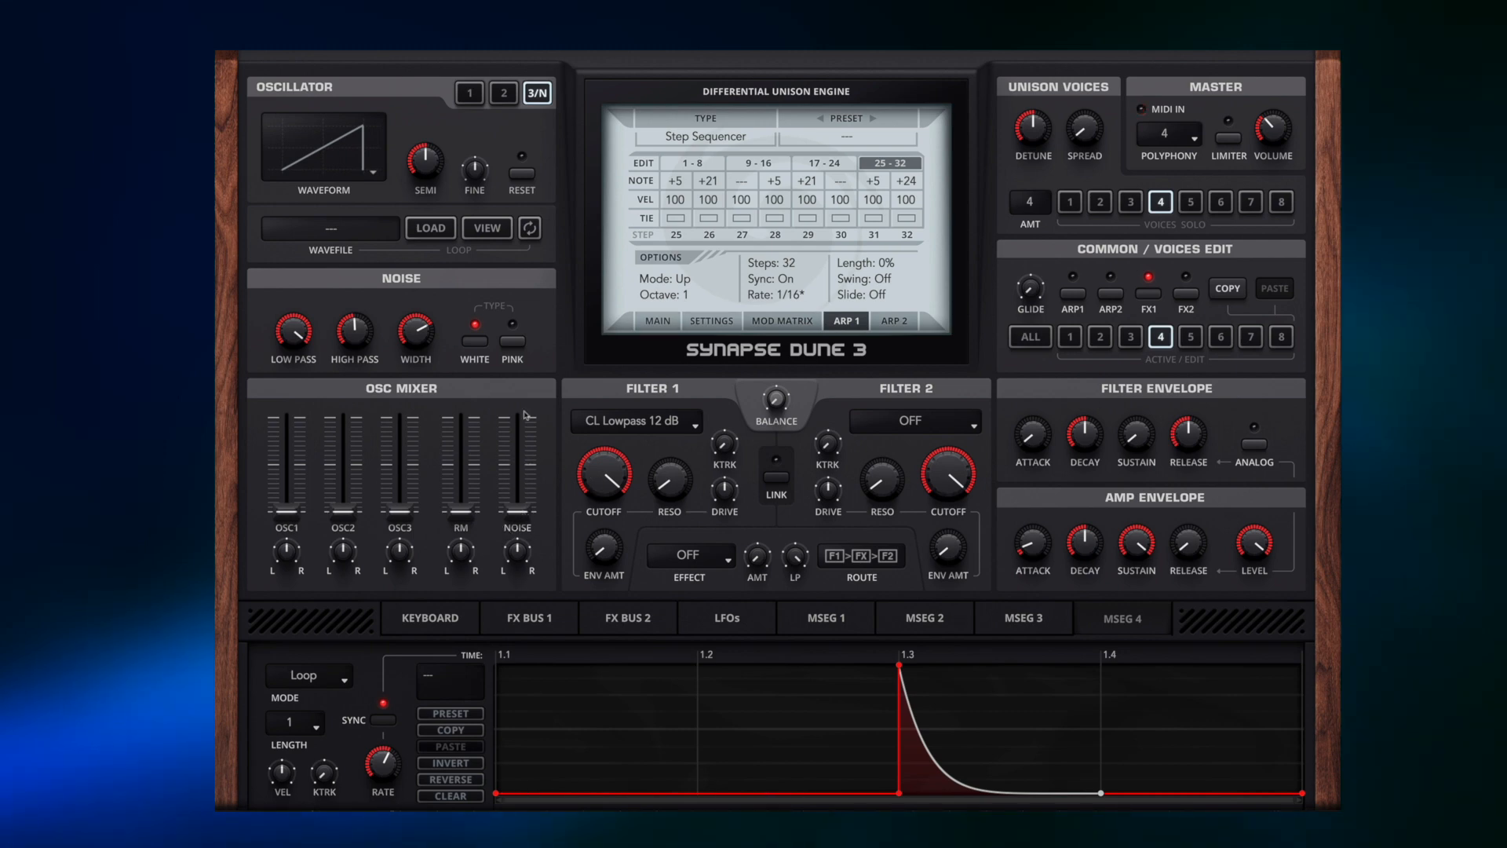
# Route MSEG 4 to Noise Volume in the third slot of the modulation matrix.
pyautogui.click(781, 322)
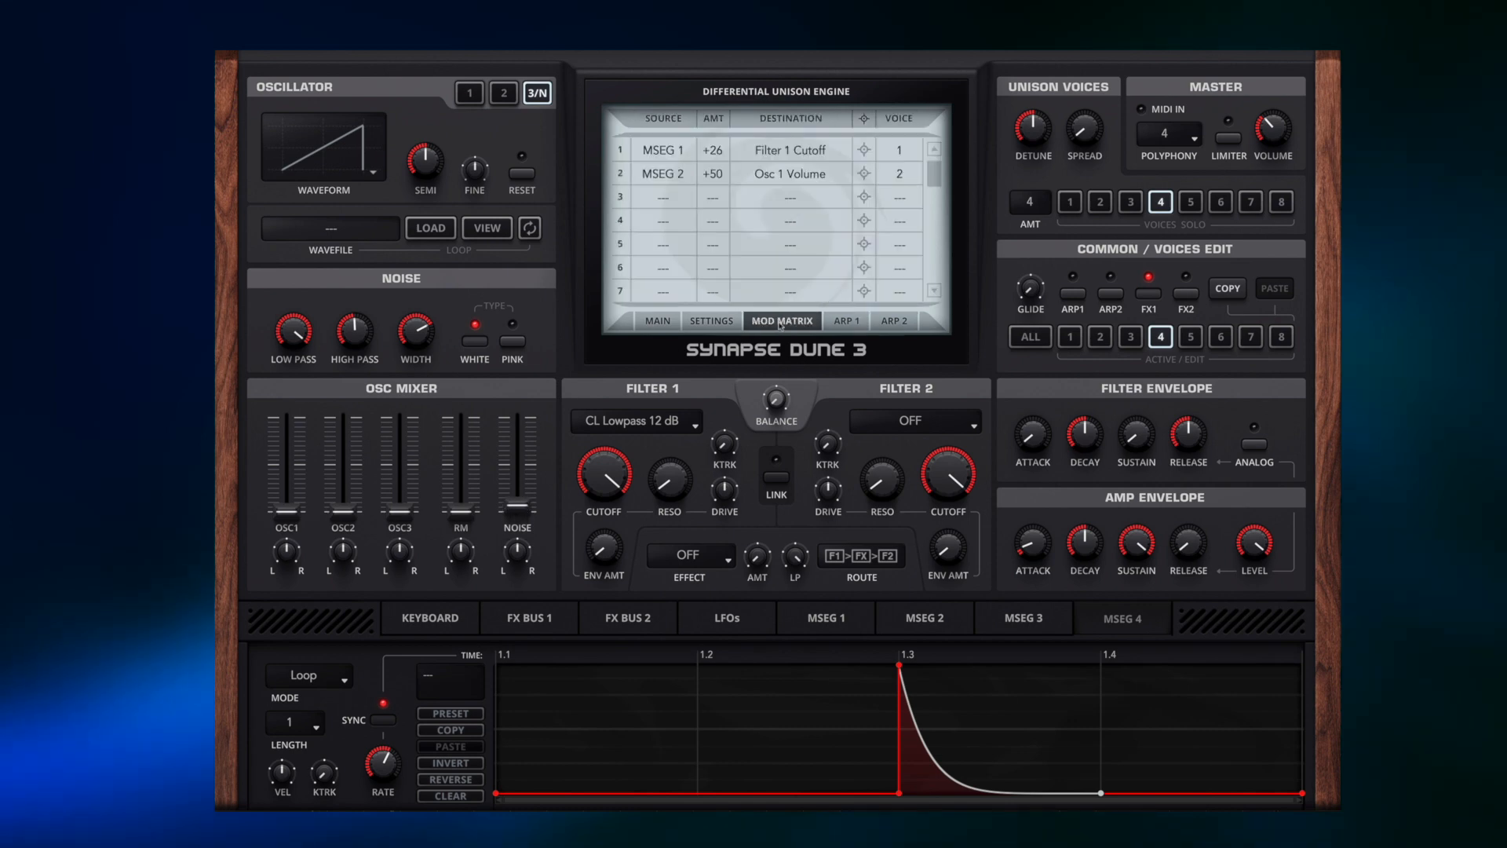
pyautogui.click(697, 208)
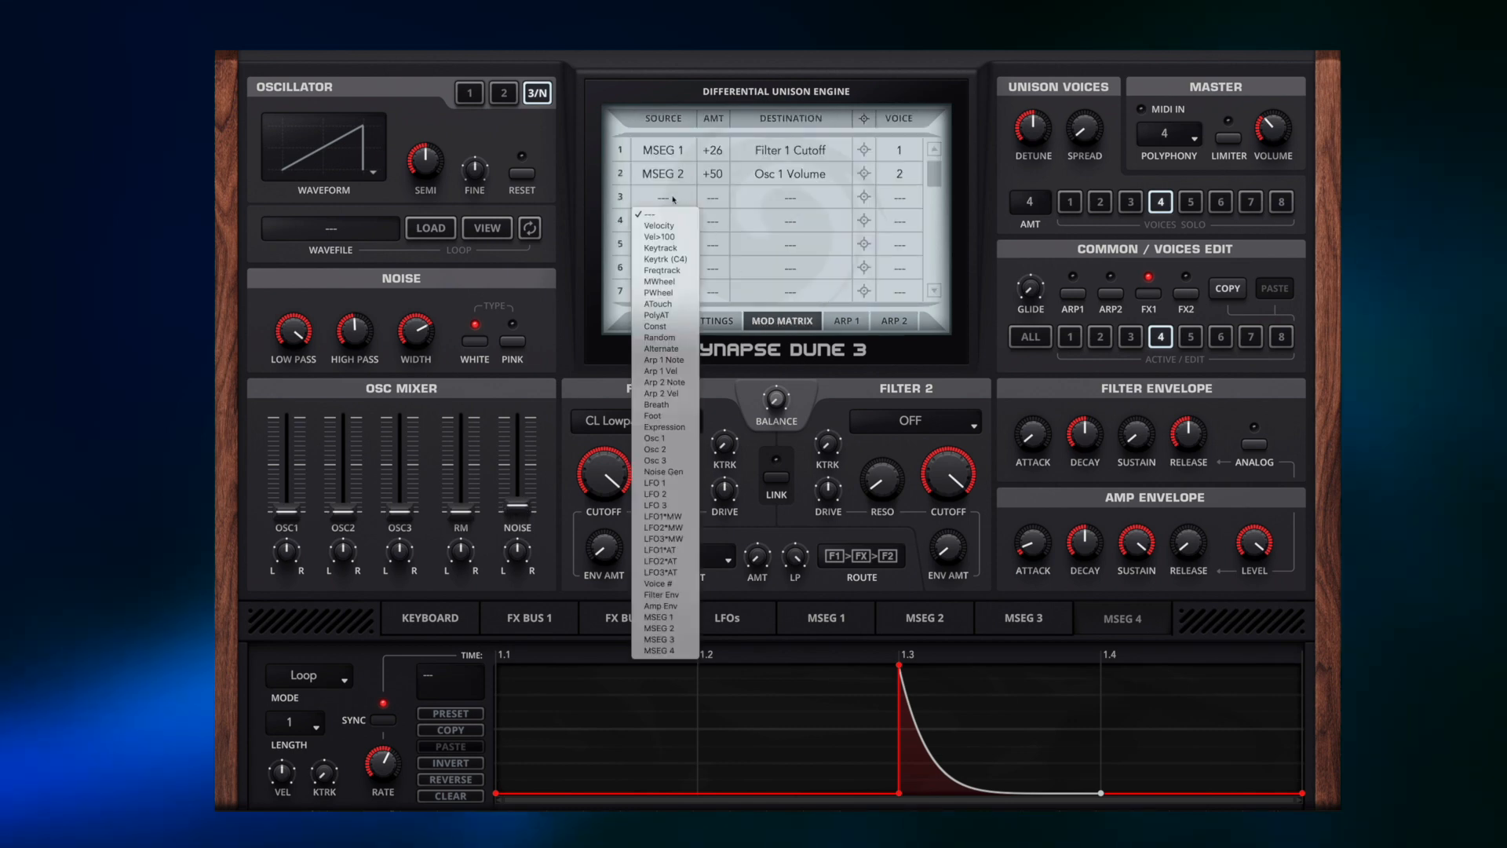
pyautogui.click(646, 651)
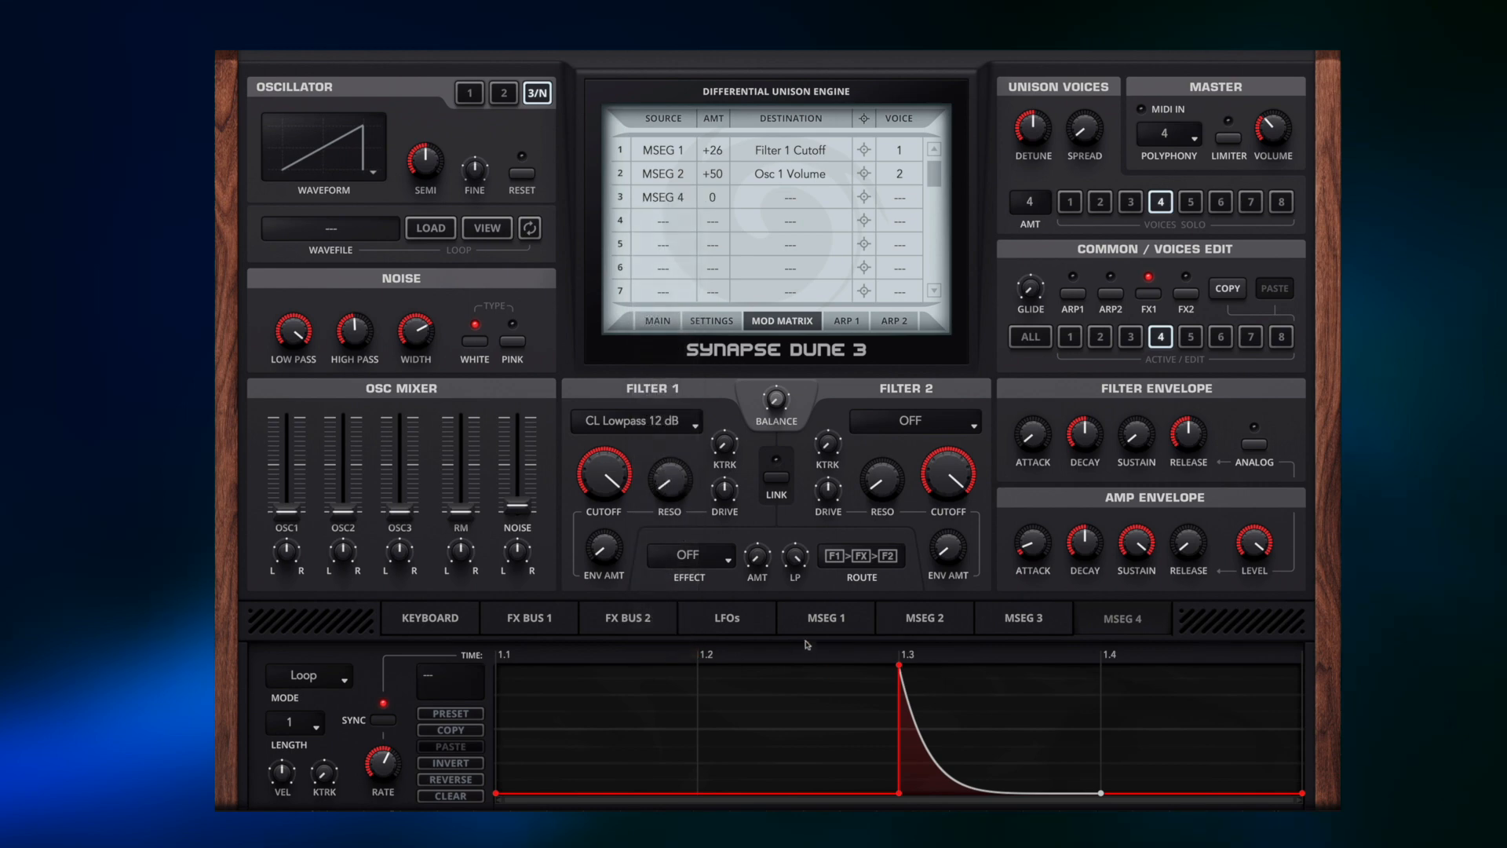
pyautogui.click(783, 197)
pyautogui.moveTo(776, 274)
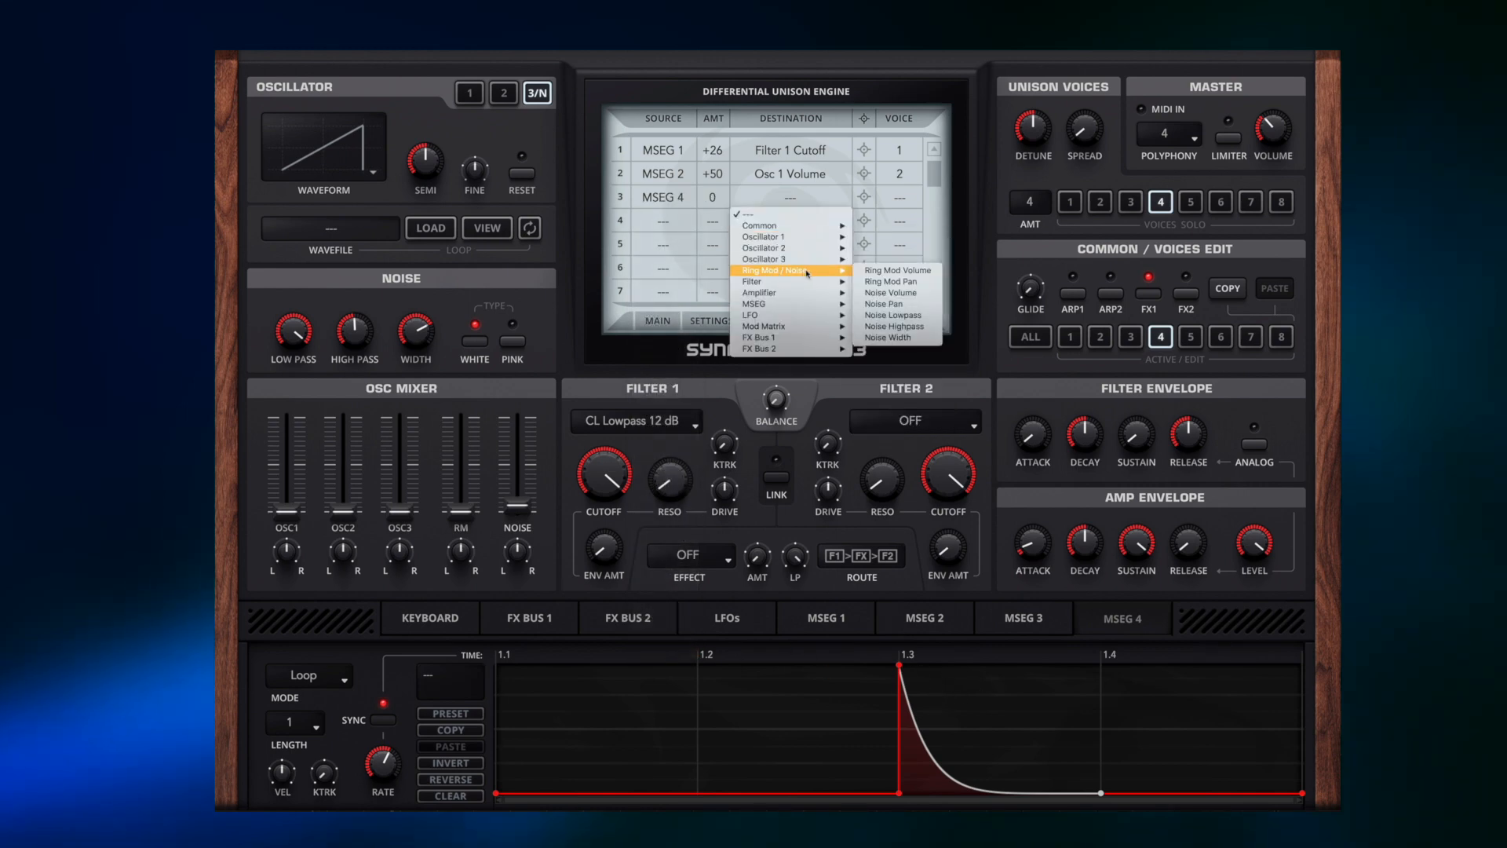
pyautogui.click(903, 294)
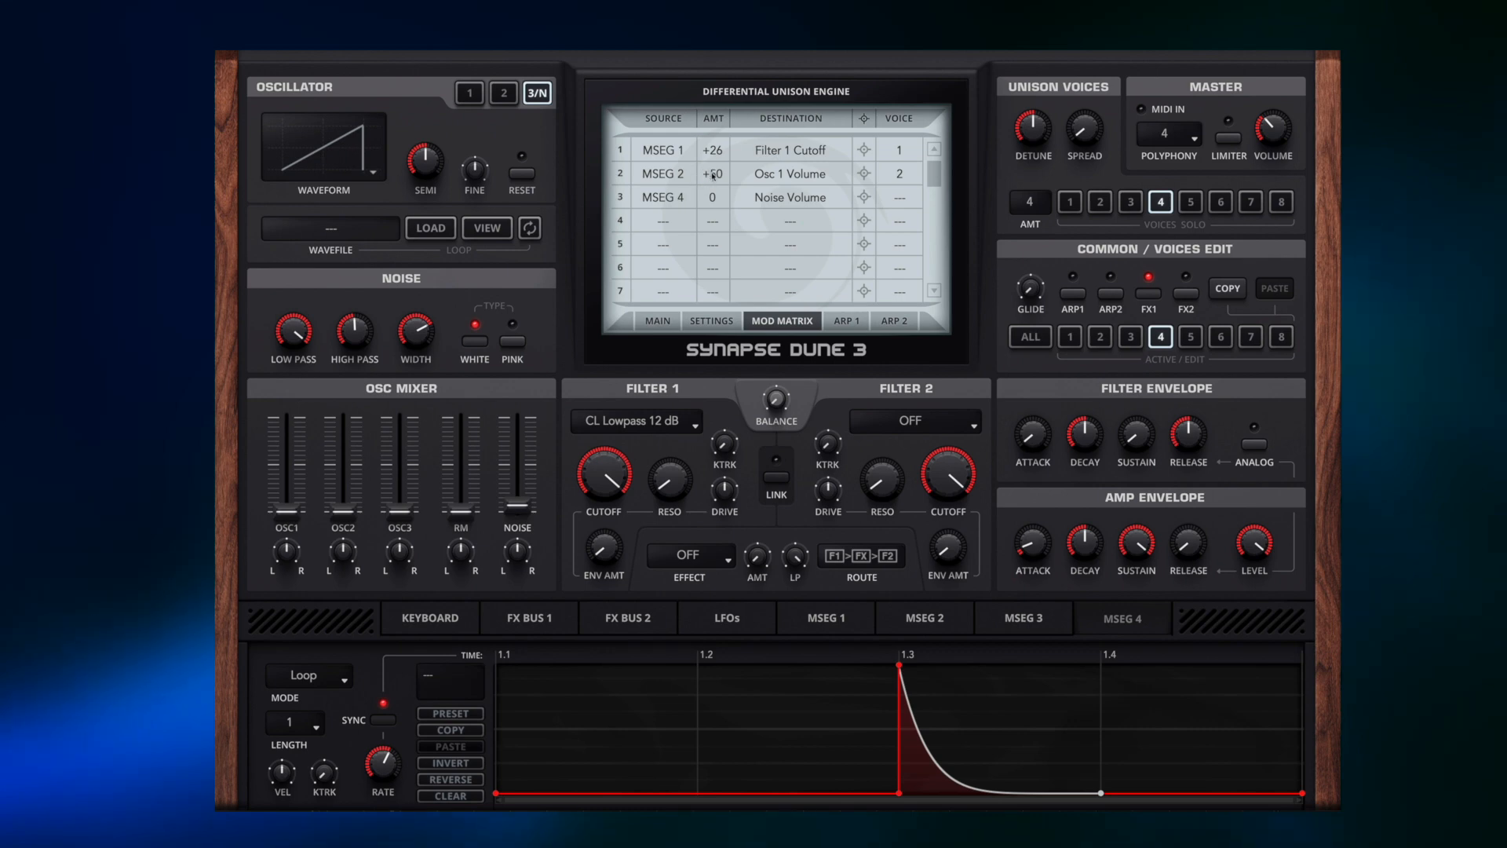
# Raise the MSEG 4 noise modulation amount to +50, compare it with voice 2 soloed alongside voice 4, and reduce it to +35.
pyautogui.moveTo(717, 202); pyautogui.dragTo(718, 194)
pyautogui.moveTo(724, 202); pyautogui.dragTo(732, 181)
pyautogui.click(1102, 202)
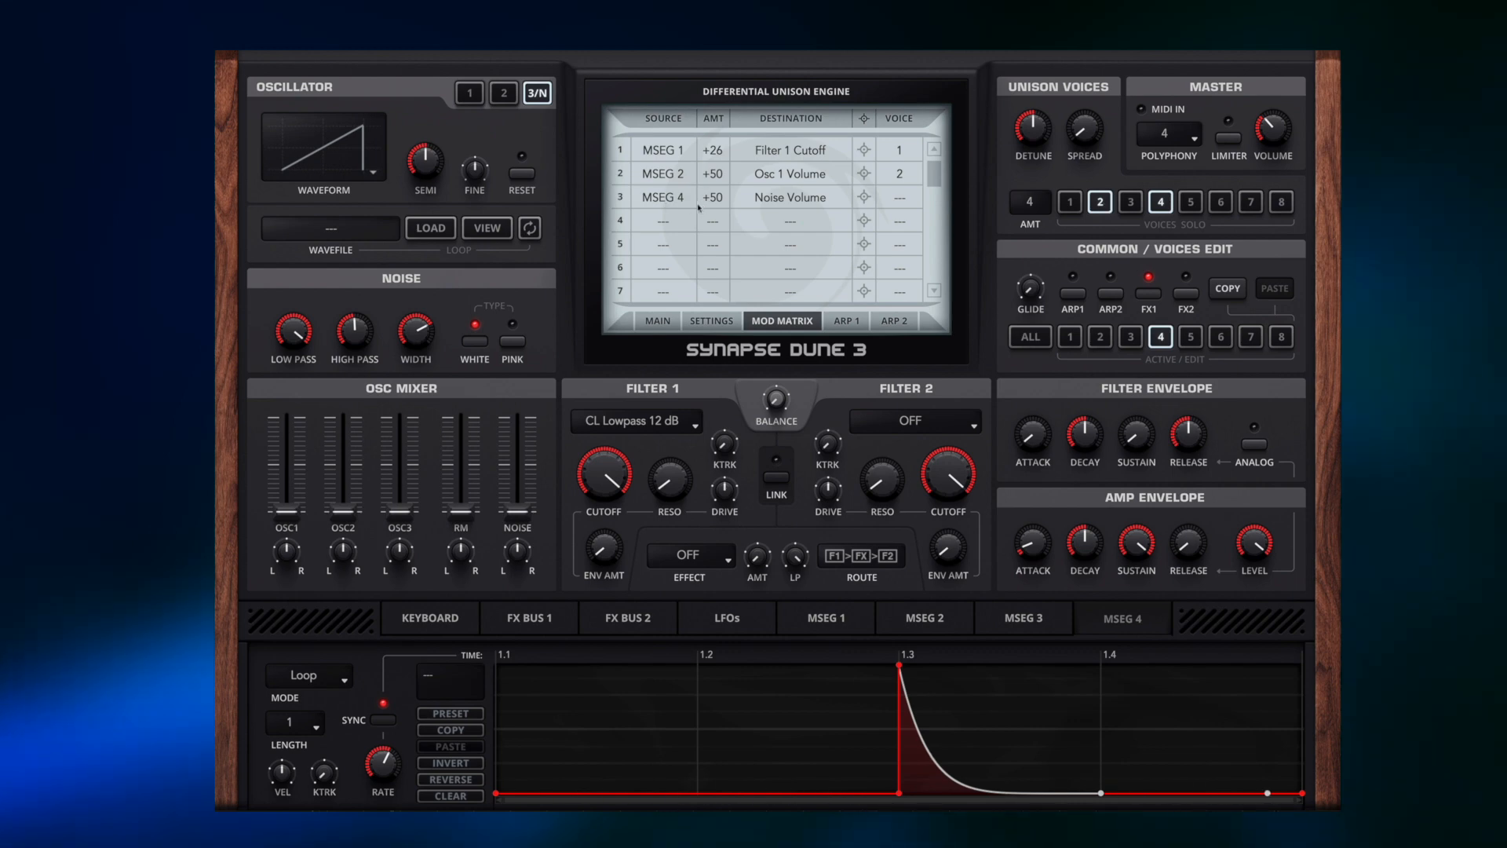
pyautogui.moveTo(714, 198); pyautogui.dragTo(714, 208)
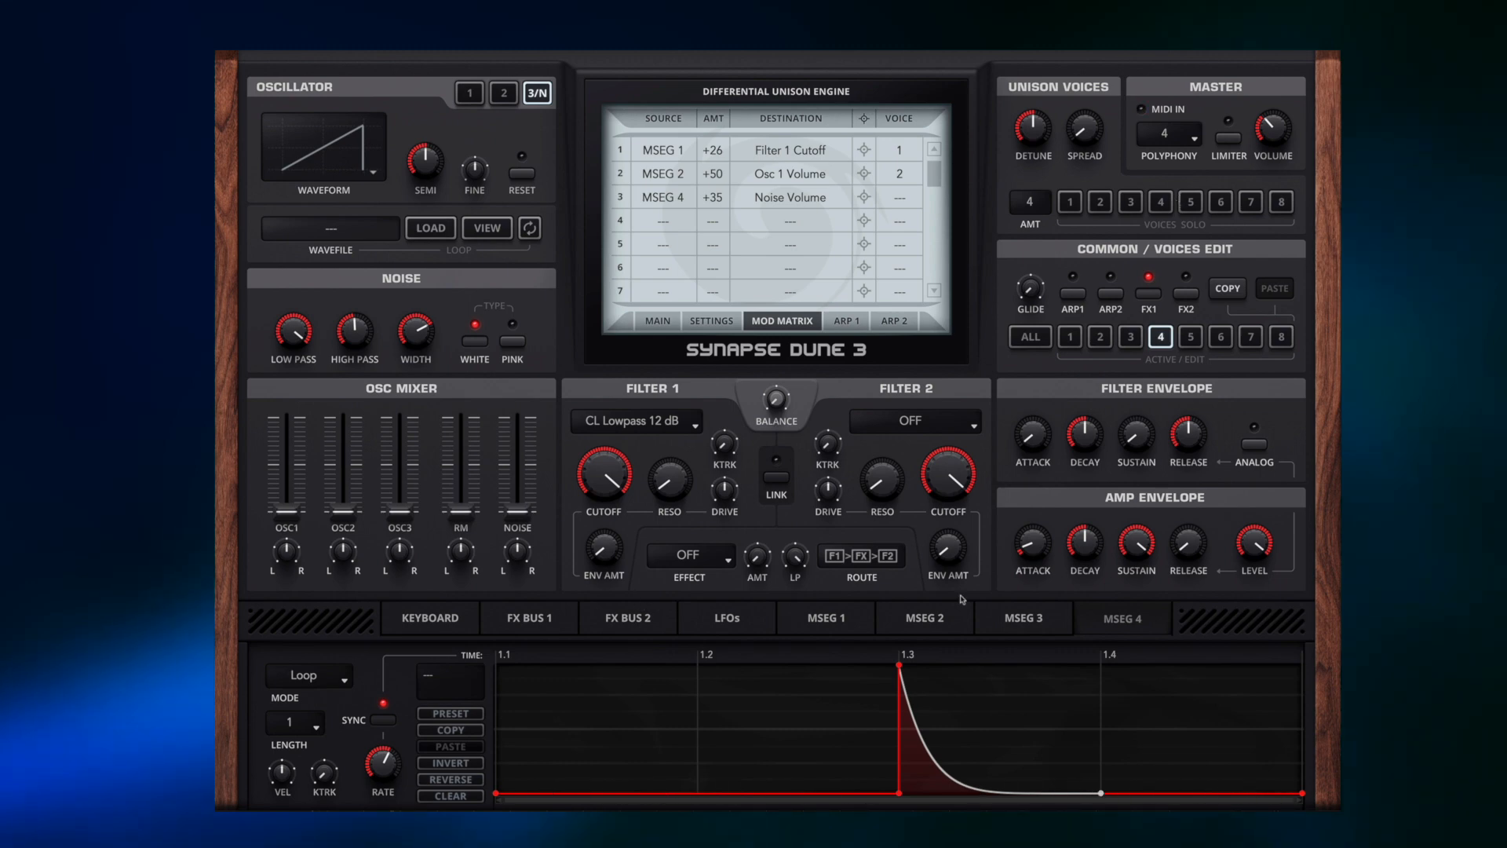
# Check MSEG 1's pattern and load the preset Trance Pulse Movement DH into MSEG 3.
pyautogui.click(842, 619)
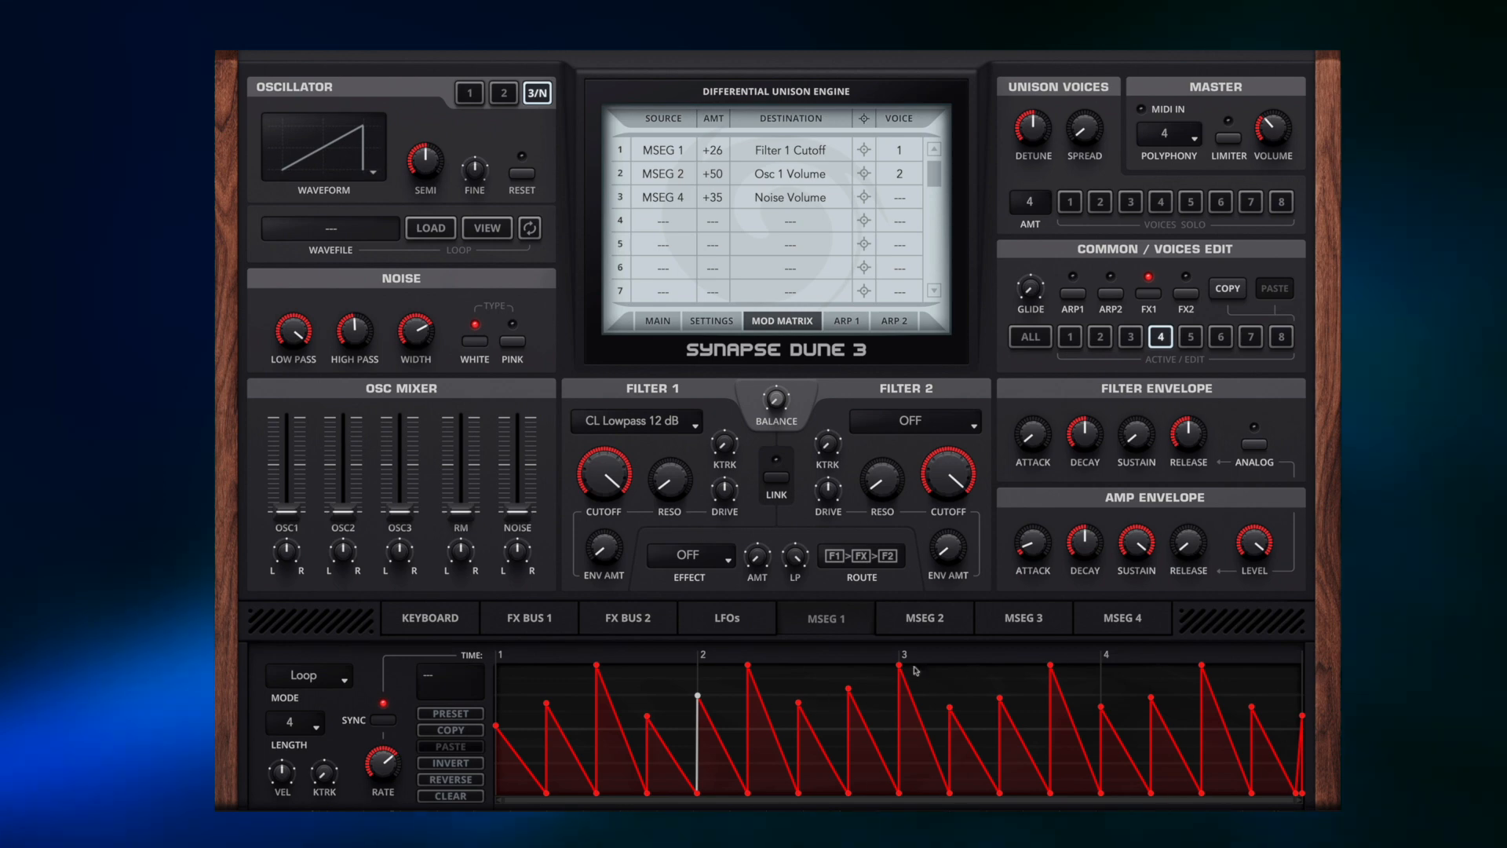
pyautogui.click(1009, 623)
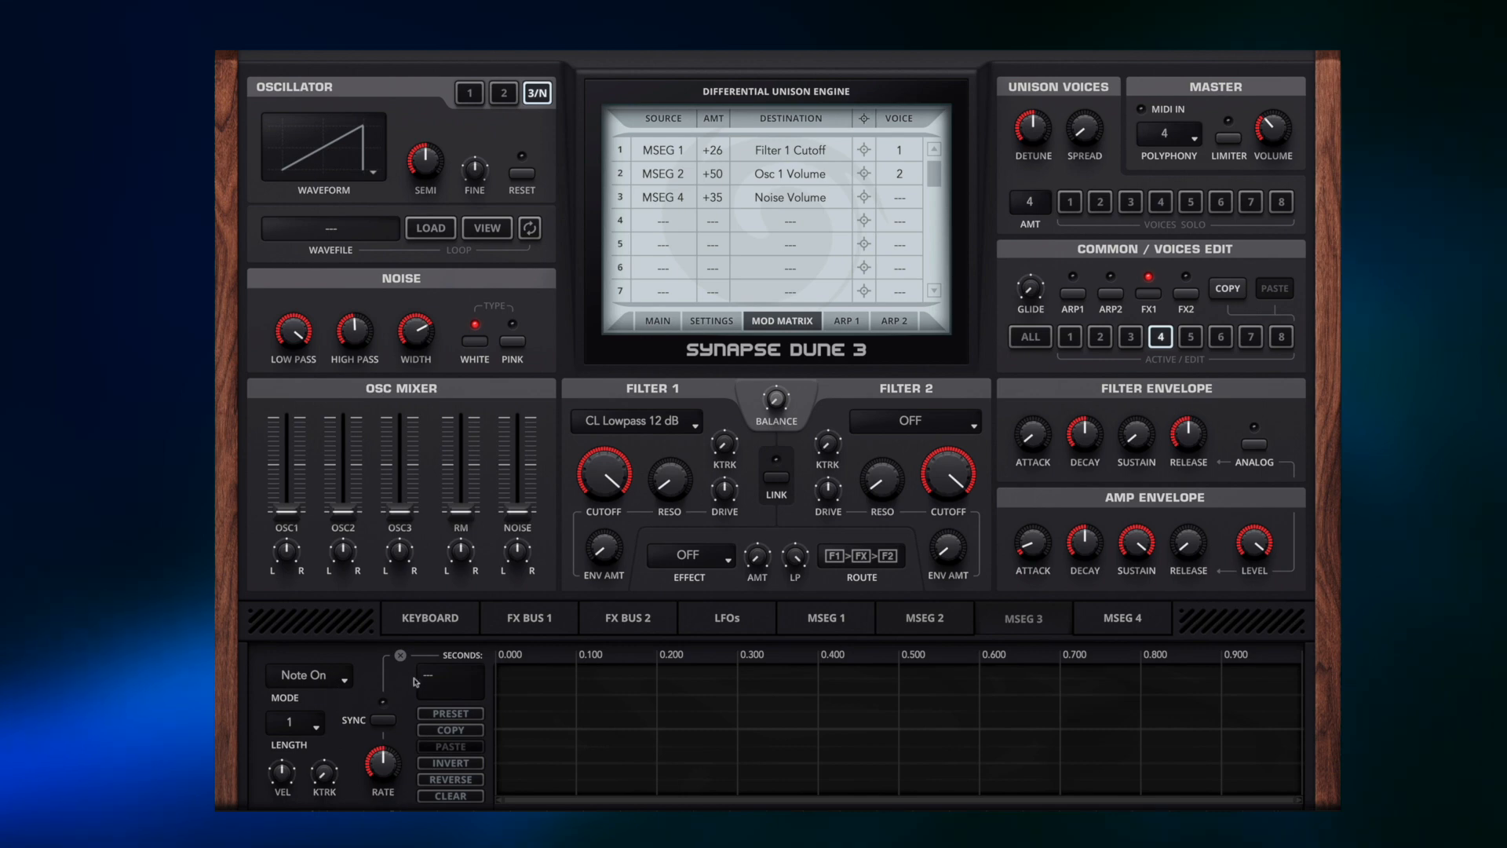
pyautogui.click(453, 716)
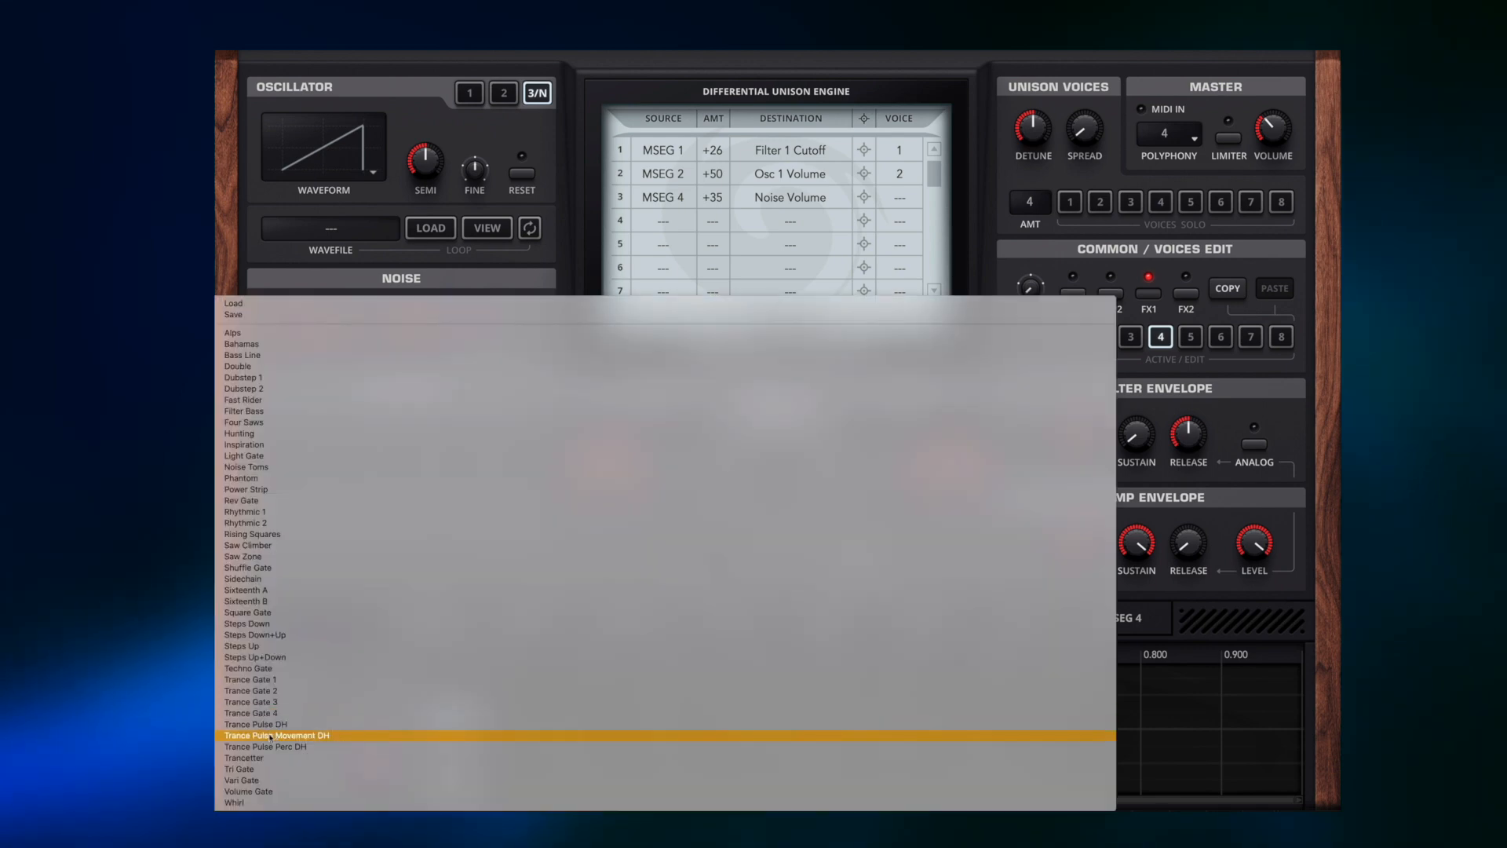
pyautogui.click(301, 736)
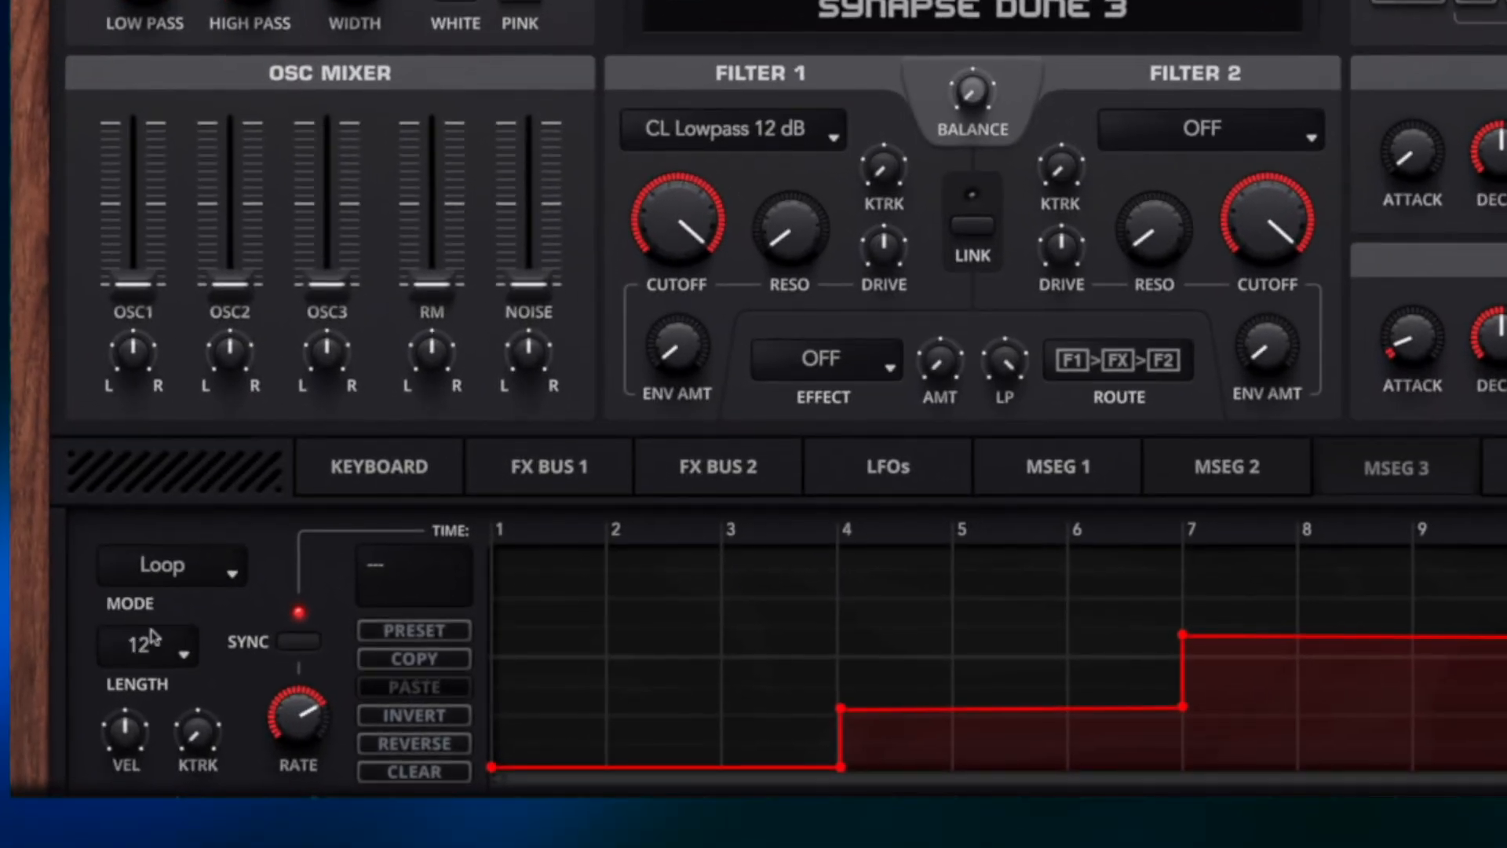
# Route MSEG 3 to Osc 1 Semi in the fourth modulation matrix slot and set its amount to +12.
pyautogui.moveTo(301, 721)
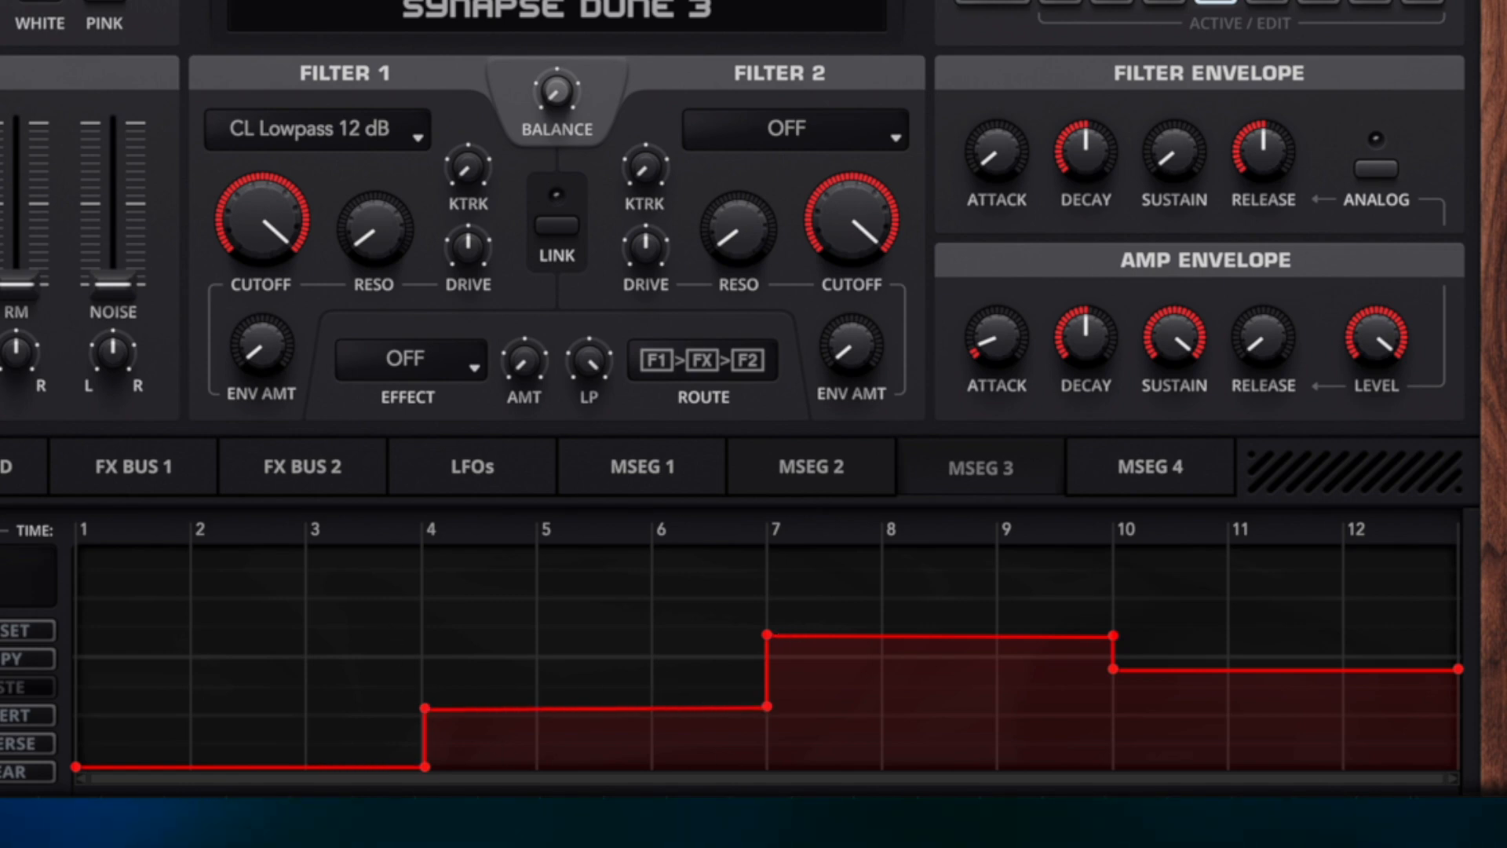
pyautogui.click(353, 2)
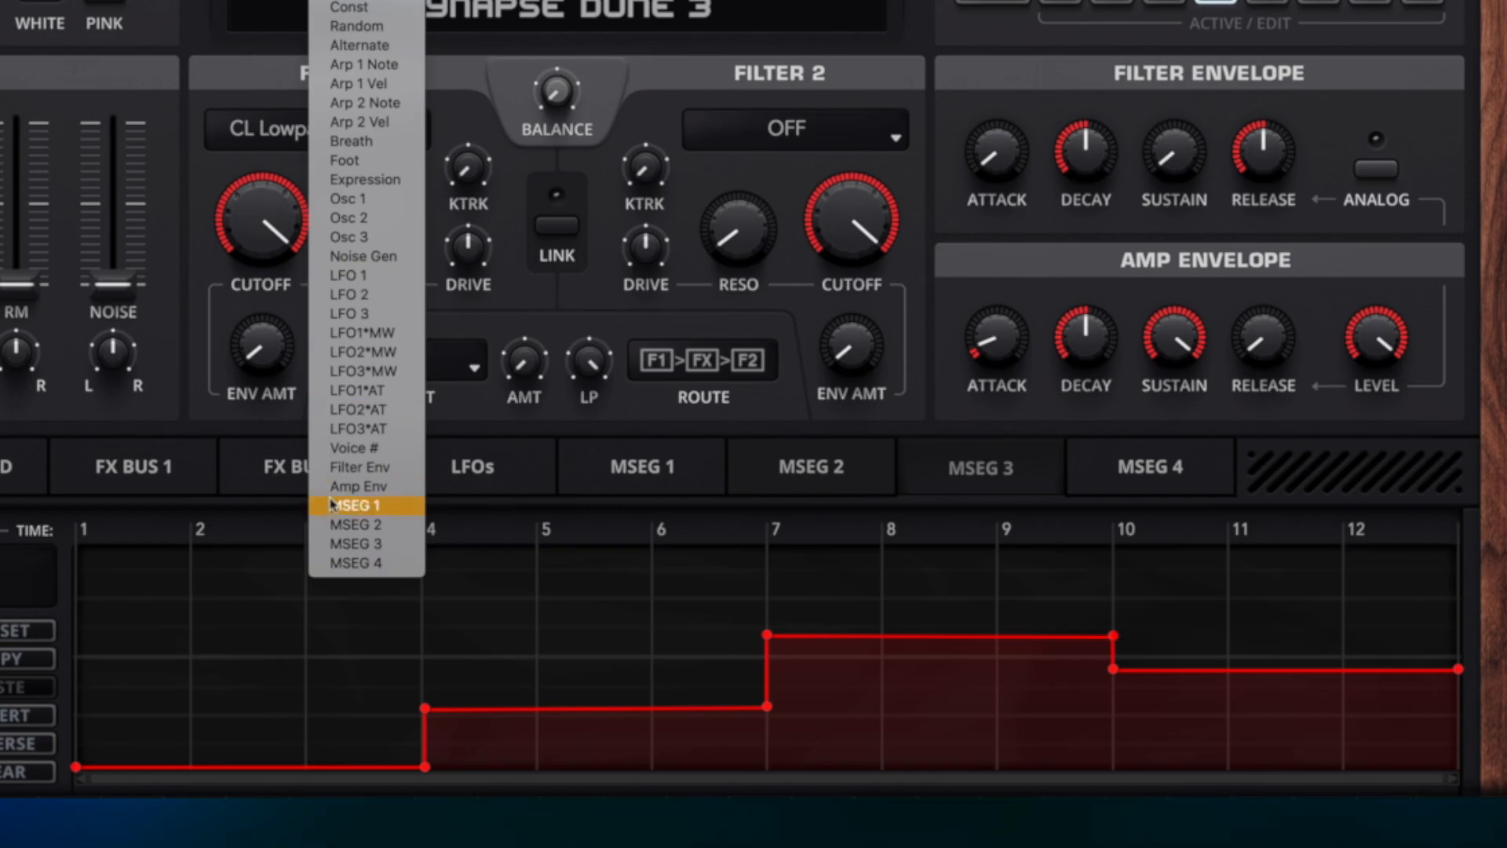
pyautogui.click(345, 543)
pyautogui.click(712, 310)
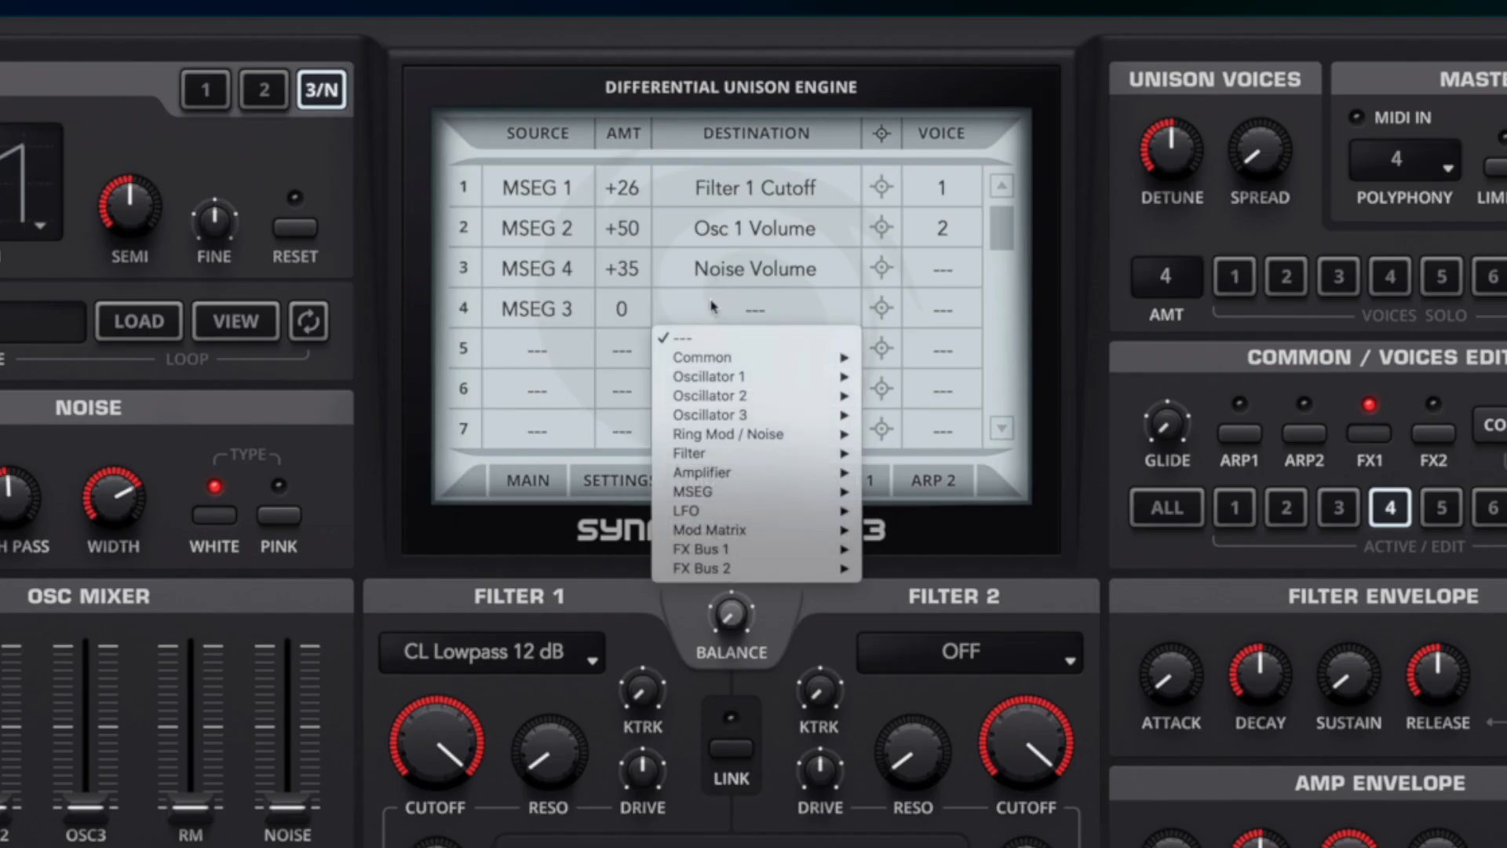
pyautogui.moveTo(727, 385)
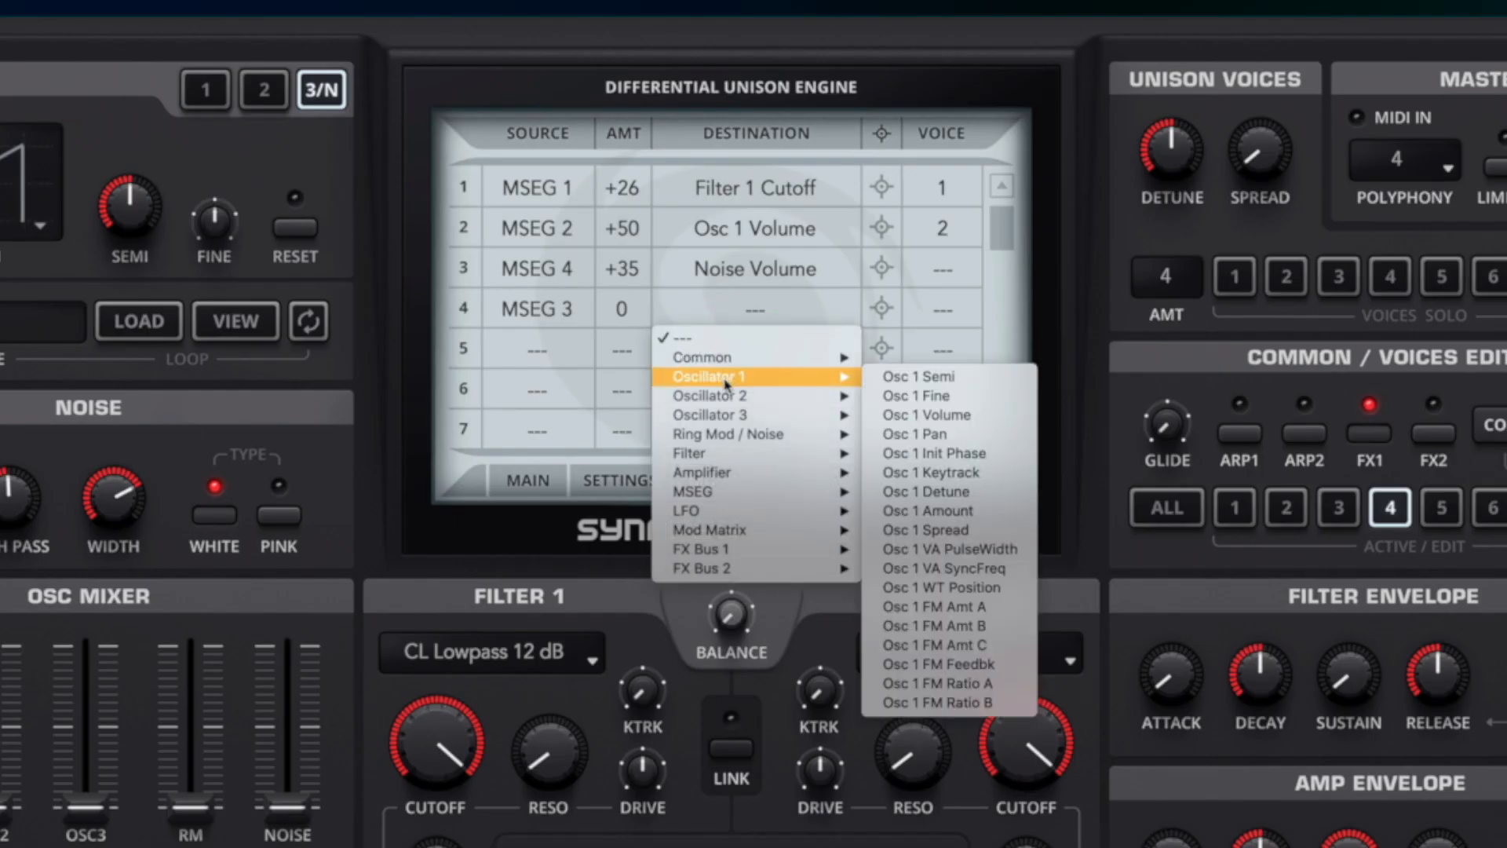
pyautogui.click(965, 384)
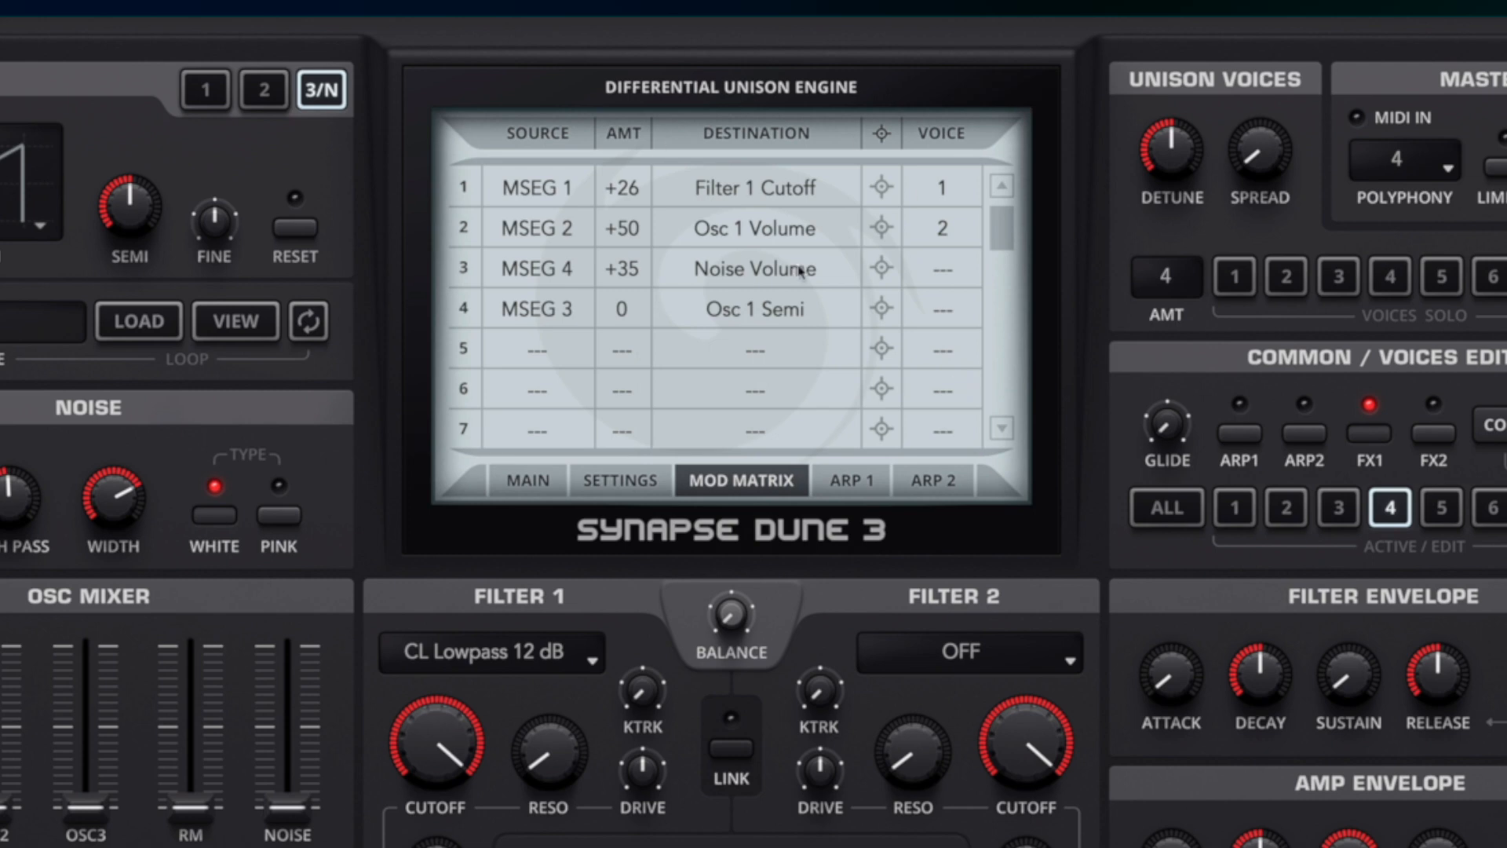
pyautogui.moveTo(633, 309); pyautogui.dragTo(637, 302)
# Audition voice 2 in solo, briefly together with voice 3, and switch both solo and editing to voice 1.
pyautogui.click(945, 310)
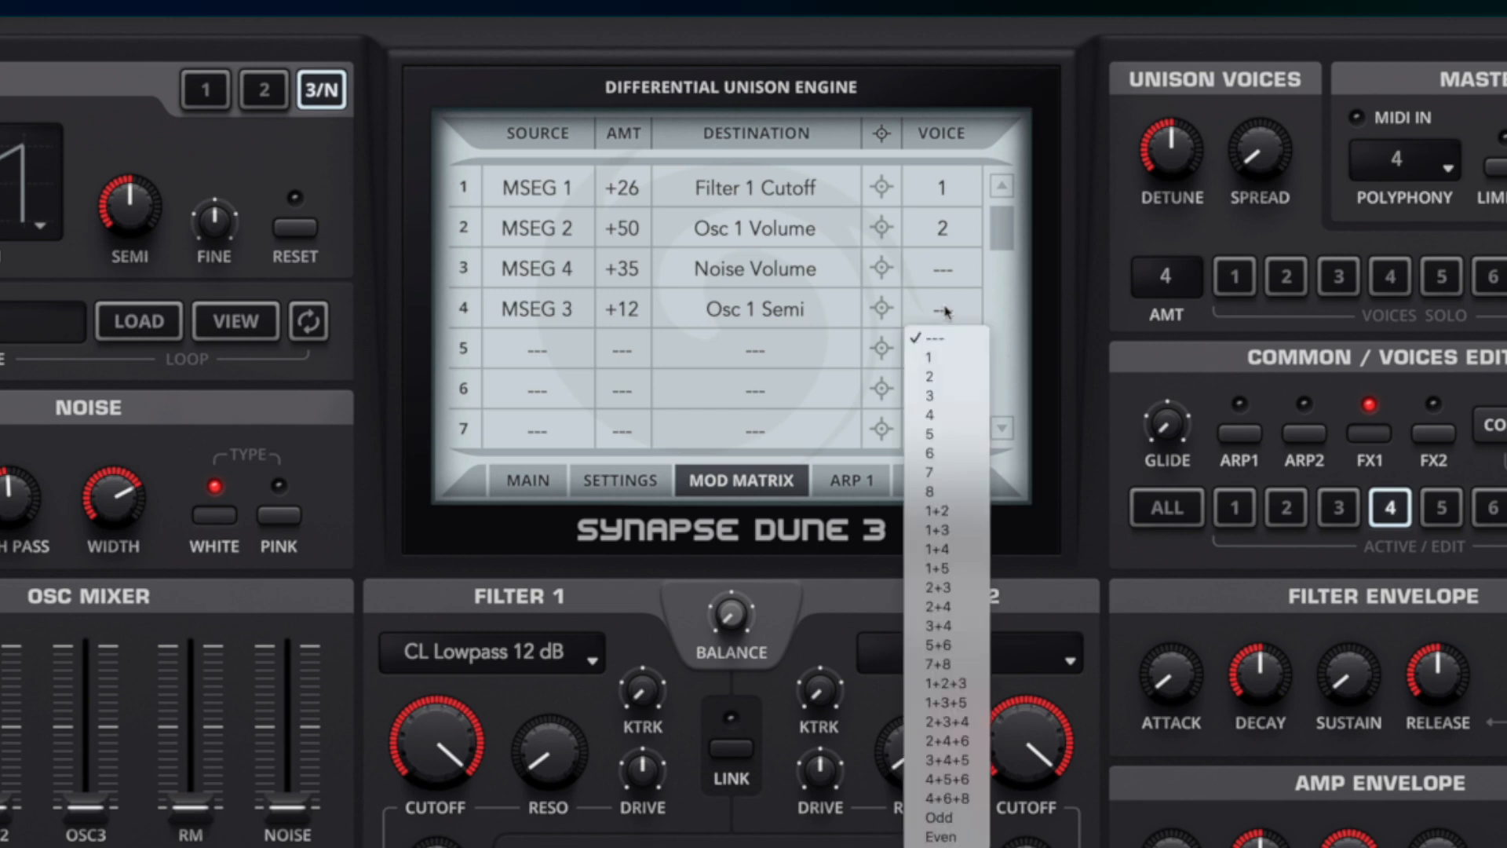
pyautogui.click(1271, 322)
pyautogui.click(1284, 281)
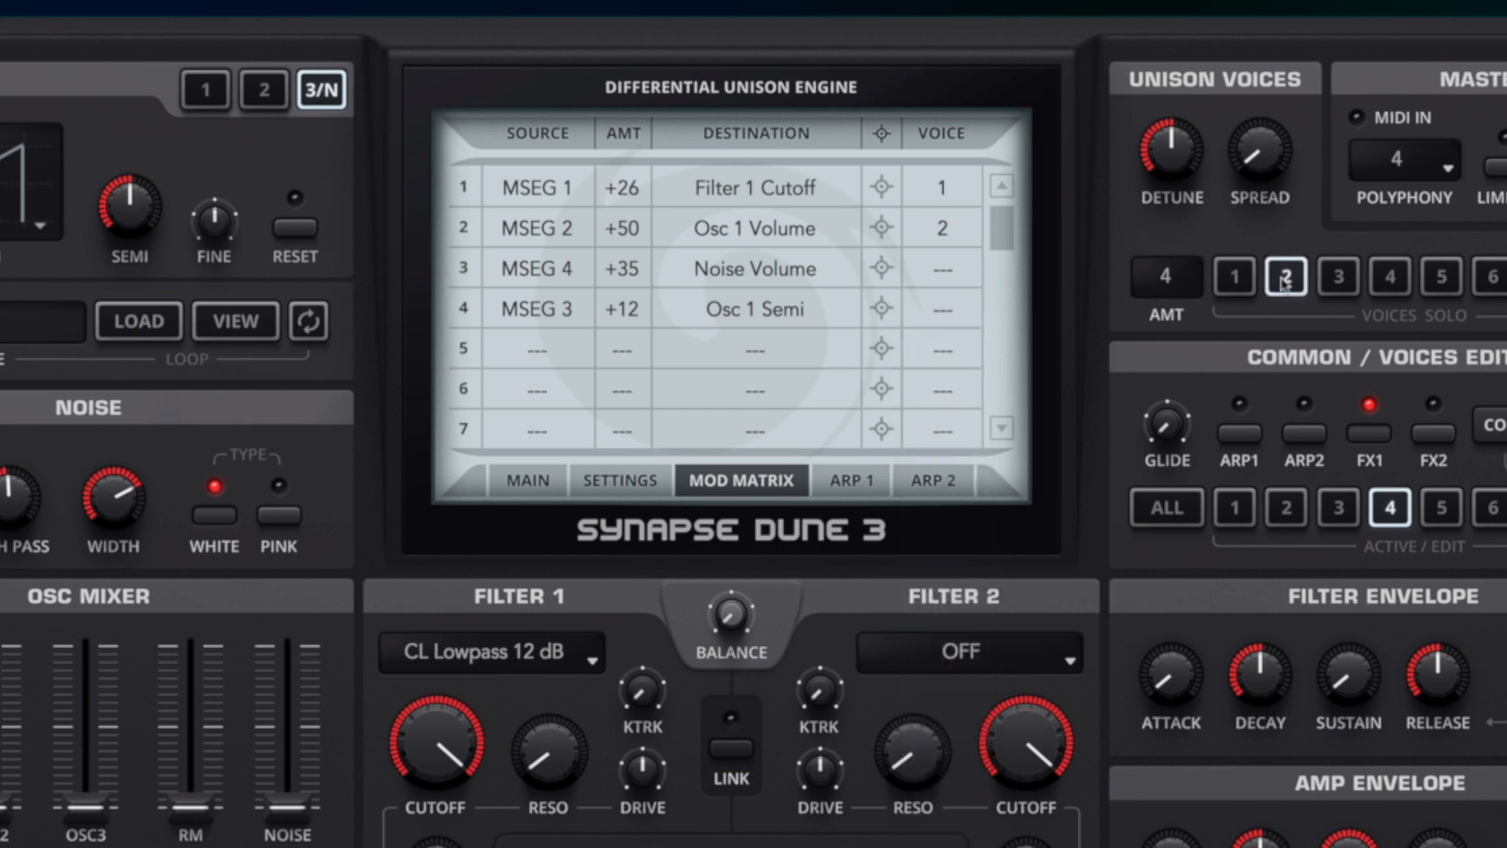
pyautogui.click(1285, 512)
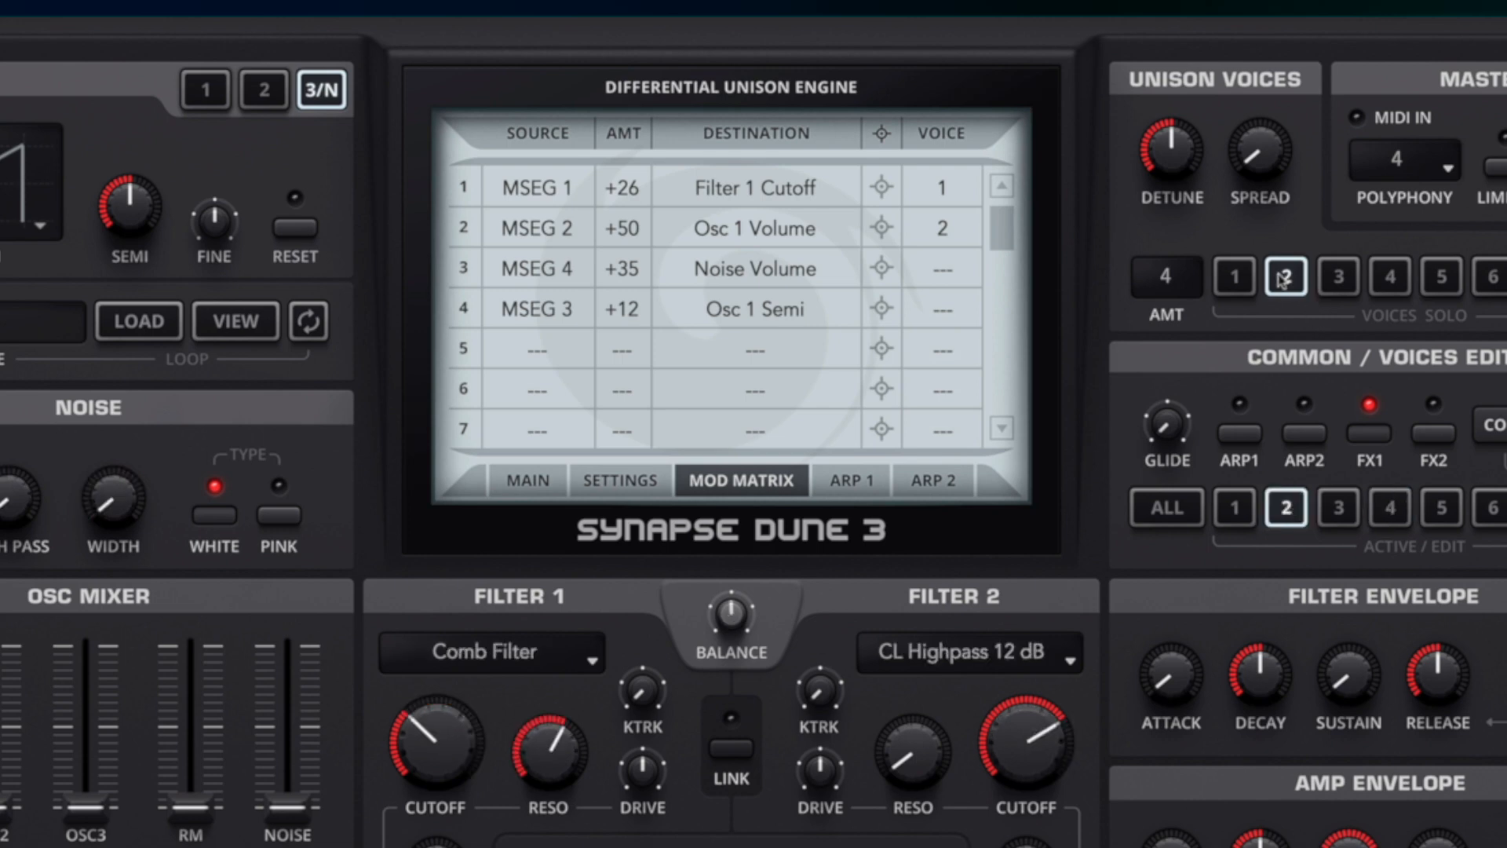
pyautogui.click(1321, 283)
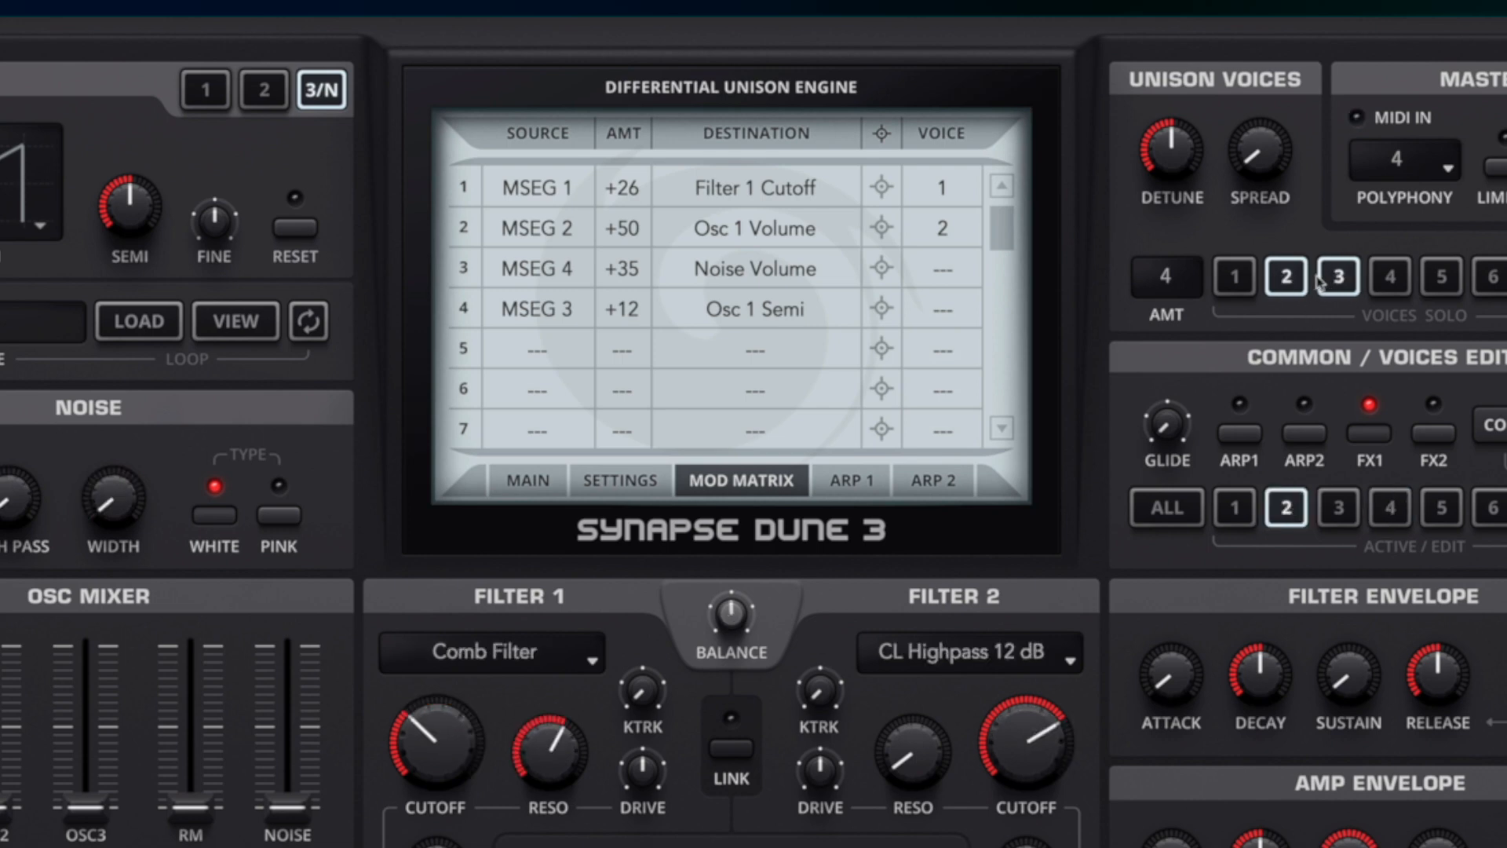
pyautogui.click(1320, 283)
pyautogui.click(1241, 281)
pyautogui.click(1273, 280)
pyautogui.click(1248, 509)
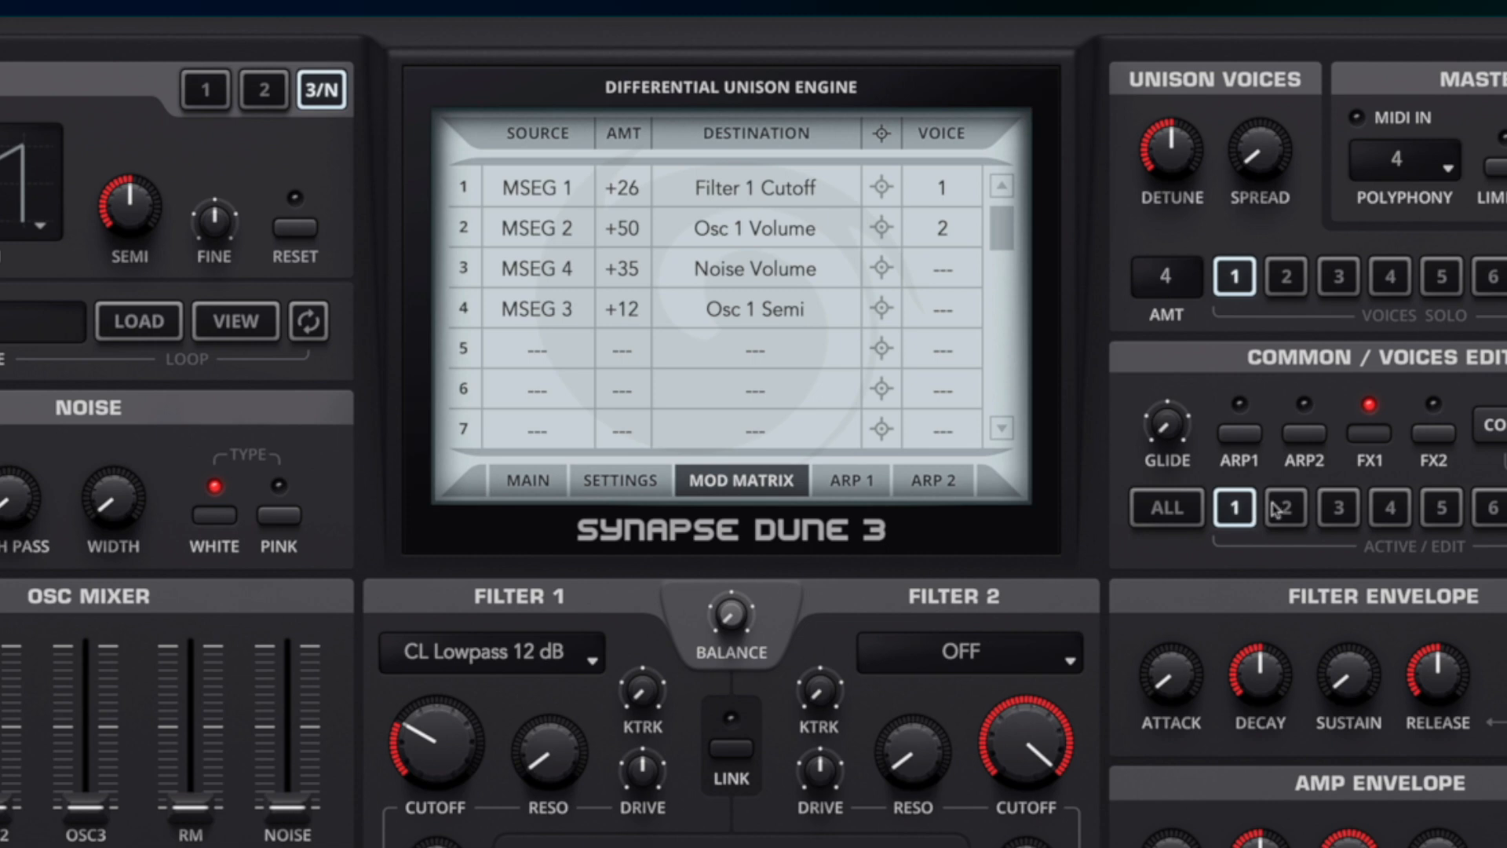
# Restrict the MSEG 3 Osc 1 Semi modulation to voice 1 and the MSEG 4 Noise Volume modulation to voice 4.
pyautogui.click(928, 309)
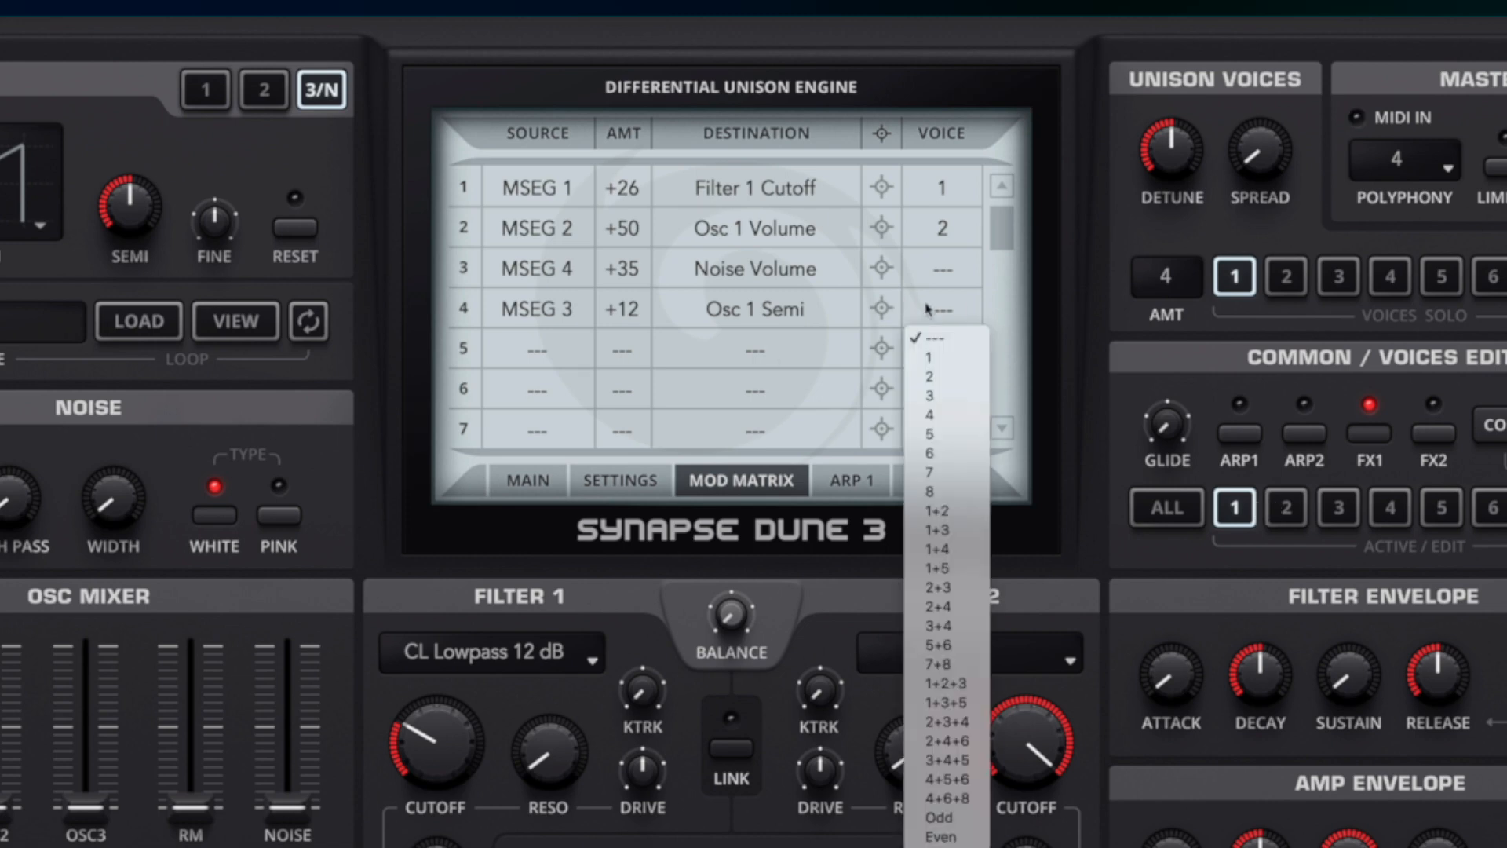
pyautogui.click(942, 354)
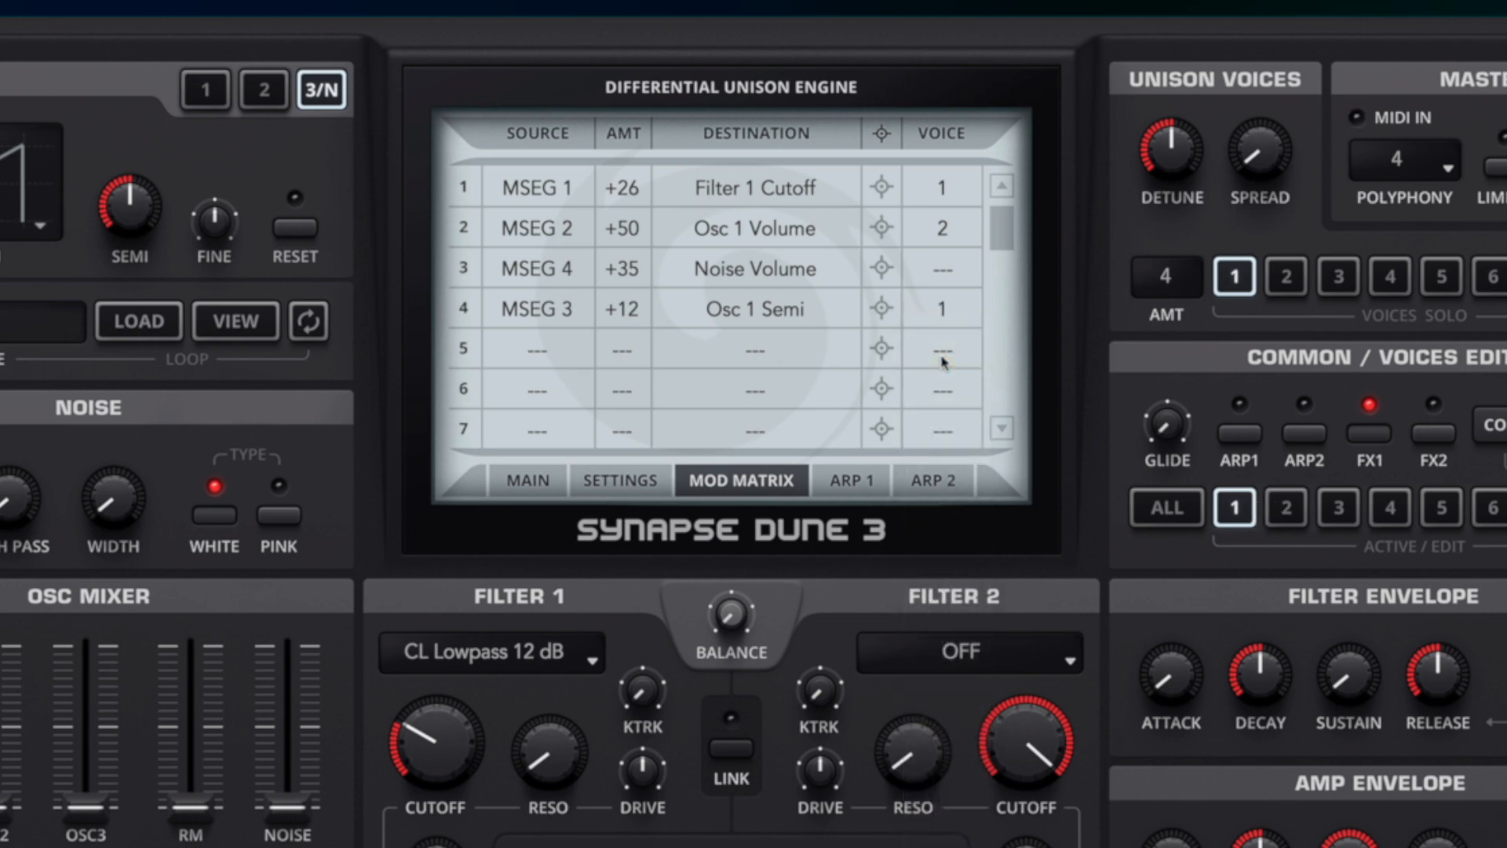
pyautogui.click(956, 278)
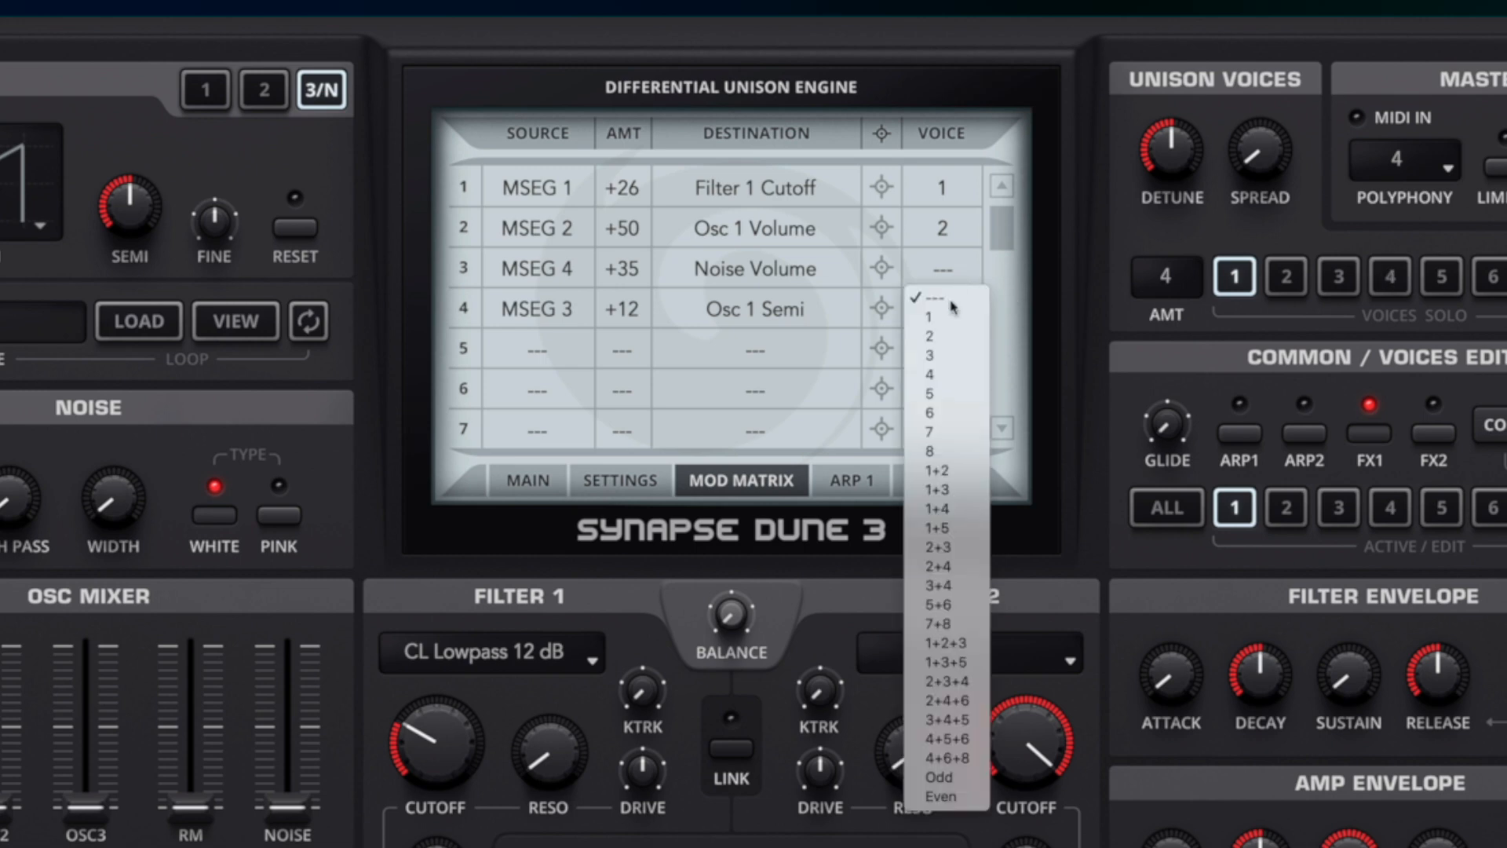
pyautogui.click(936, 379)
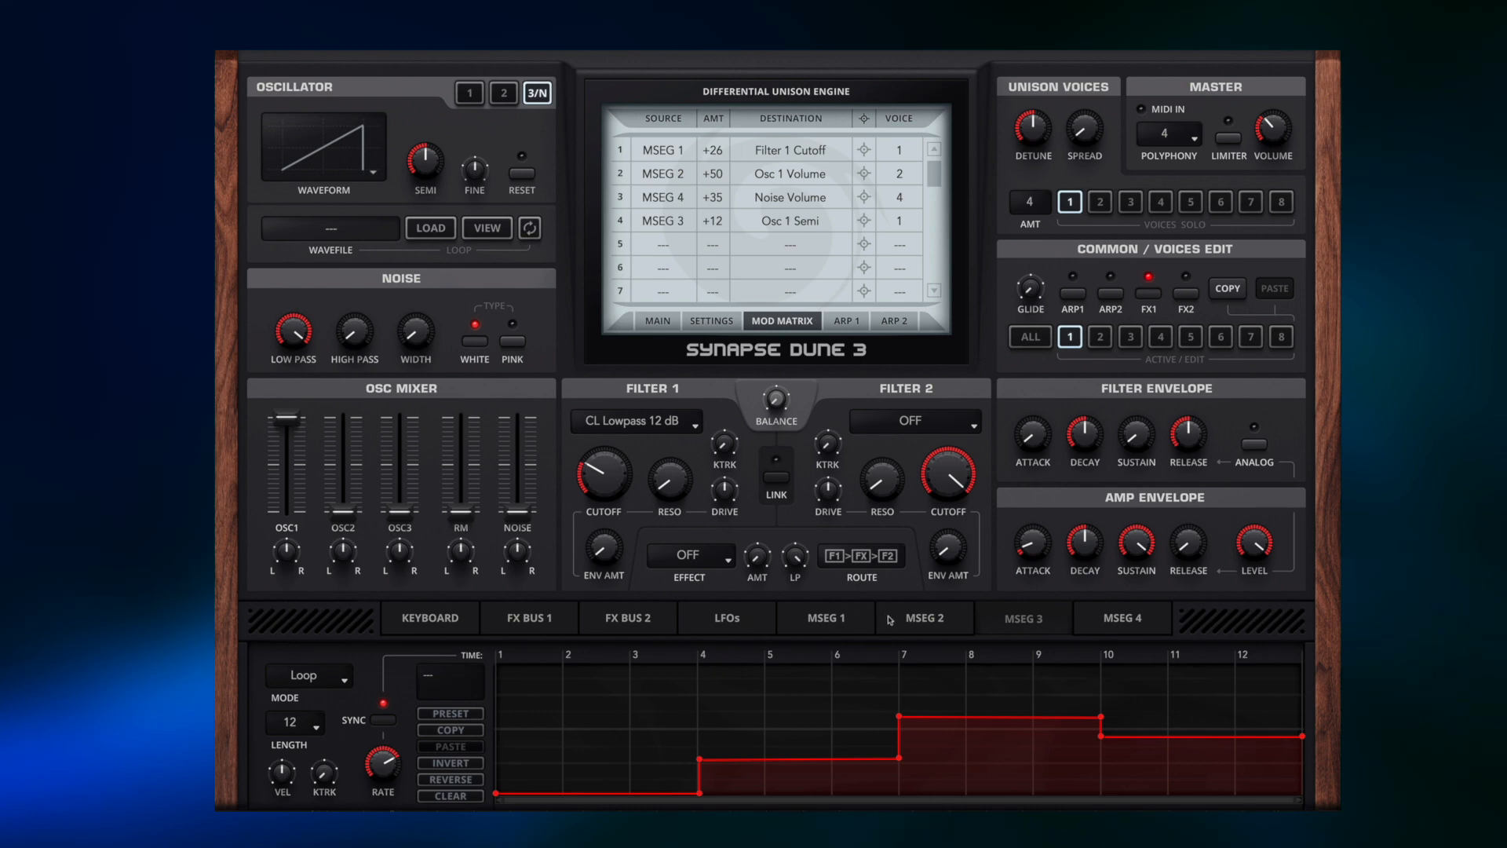
# Turn off voice 1's solo and review the patterns of MSEG 1 to 4 and the settings of both arpeggiators.
pyautogui.click(1069, 204)
pyautogui.click(823, 626)
pyautogui.click(927, 620)
pyautogui.click(1000, 618)
pyautogui.click(1091, 618)
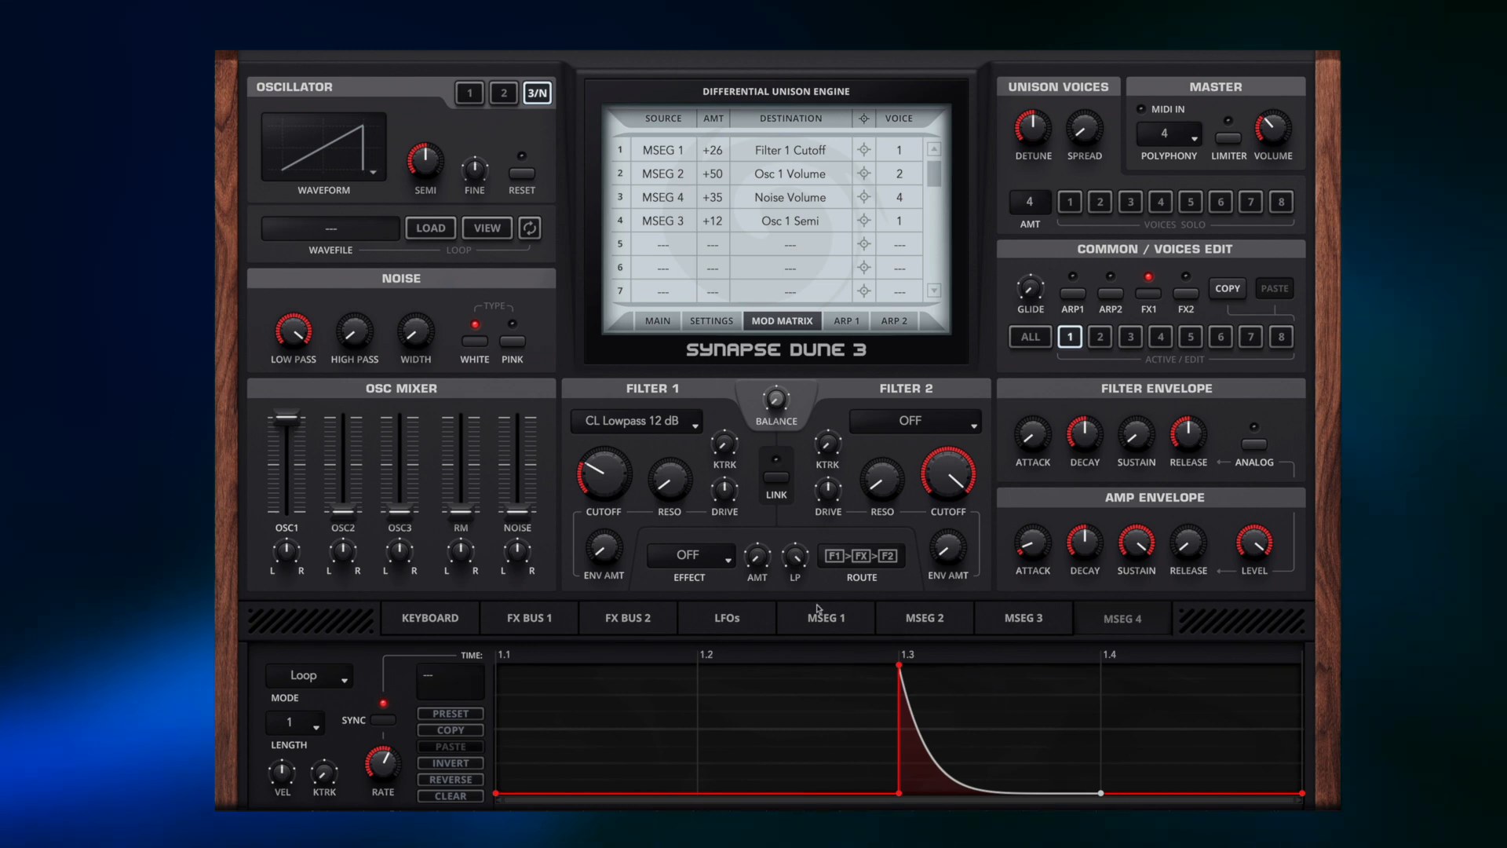
pyautogui.click(902, 328)
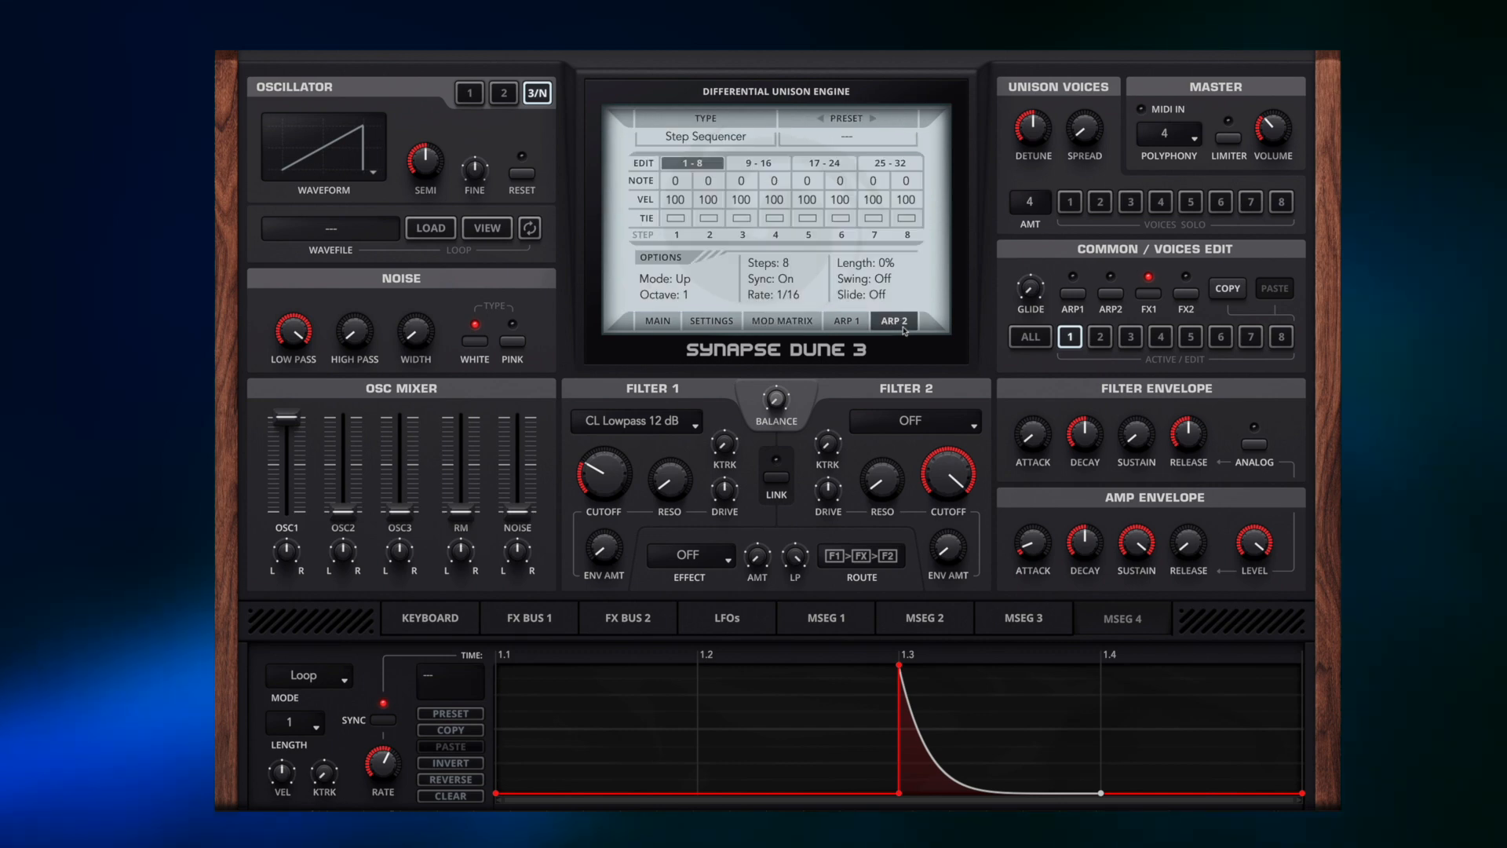
pyautogui.click(850, 322)
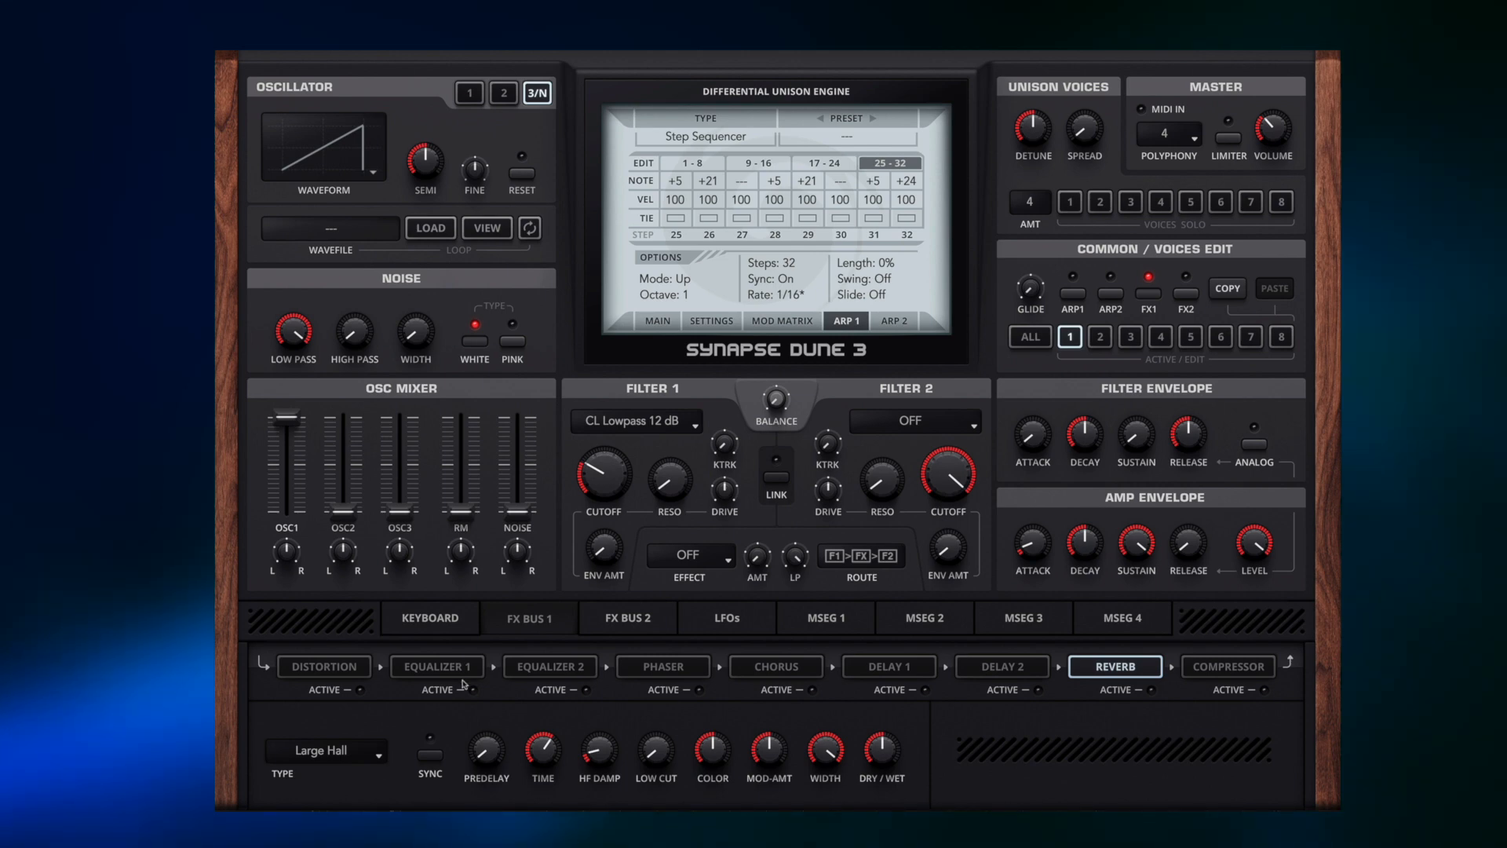
# Enable Equalizer 1 on FX bus 1 and move its second band to about 1.5 kHz at 0 dB.
pyautogui.click(321, 667)
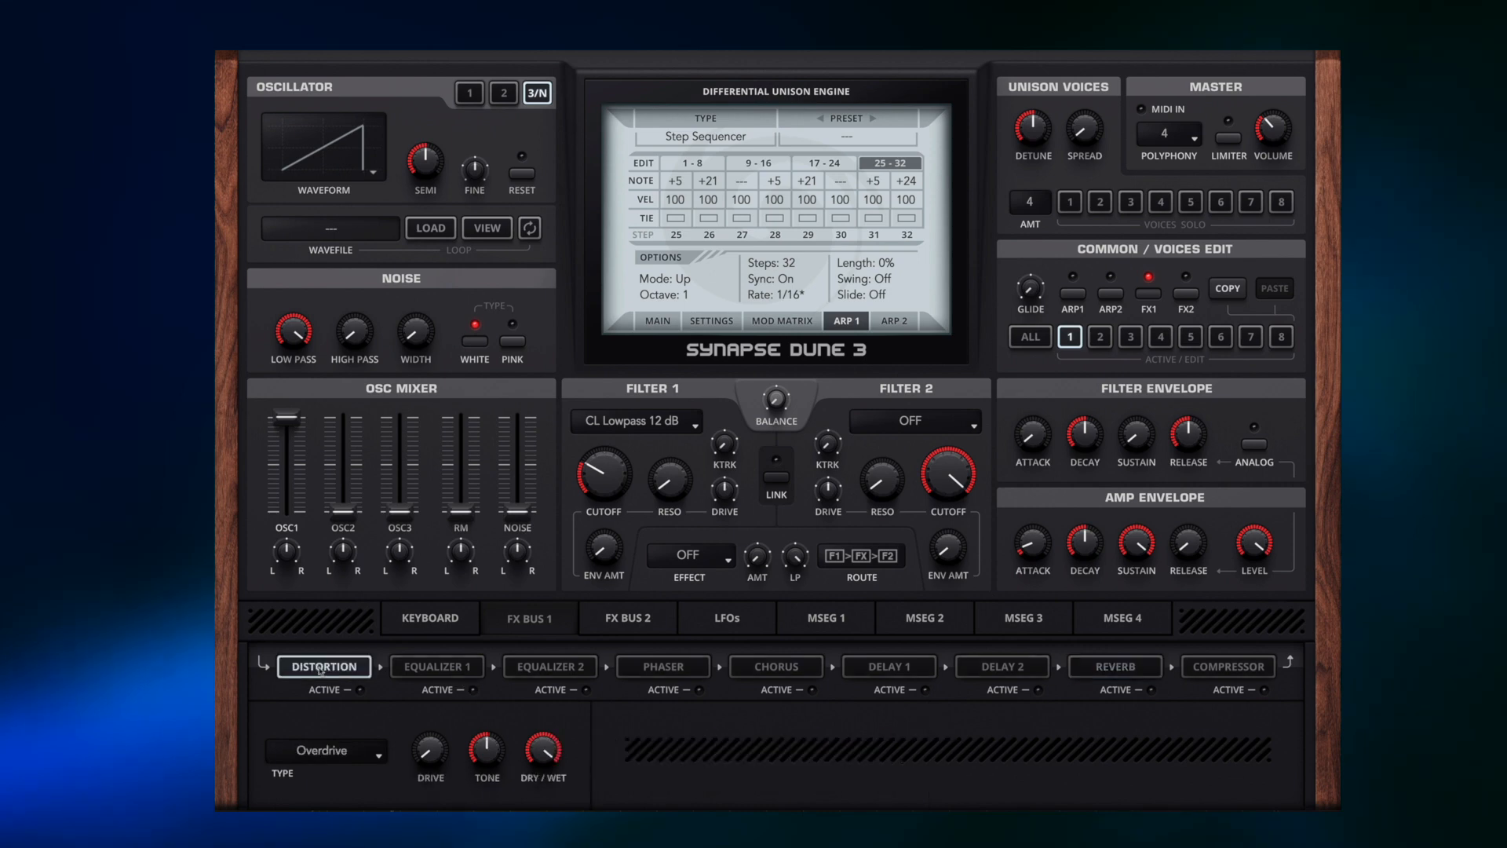
pyautogui.click(434, 667)
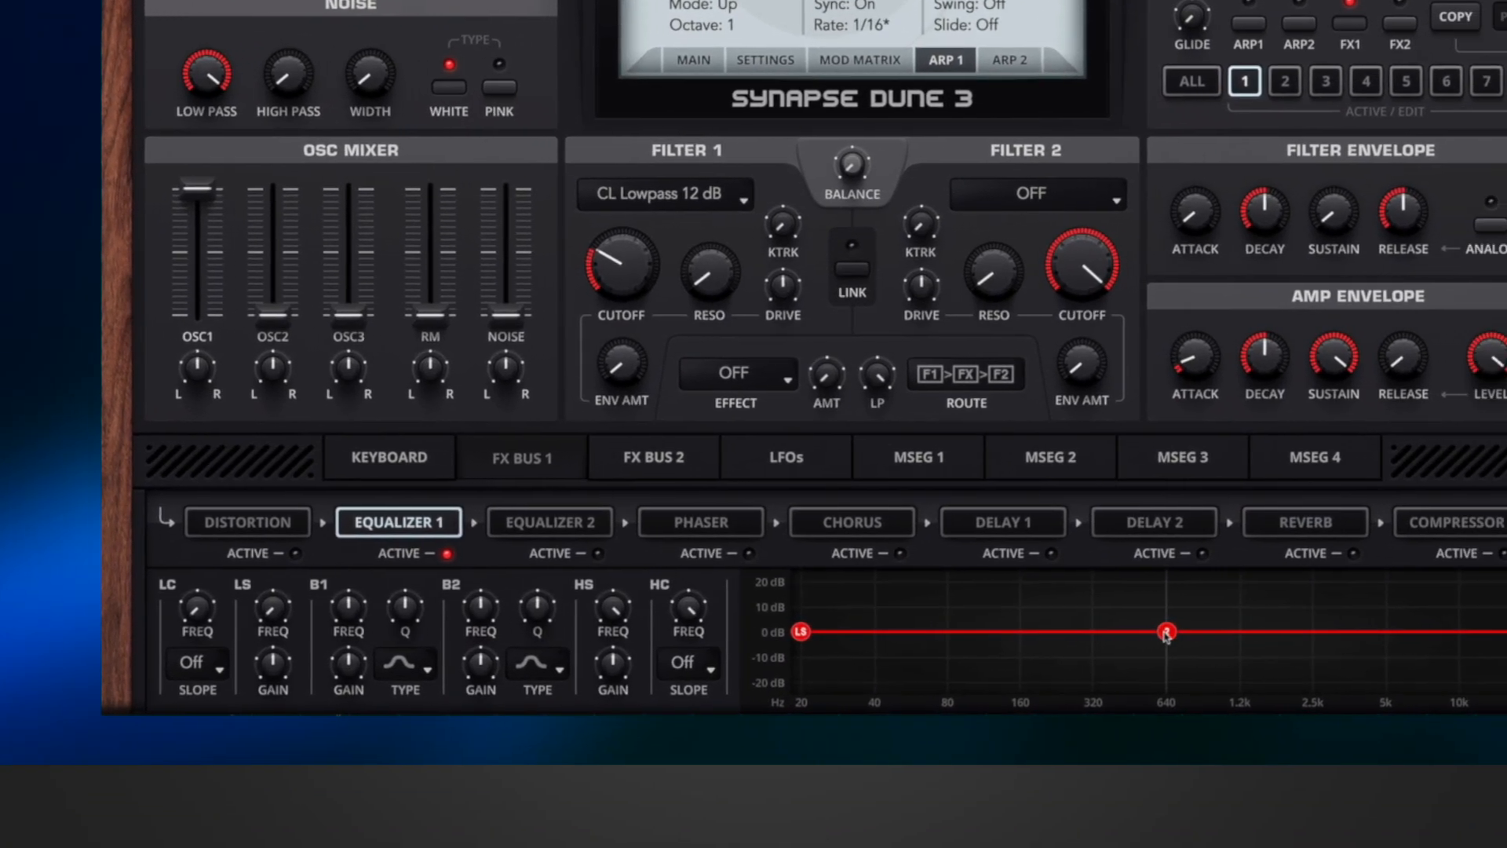
pyautogui.moveTo(1166, 634)
pyautogui.mouseDown()
pyautogui.moveTo(1291, 639)
pyautogui.moveTo(1267, 632)
pyautogui.moveTo(1254, 656)
pyautogui.moveTo(1309, 660)
pyautogui.moveTo(1123, 660)
pyautogui.moveTo(1167, 657)
pyautogui.moveTo(1151, 656)
pyautogui.moveTo(1157, 632)
pyautogui.mouseUp()
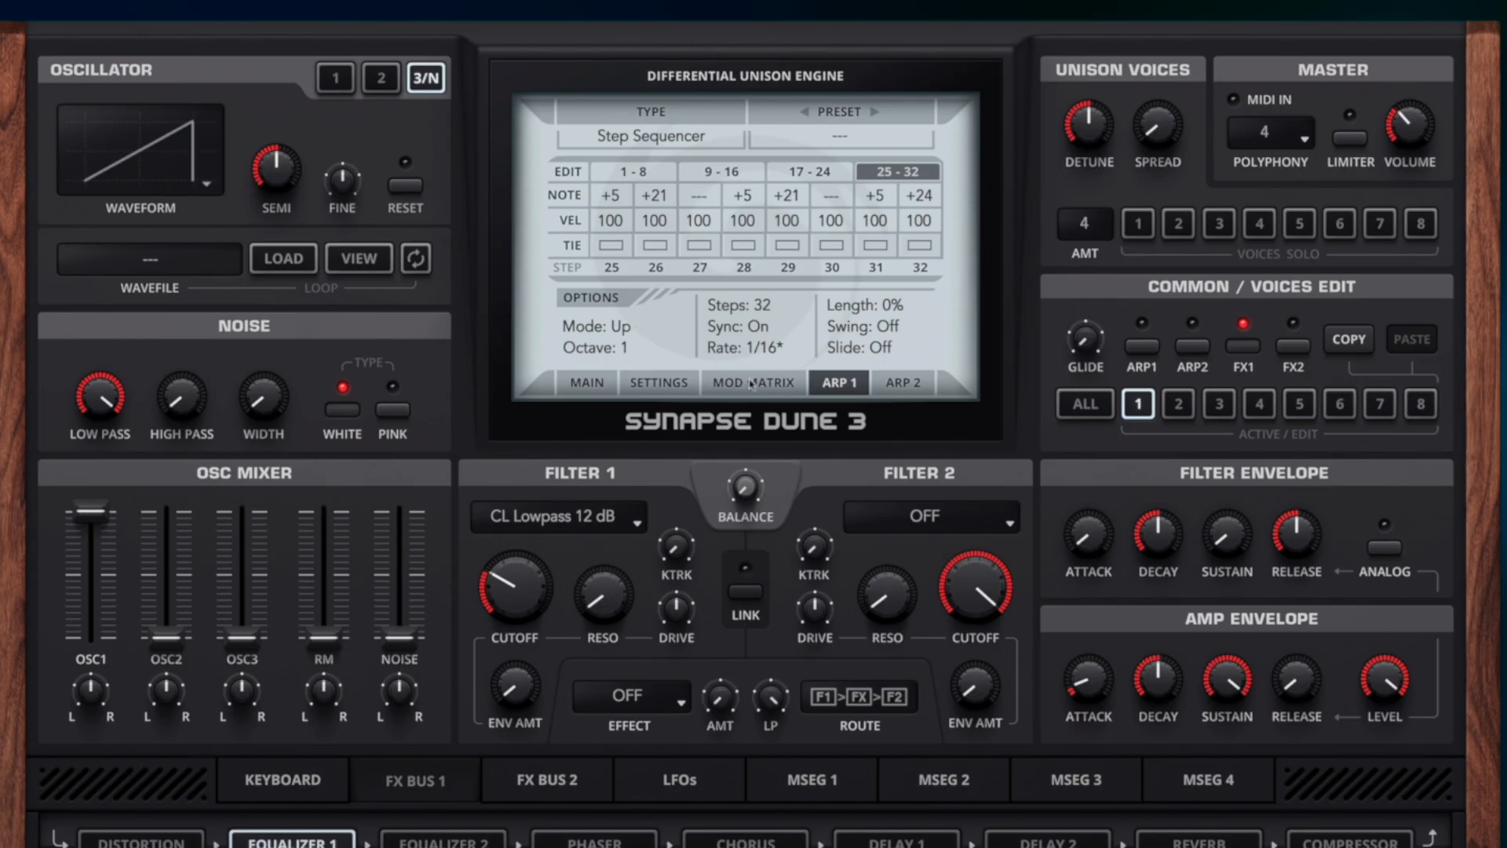
# Route MWheel to voice 1's Filter 1 Cutoff in the fifth modulation matrix slot with an amount of +60.
pyautogui.click(751, 384)
pyautogui.click(593, 281)
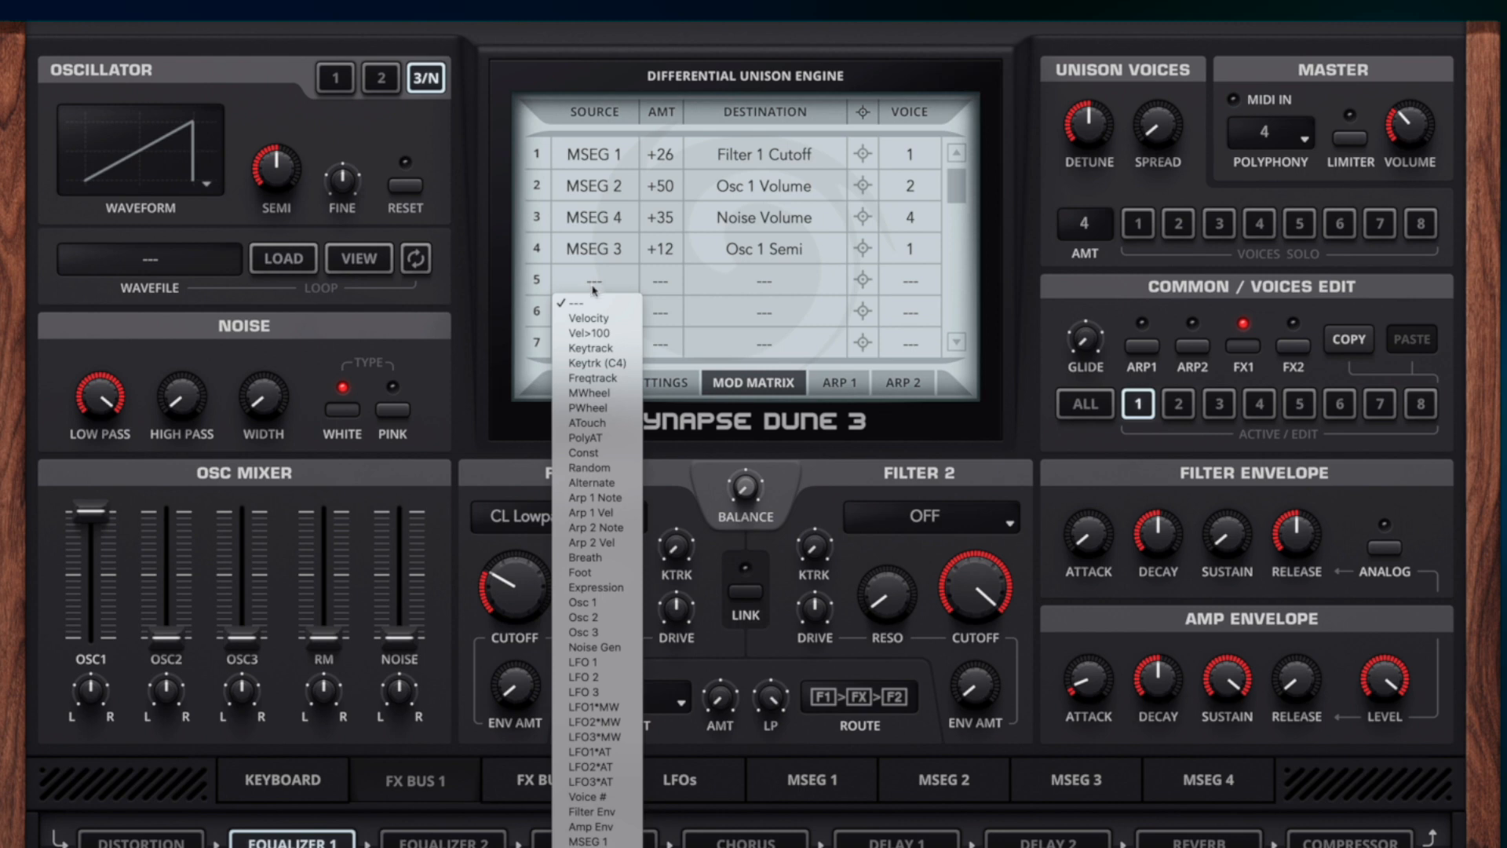
pyautogui.click(595, 394)
pyautogui.moveTo(861, 280); pyautogui.dragTo(515, 581)
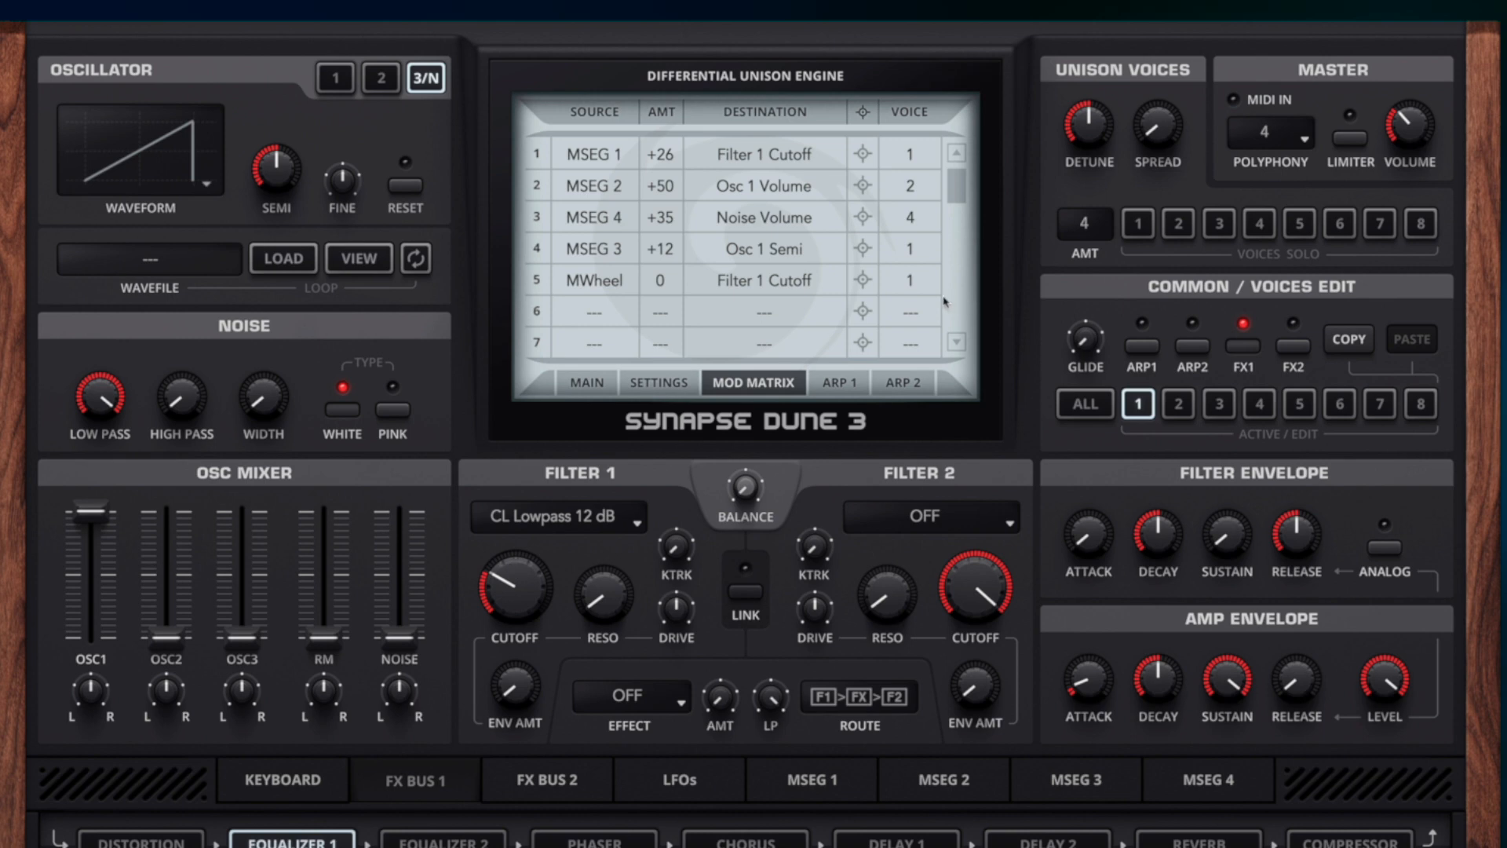
pyautogui.moveTo(676, 283); pyautogui.dragTo(678, 255)
pyautogui.moveTo(667, 280); pyautogui.dragTo(669, 259)
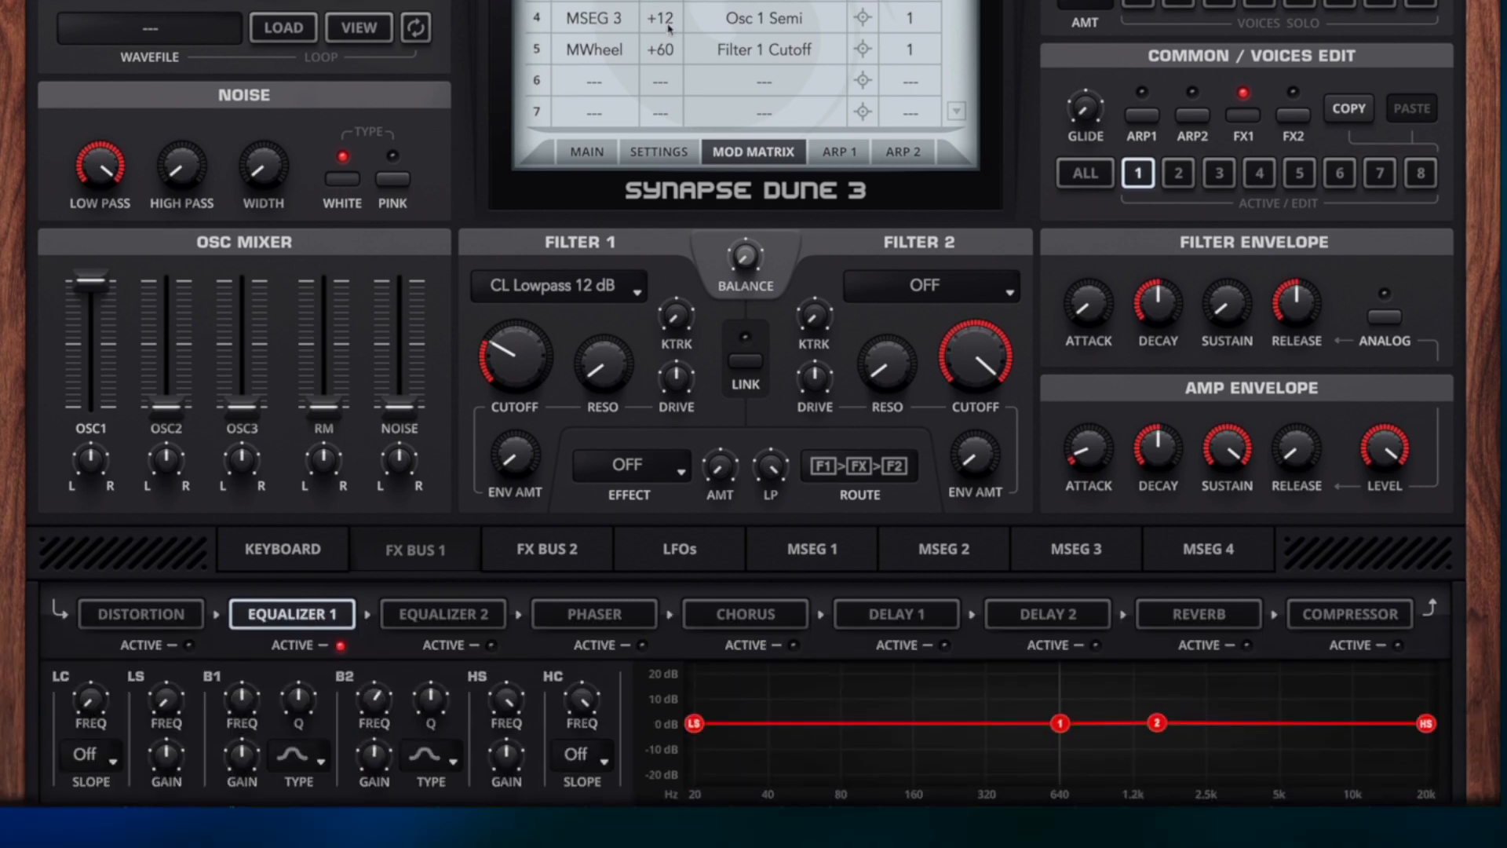
# Cut Equalizer 1's second band by about 9 dB near 1 kHz and its high shelf by about 9 dB near 5.7 kHz.
pyautogui.click(1157, 723)
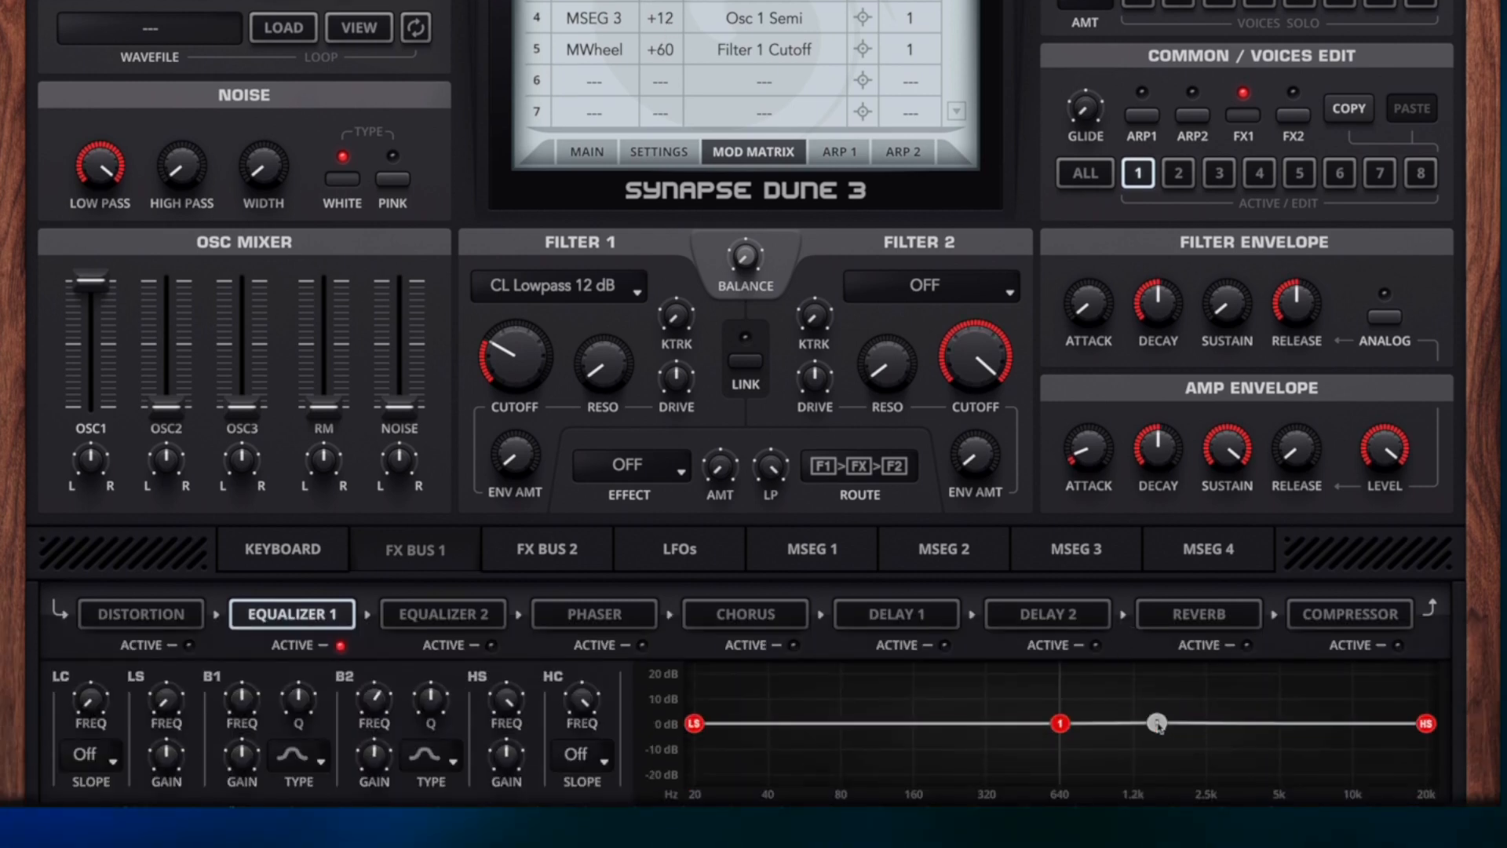
pyautogui.moveTo(1157, 726); pyautogui.dragTo(1110, 746)
pyautogui.moveTo(1426, 723); pyautogui.dragTo(1294, 747)
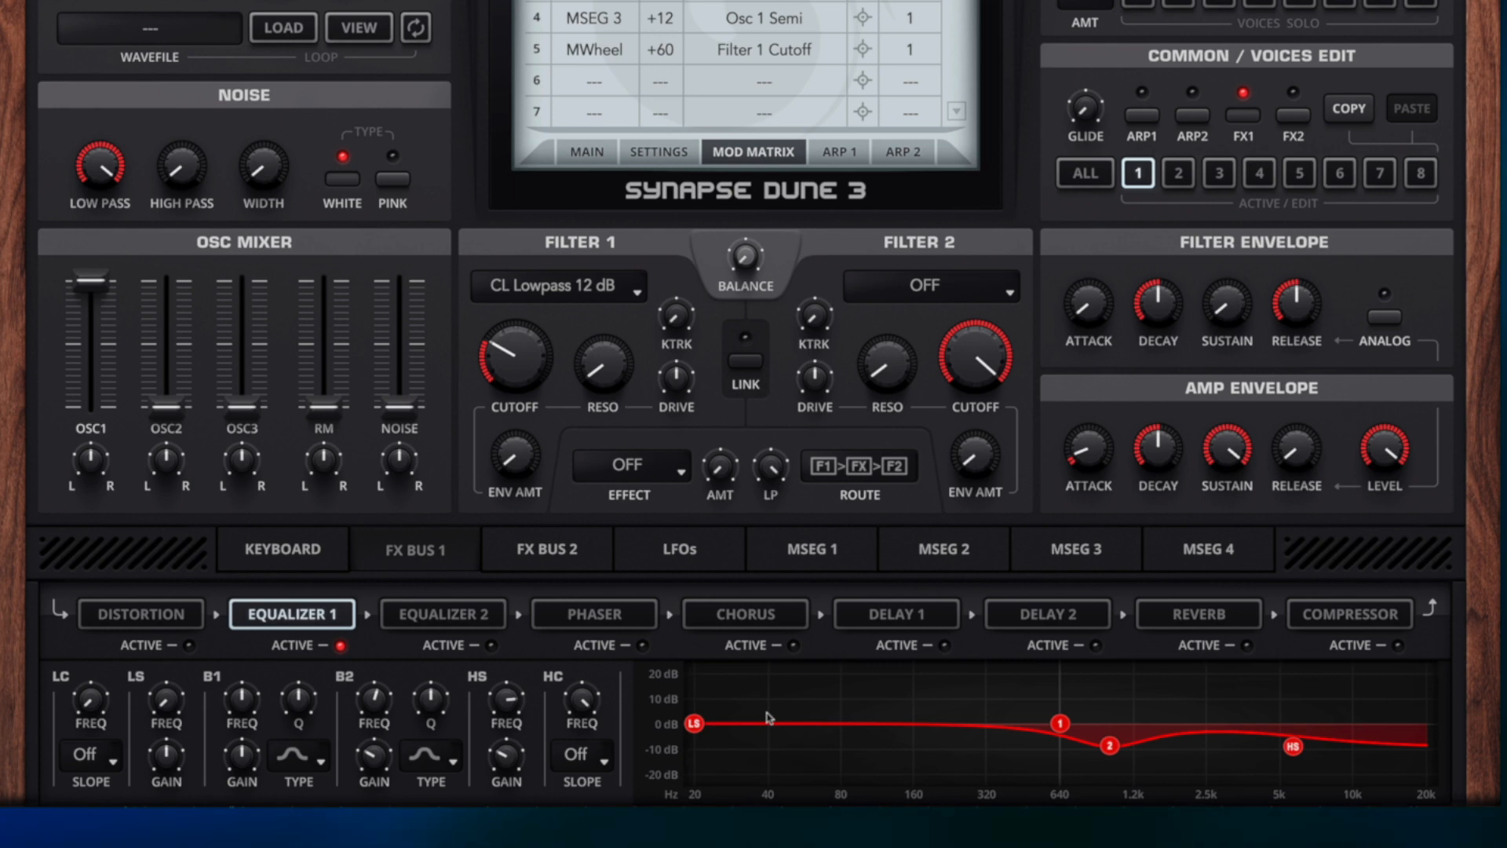
# Enable the compressor on FX bus 1 and set its mode to Air.
pyautogui.click(1309, 621)
pyautogui.click(1397, 645)
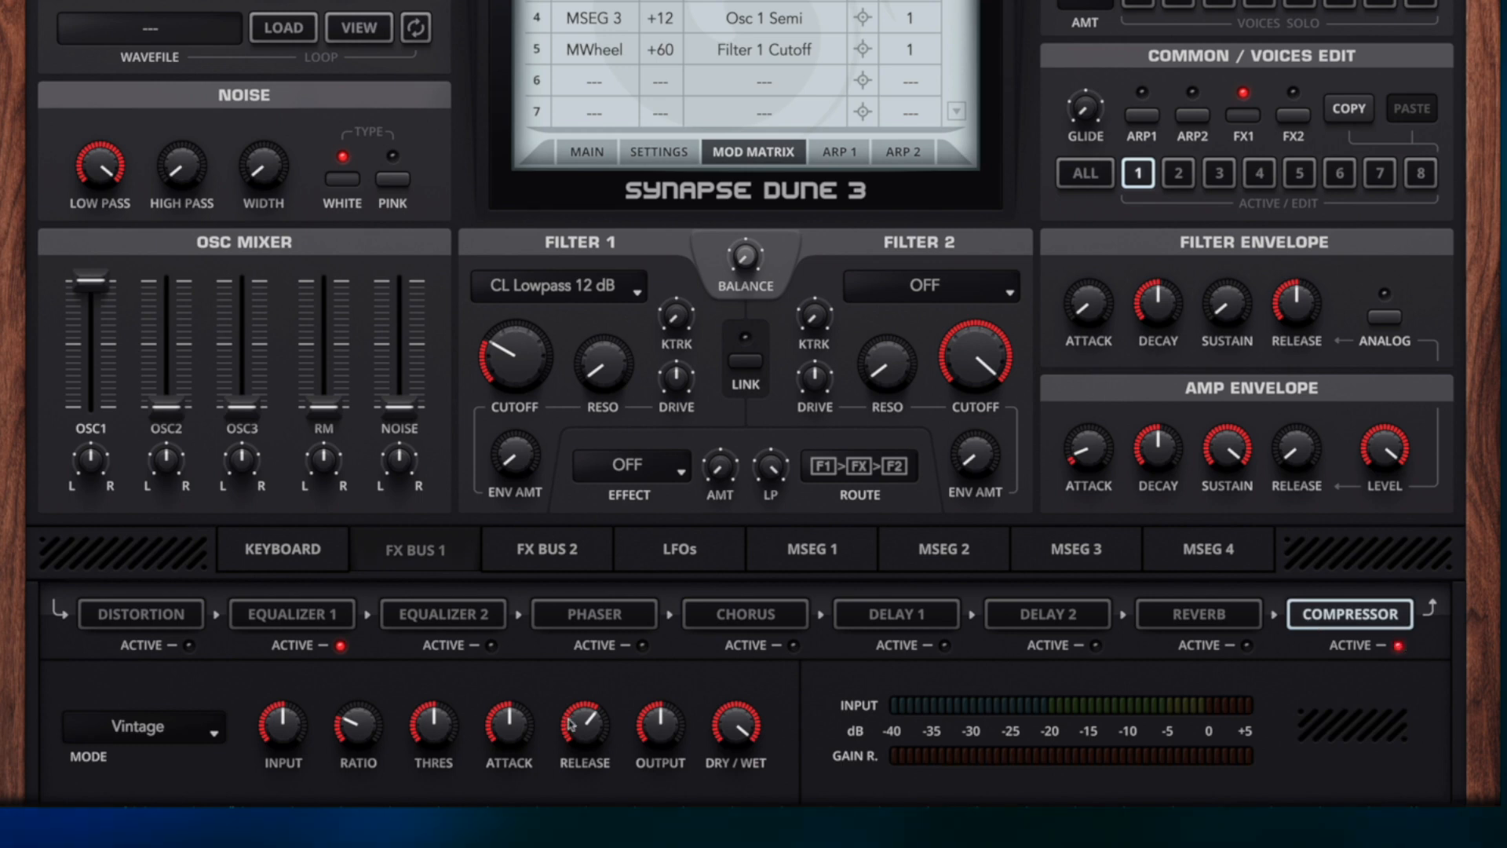
pyautogui.click(115, 727)
pyautogui.click(122, 721)
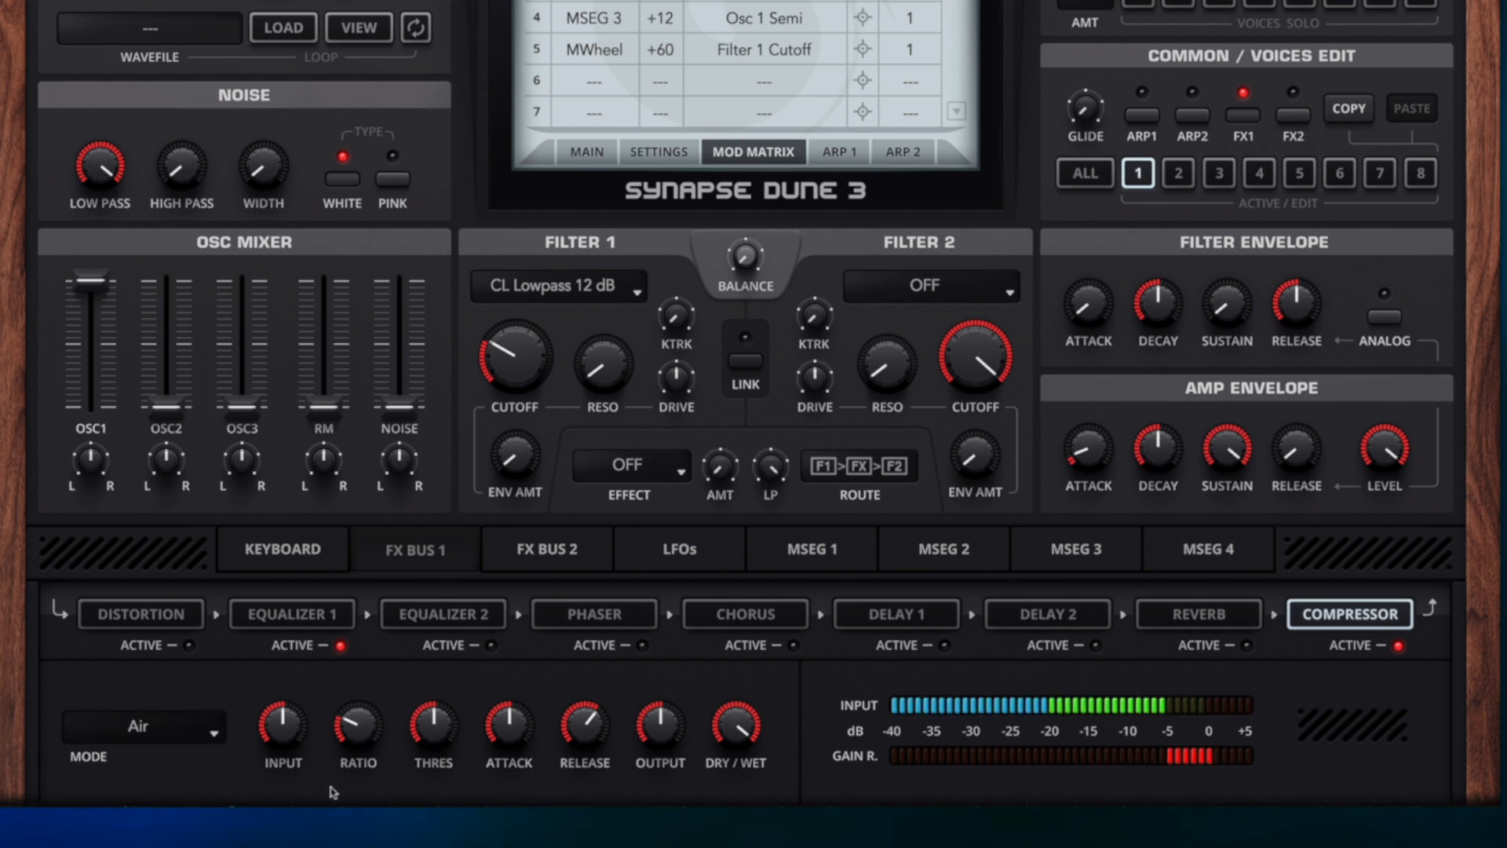
# Raise the compressor's ratio and attack, and lower its threshold and release.
pyautogui.moveTo(351, 710)
pyautogui.moveTo(434, 732)
pyautogui.moveTo(434, 733); pyautogui.dragTo(546, 801)
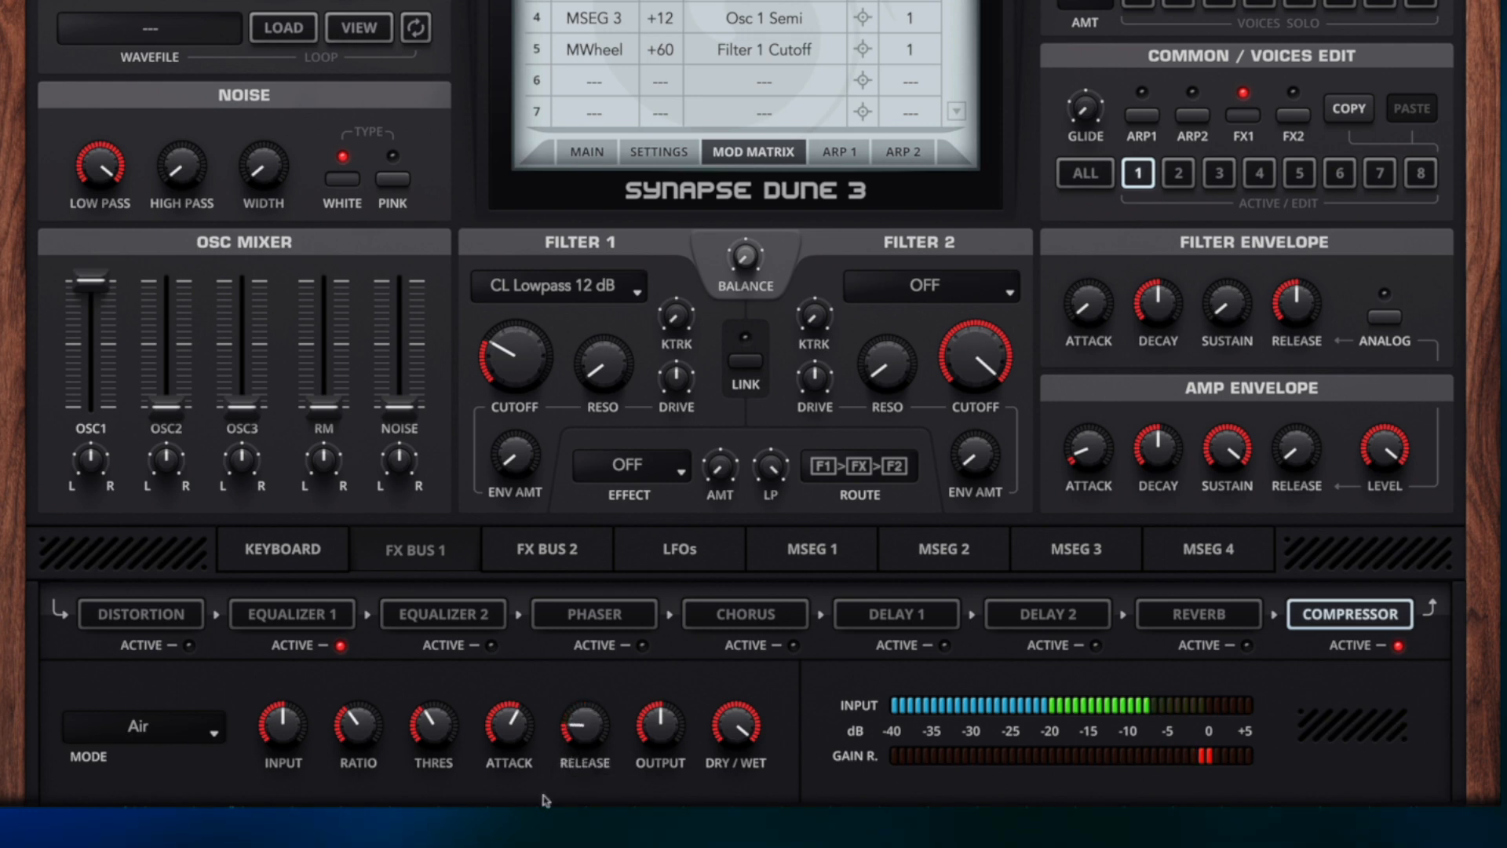
# Compare the sound with the compressor bypassed, and slightly reduce its output level and dry/wet mix.
pyautogui.click(1398, 645)
pyautogui.click(1398, 645)
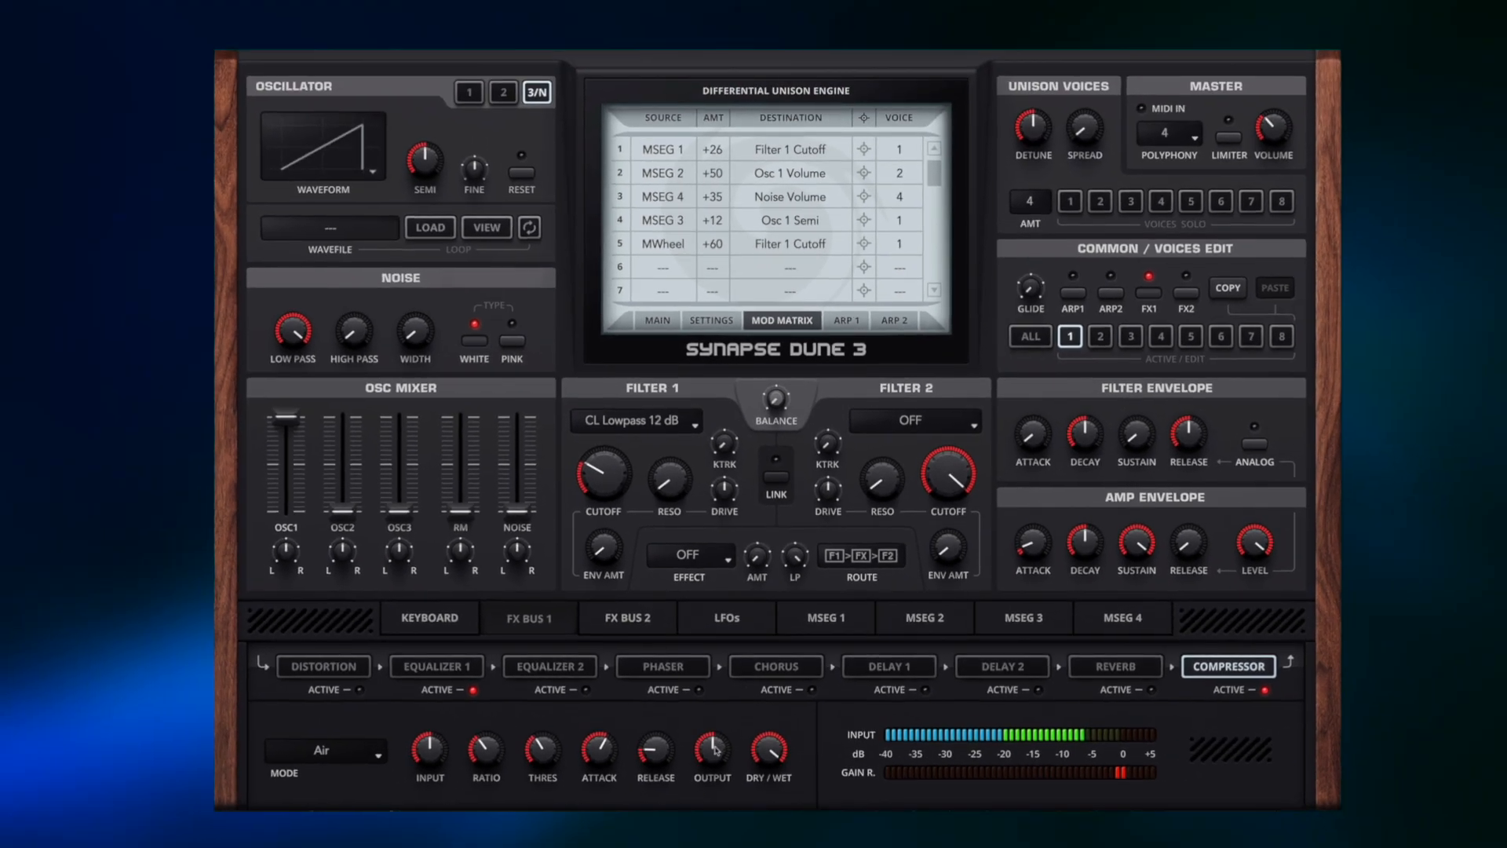
pyautogui.moveTo(714, 749); pyautogui.dragTo(774, 781)
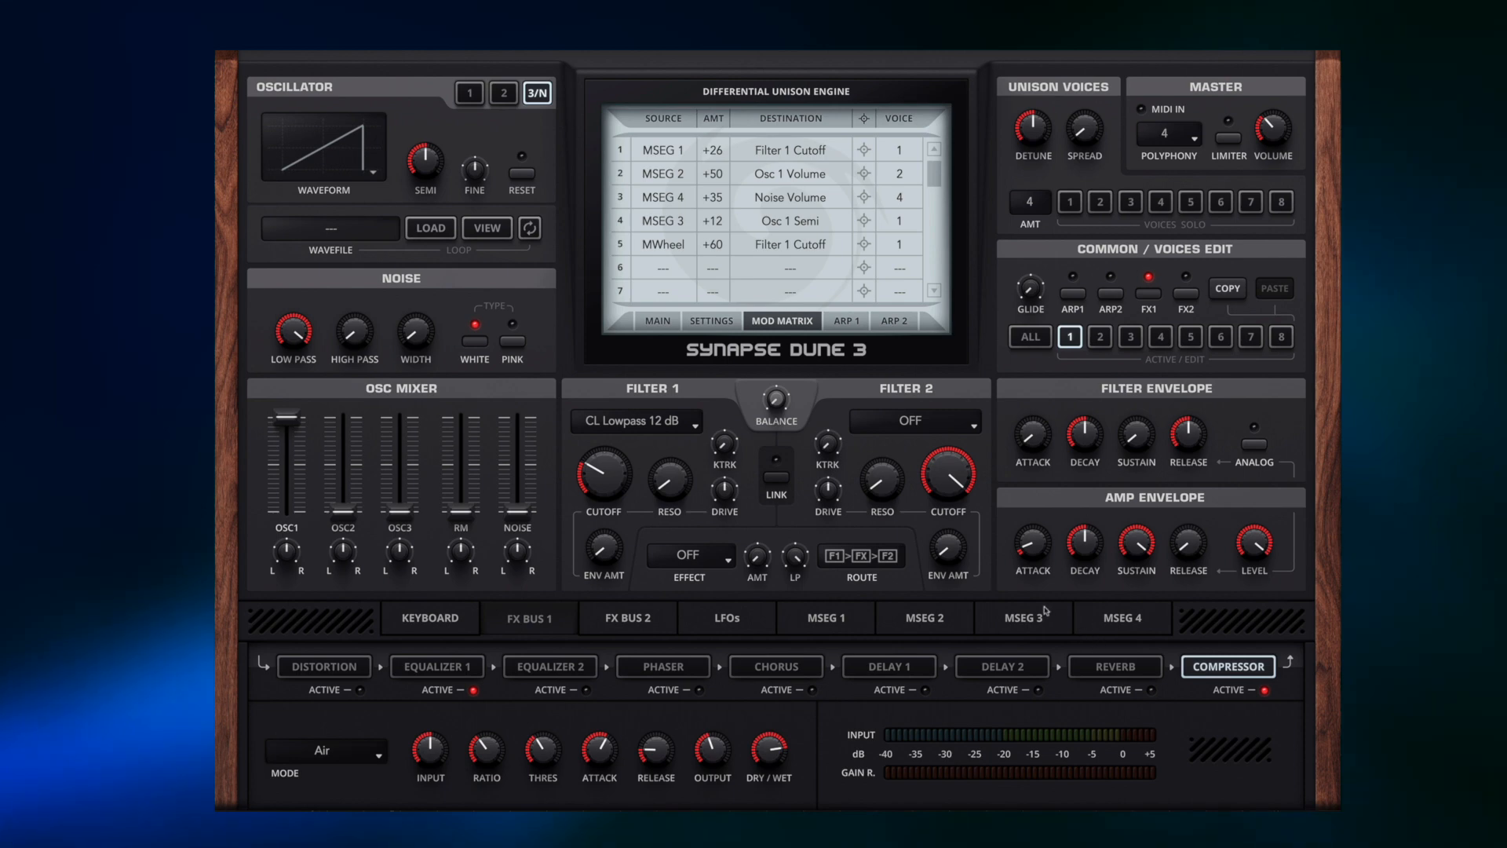
# Select voice 3 for editing, solo it, and switch its effects routing from FX1 to FX2.
pyautogui.click(1132, 338)
pyautogui.click(1131, 202)
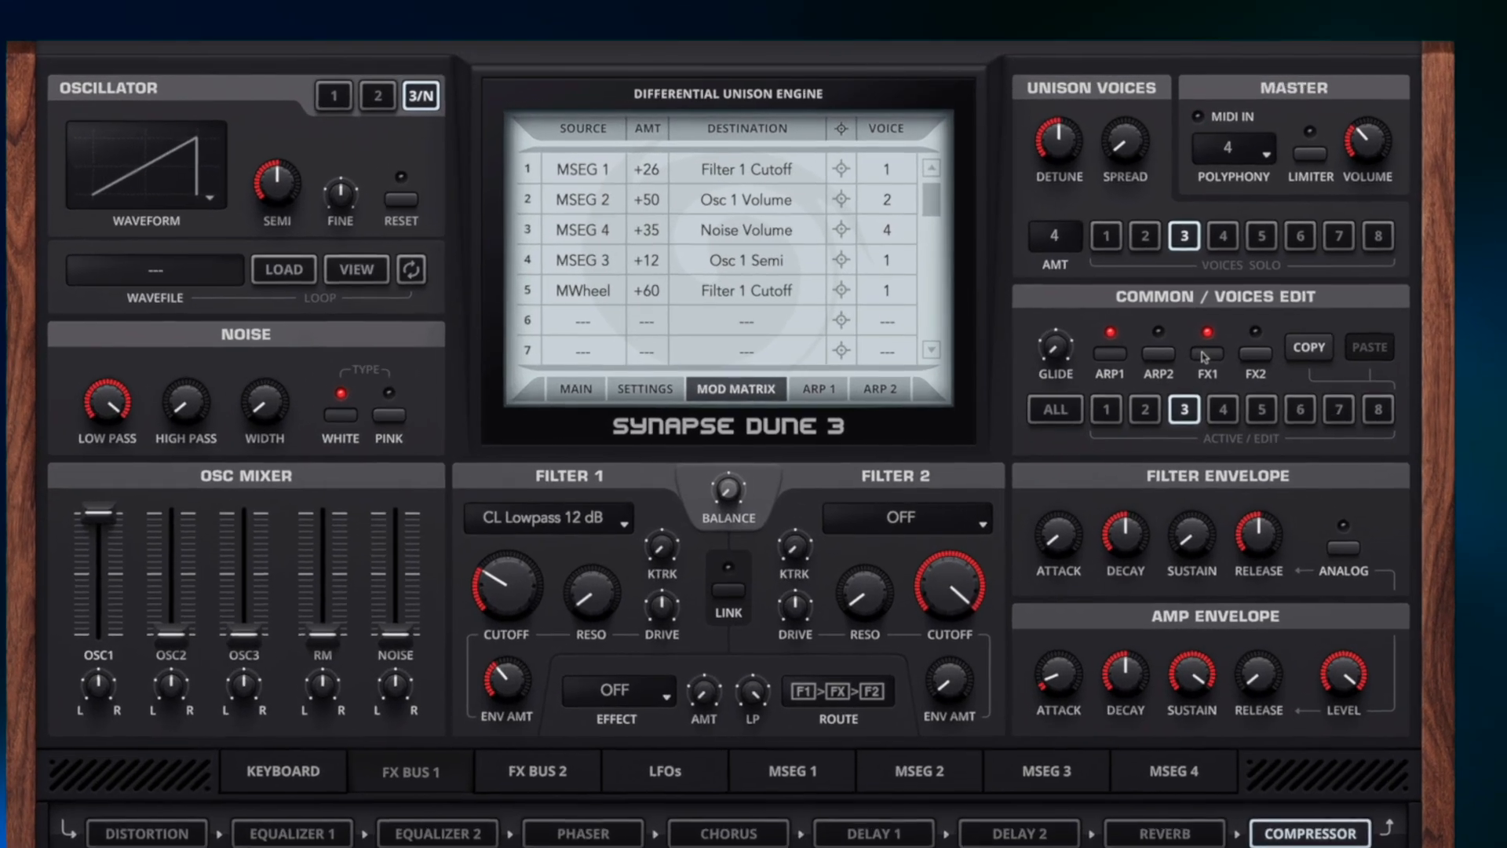
pyautogui.click(1153, 304)
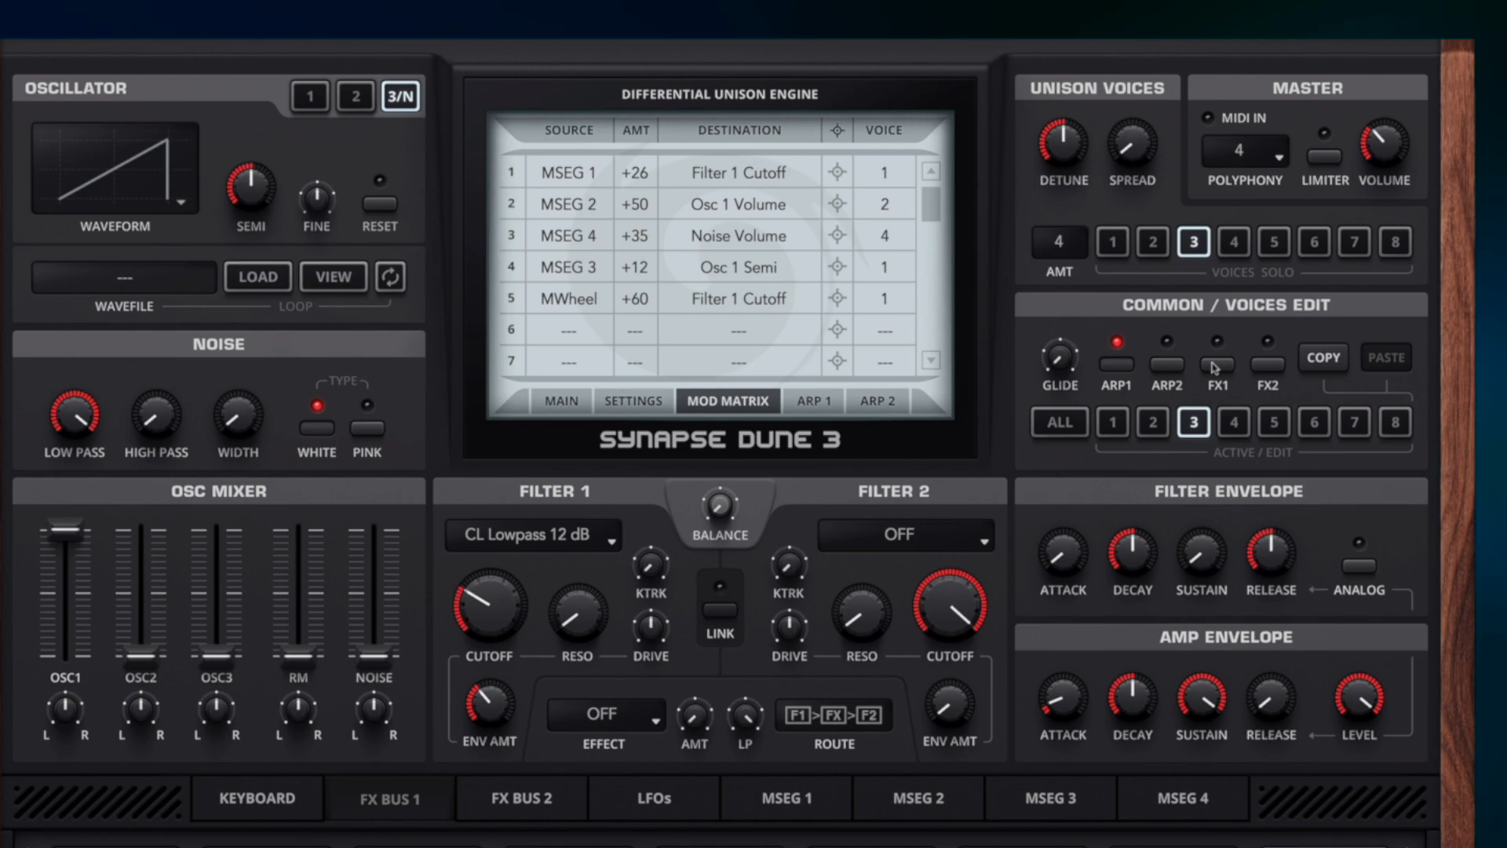
pyautogui.click(1267, 365)
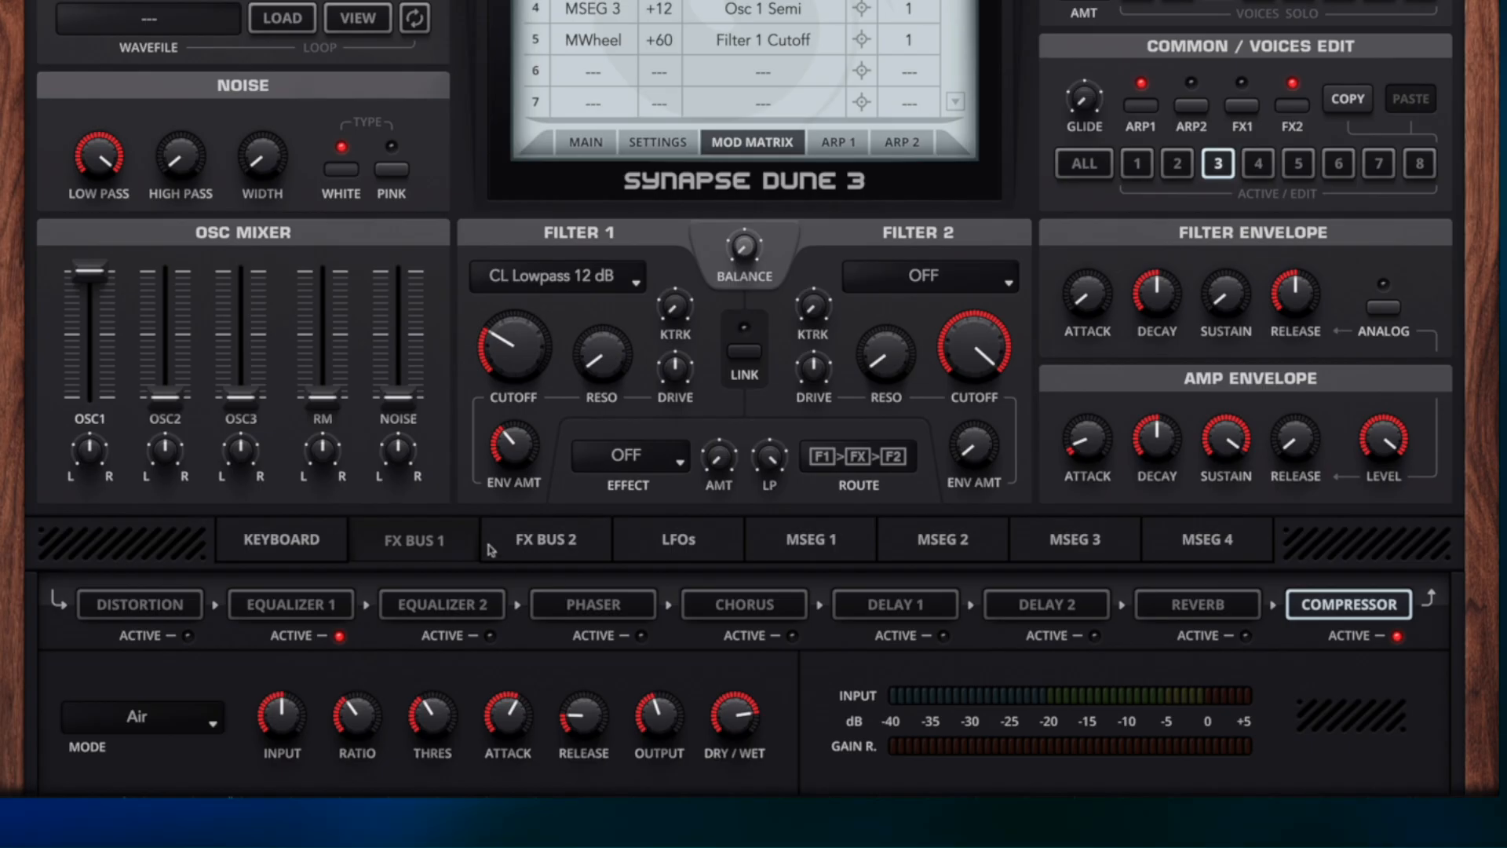
# Enable Delay 1 on FX bus 2 and open its settings.
pyautogui.click(497, 799)
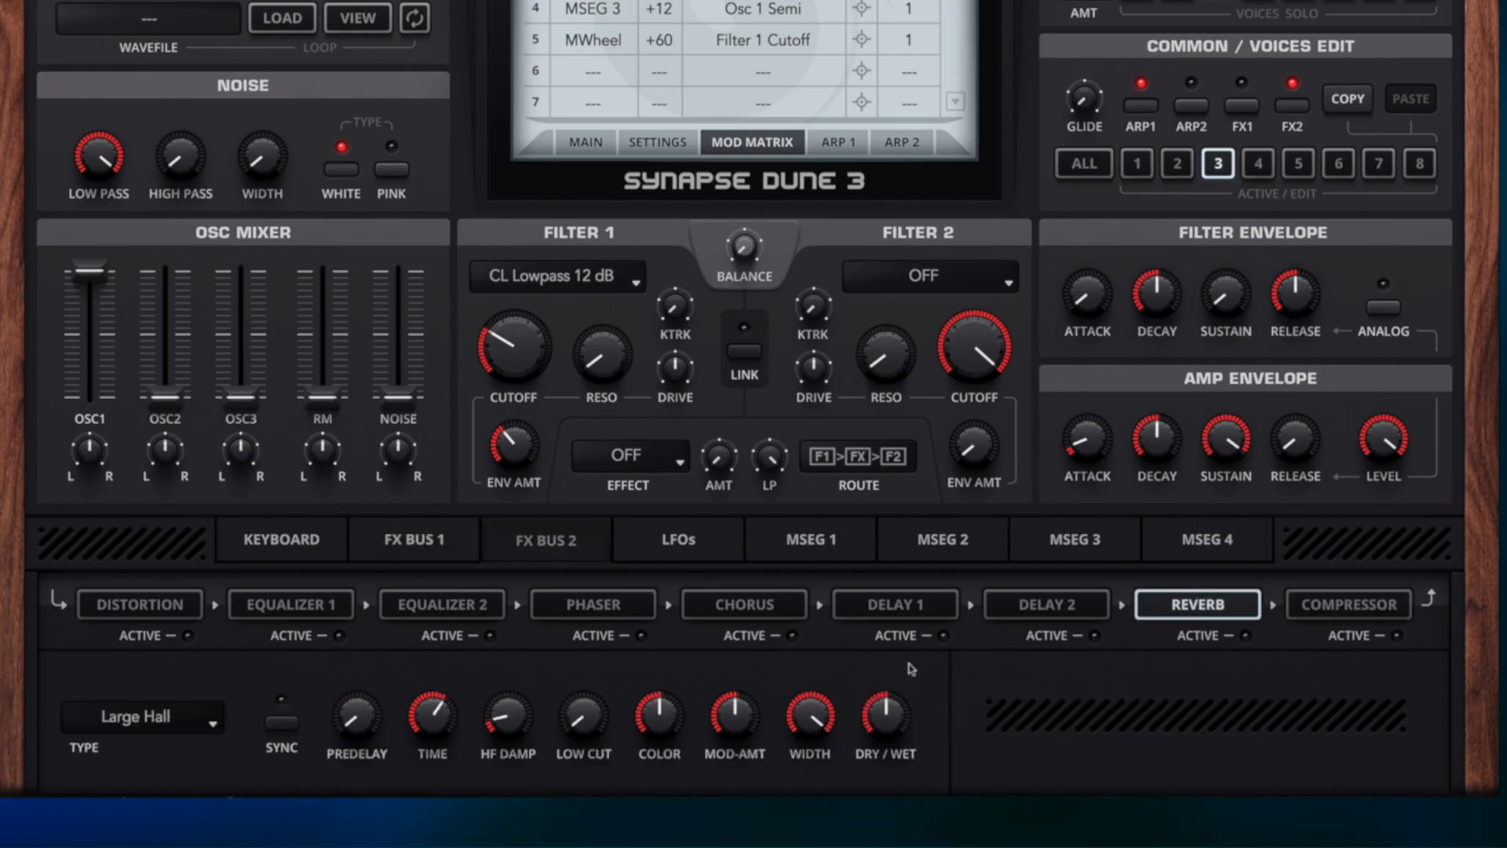
pyautogui.click(944, 636)
pyautogui.click(919, 606)
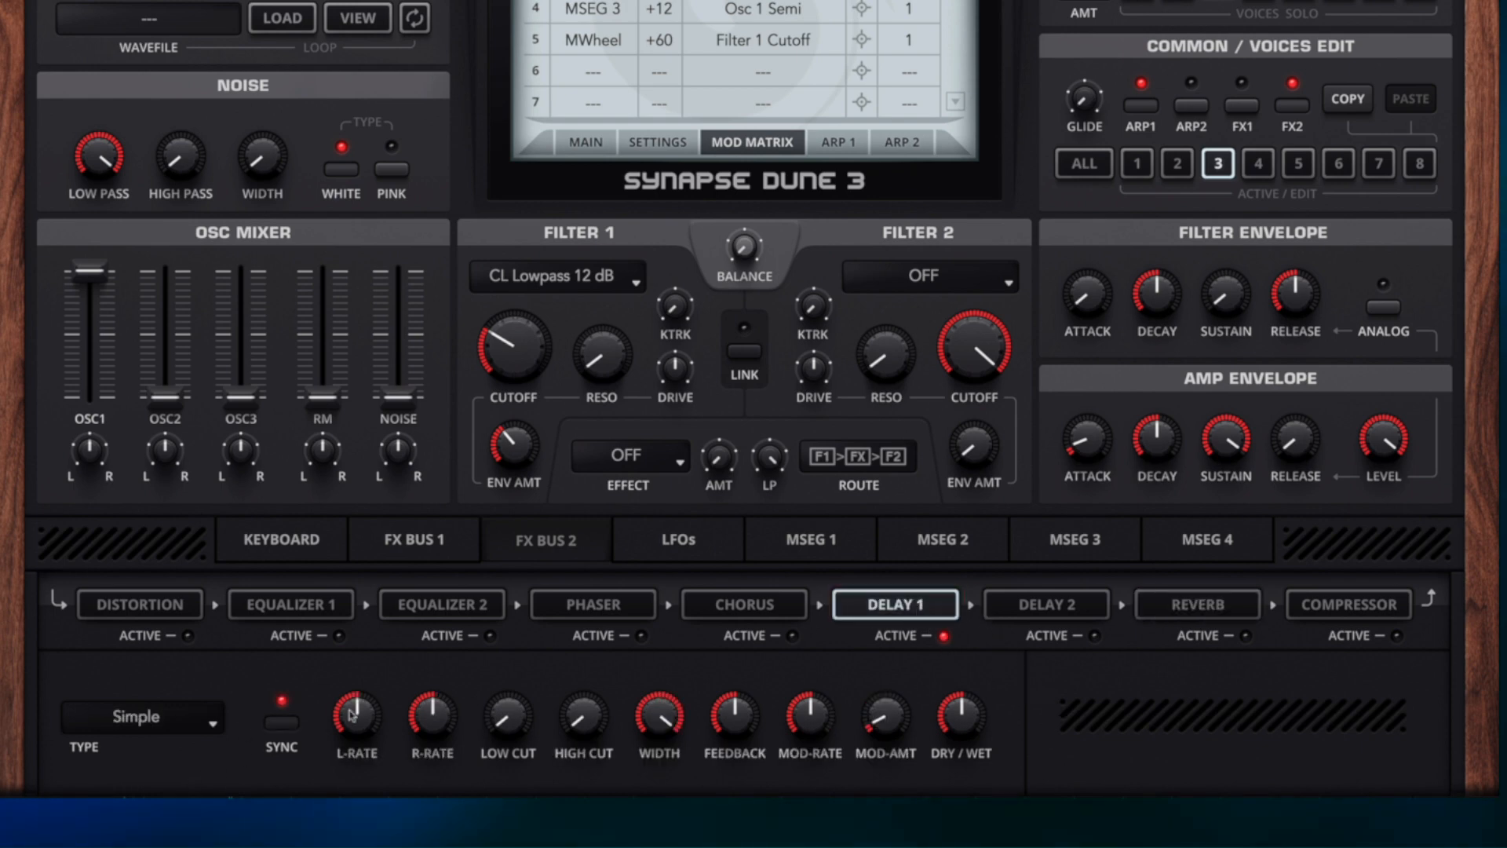
# Lower Delay 1's right rate and mod rate, set low cut to 33% and high cut to 12%, and raise its mod amount and dry/wet mix.
pyautogui.moveTo(445, 726); pyautogui.dragTo(432, 742)
pyautogui.moveTo(493, 722); pyautogui.dragTo(501, 675)
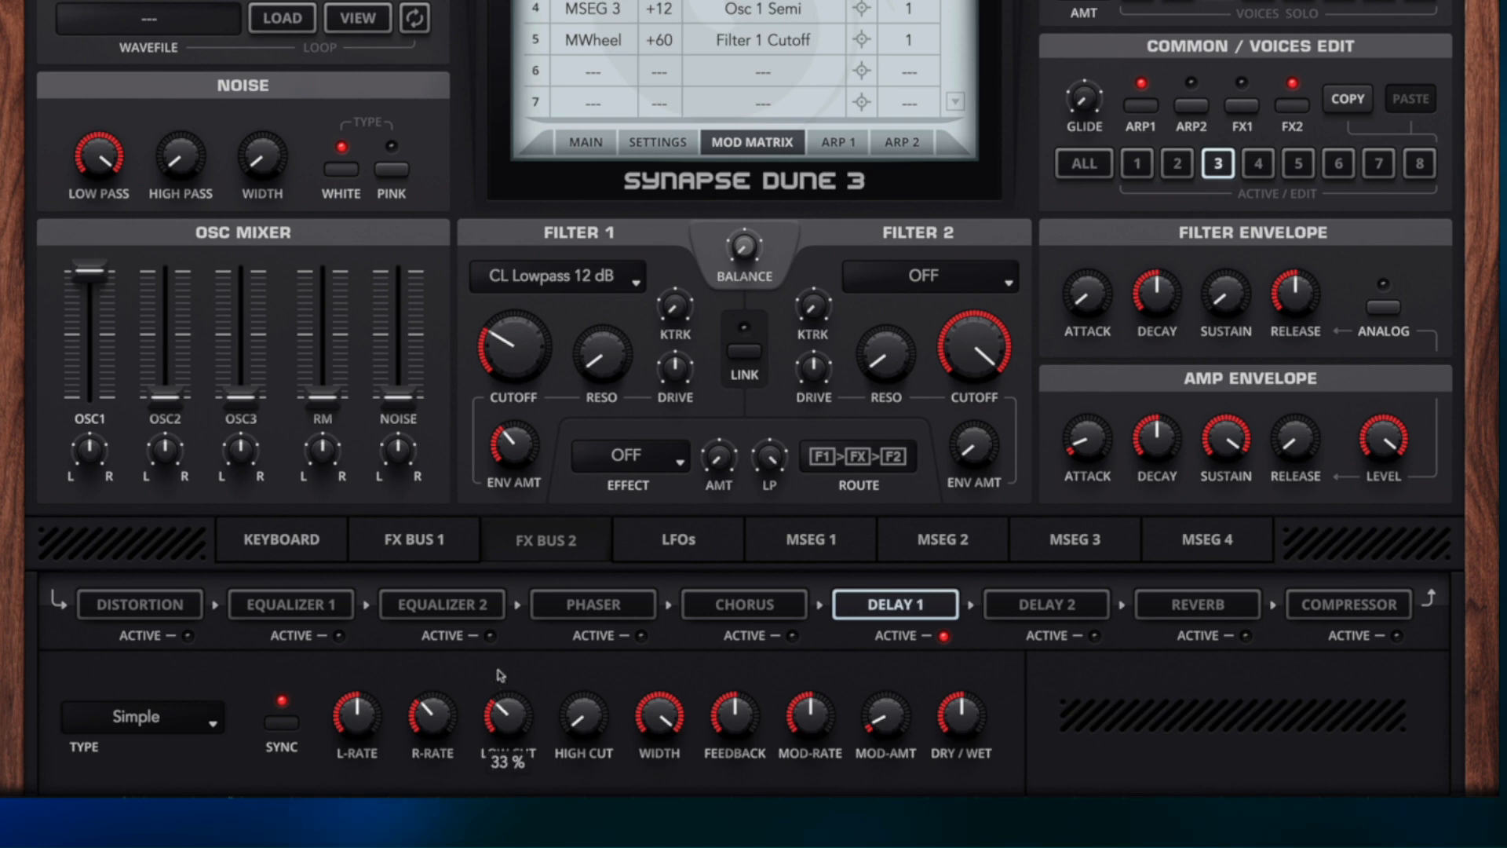
pyautogui.moveTo(590, 715); pyautogui.dragTo(587, 700)
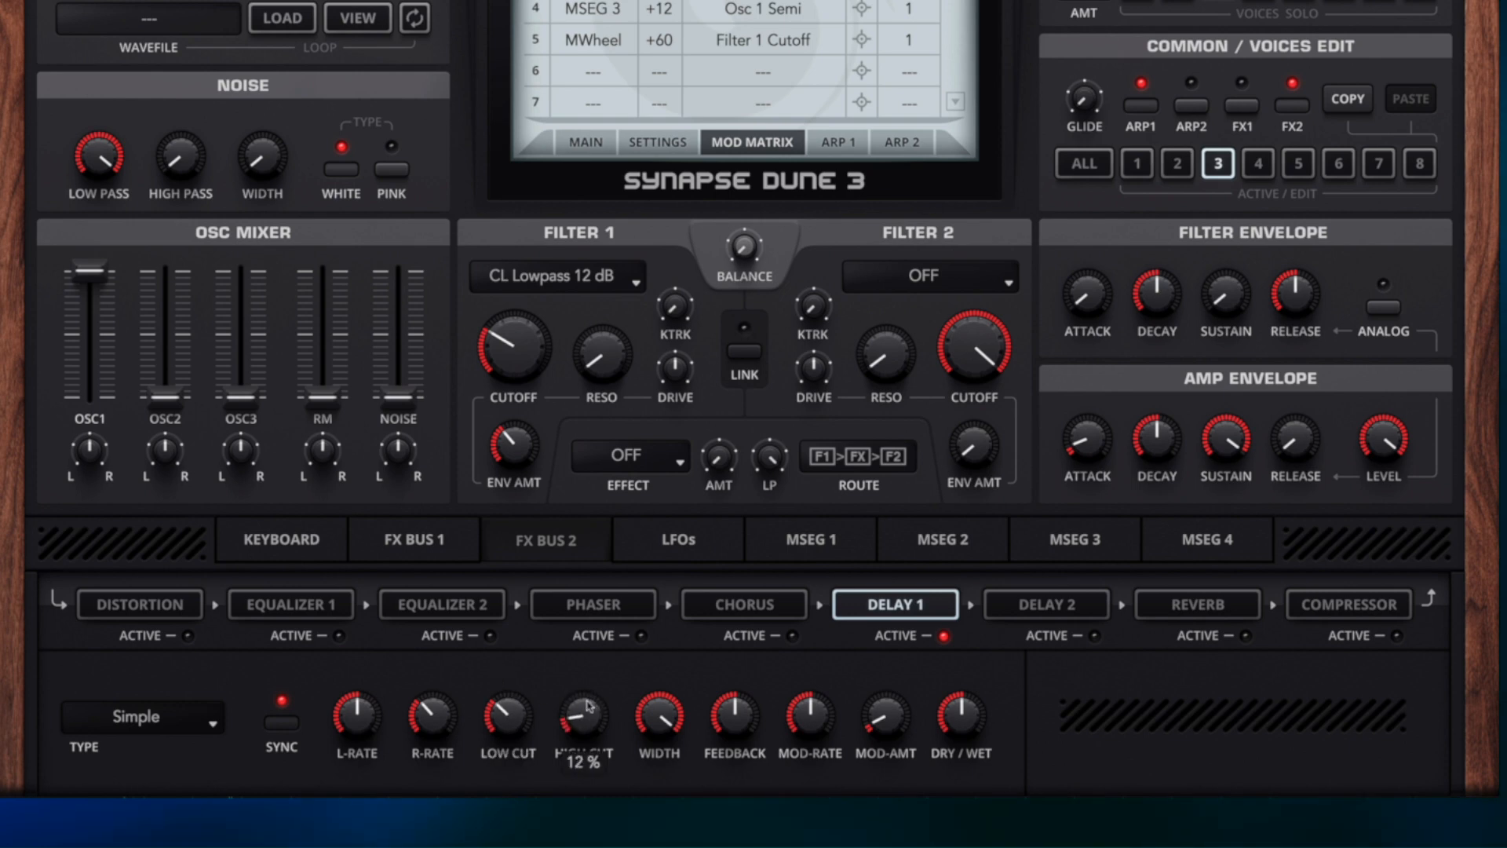
pyautogui.moveTo(813, 711)
pyautogui.mouseDown()
pyautogui.moveTo(828, 738)
pyautogui.moveTo(892, 682)
pyautogui.moveTo(822, 720)
pyautogui.moveTo(880, 682)
pyautogui.moveTo(861, 715)
pyautogui.moveTo(806, 718)
pyautogui.mouseUp()
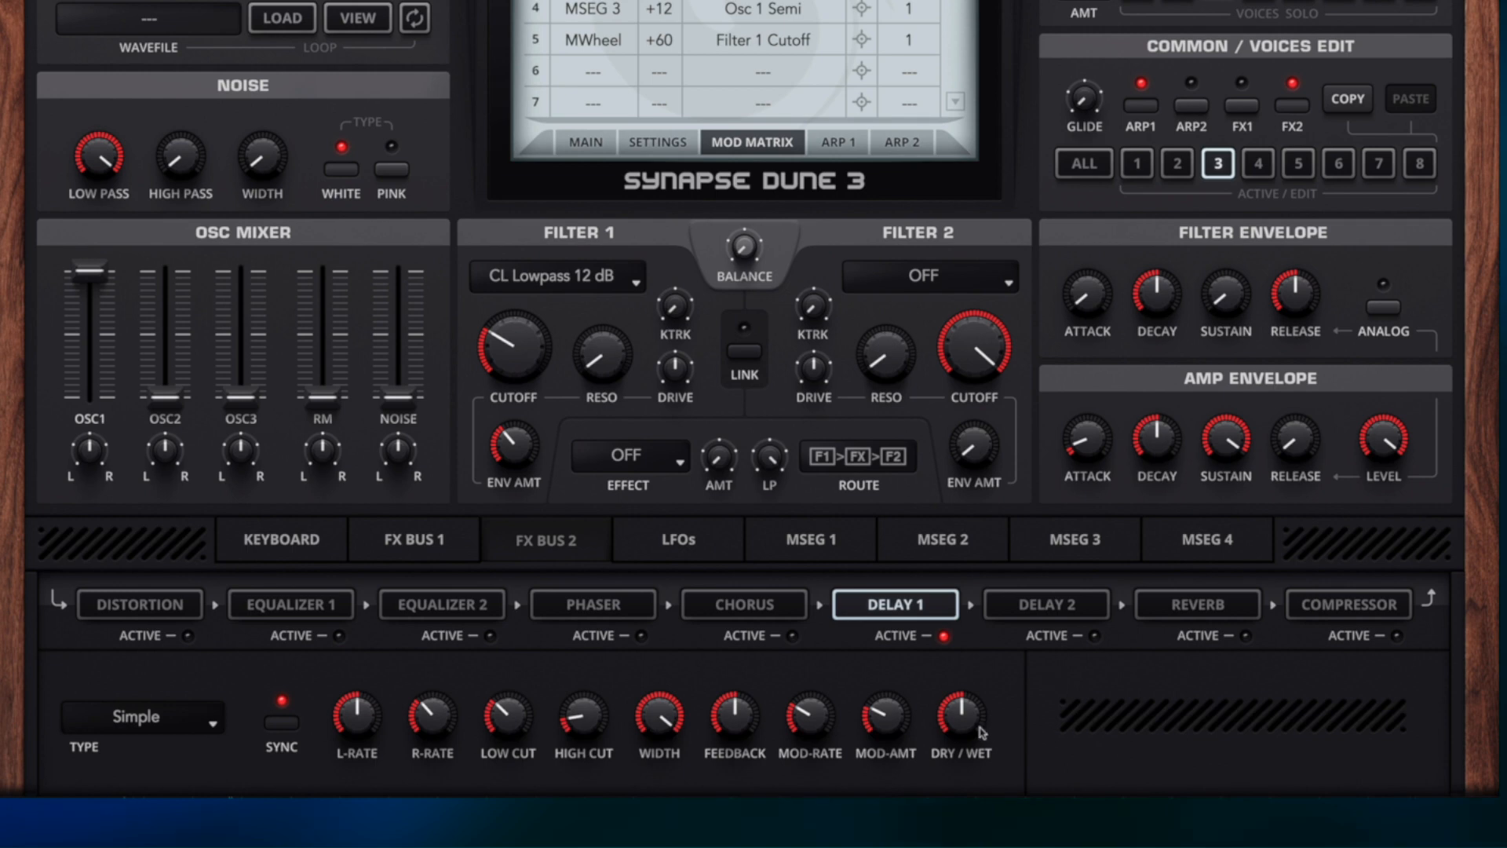
pyautogui.moveTo(985, 723); pyautogui.dragTo(981, 712)
# Enable the reverb on FX bus 2, set its type to Stadium, turn on sync, and raise the predelay.
pyautogui.click(1217, 604)
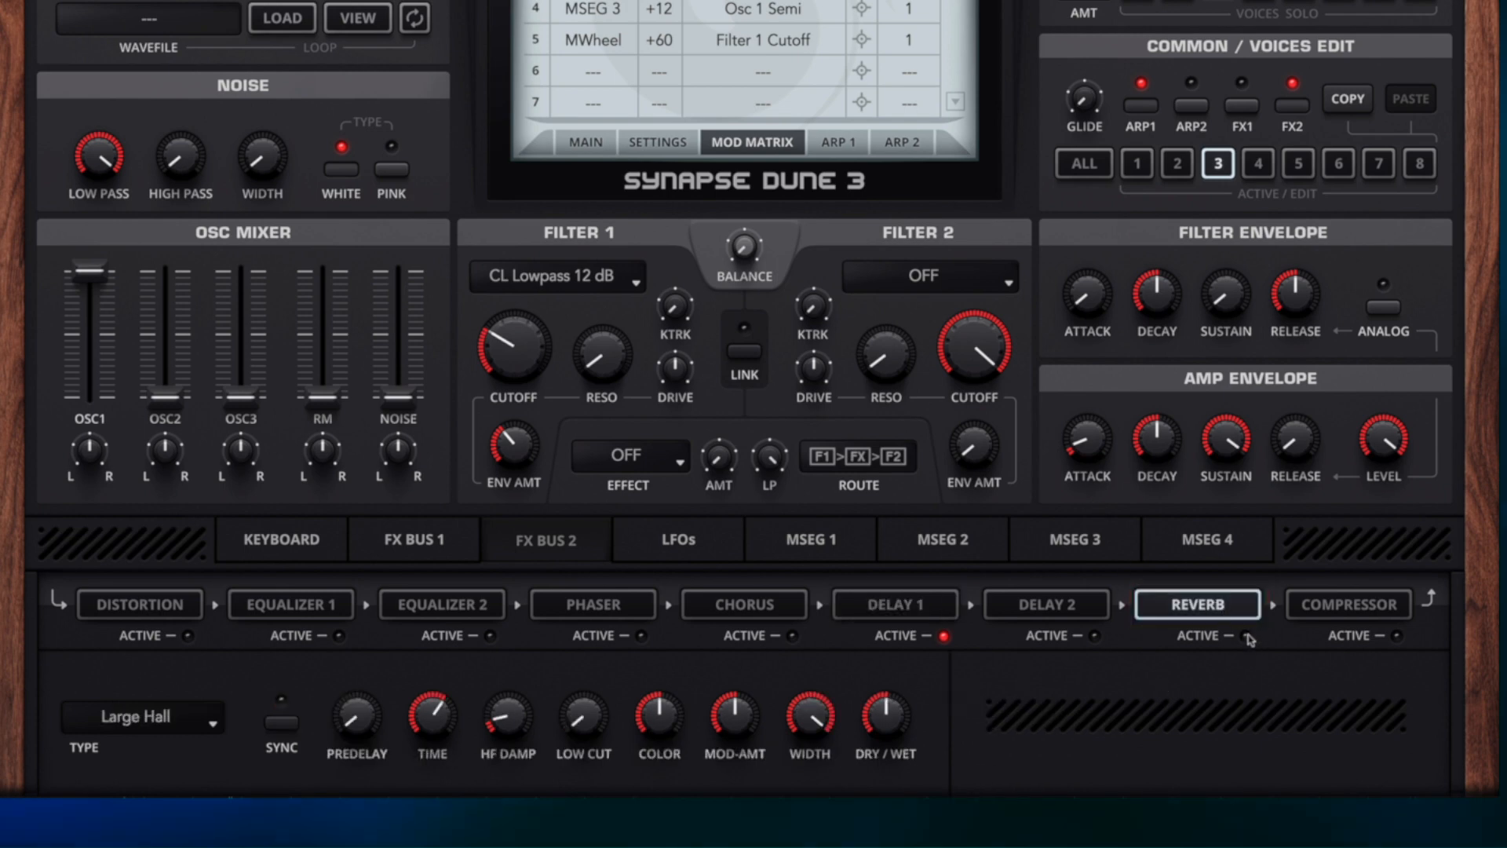
pyautogui.click(137, 717)
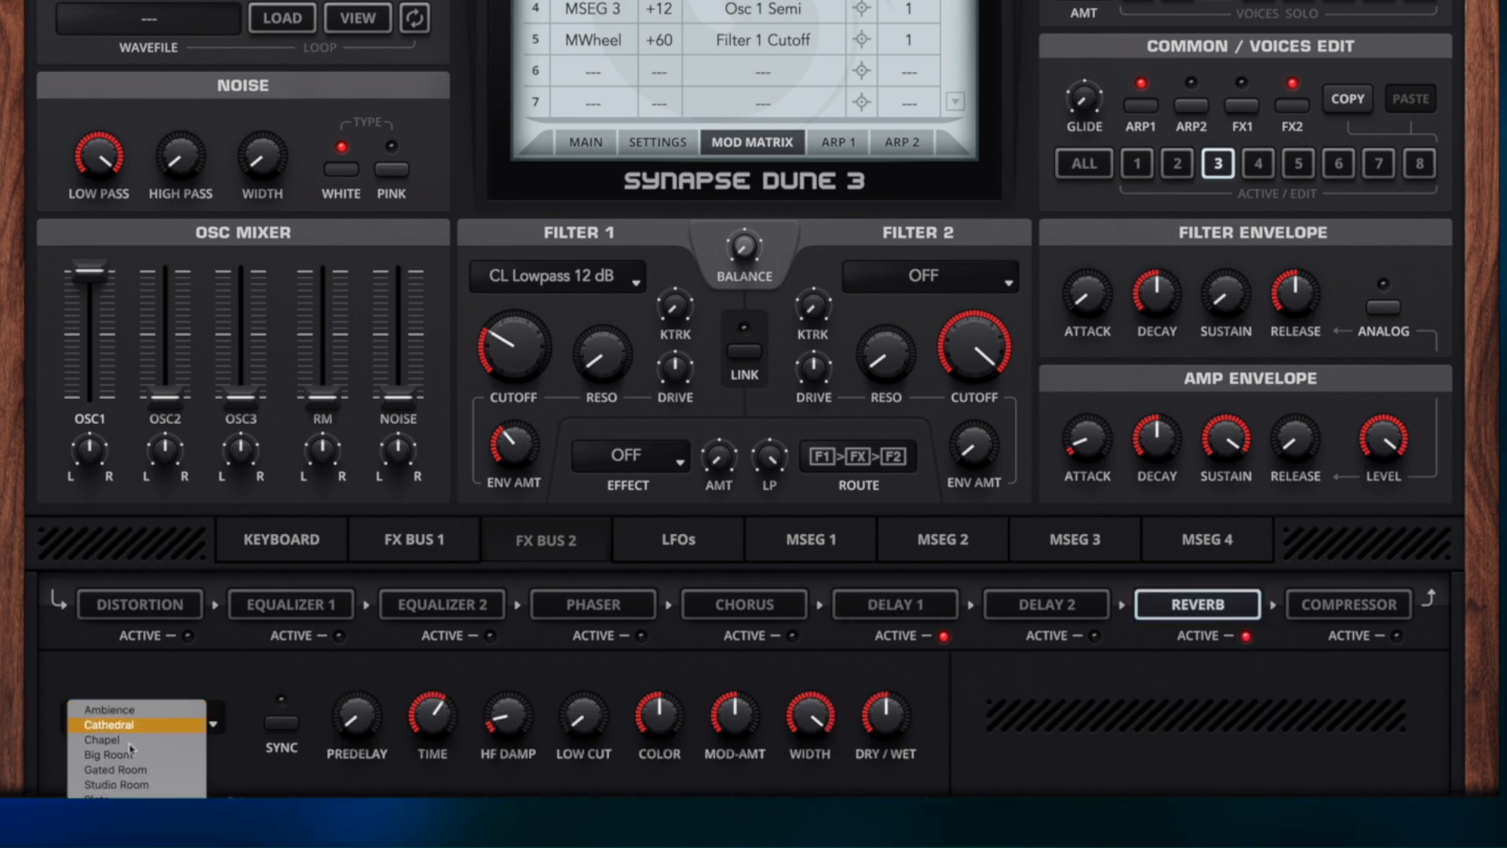
pyautogui.click(108, 816)
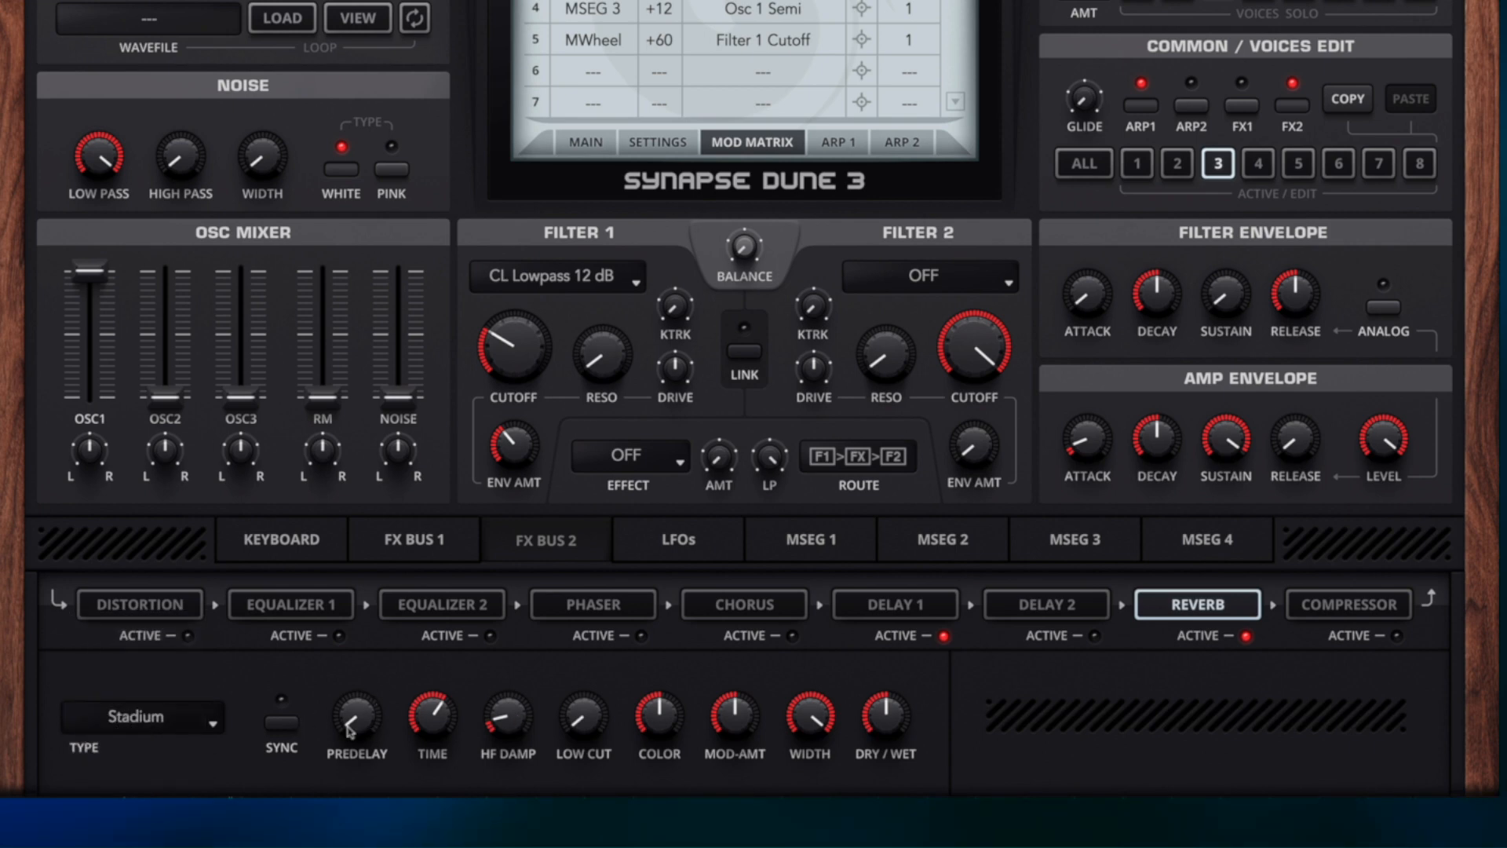
pyautogui.click(281, 723)
pyautogui.moveTo(354, 726); pyautogui.dragTo(352, 670)
pyautogui.moveTo(351, 710); pyautogui.dragTo(357, 658)
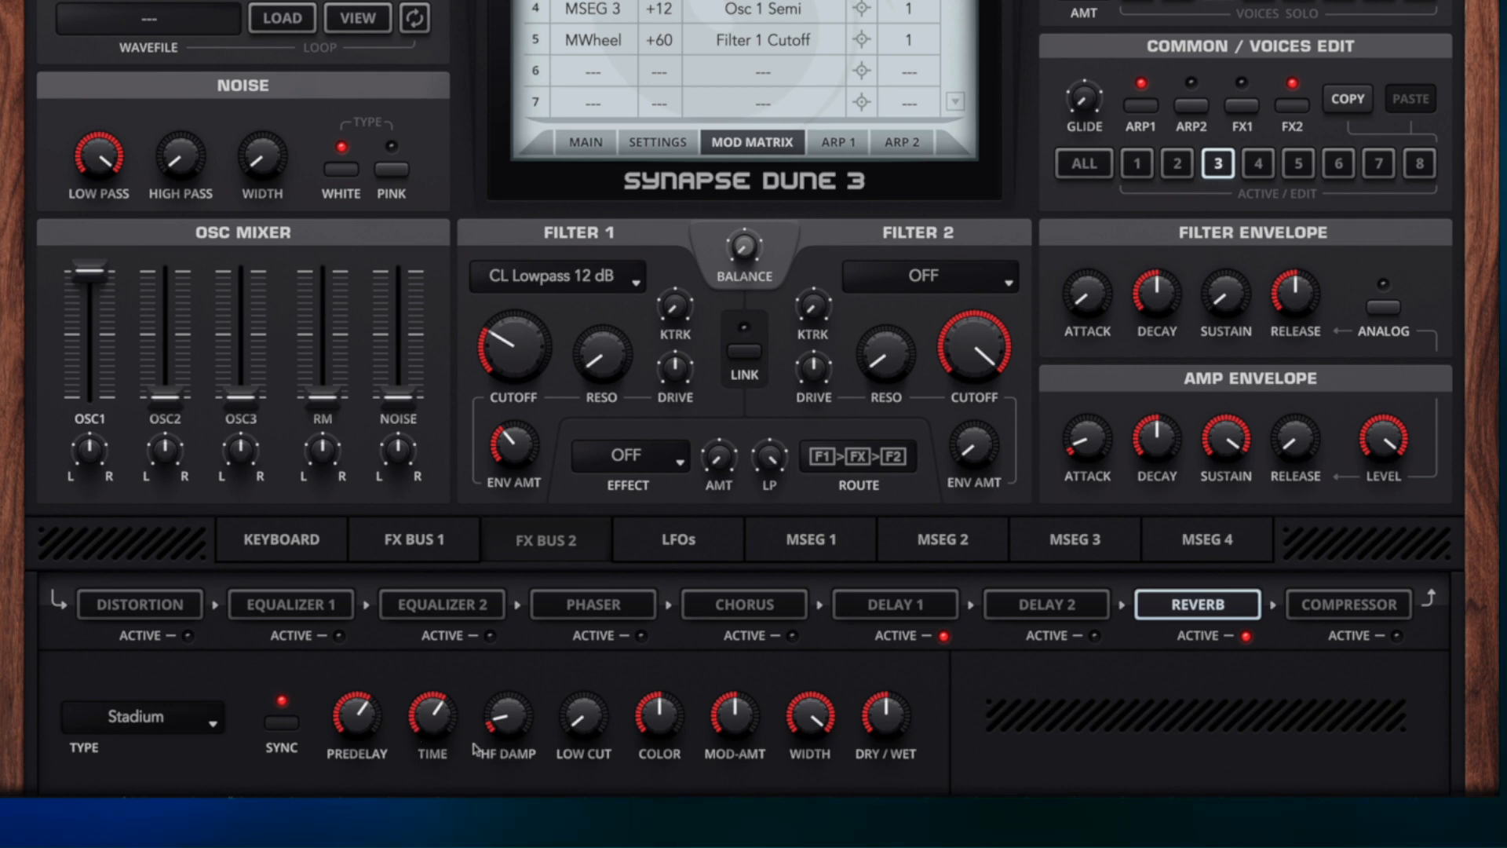
# Raise the reverb's HF damping, color and dry/wet mix, and lower its modulation amount.
pyautogui.moveTo(522, 732); pyautogui.dragTo(512, 704)
pyautogui.moveTo(656, 717)
pyautogui.mouseDown()
pyautogui.moveTo(668, 663)
pyautogui.moveTo(659, 698)
pyautogui.mouseUp()
pyautogui.moveTo(738, 726); pyautogui.dragTo(725, 765)
pyautogui.moveTo(920, 742); pyautogui.dragTo(902, 714)
# Add a mod-wheel modulation of +62 to Filter 1 Cutoff for voice 3, and set voice 1's mod-wheel cutoff amount to +24.
pyautogui.click(571, 85)
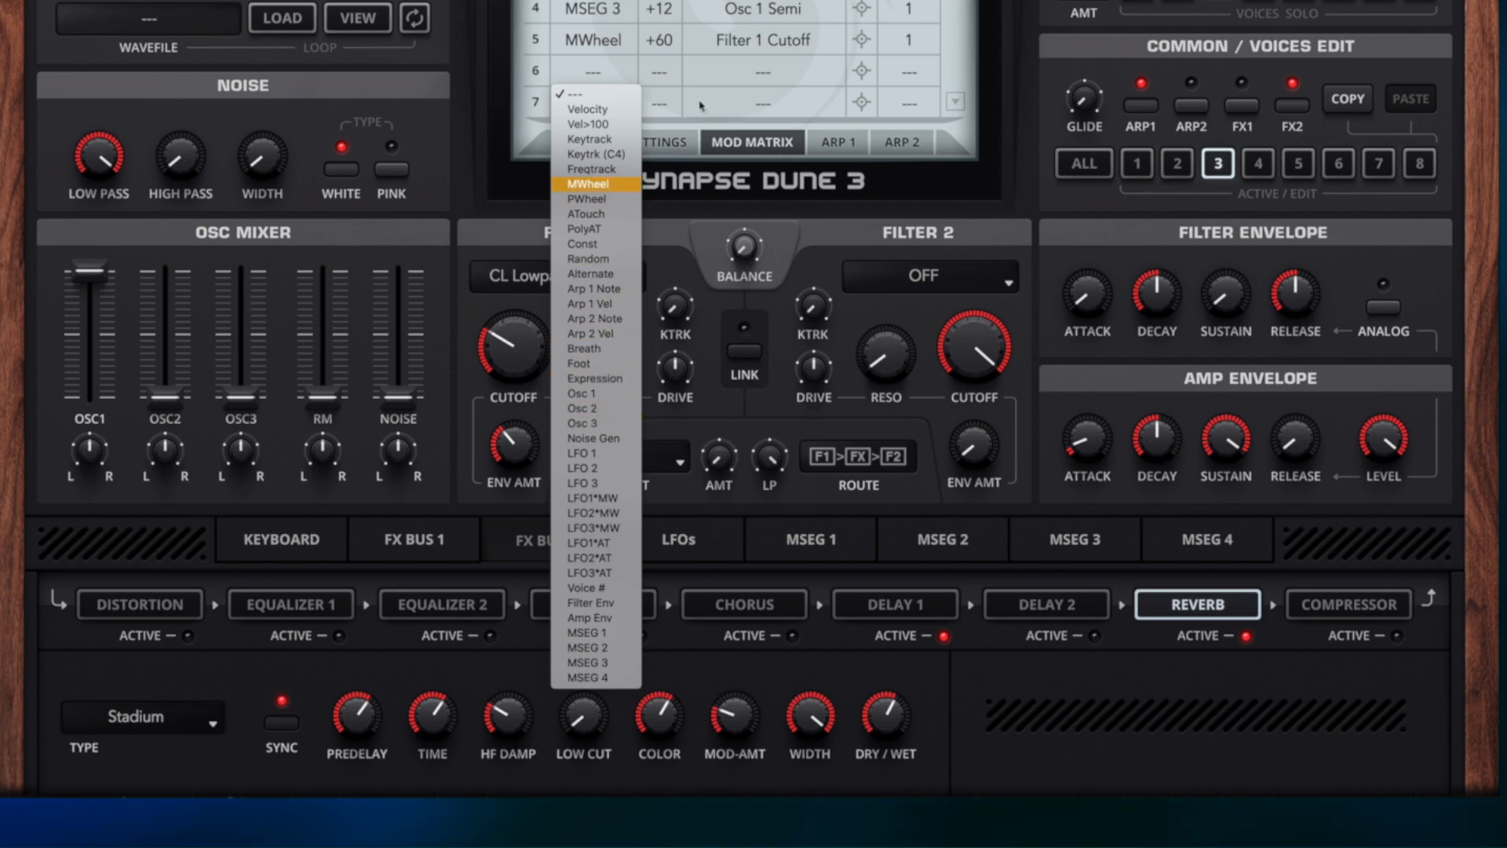
pyautogui.click(609, 184)
pyautogui.moveTo(862, 72); pyautogui.dragTo(497, 367)
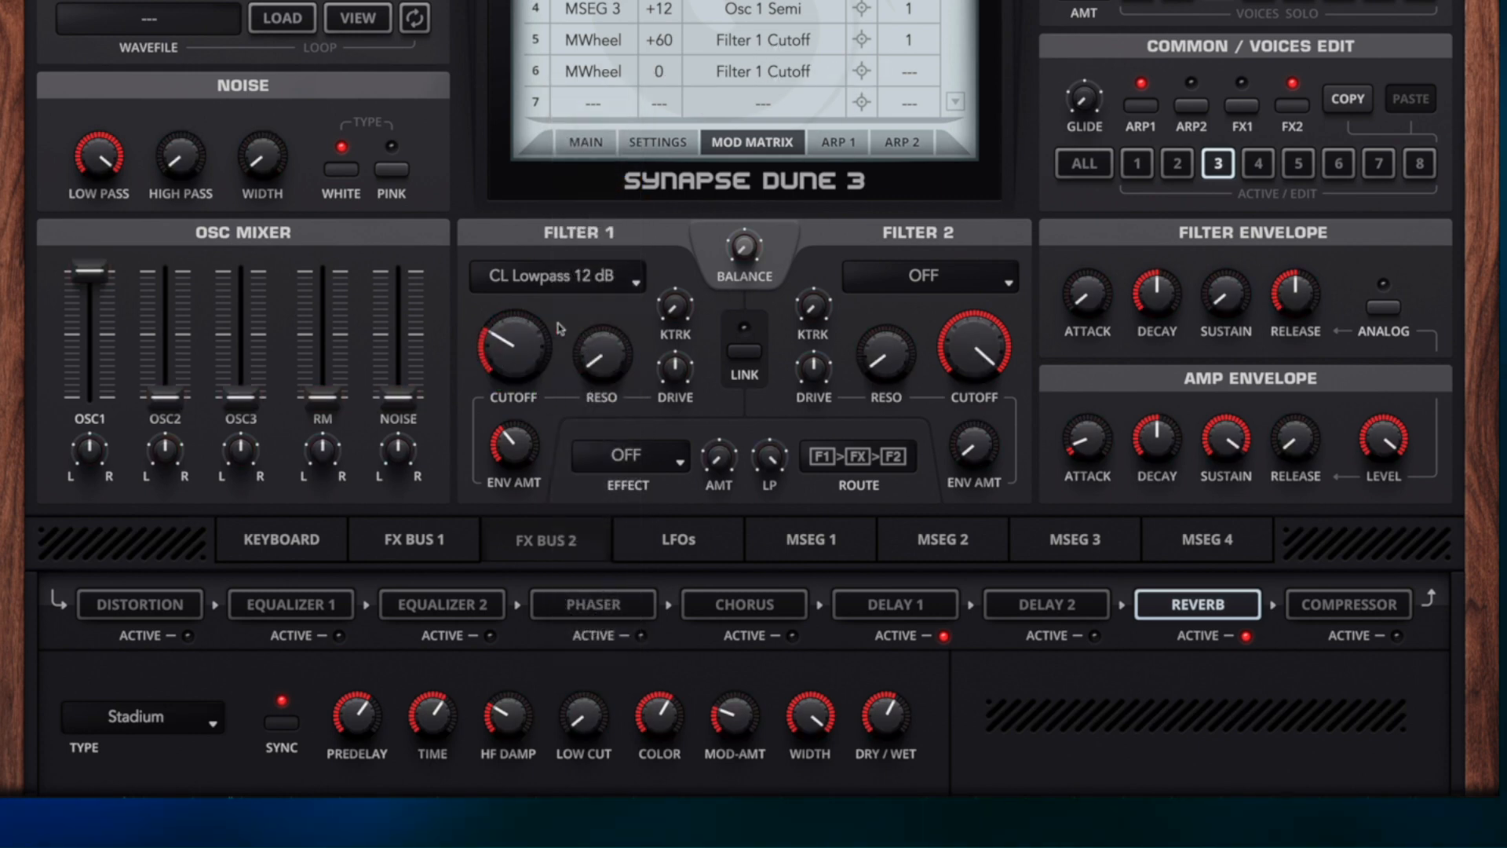
pyautogui.click(904, 71)
pyautogui.moveTo(665, 76); pyautogui.dragTo(673, 38)
pyautogui.moveTo(665, 69); pyautogui.dragTo(672, 51)
pyautogui.moveTo(679, 33); pyautogui.dragTo(660, 66)
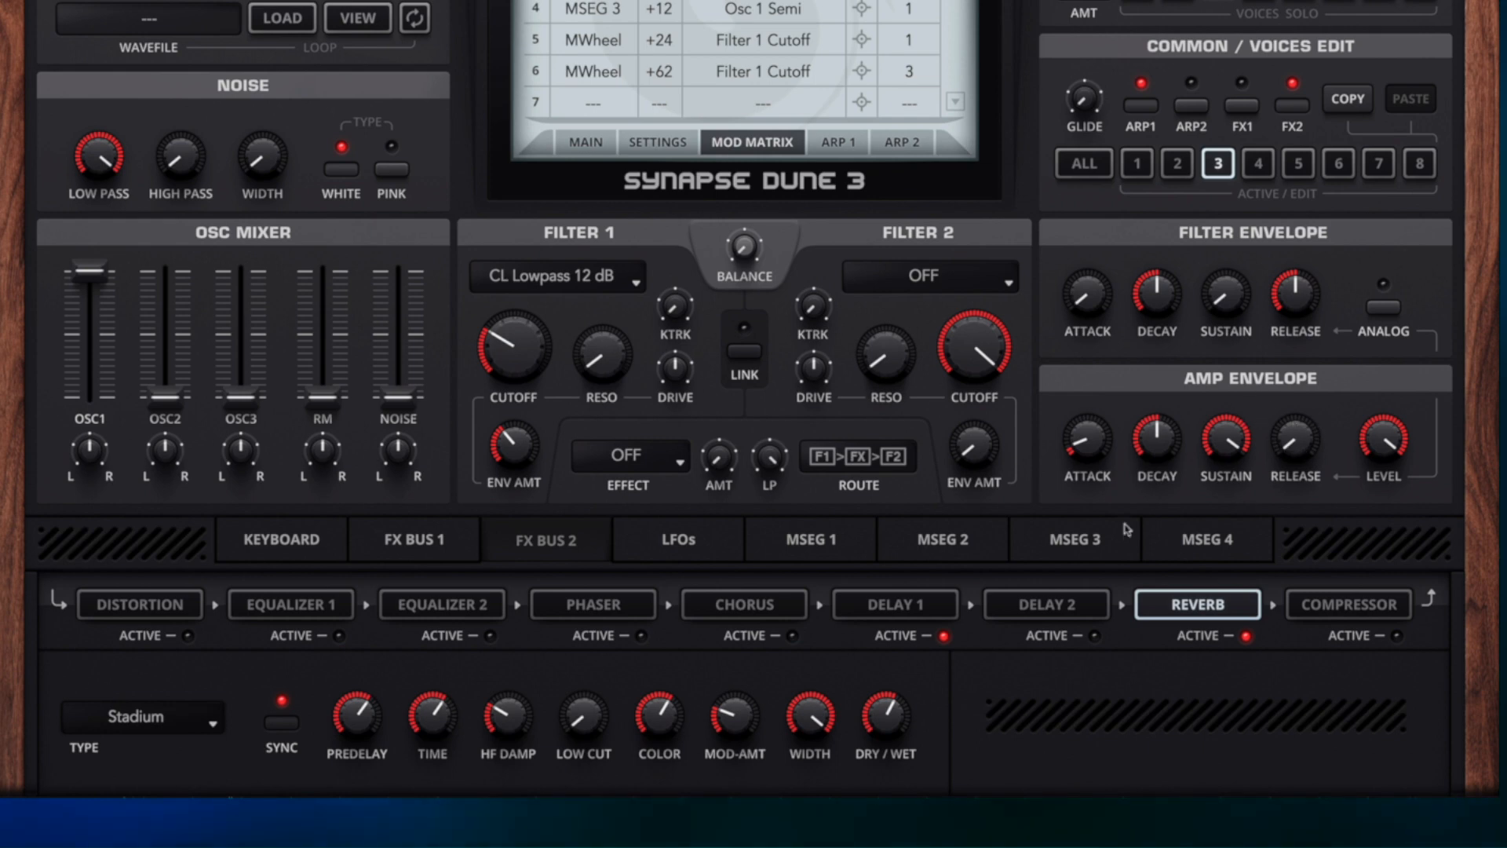
# Lower the sustain and raise the decay and release of voice 3's amp envelope, and audition it with the mod wheel.
pyautogui.moveTo(1223, 475); pyautogui.dragTo(1193, 593)
pyautogui.moveTo(1161, 453); pyautogui.dragTo(1289, 351)
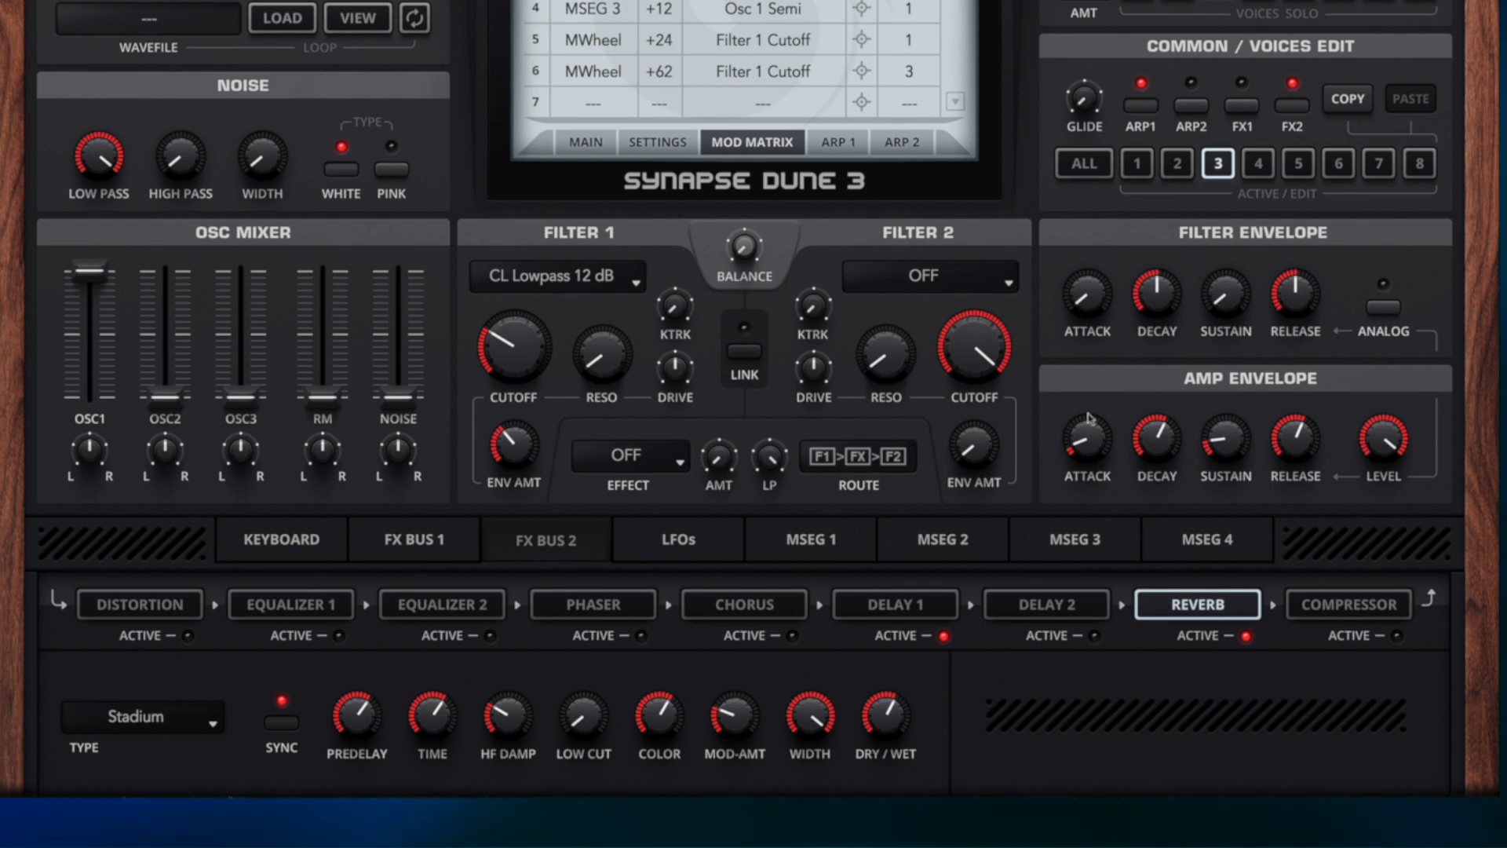
pyautogui.click(287, 549)
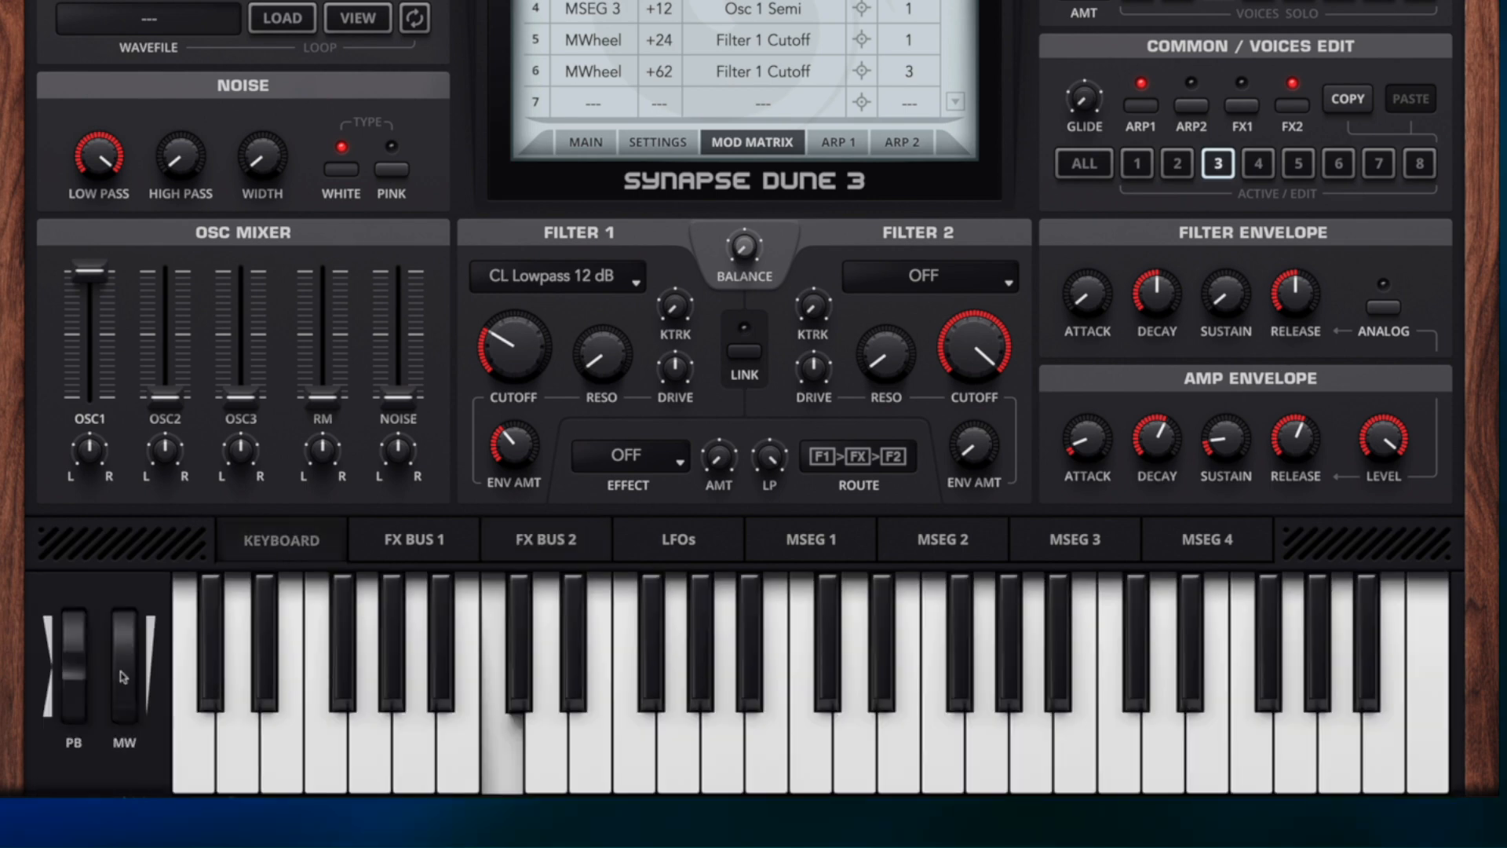
pyautogui.moveTo(131, 628); pyautogui.dragTo(127, 761)
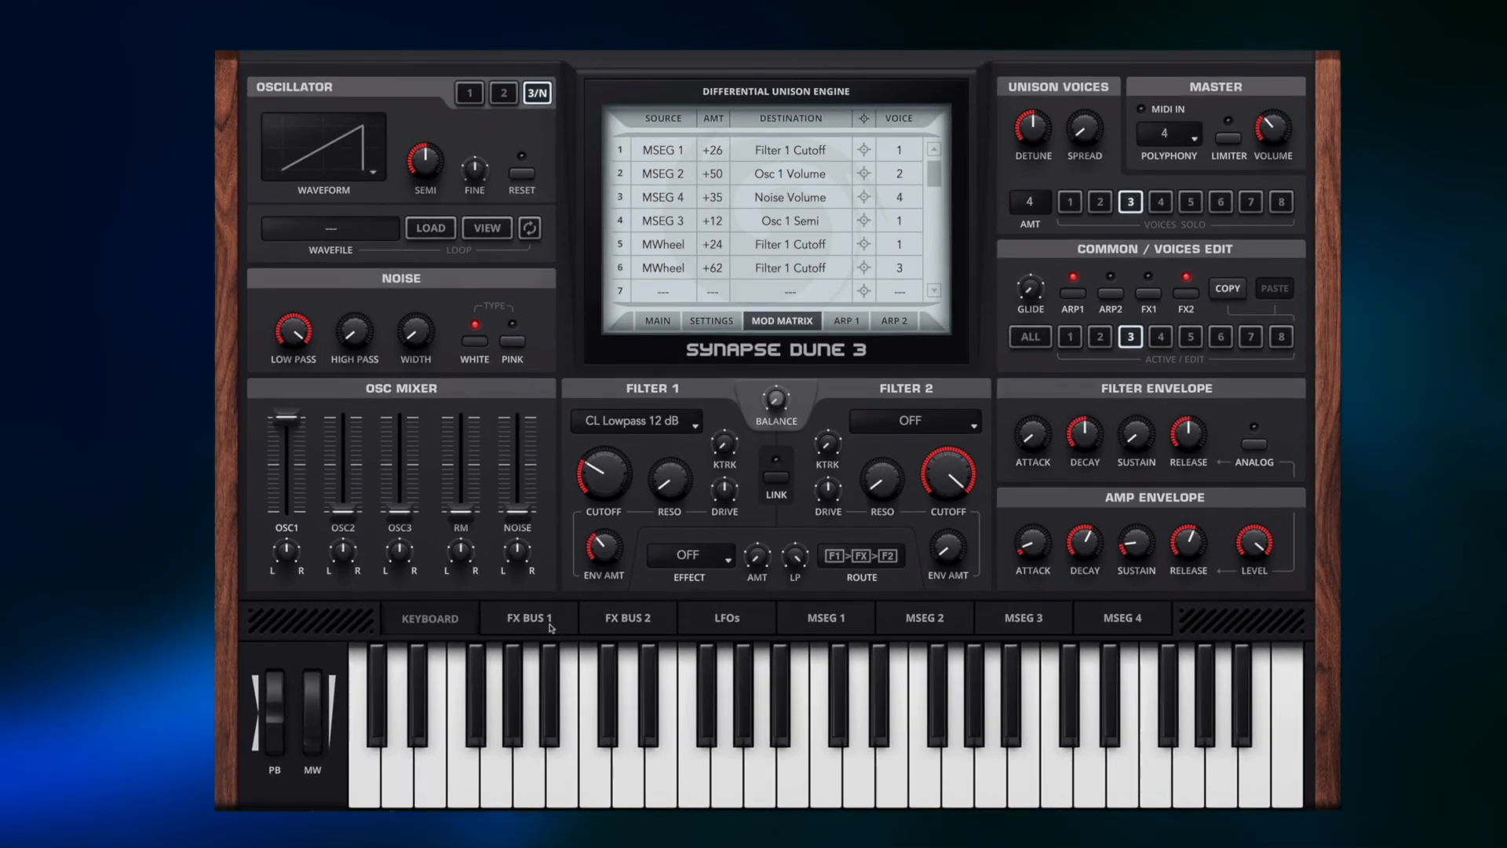
# Move the solo from voice 3 to voice 2 and examine the Equalizer 1 curve on FX bus 1.
pyautogui.click(1130, 201)
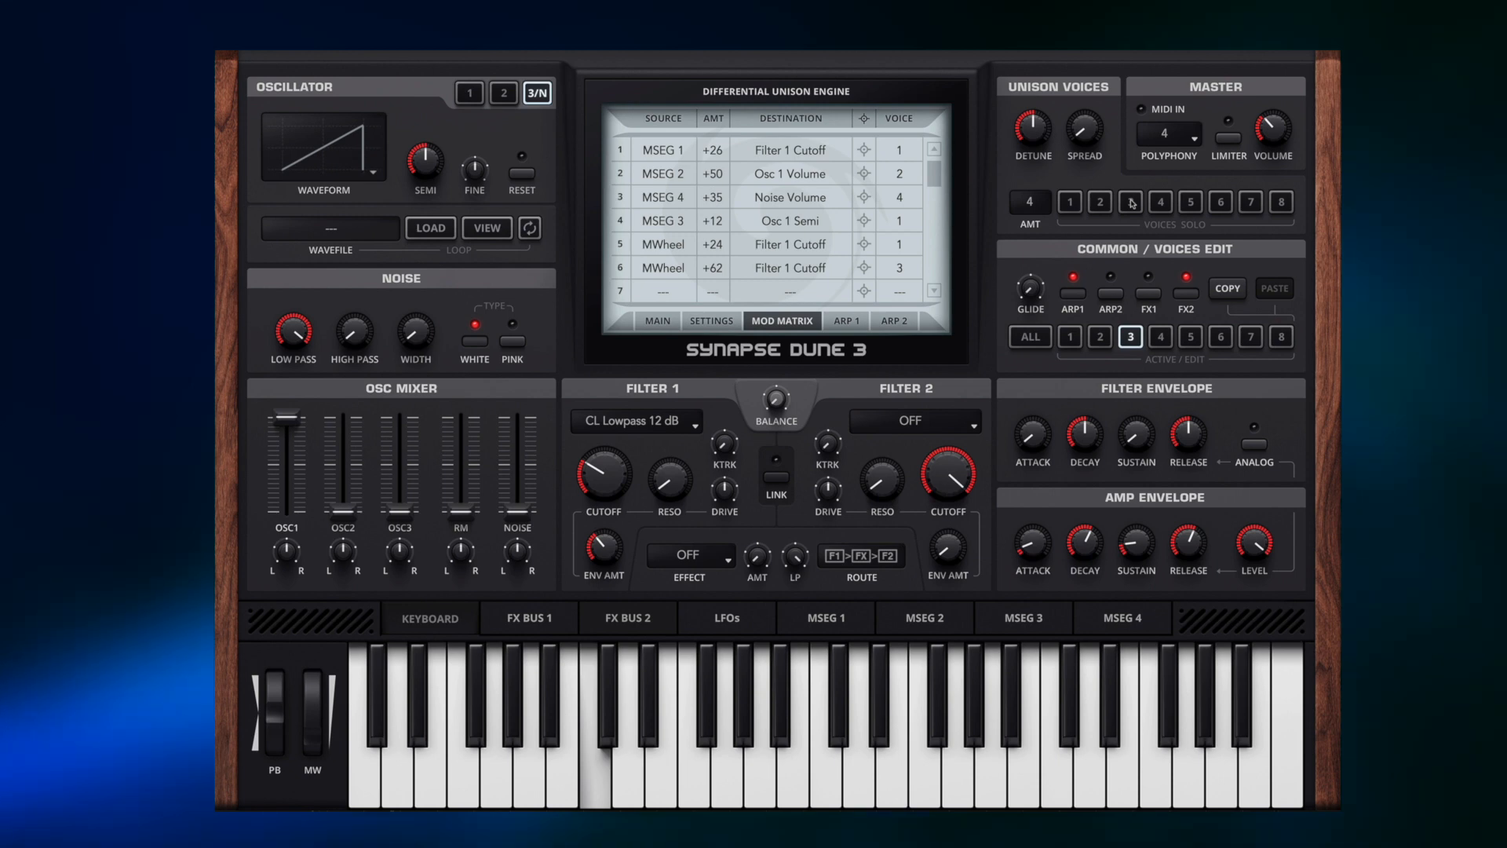
pyautogui.click(1099, 202)
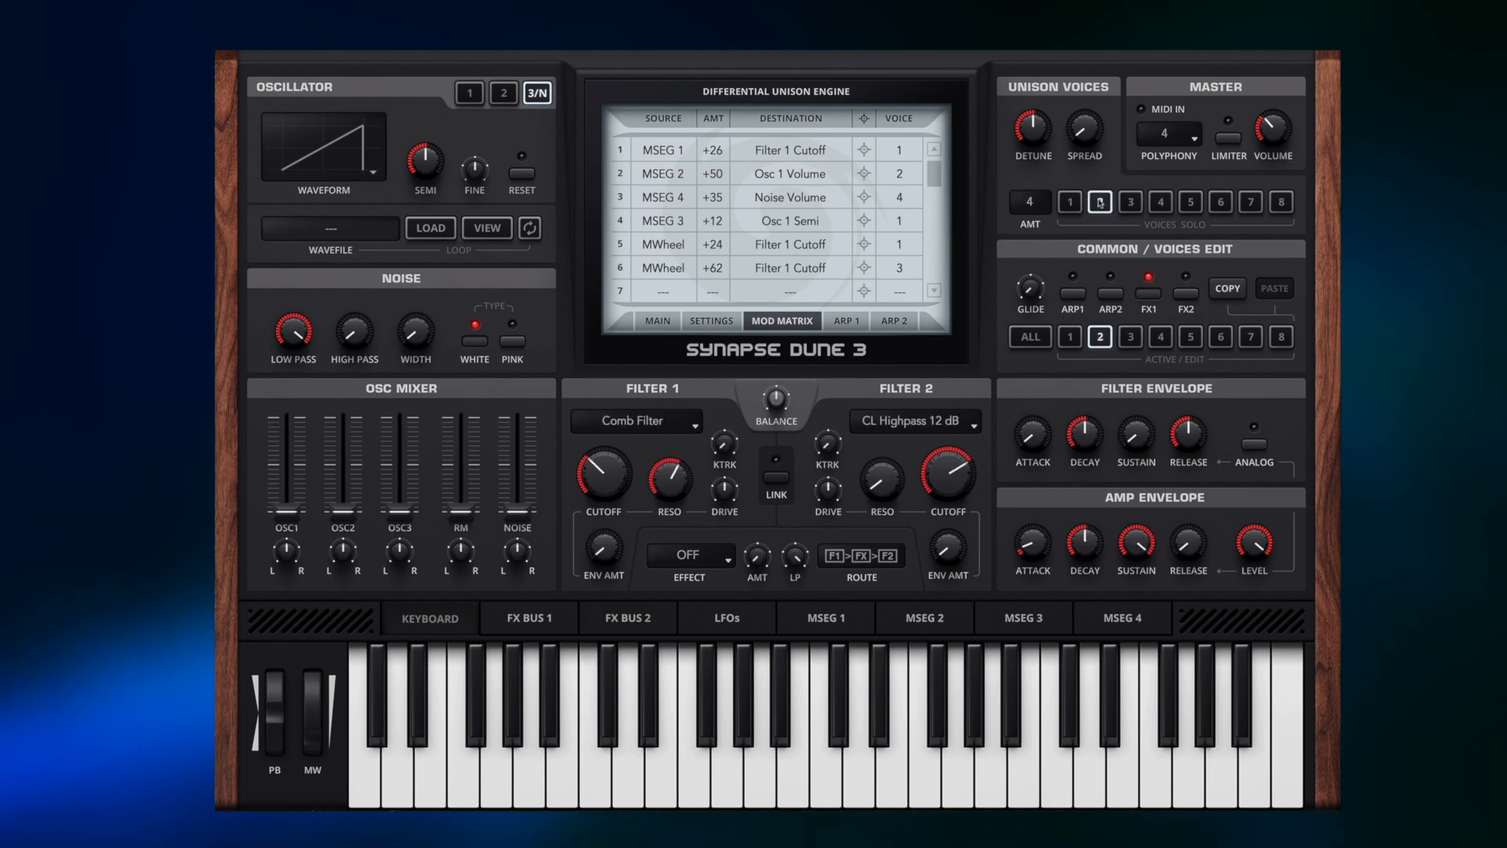
pyautogui.click(1100, 202)
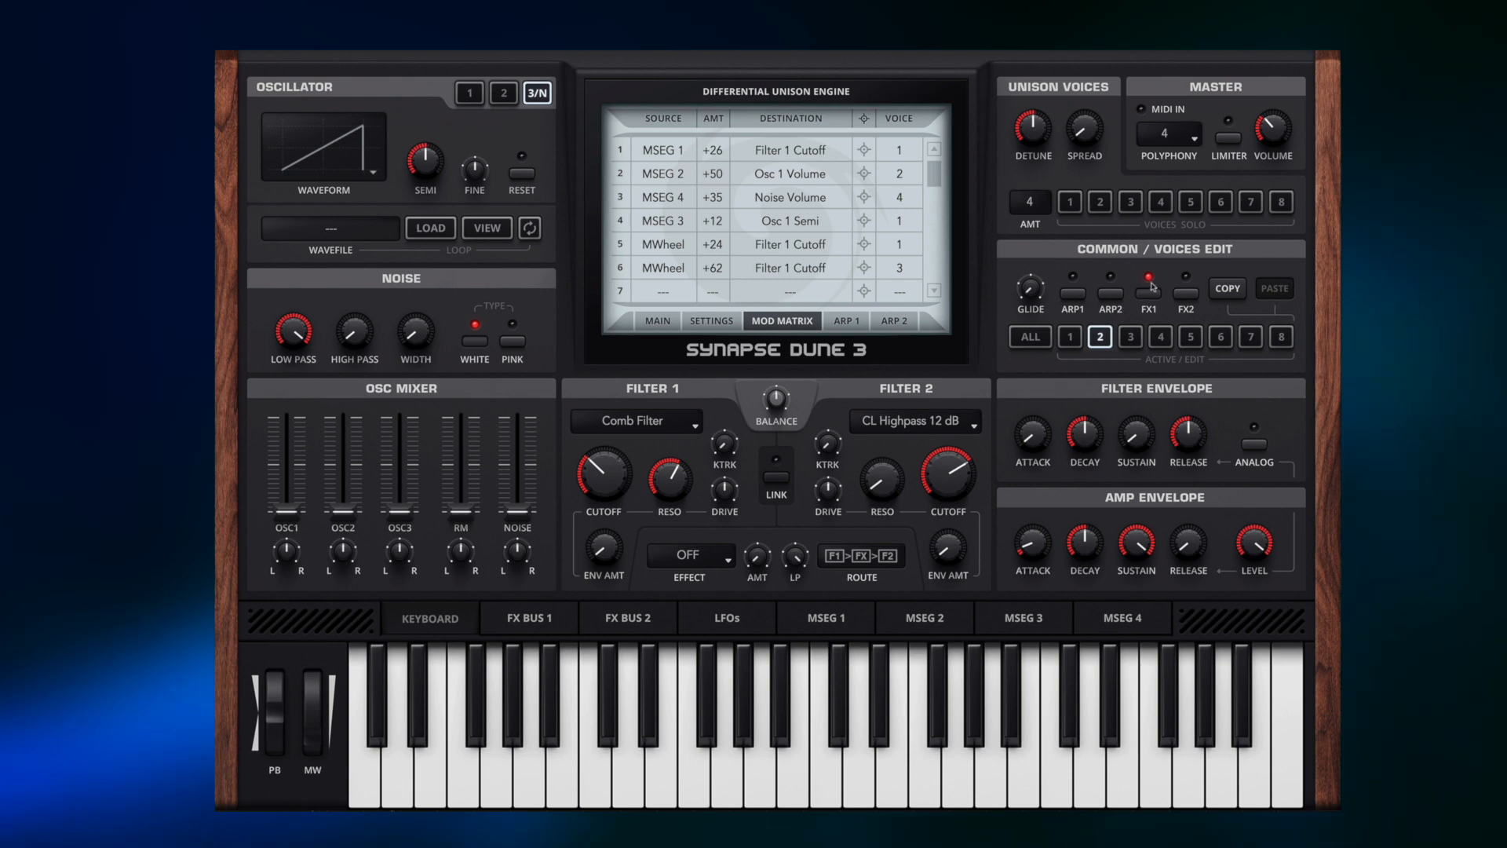
pyautogui.click(1102, 203)
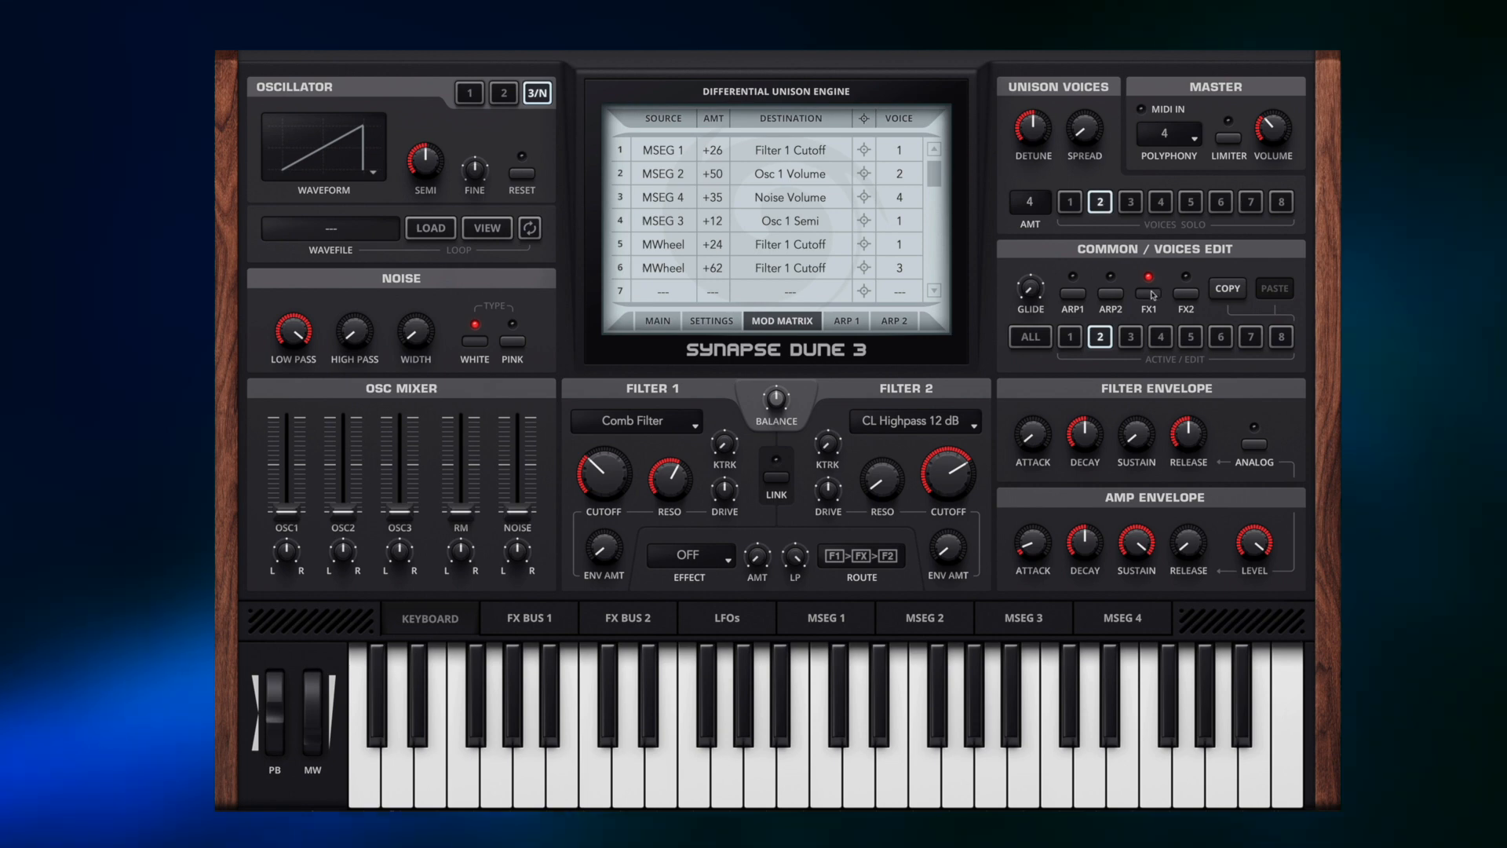
pyautogui.click(543, 619)
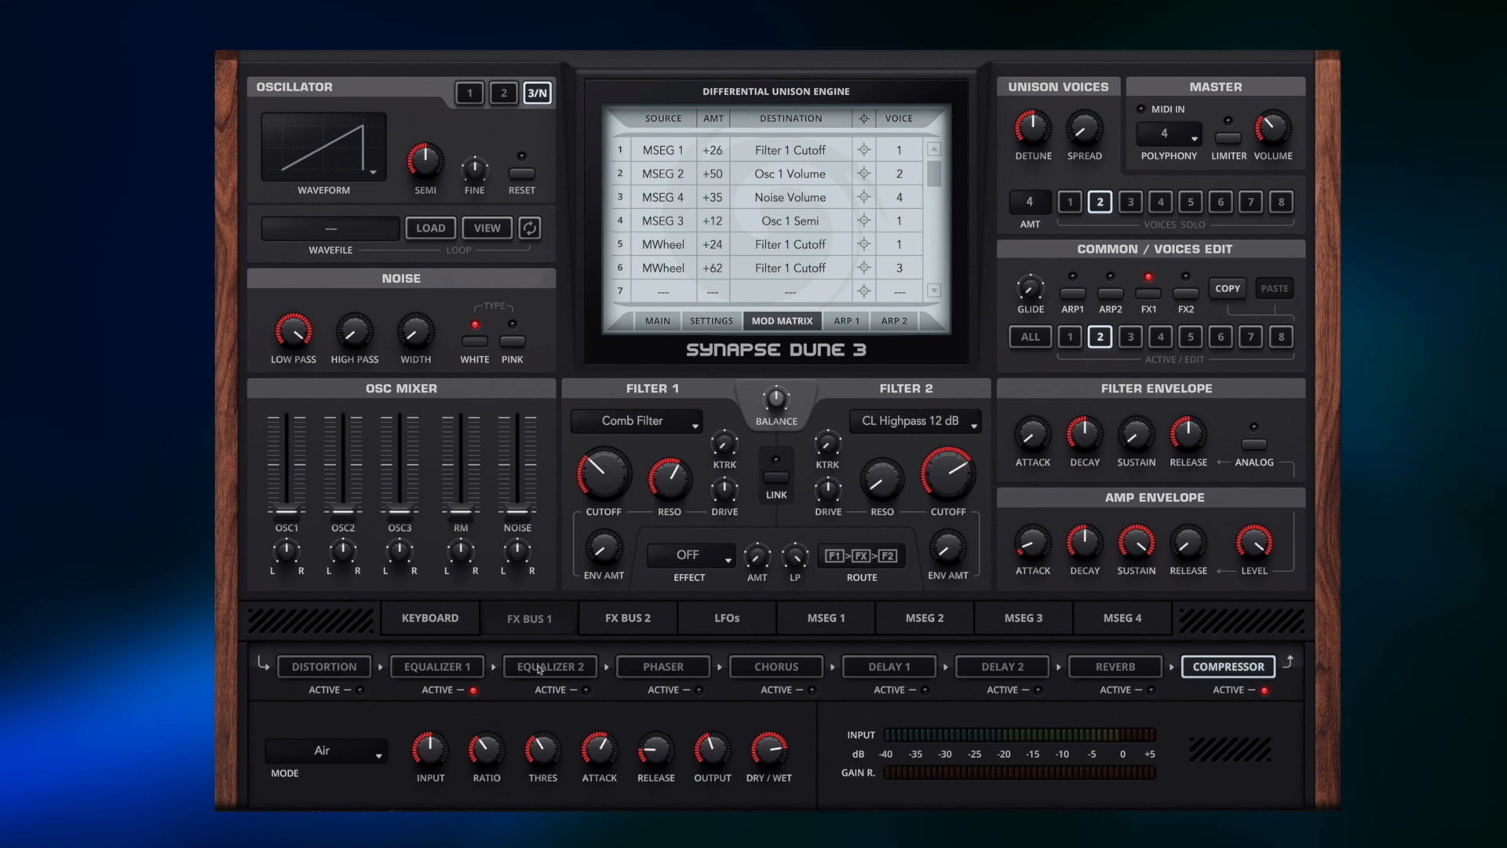
pyautogui.click(448, 668)
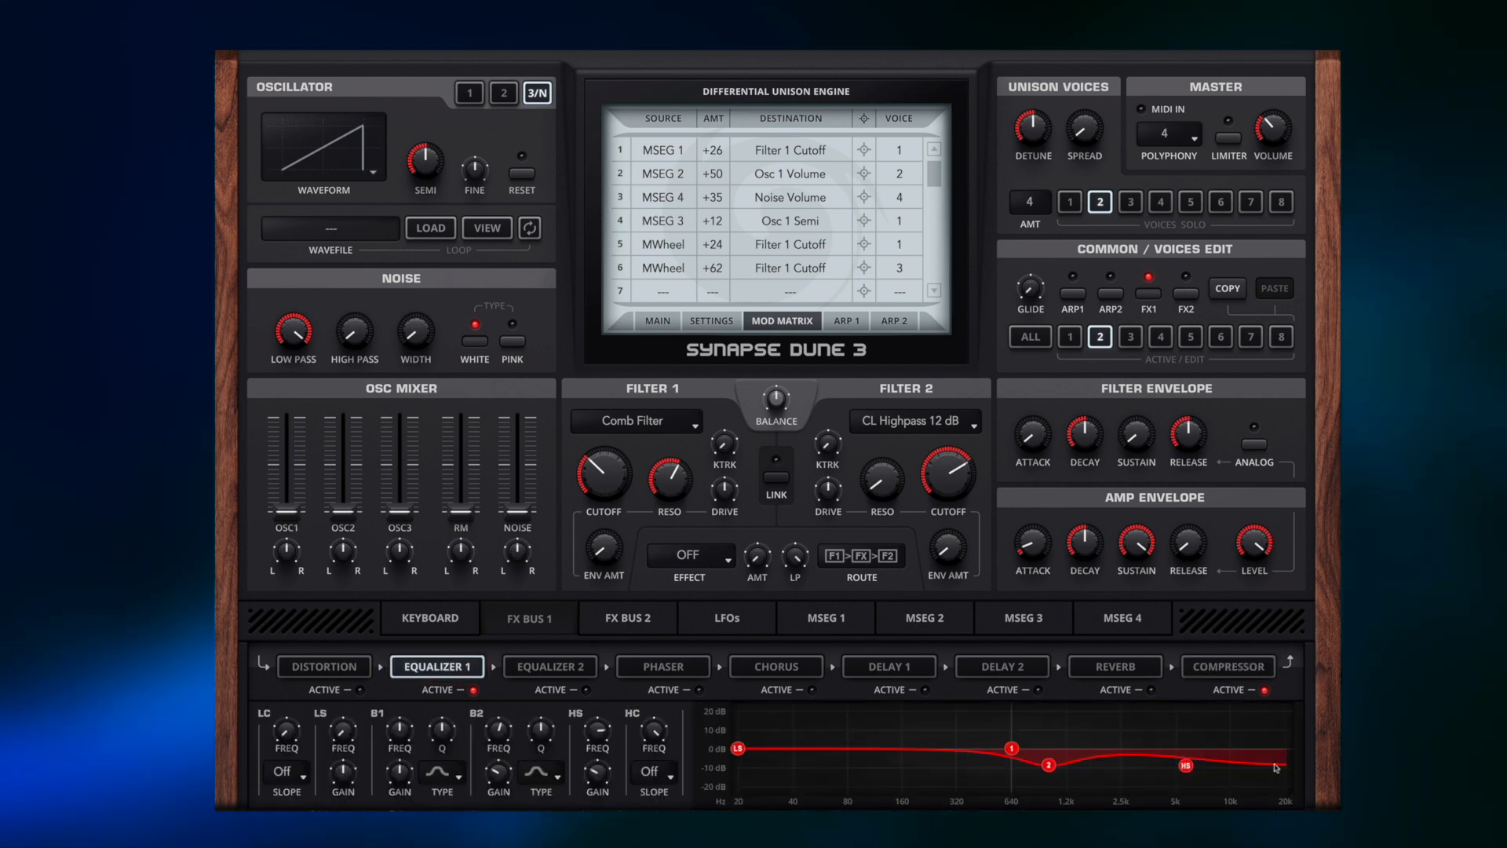
# Switch voice 2's FX1 routing off, look through the filter effect types, and switch FX1 back on.
pyautogui.click(1147, 292)
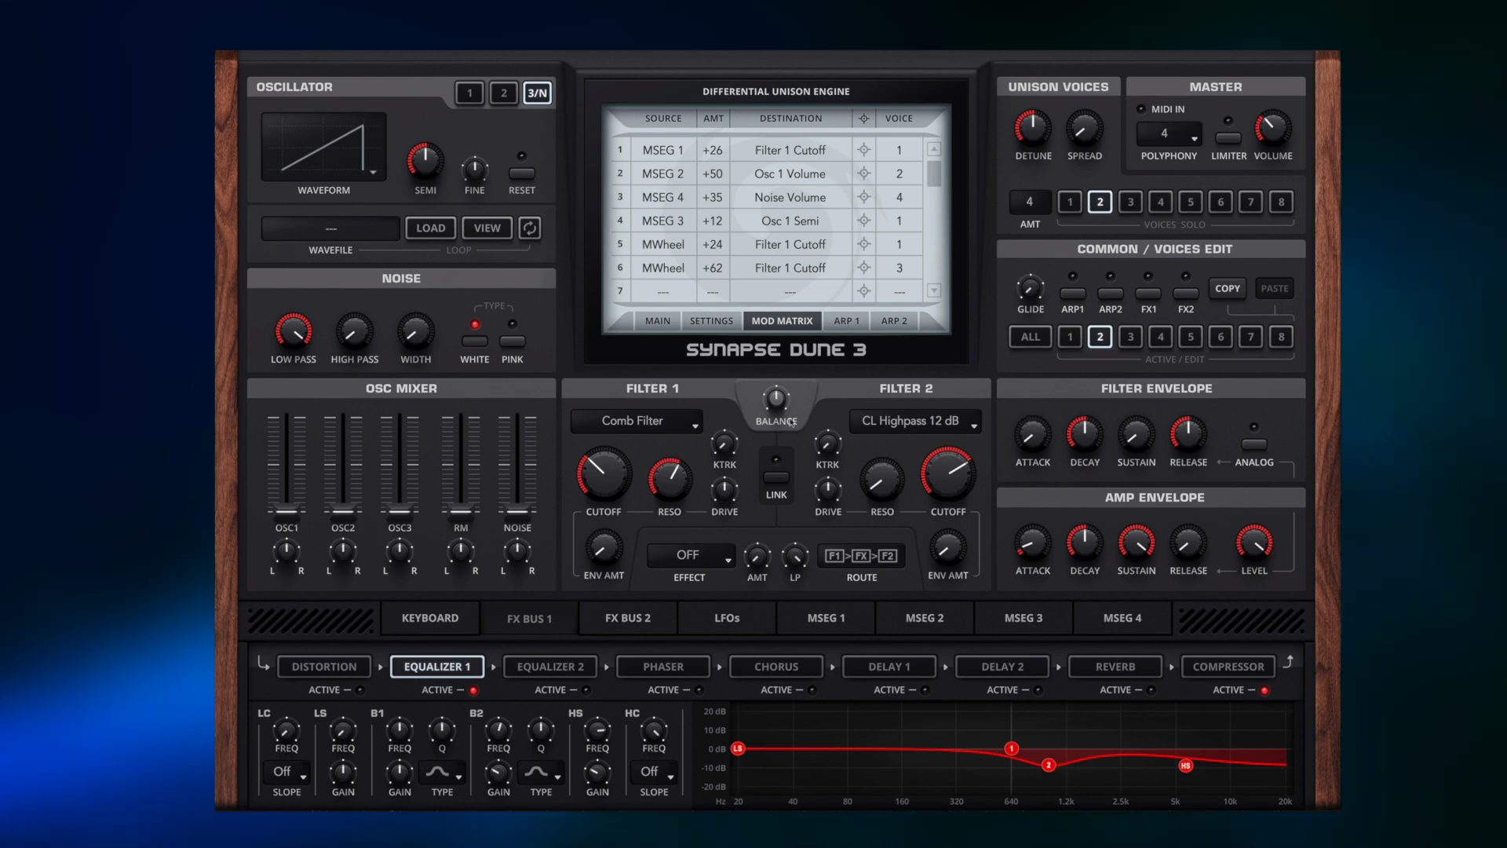
pyautogui.click(716, 557)
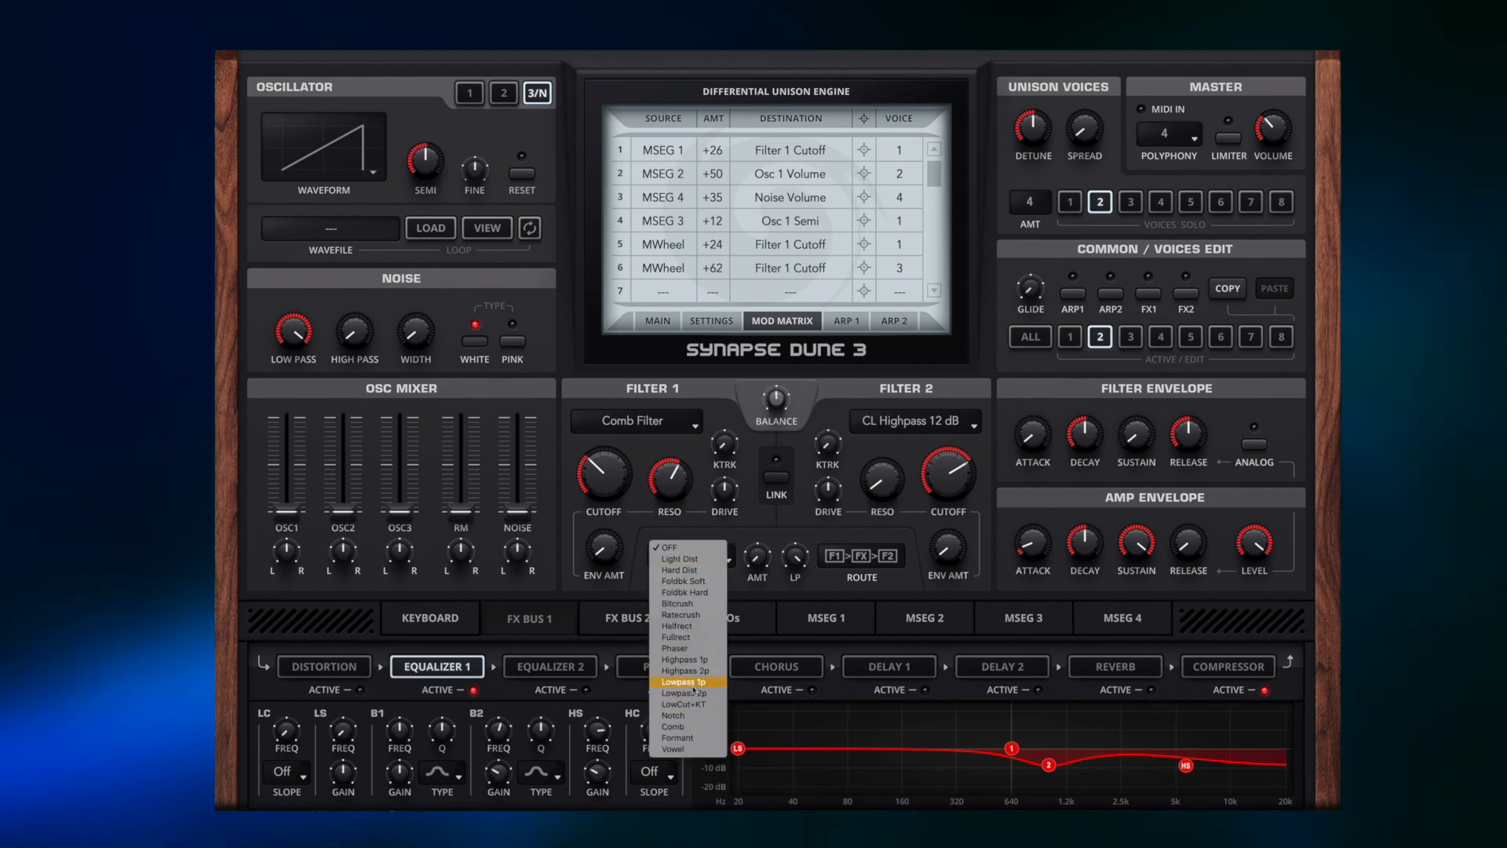
pyautogui.click(981, 538)
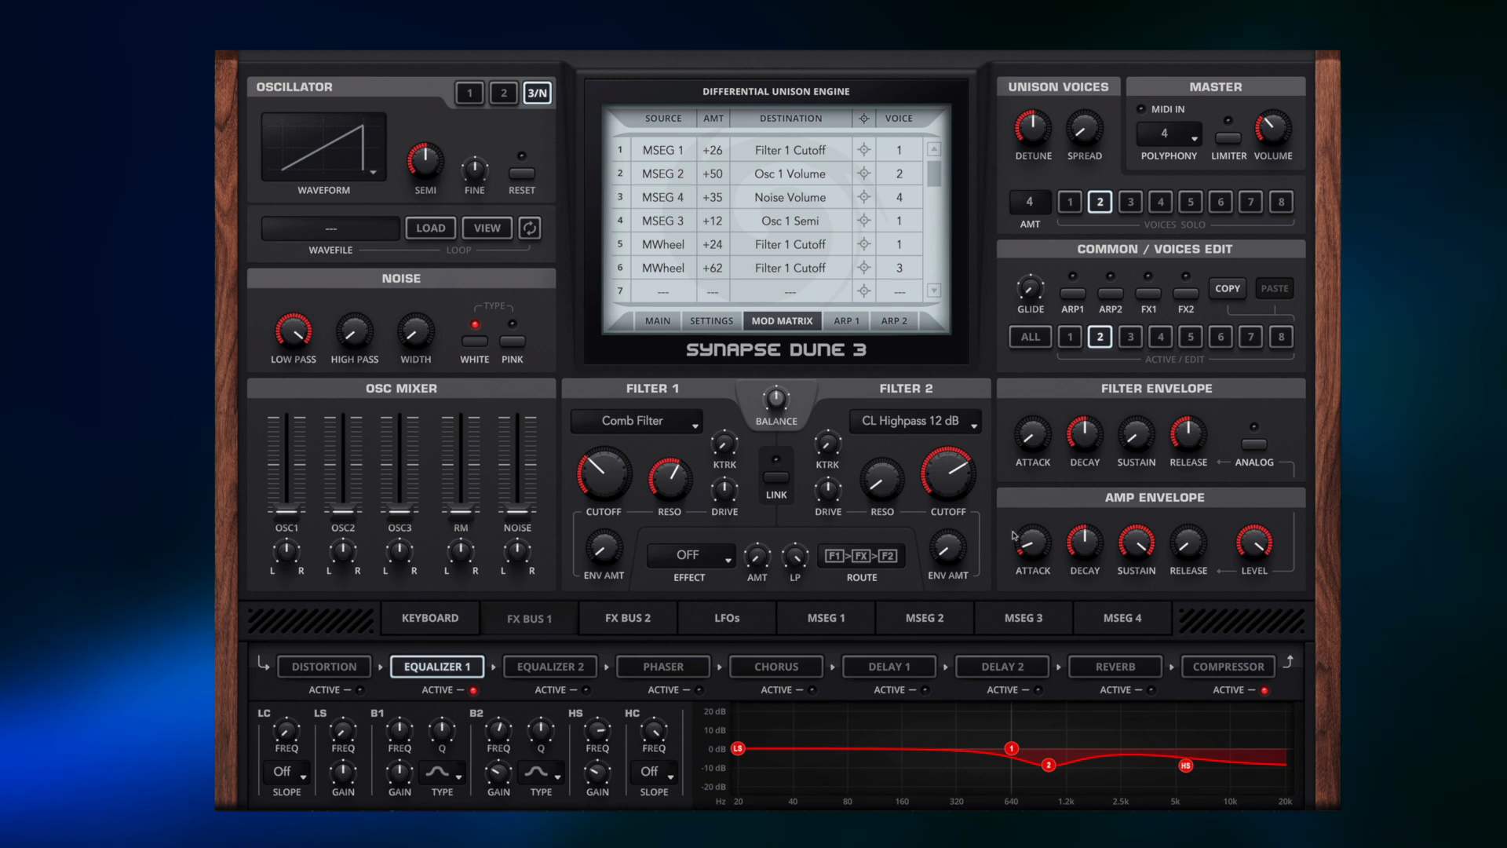
pyautogui.click(1146, 296)
# Select and solo voice 4, check its MSEG 4 curve, and route the voice to FX2 in addition to FX1.
pyautogui.click(1161, 336)
pyautogui.click(1162, 206)
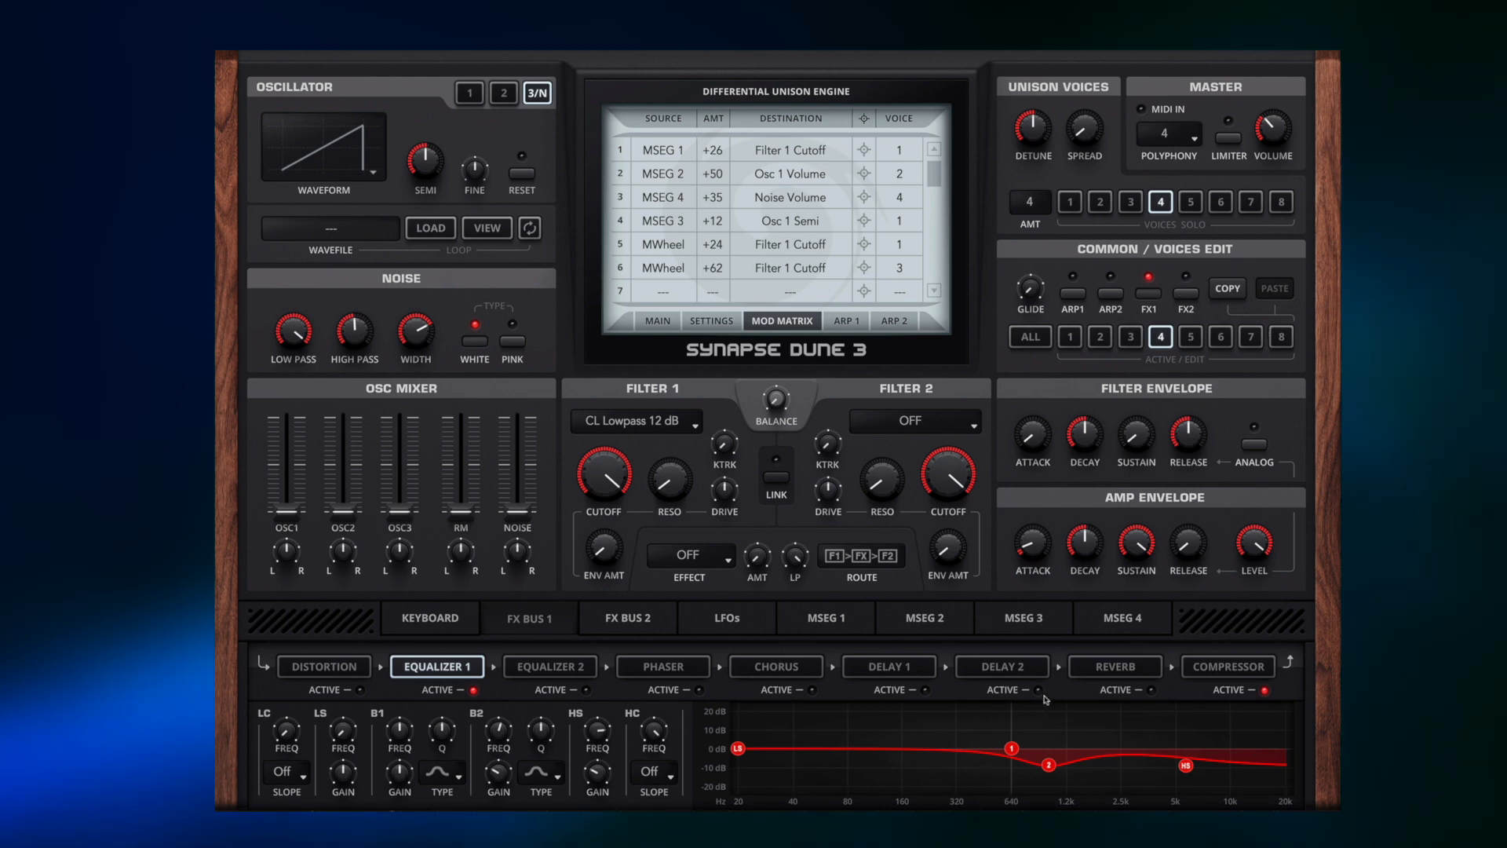
pyautogui.click(1119, 618)
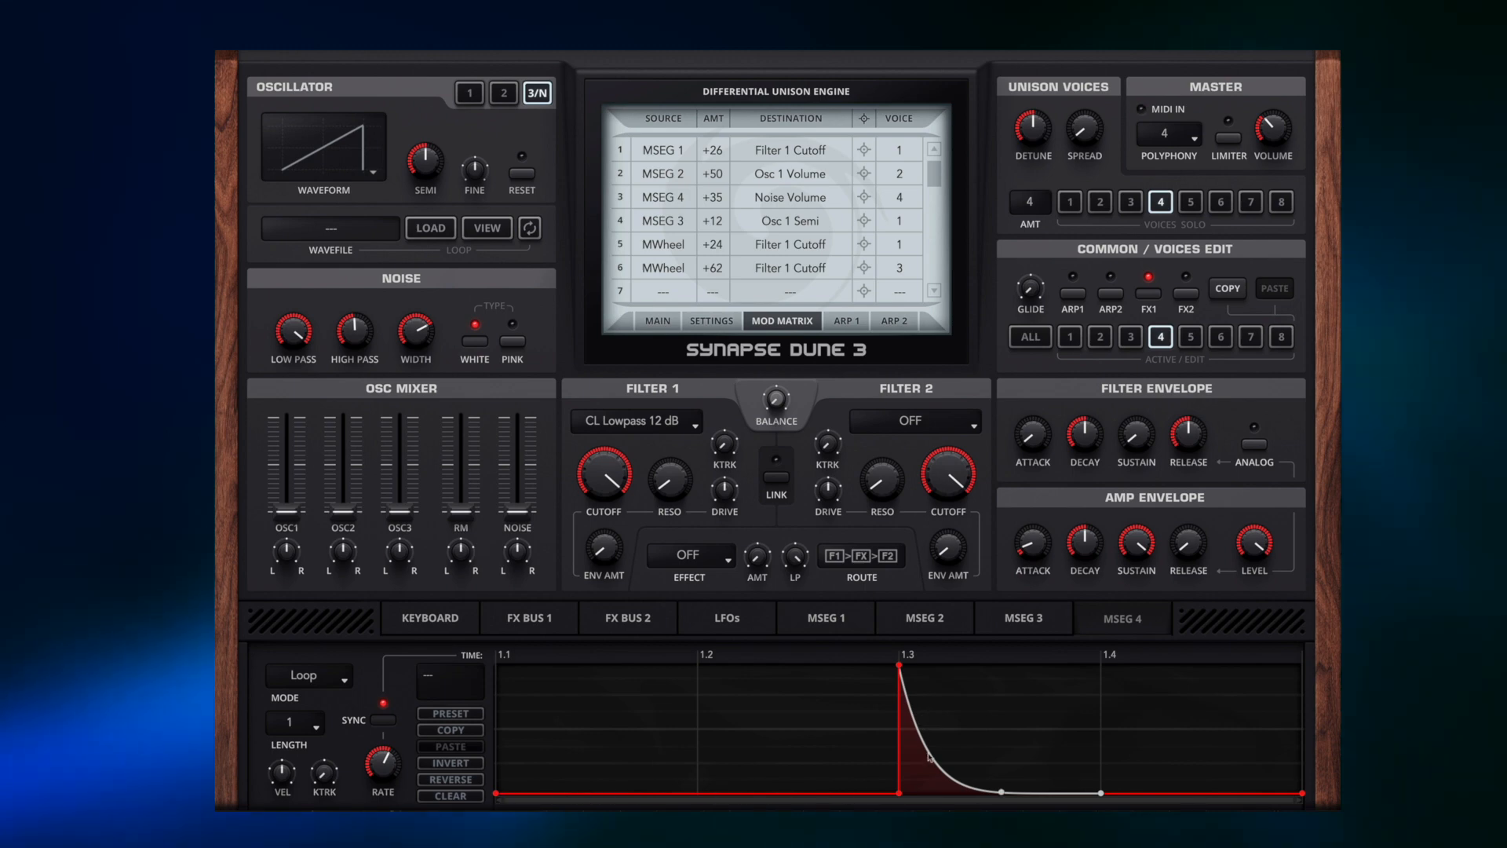
pyautogui.click(1186, 293)
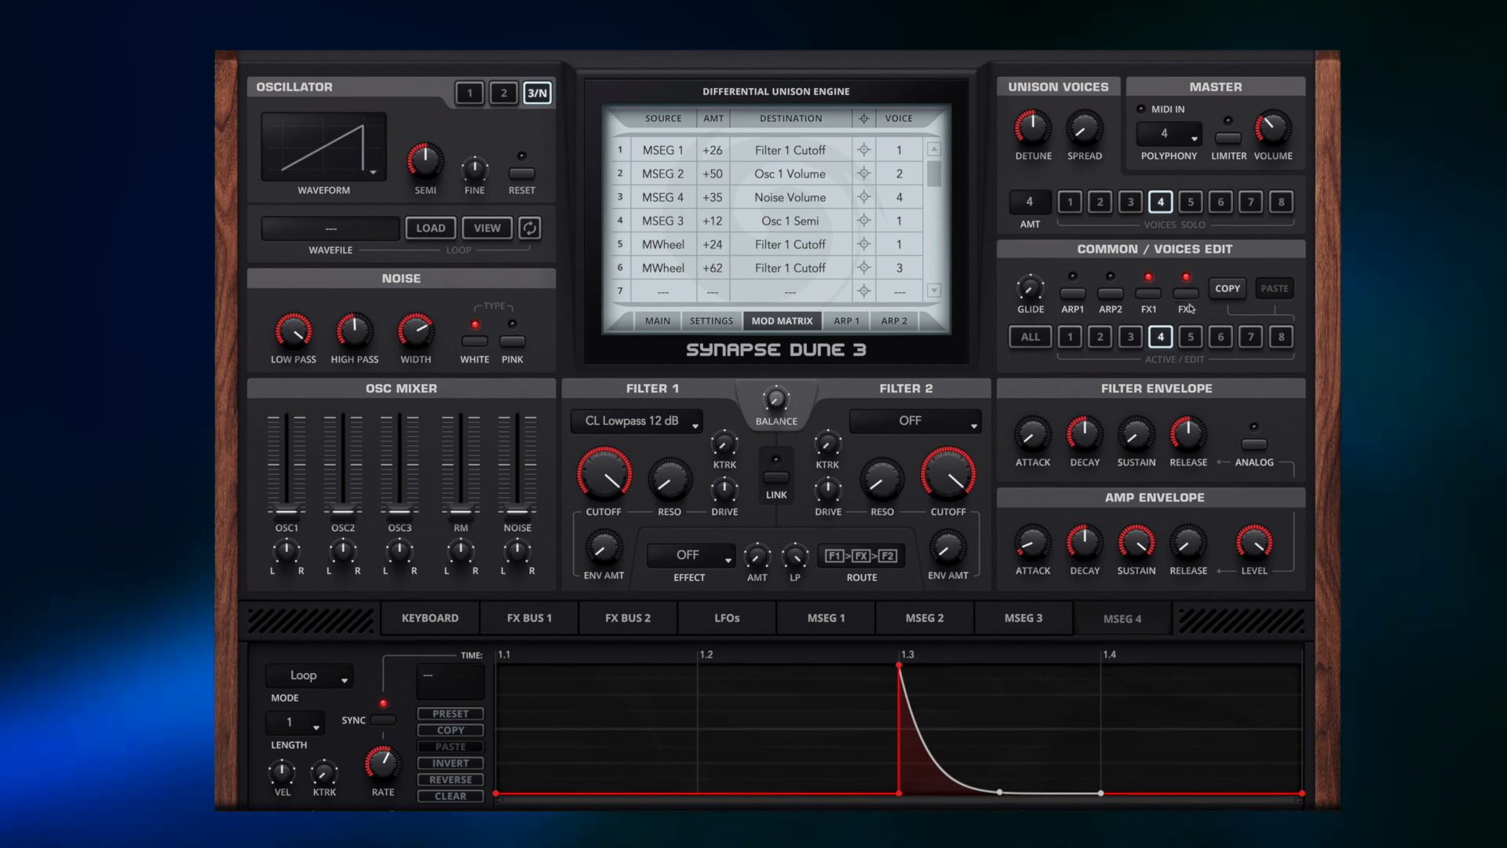
pyautogui.click(1147, 293)
pyautogui.click(1155, 295)
# Set the MSEG 4 to Noise Volume amount to +39, and audition all voices together using the mod wheel.
pyautogui.moveTo(720, 202); pyautogui.dragTo(726, 190)
pyautogui.click(1161, 202)
pyautogui.click(448, 626)
pyautogui.moveTo(308, 736); pyautogui.dragTo(312, 635)
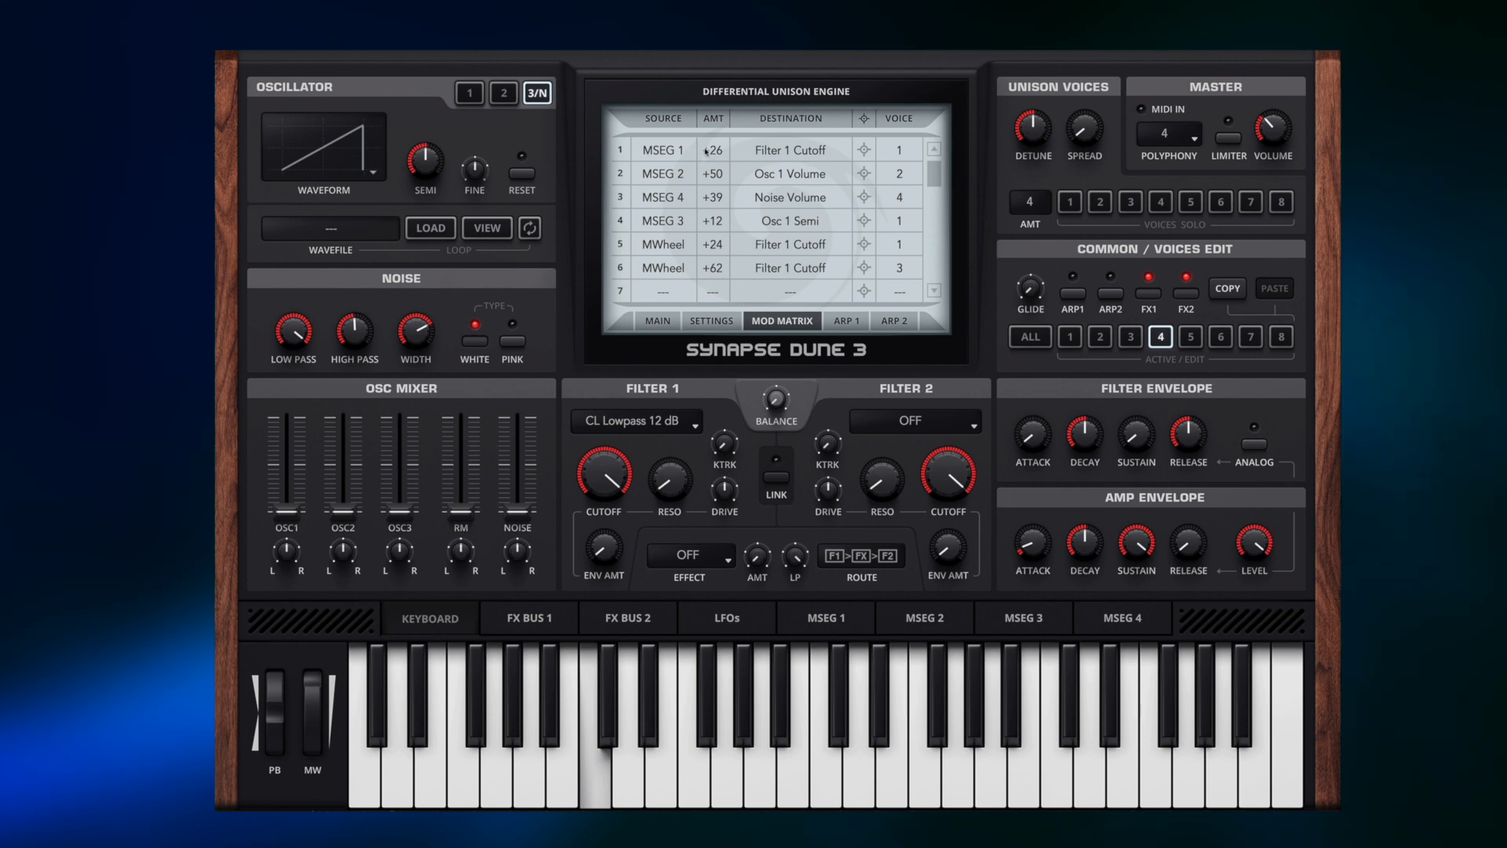
# Set the MSEG 1 to Filter 1 Cutoff amount to +48 and sweep the mod wheel to audition it.
pyautogui.moveTo(718, 147)
pyautogui.mouseDown()
pyautogui.moveTo(721, 122)
pyautogui.moveTo(721, 137)
pyautogui.mouseUp()
pyautogui.moveTo(311, 682); pyautogui.dragTo(308, 804)
pyautogui.moveTo(314, 713); pyautogui.dragTo(328, 621)
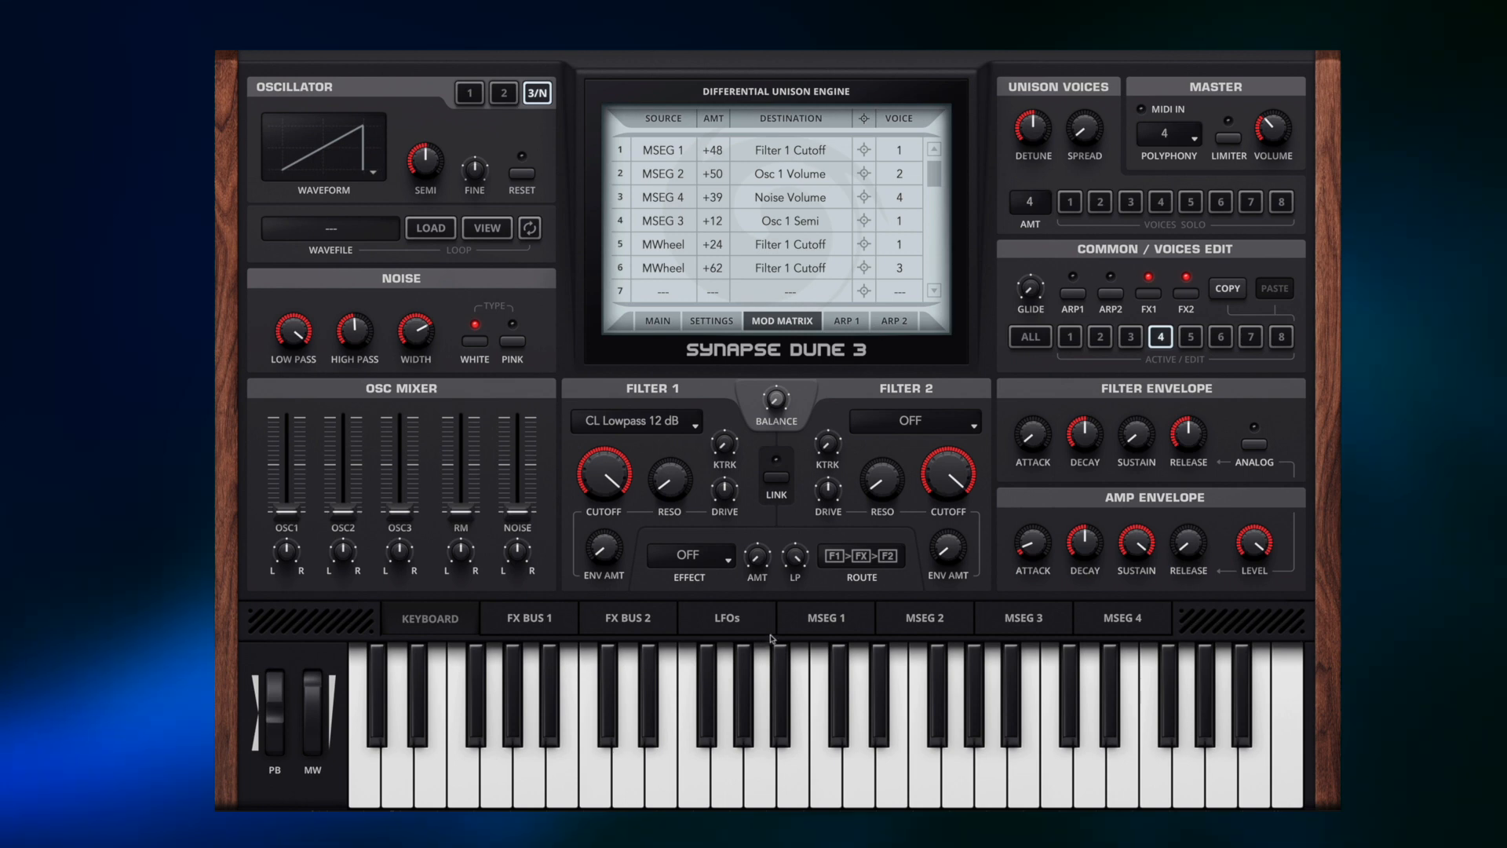
# Open the LFO settings and set LFO 1's shape to S+G.
pyautogui.click(750, 617)
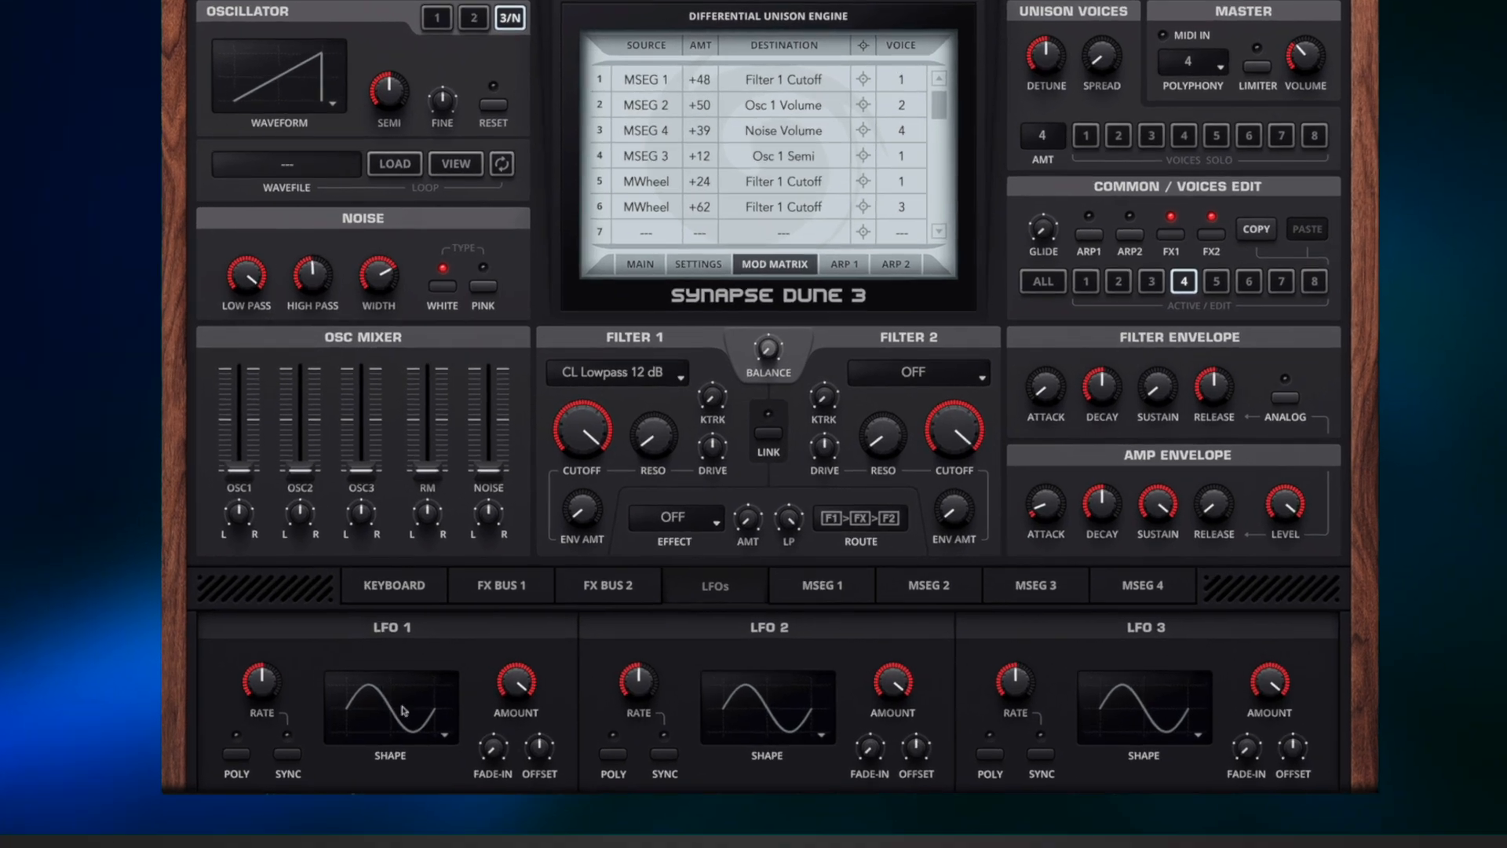
pyautogui.click(438, 730)
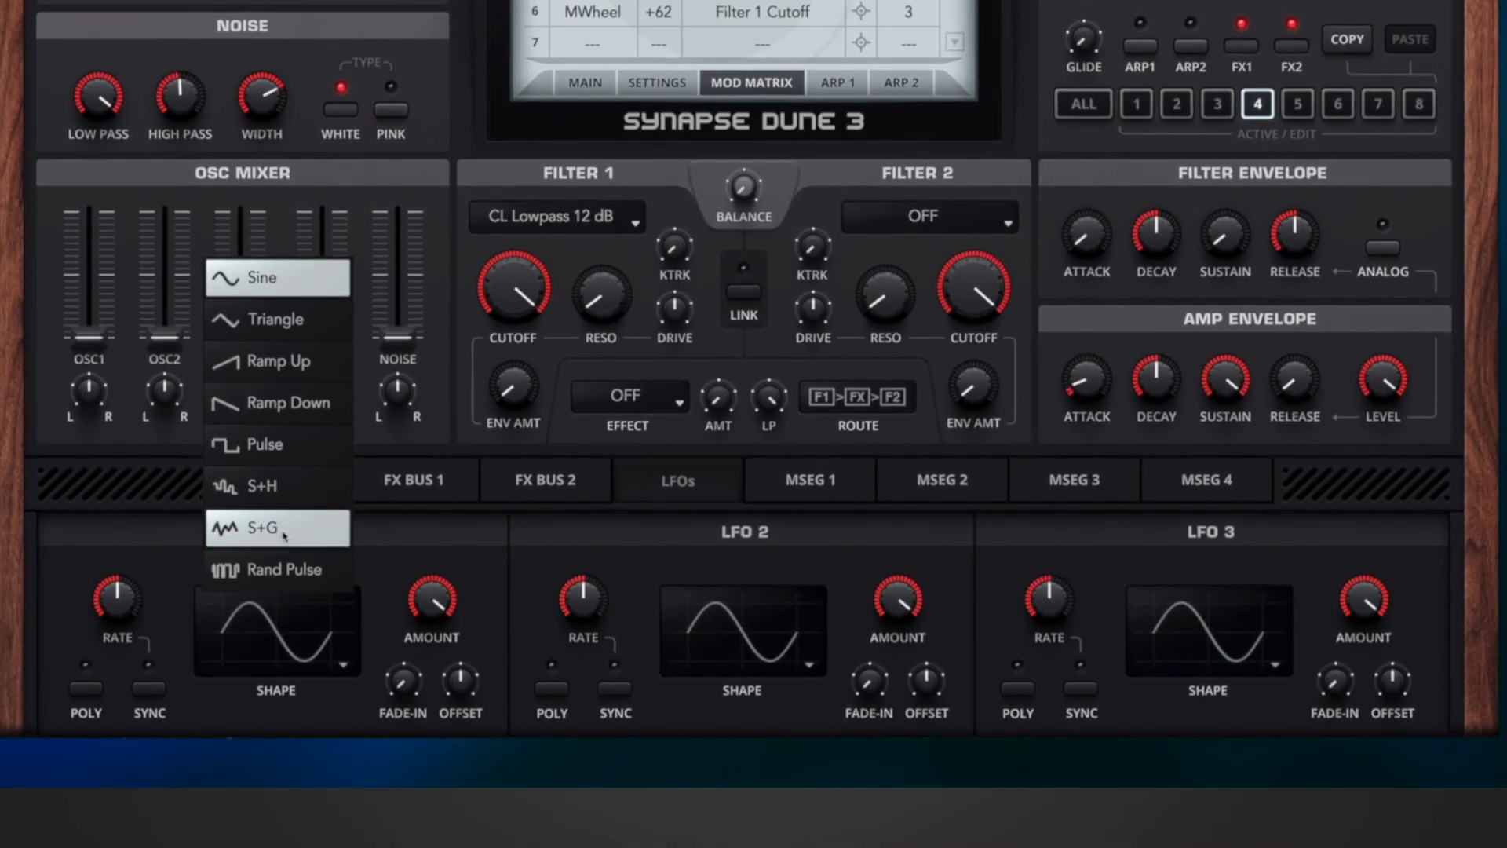
pyautogui.click(277, 534)
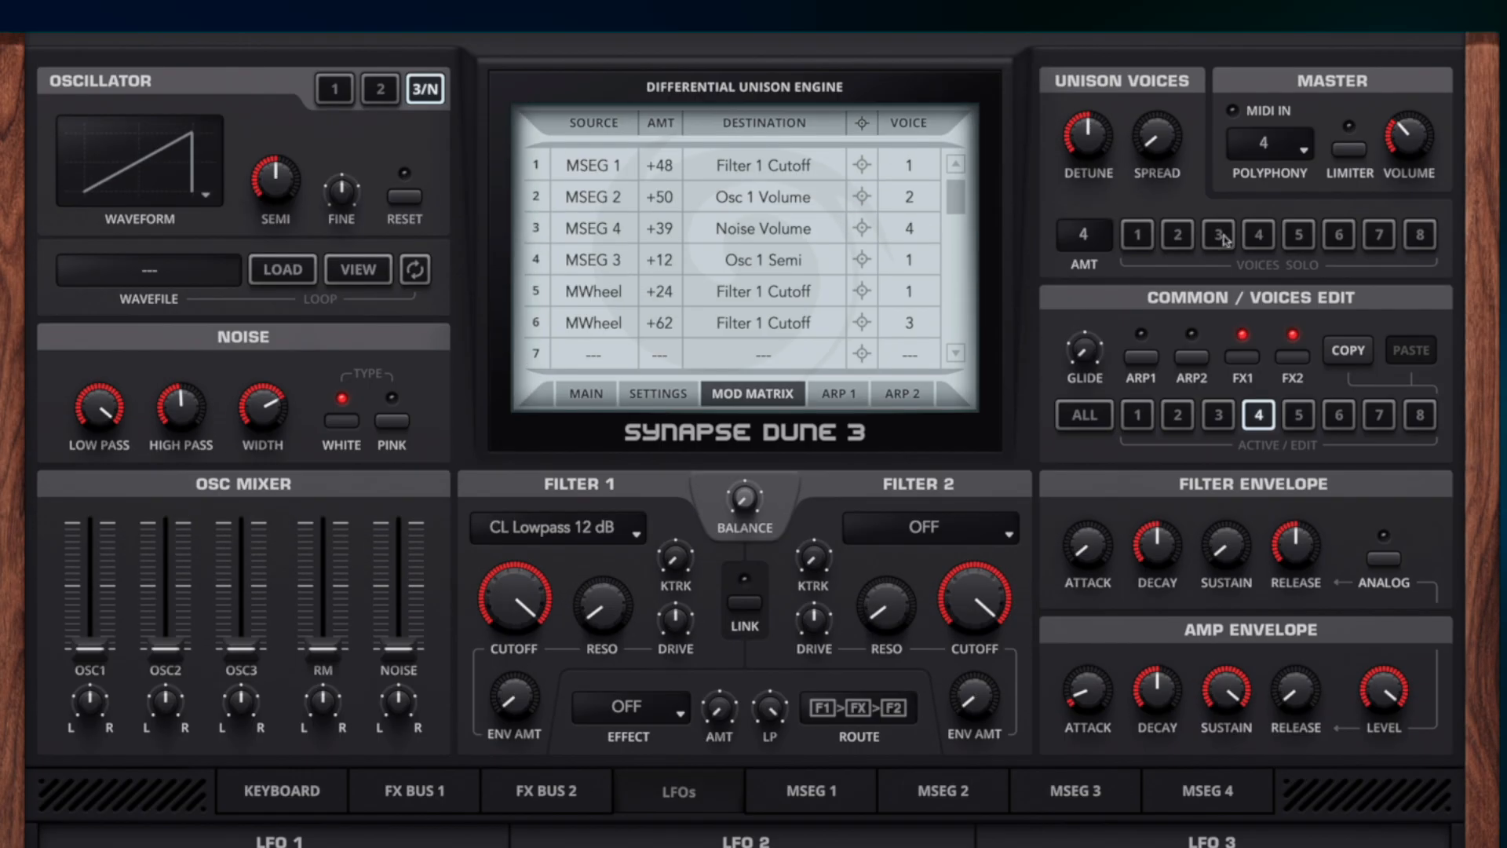
# Solo voice 3, select it for editing, and set LFO 1 as the source of mod matrix slot 7.
pyautogui.click(1218, 234)
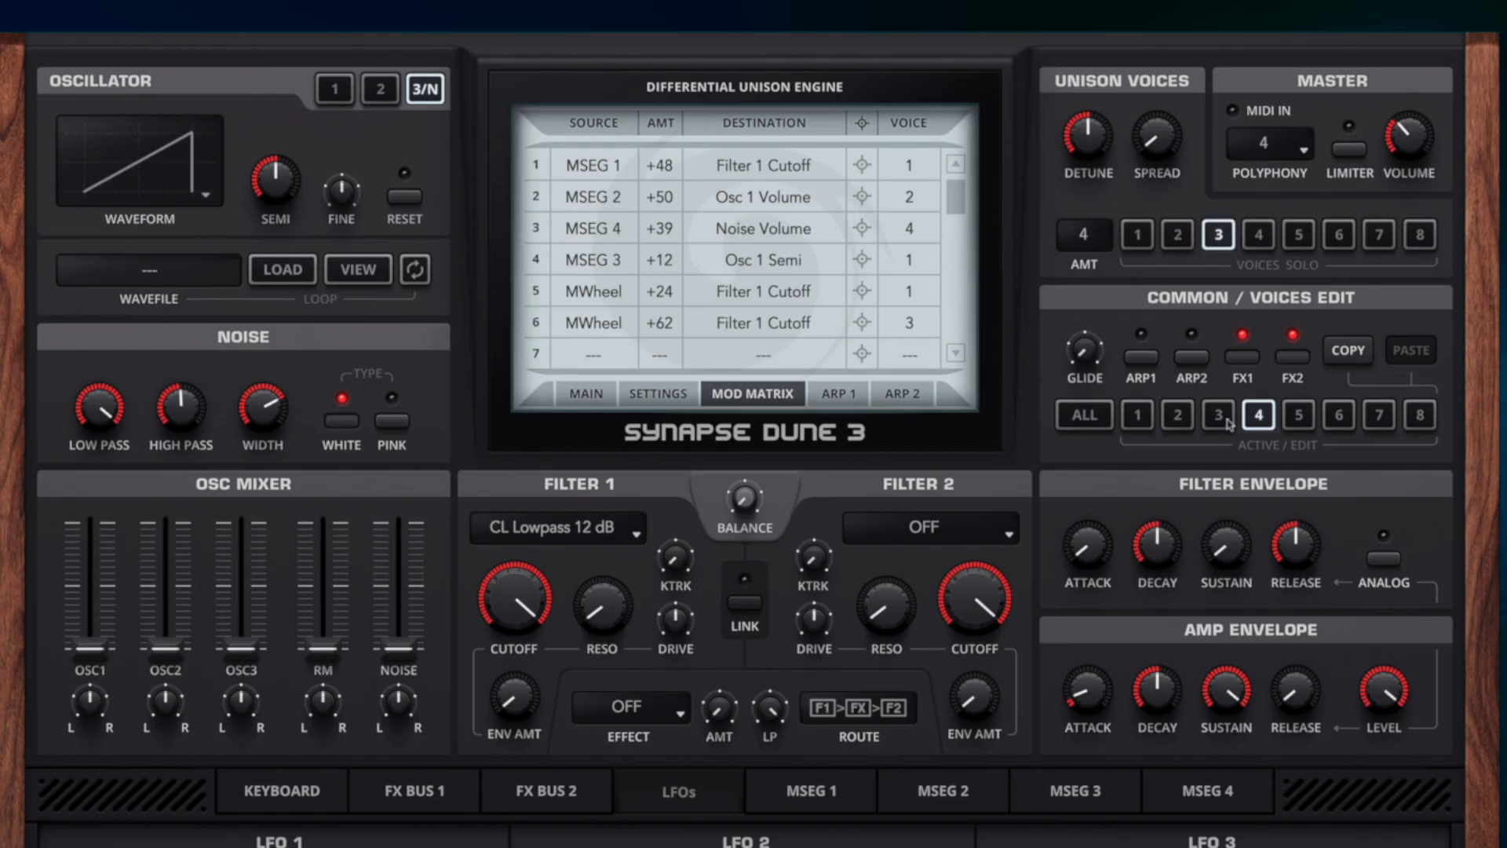
pyautogui.click(1218, 93)
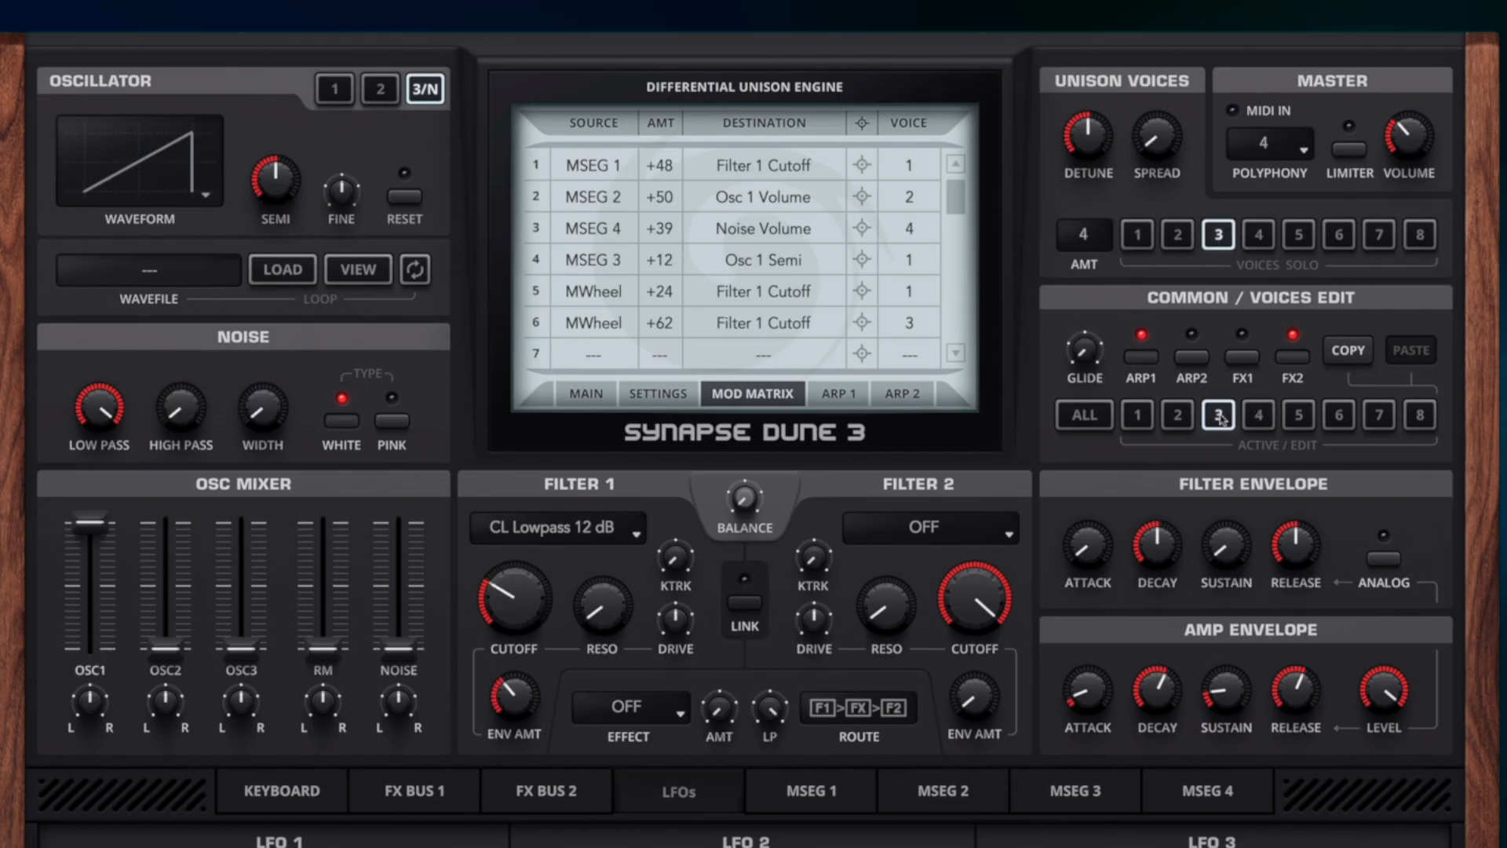
pyautogui.click(585, 357)
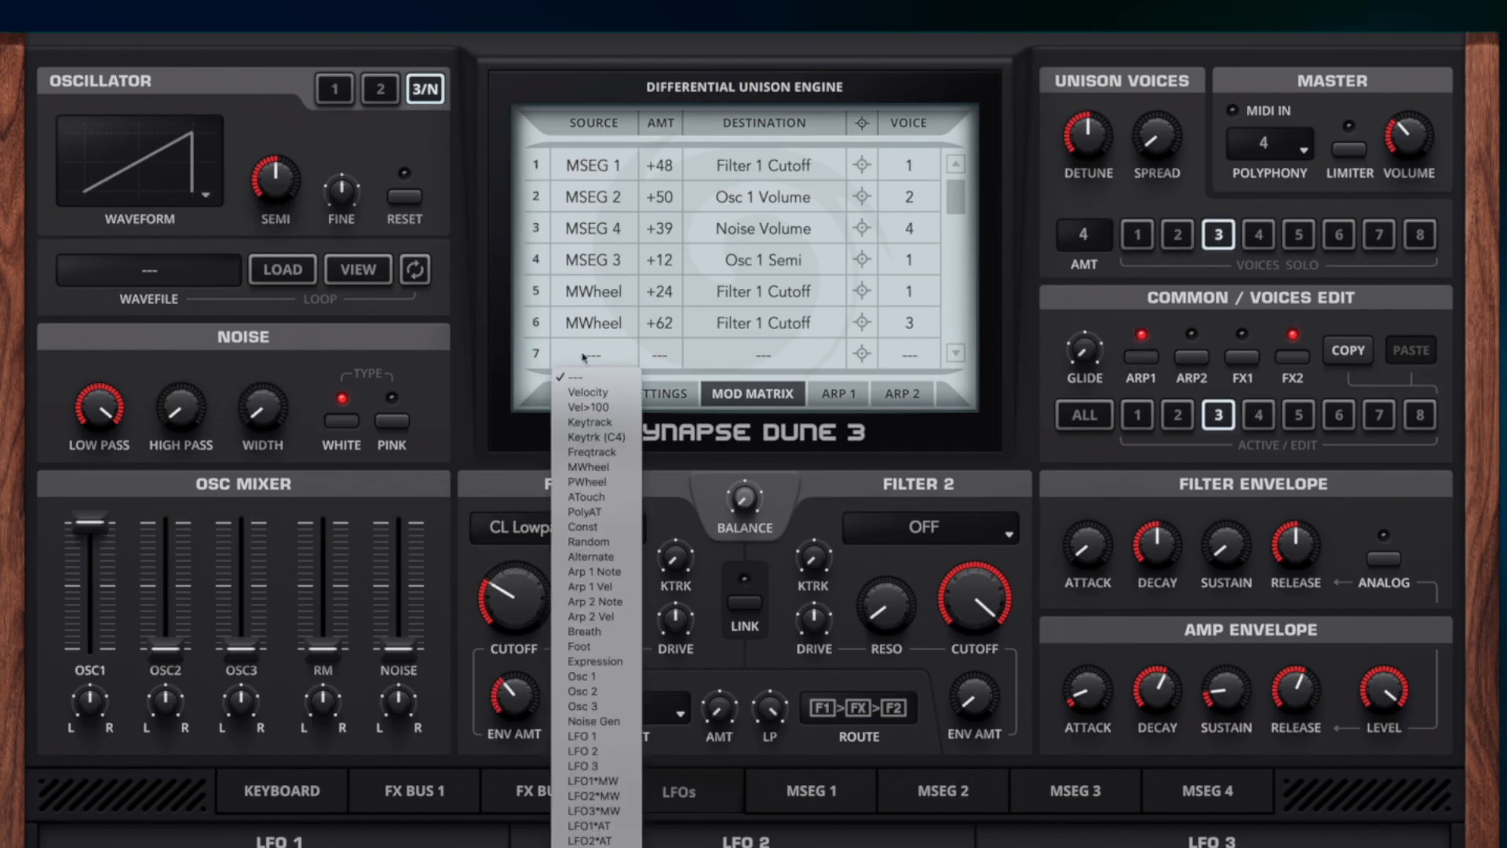
pyautogui.click(585, 736)
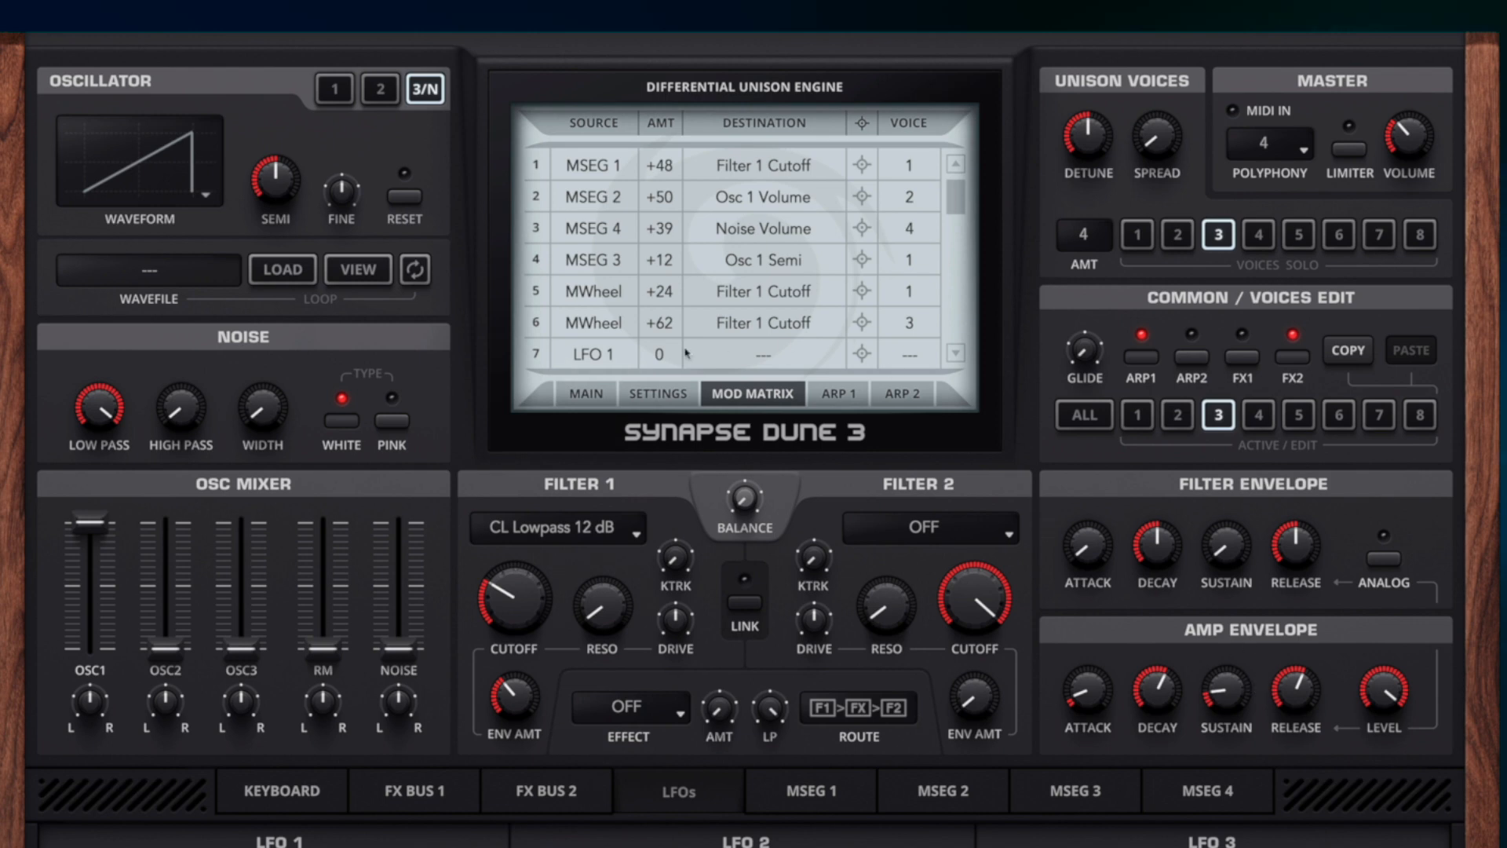
# Target oscillator 1's Fine tuning with the LFO 1 modulation and set its amount to +9.
pyautogui.click(339, 89)
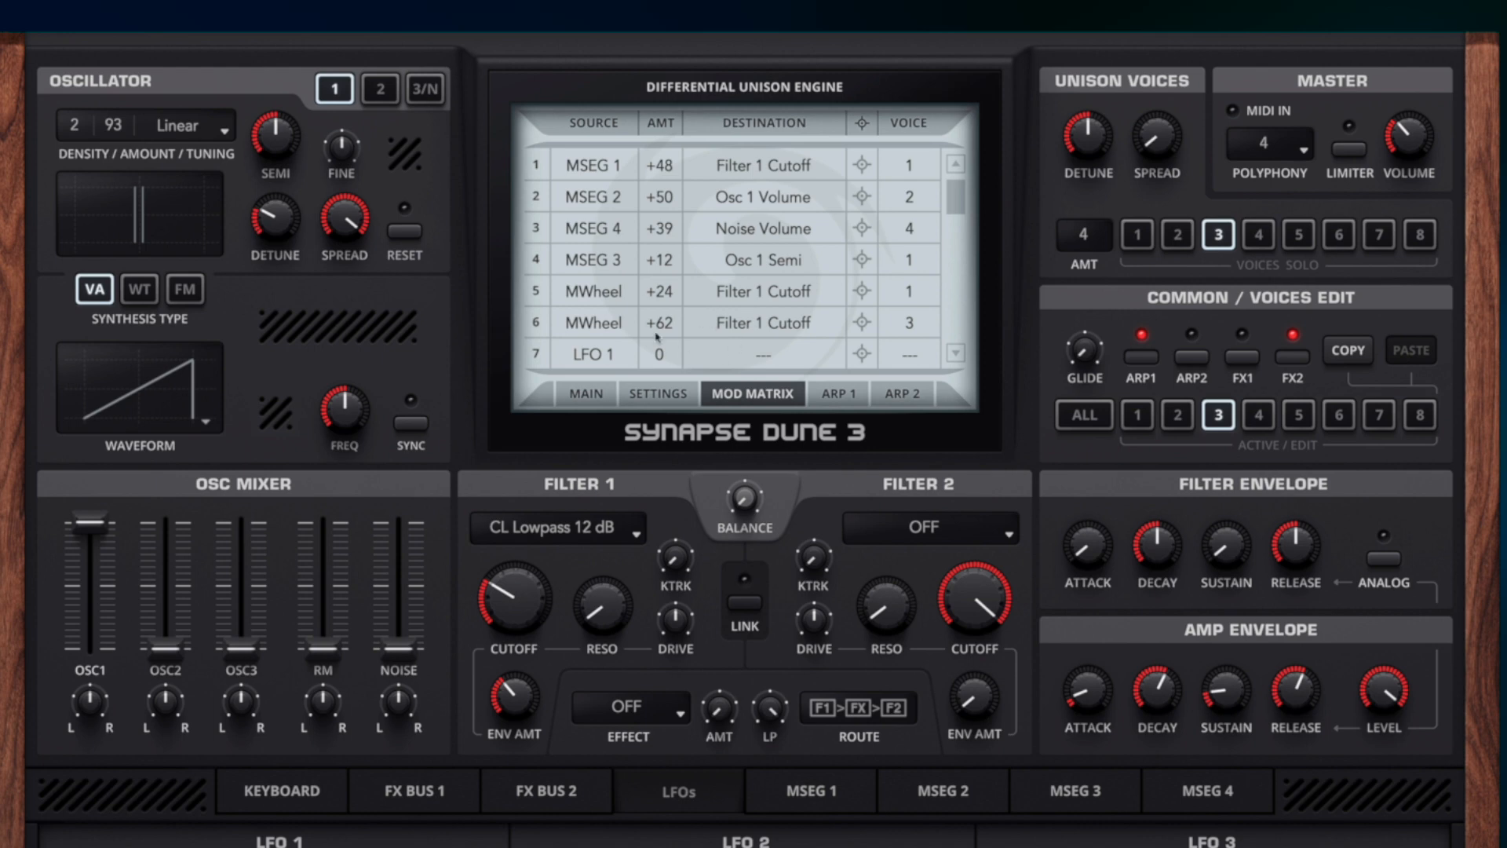
pyautogui.moveTo(861, 353); pyautogui.dragTo(343, 149)
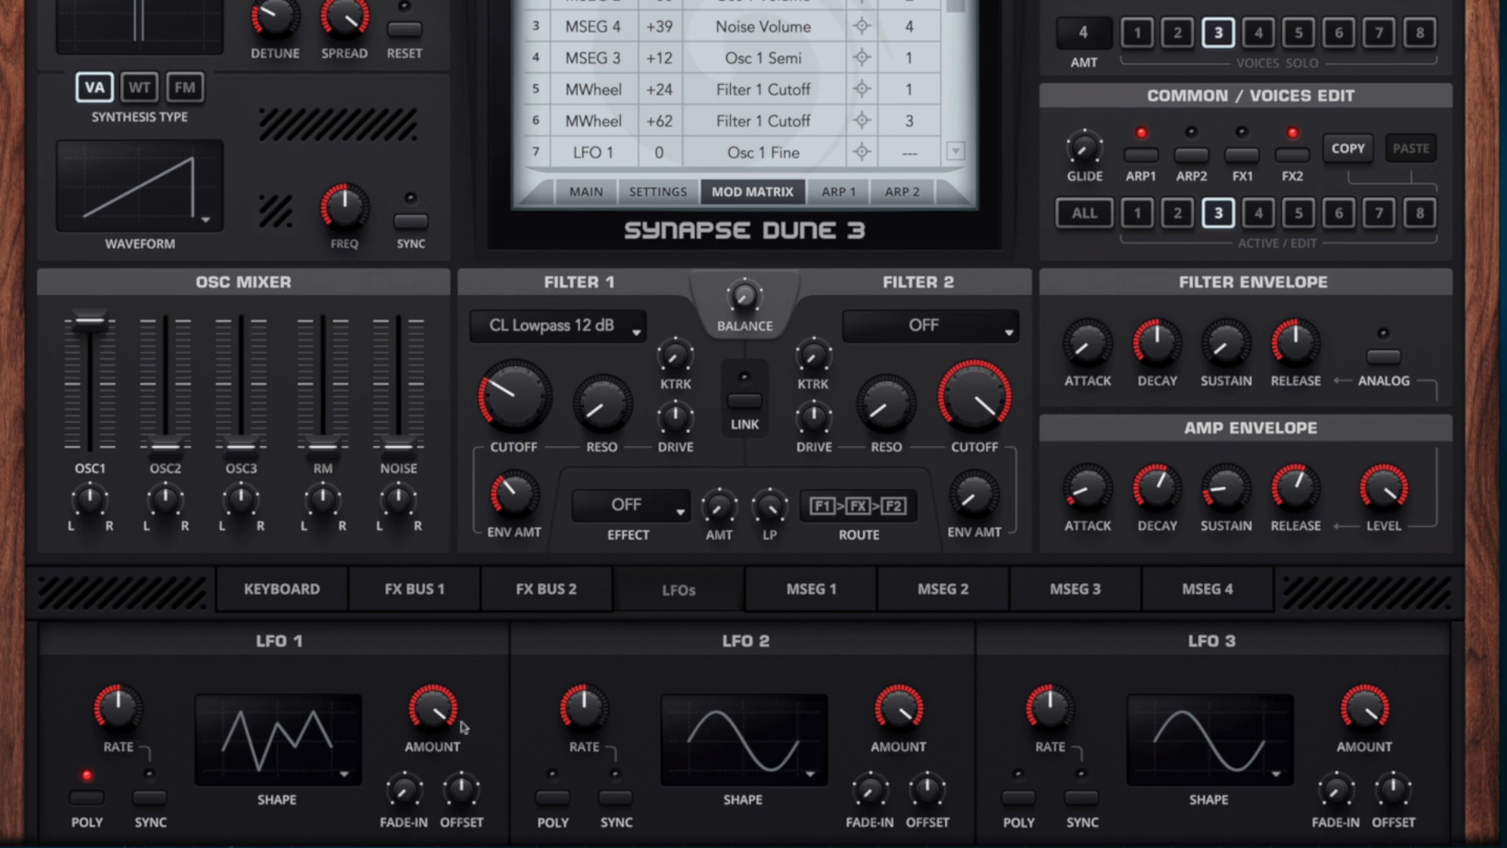
pyautogui.moveTo(662, 152); pyautogui.dragTo(676, 144)
# Reduce LFO 1's overall amount to about half and restrict its Osc 1 Fine modulation to voice 3.
pyautogui.moveTo(436, 720); pyautogui.dragTo(416, 783)
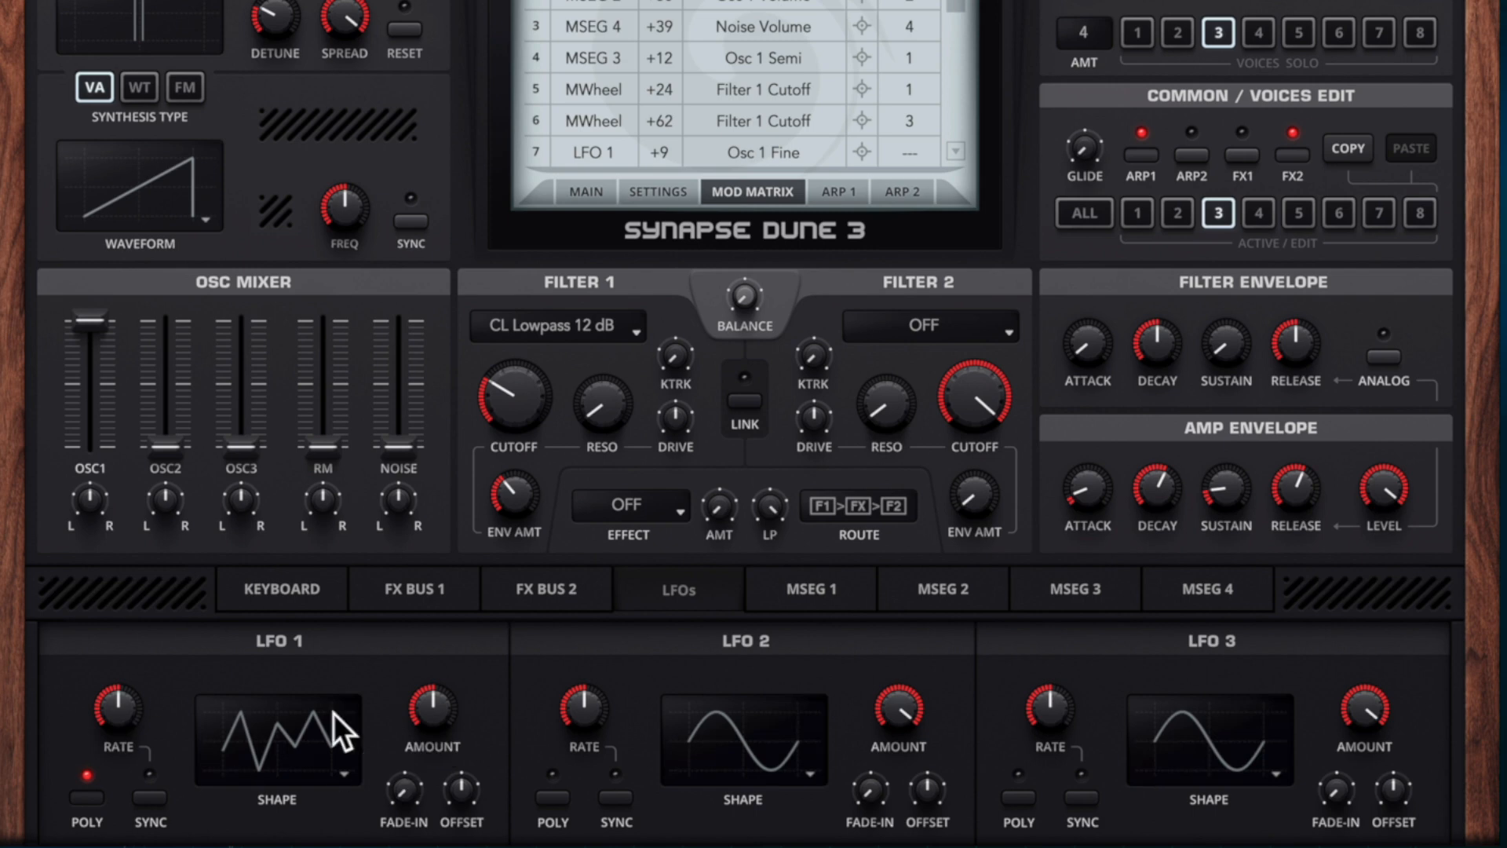
pyautogui.moveTo(436, 717); pyautogui.dragTo(436, 714)
pyautogui.click(910, 153)
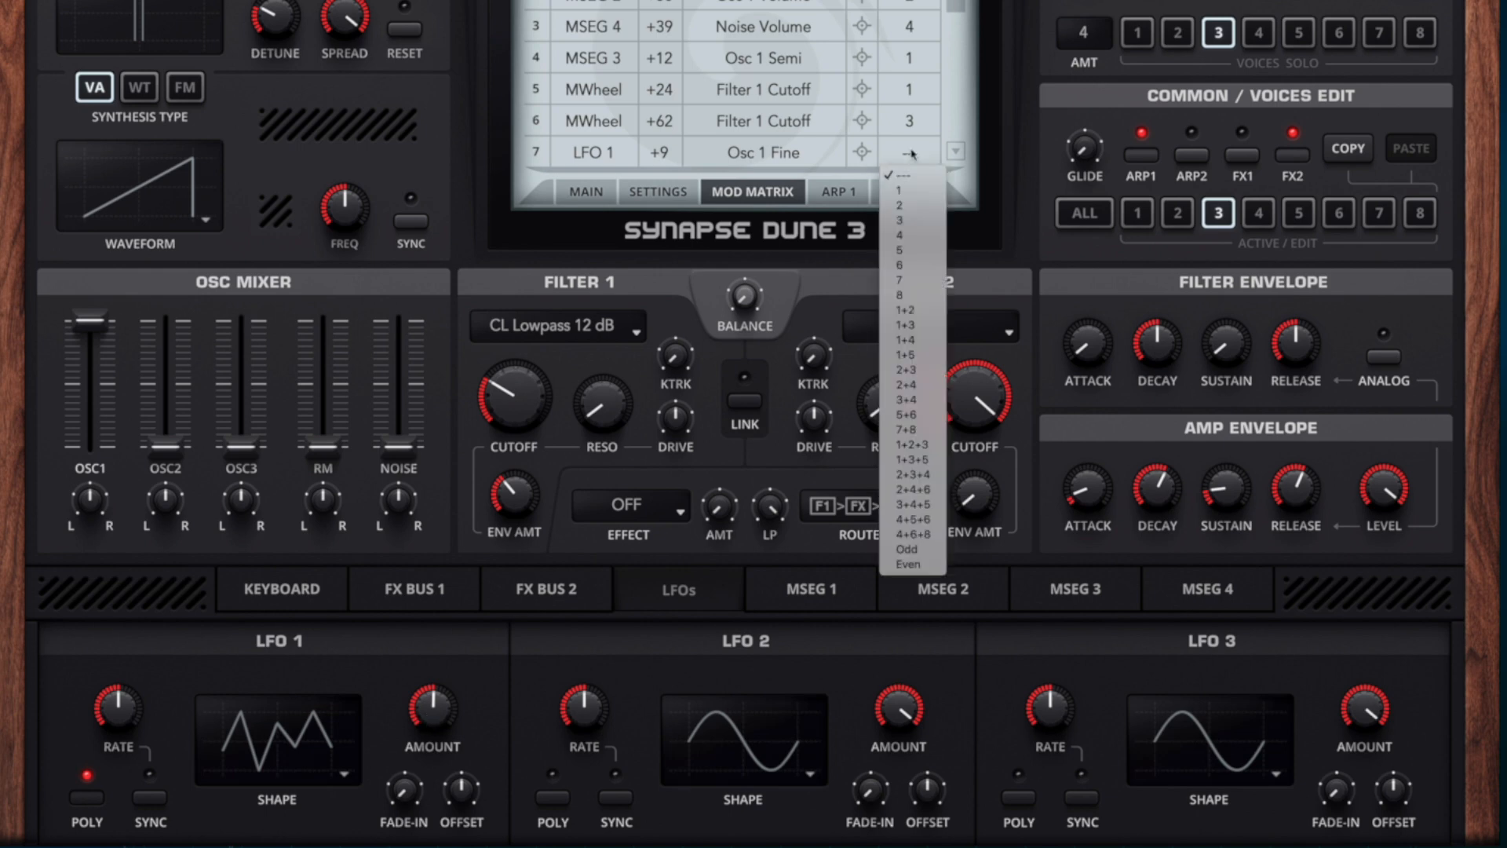
pyautogui.click(911, 220)
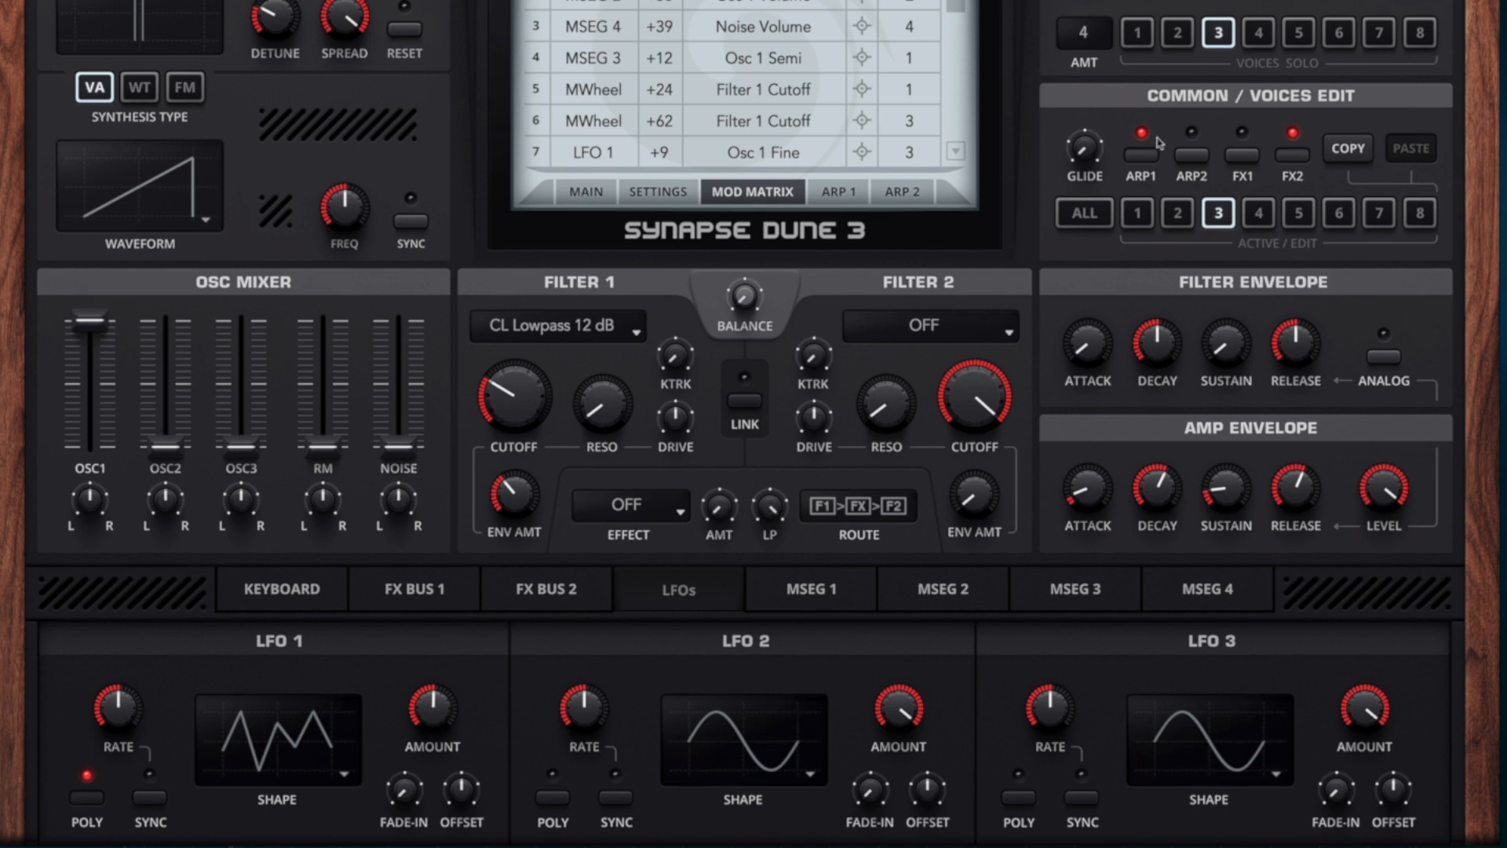
# Turn off the solo on voice 3 and audition the full patch with the mod wheel and pitch bend.
pyautogui.click(1215, 34)
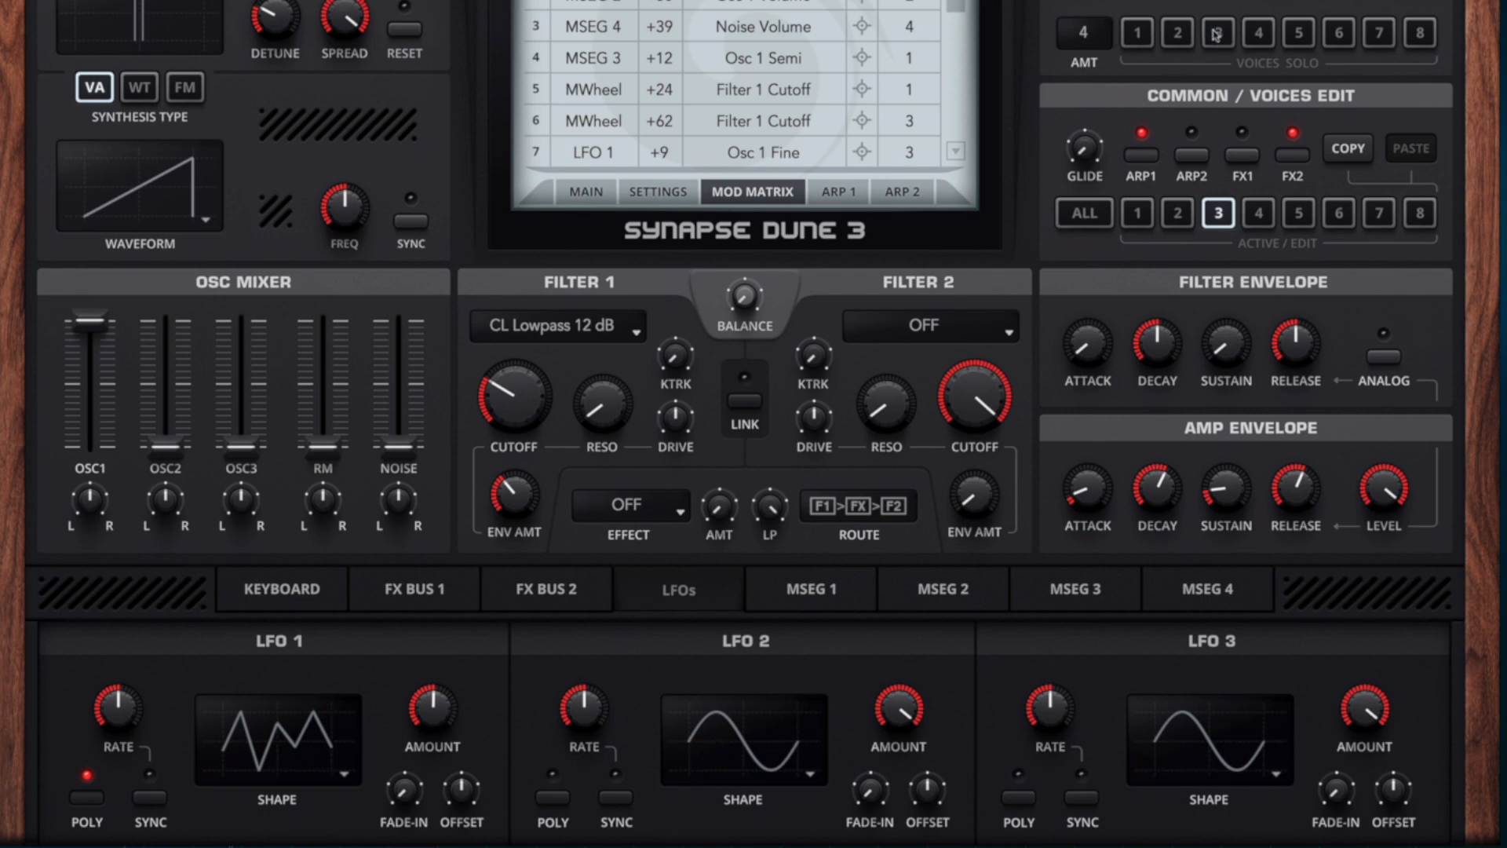
pyautogui.click(243, 601)
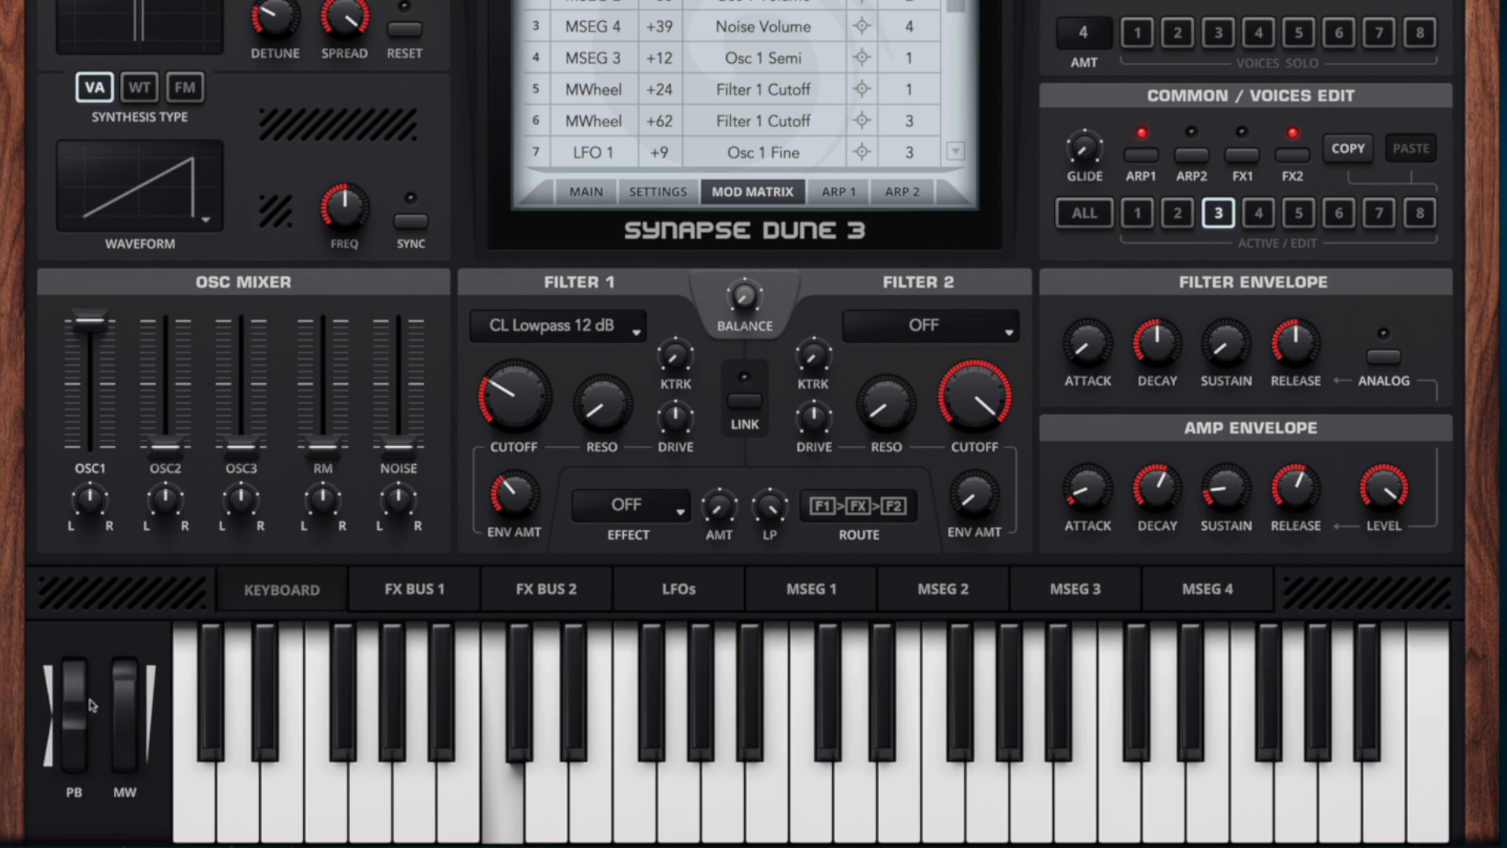
pyautogui.moveTo(125, 688); pyautogui.dragTo(120, 783)
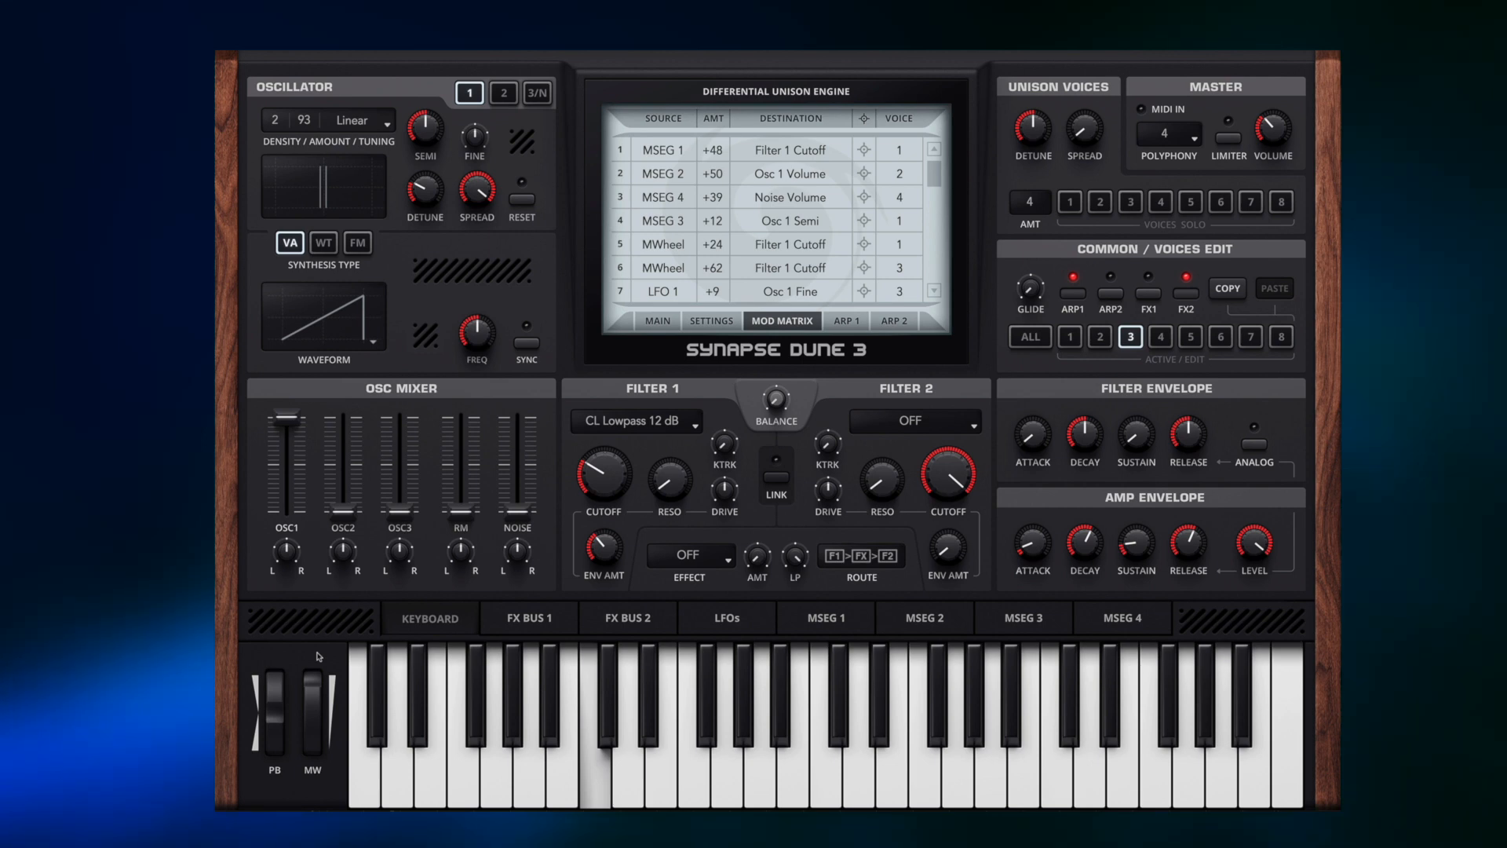
pyautogui.moveTo(314, 680); pyautogui.dragTo(306, 790)
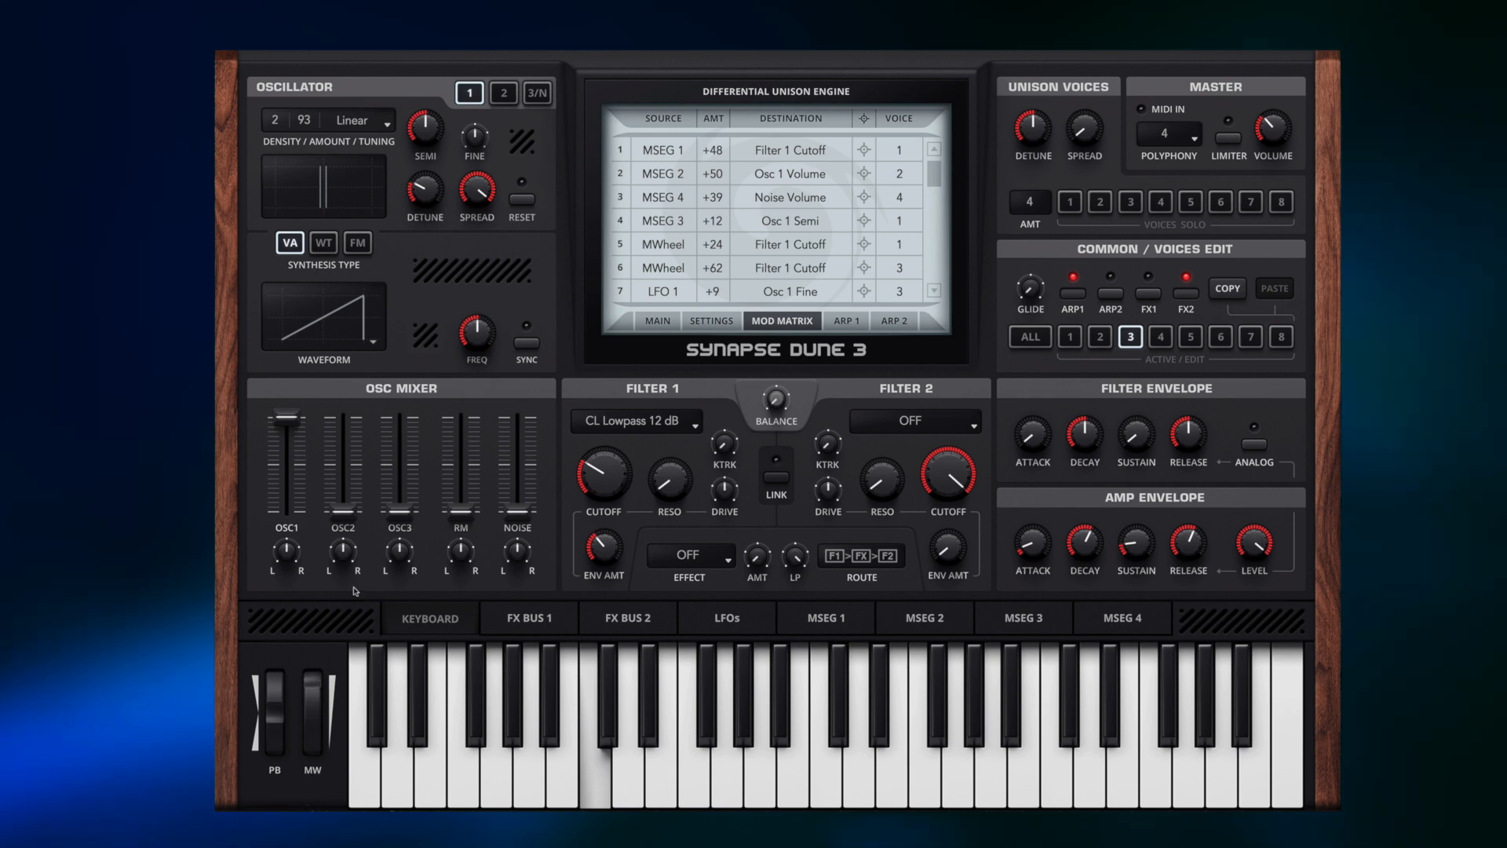
pyautogui.moveTo(276, 701); pyautogui.dragTo(283, 667)
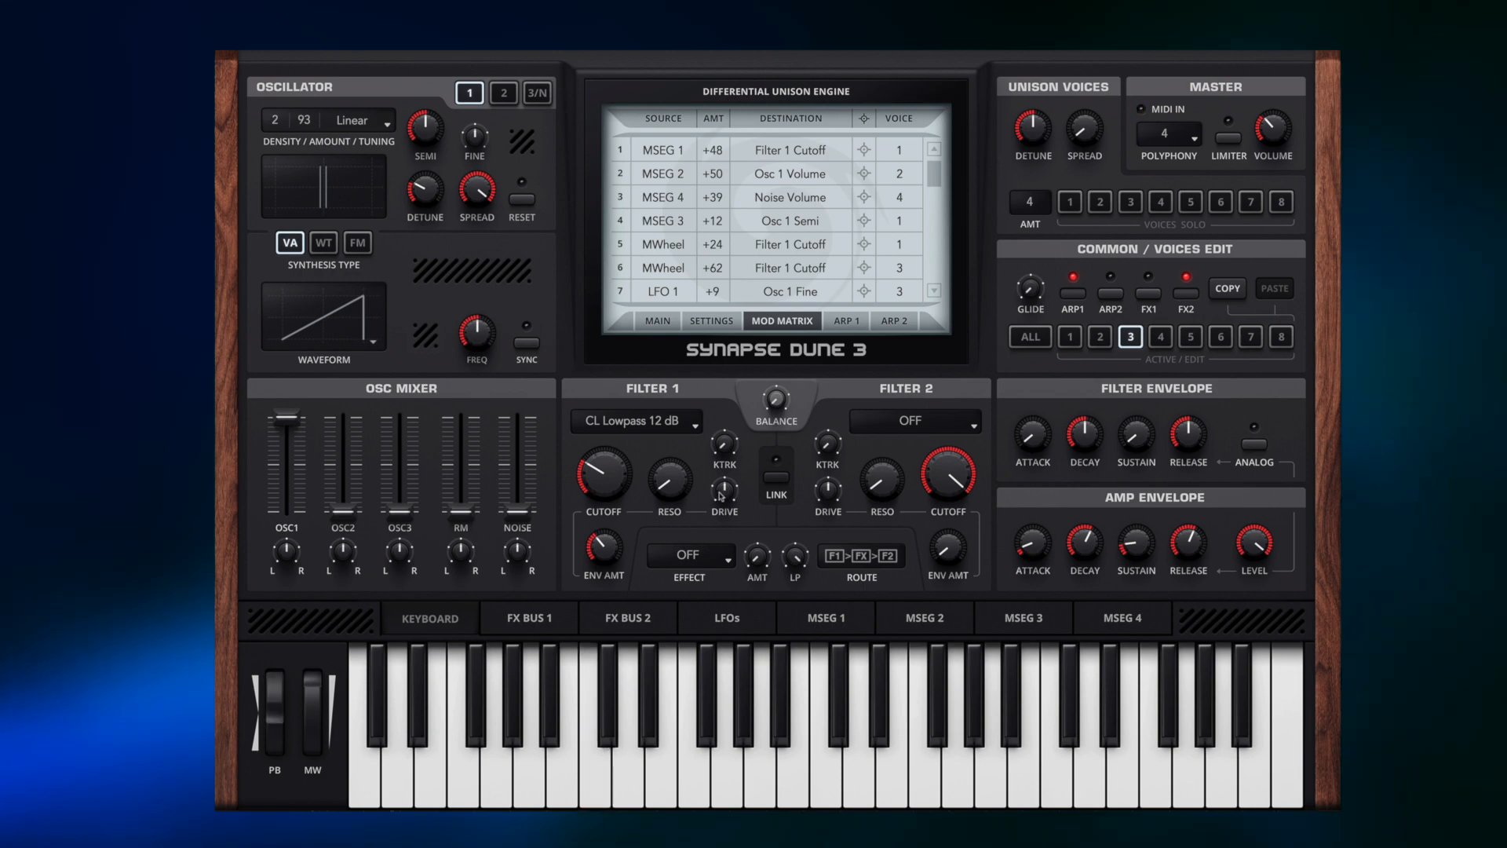
# Show steps 1-8 of arpeggiator 1 and set the velocity of step 1 to 0.
pyautogui.click(856, 327)
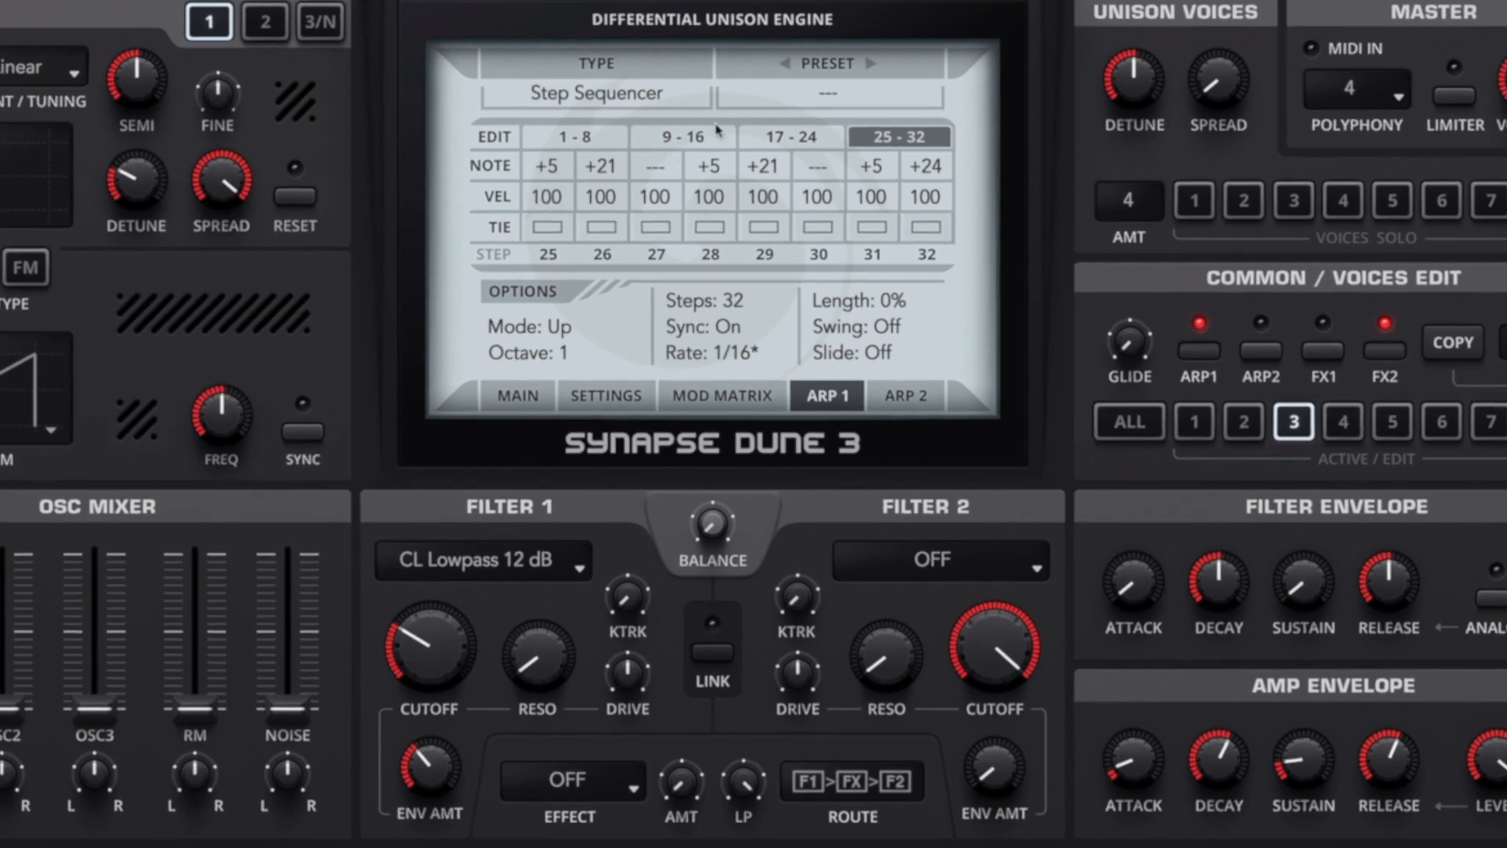
pyautogui.click(610, 132)
pyautogui.moveTo(549, 200); pyautogui.dragTo(542, 376)
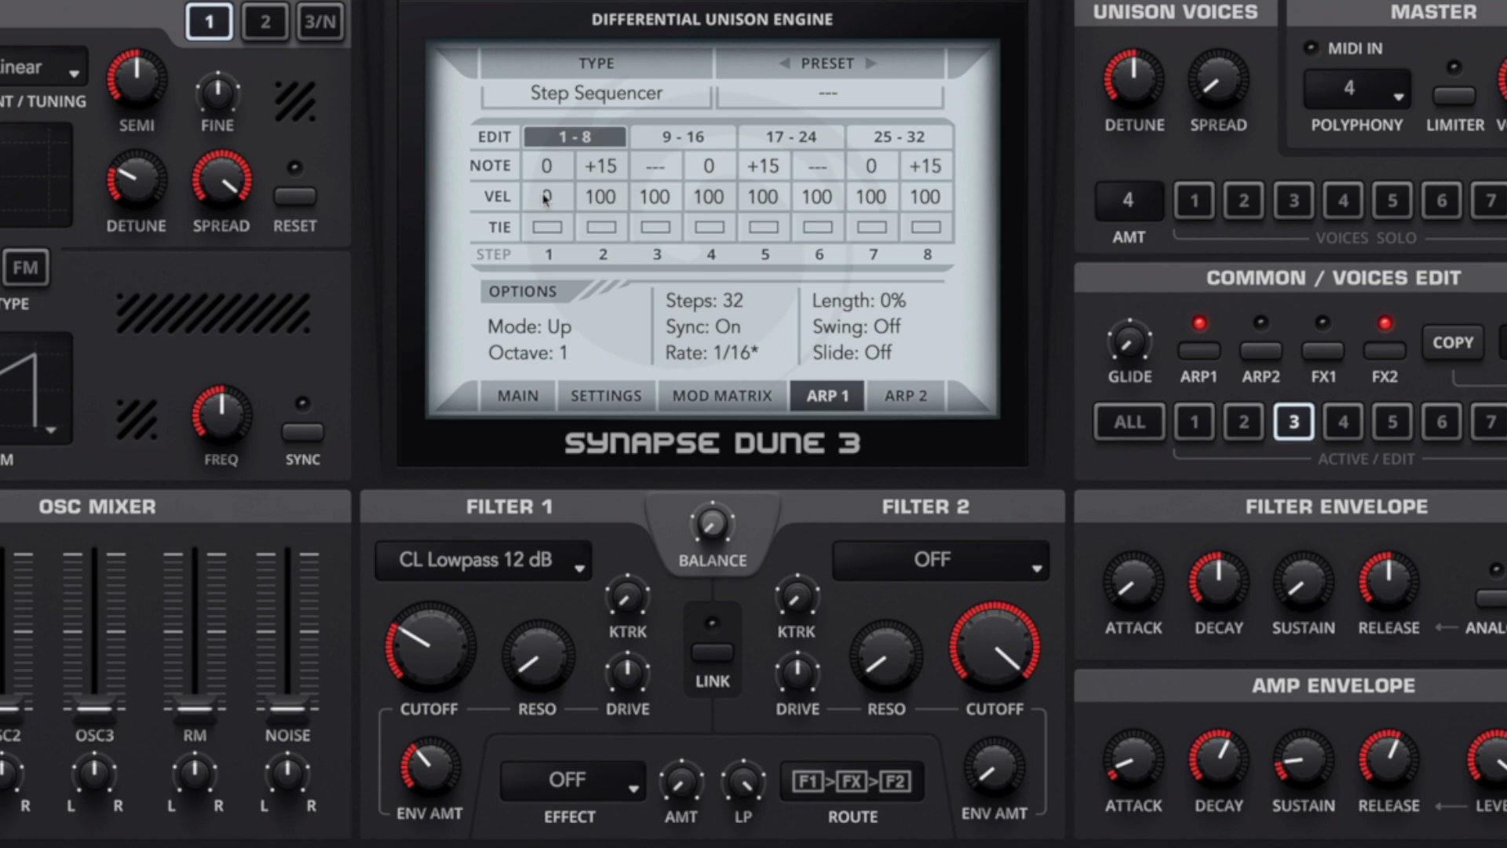
pyautogui.moveTo(548, 199); pyautogui.dragTo(561, 257)
# Route Arp 1 Vel to Osc 1 Volume for voice 3 in mod matrix slot 8 and raise its amount with voice 3 soloed.
pyautogui.click(705, 397)
pyautogui.scroll(-5, 979, 169)
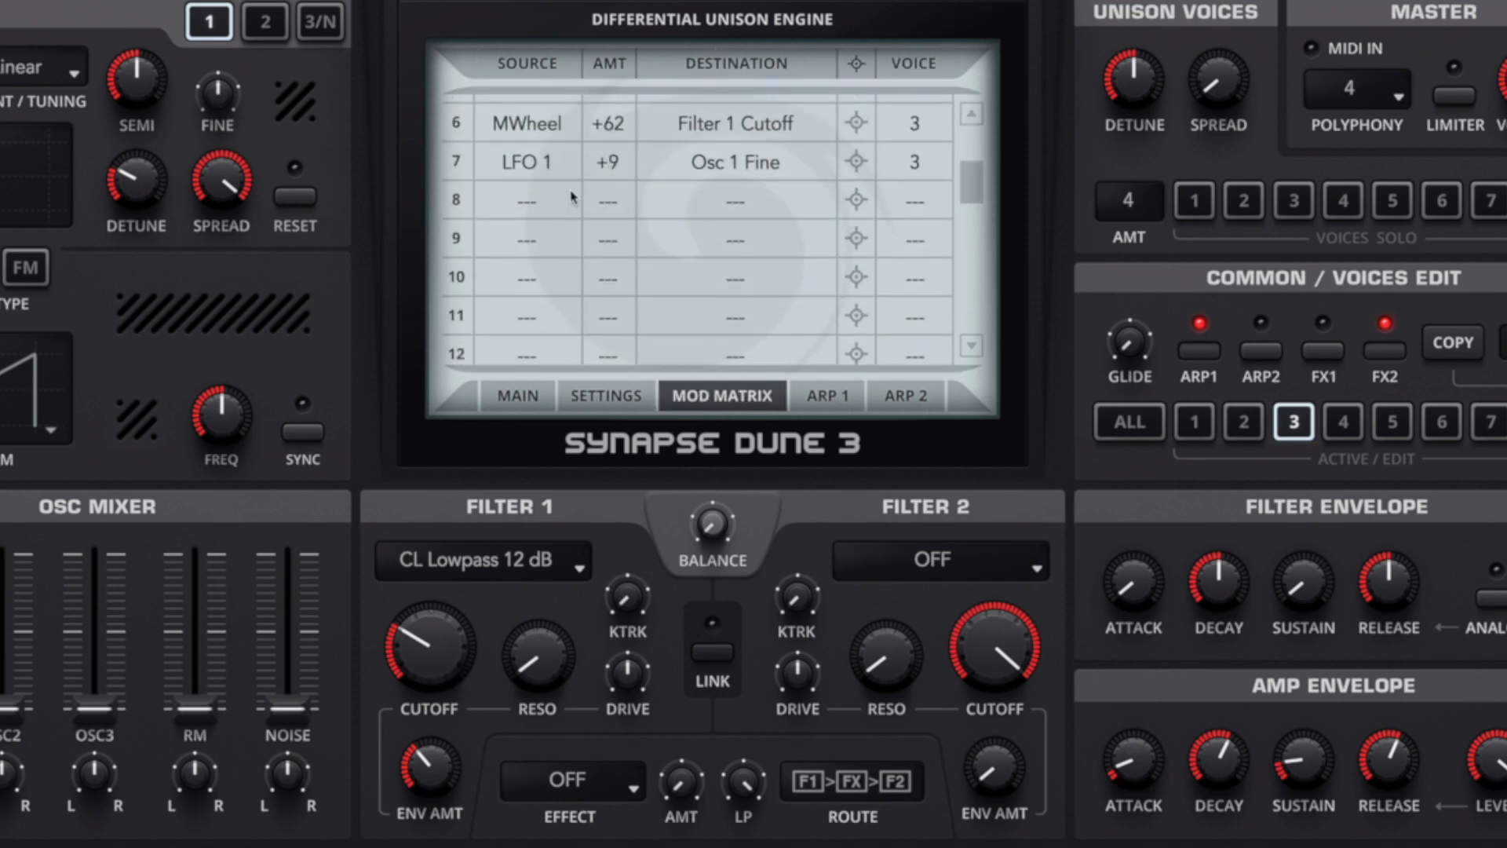
pyautogui.click(507, 196)
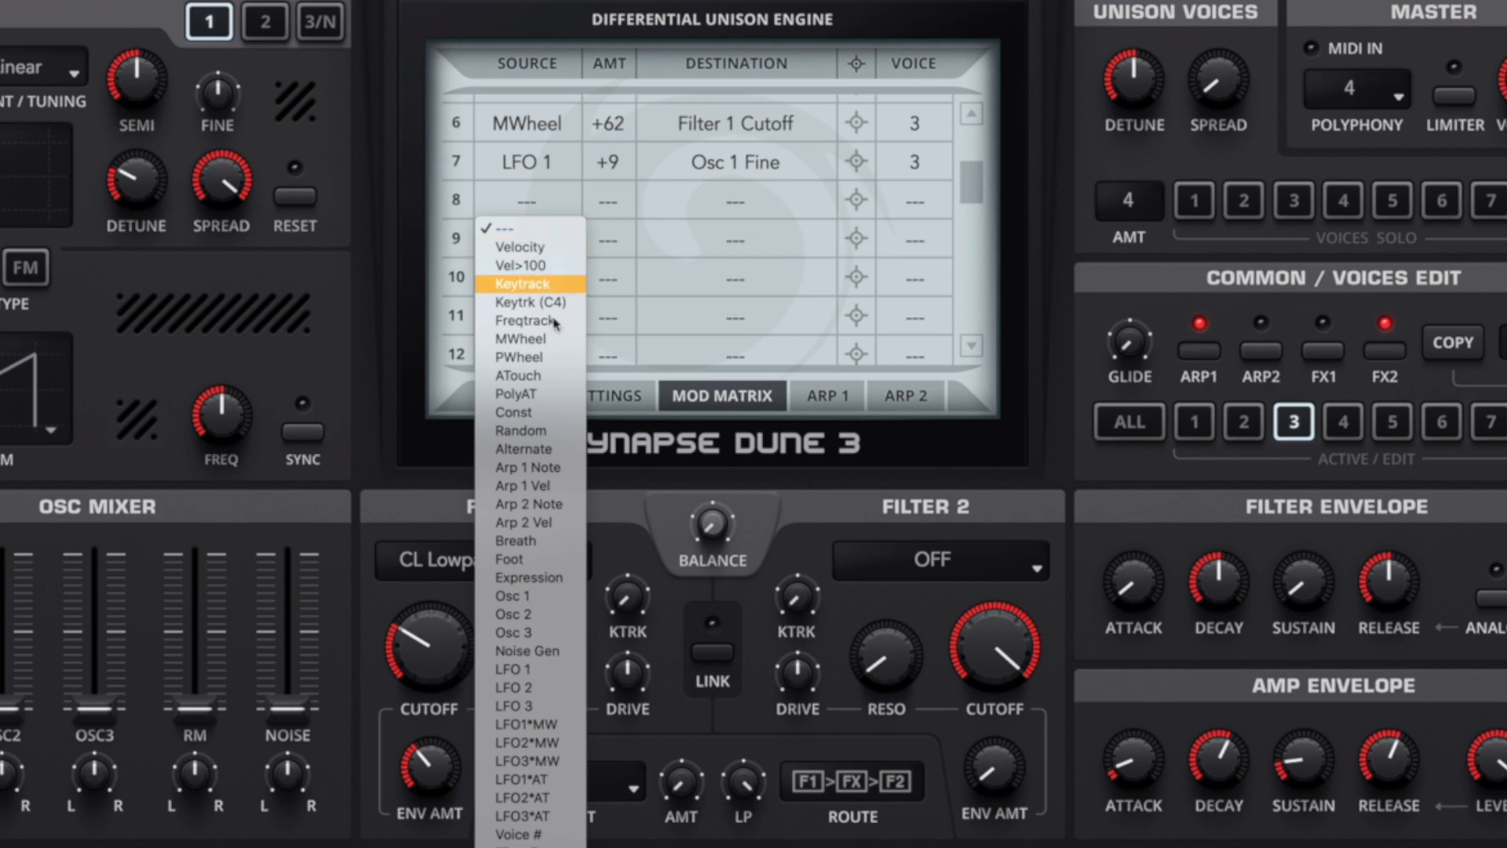
pyautogui.click(547, 488)
pyautogui.click(747, 196)
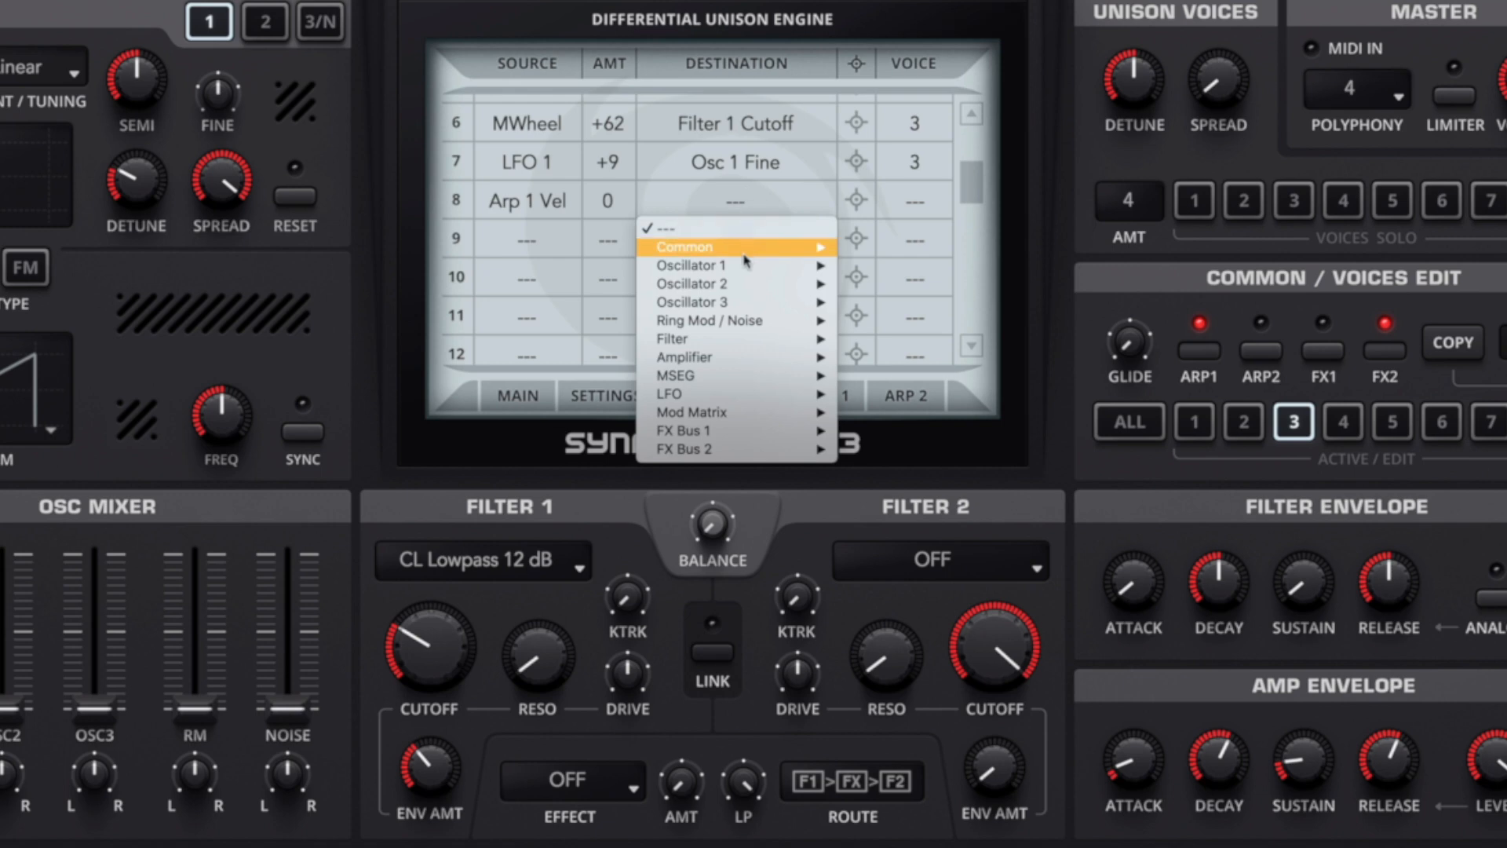
pyautogui.moveTo(748, 267)
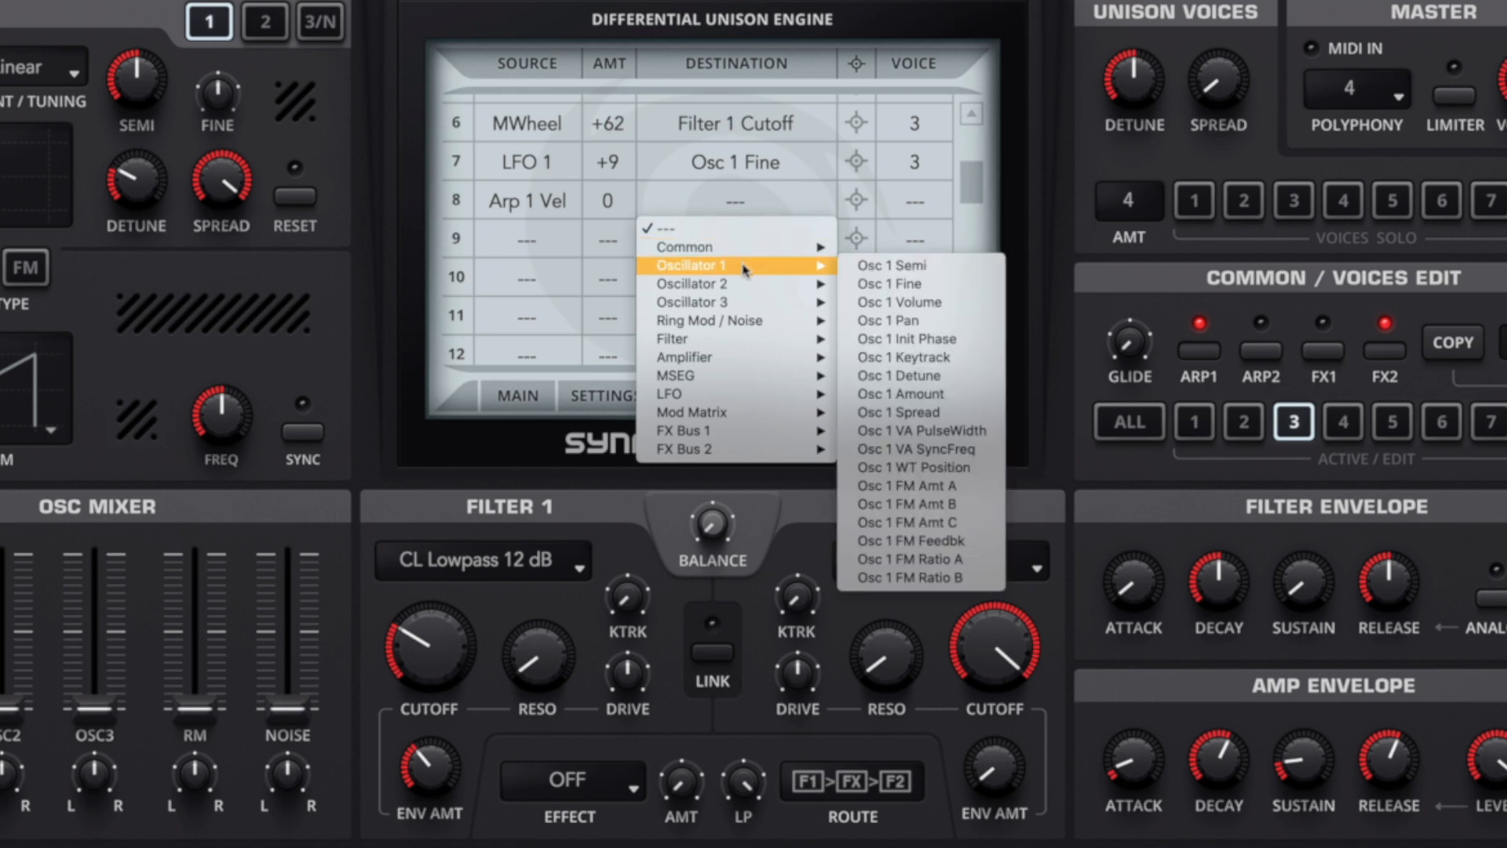
pyautogui.click(895, 302)
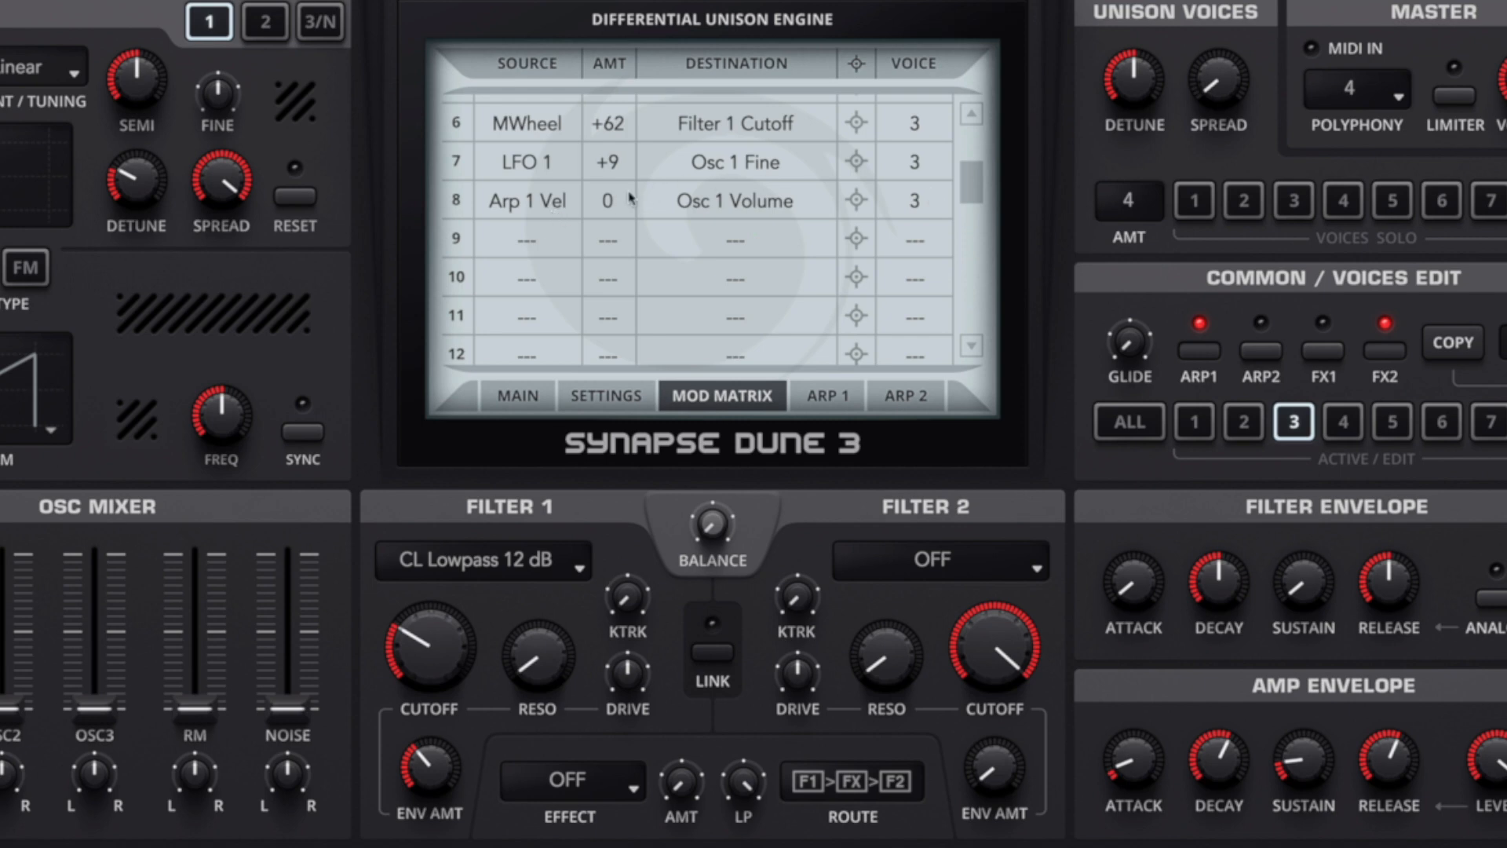
pyautogui.click(1294, 205)
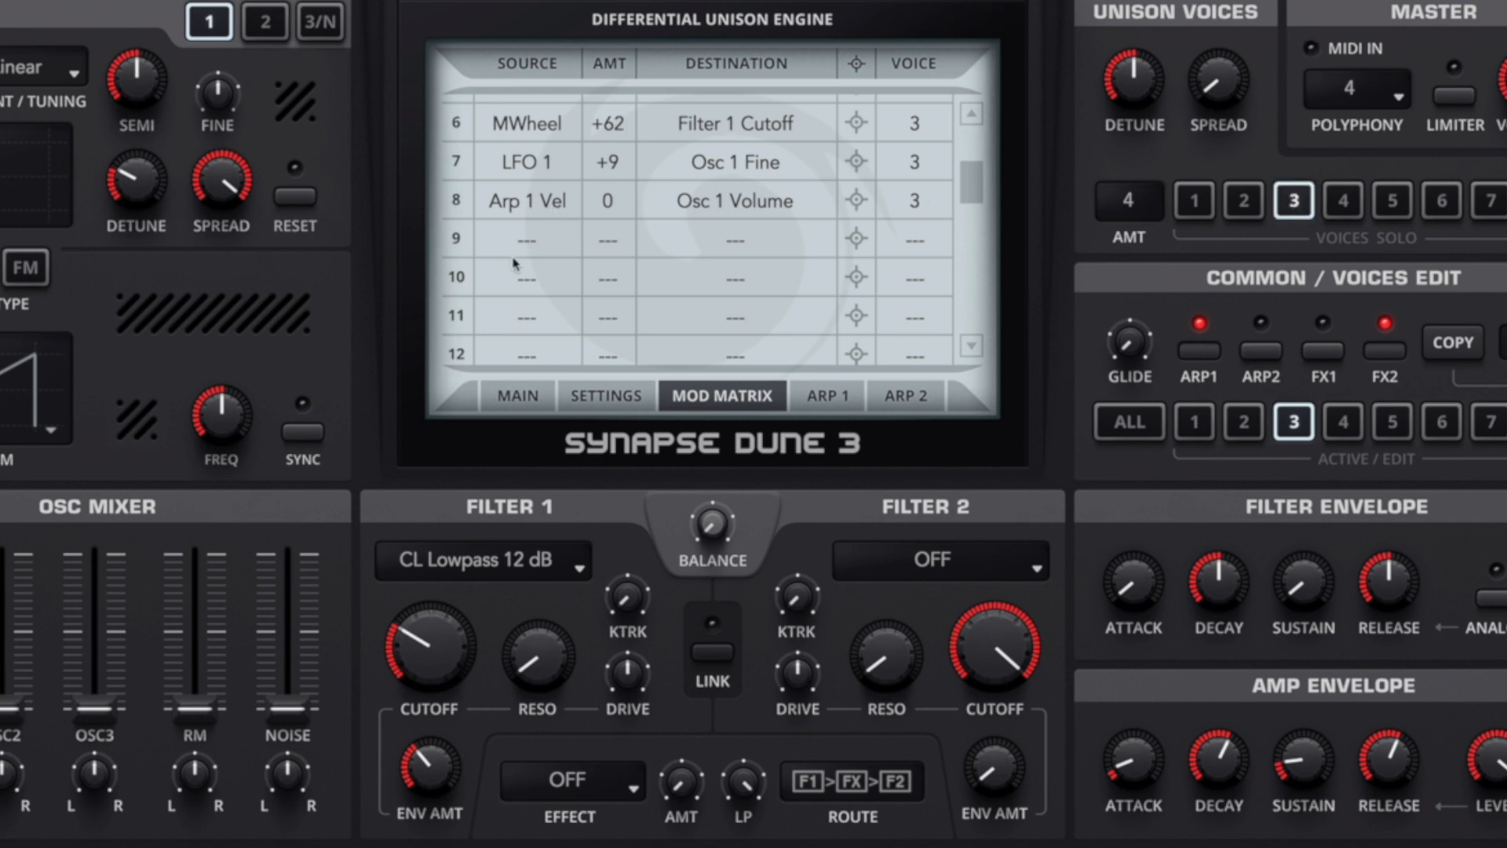
pyautogui.moveTo(609, 205); pyautogui.dragTo(609, 142)
# In arpeggiator 1, set the velocities of steps 4 and 7 to 0, step 2 to 26, step 5 to 29 and step 8 to 28.
pyautogui.click(831, 397)
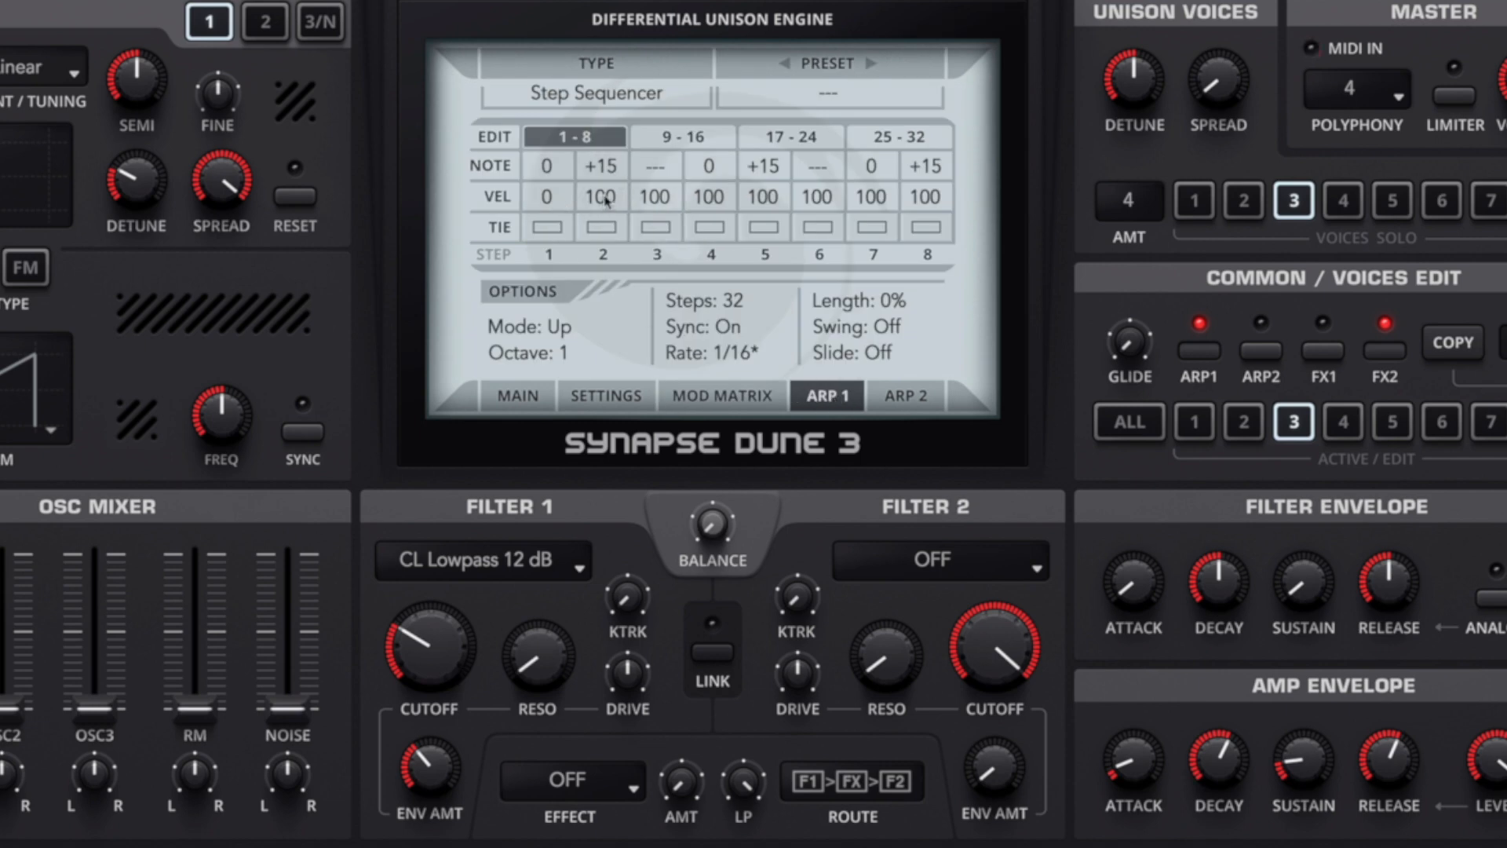
pyautogui.moveTo(605, 200); pyautogui.dragTo(604, 251)
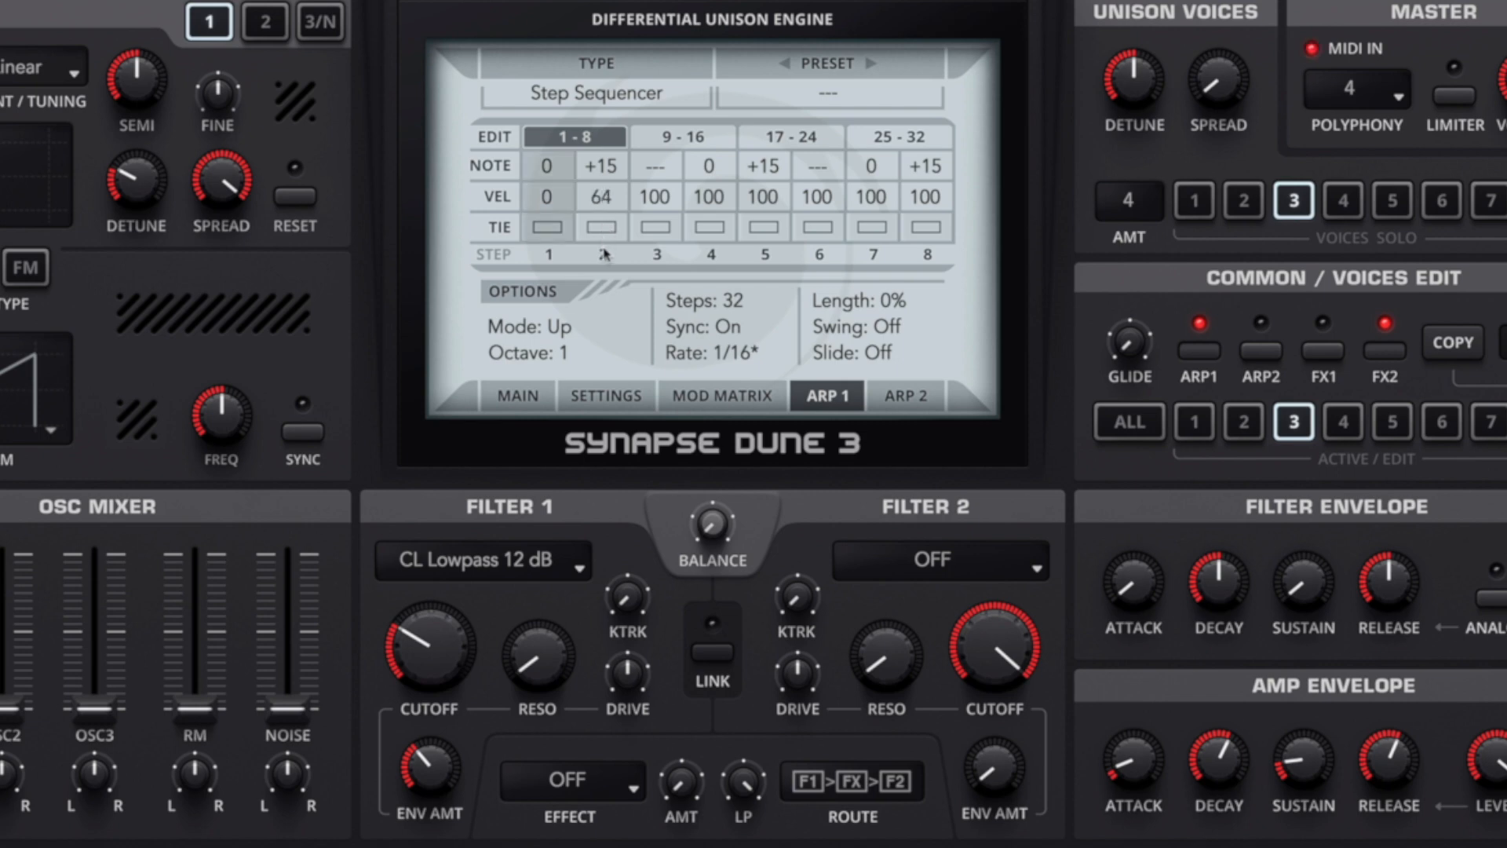
pyautogui.moveTo(605, 253)
pyautogui.mouseDown()
pyautogui.moveTo(606, 226)
pyautogui.moveTo(602, 260)
pyautogui.mouseUp()
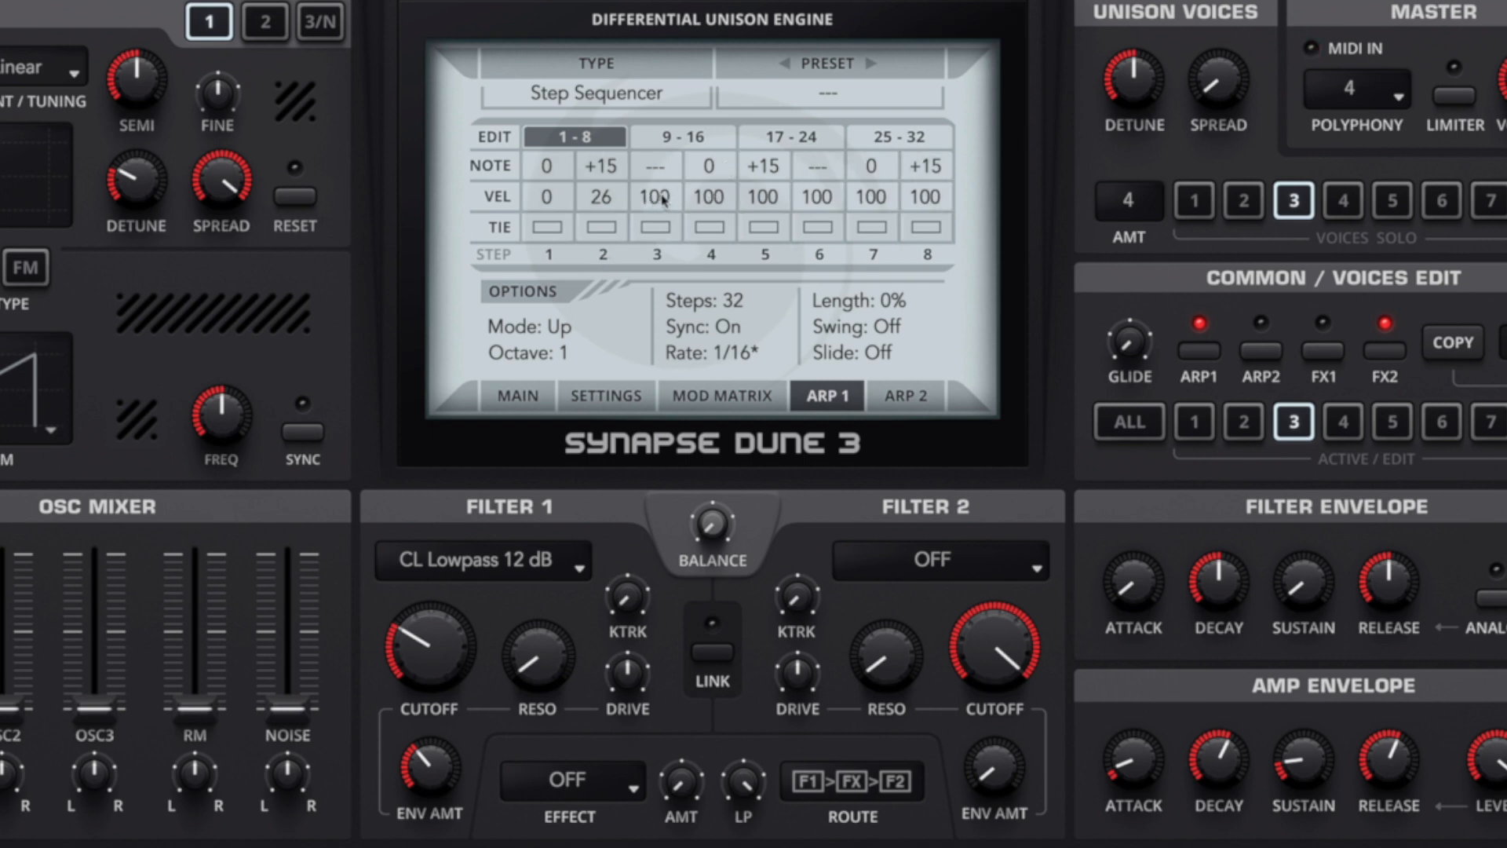
pyautogui.moveTo(714, 201); pyautogui.dragTo(690, 602)
pyautogui.moveTo(773, 198); pyautogui.dragTo(764, 308)
pyautogui.moveTo(865, 198); pyautogui.dragTo(858, 528)
pyautogui.moveTo(946, 210); pyautogui.dragTo(925, 321)
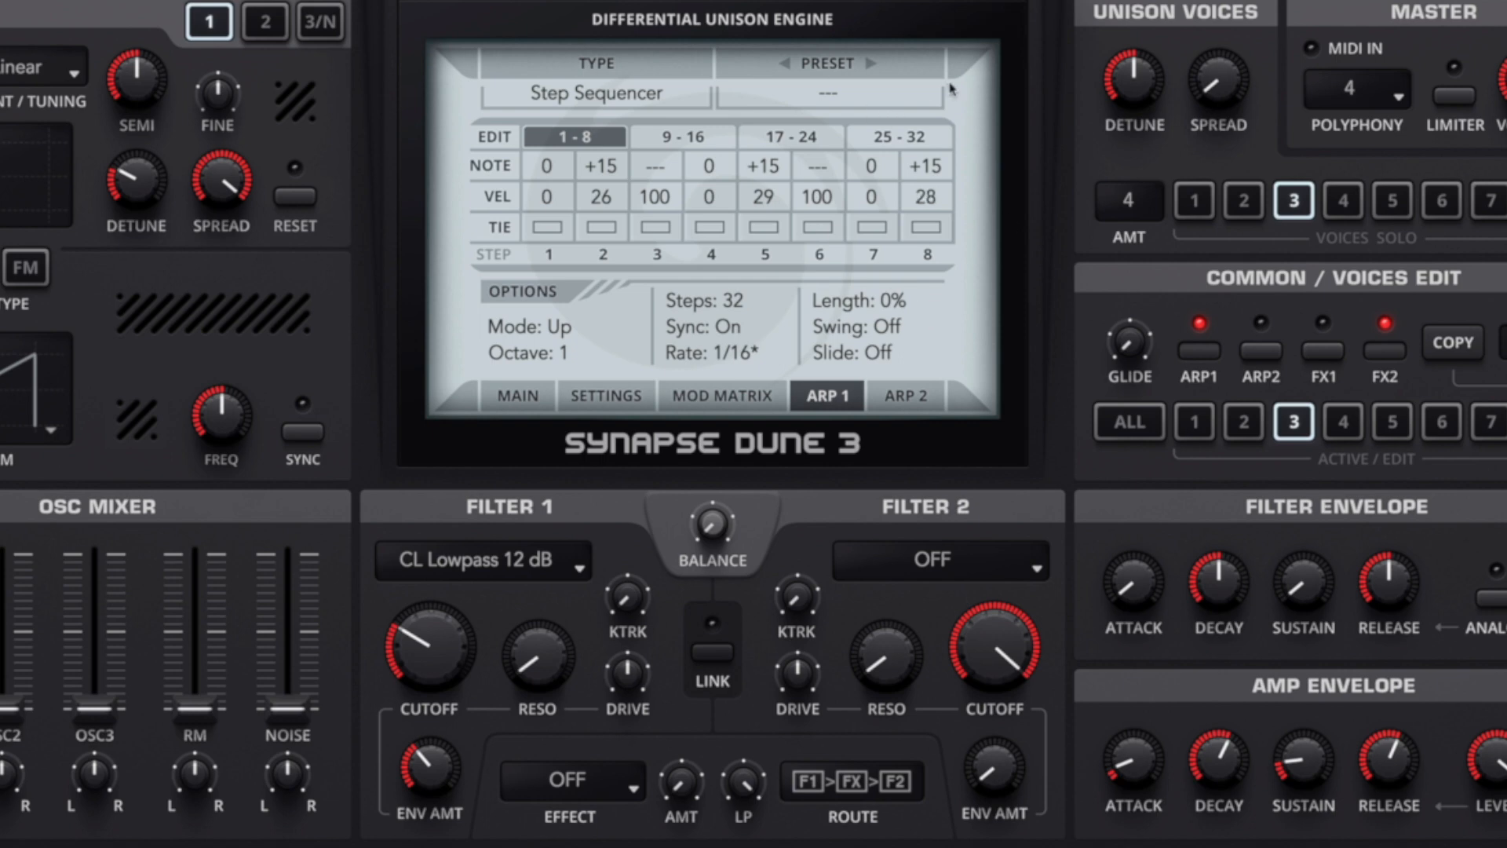
# Raise the velocities of arpeggiator 1 steps 2, 5 and 8 slightly.
pyautogui.moveTo(618, 197); pyautogui.dragTo(619, 174)
pyautogui.moveTo(764, 195); pyautogui.dragTo(773, 173)
pyautogui.moveTo(930, 190)
pyautogui.mouseDown()
pyautogui.moveTo(941, 168)
pyautogui.moveTo(927, 162)
pyautogui.mouseUp()
# For steps 9-16, set the velocities of 9, 12 and 15 to 0, step 10 to 49, 13 to 45 and 16 to 41.
pyautogui.click(684, 138)
pyautogui.moveTo(553, 195); pyautogui.dragTo(549, 242)
pyautogui.moveTo(598, 196); pyautogui.dragTo(593, 265)
pyautogui.moveTo(701, 199); pyautogui.dragTo(700, 306)
pyautogui.moveTo(767, 199); pyautogui.dragTo(754, 270)
pyautogui.moveTo(865, 189); pyautogui.dragTo(867, 306)
pyautogui.moveTo(926, 199); pyautogui.dragTo(918, 289)
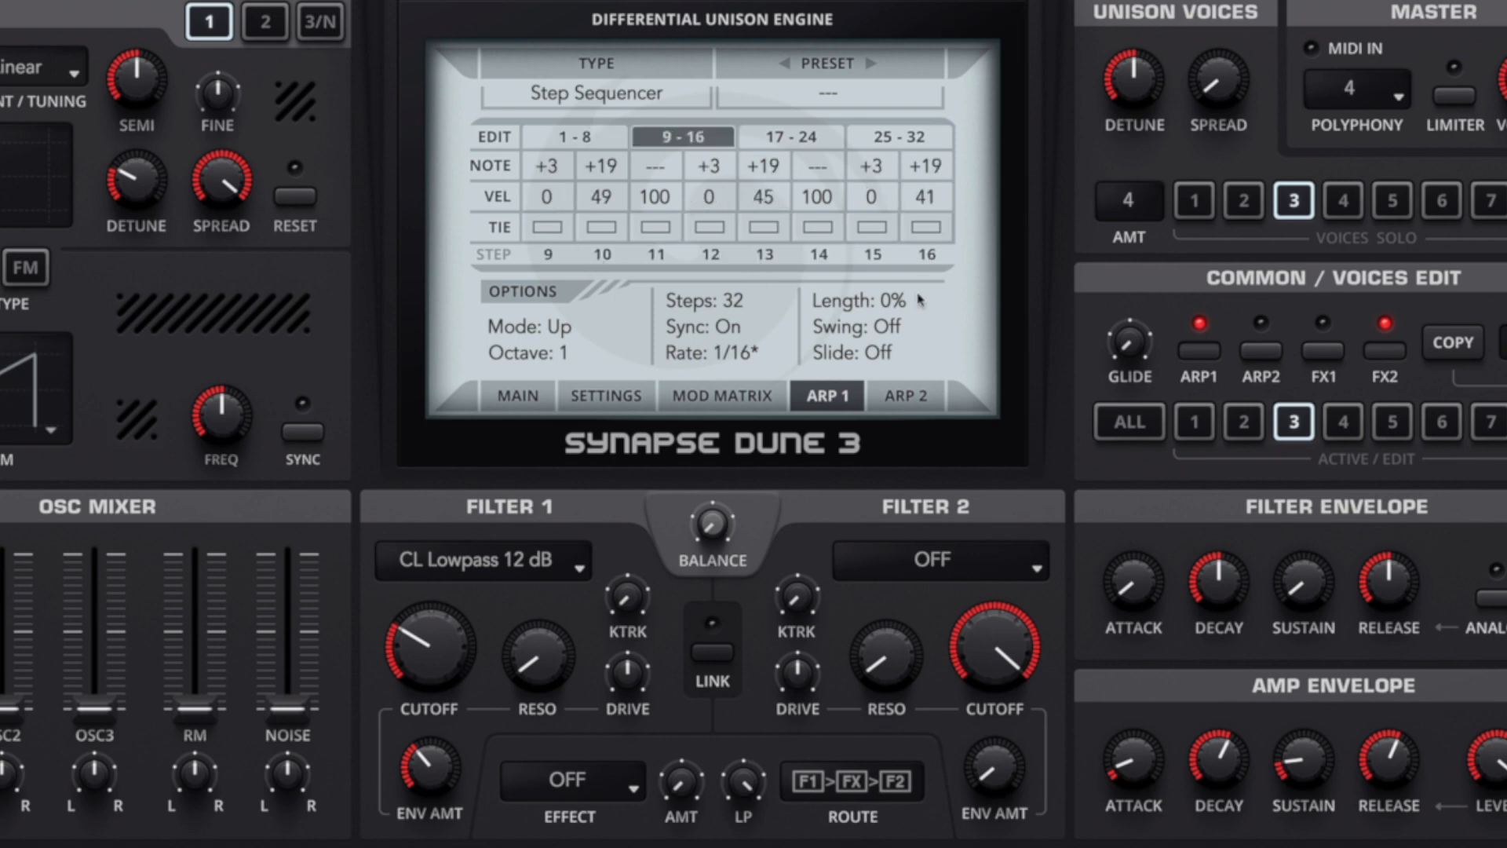
# For steps 17-24, set the velocities of 17, 20 and 23 to 0 and lower those of 18 and 21 to roughly half.
pyautogui.click(817, 136)
pyautogui.moveTo(550, 196); pyautogui.dragTo(549, 306)
pyautogui.moveTo(713, 198); pyautogui.dragTo(730, 477)
pyautogui.moveTo(870, 196); pyautogui.dragTo(868, 314)
pyautogui.moveTo(603, 198); pyautogui.dragTo(612, 295)
pyautogui.moveTo(769, 198); pyautogui.dragTo(765, 287)
# For steps 25-32, set the velocities of 25, 28 and 31 to 0, steps 26 and 29 to 44, and step 32 to 43.
pyautogui.click(898, 137)
pyautogui.moveTo(548, 196); pyautogui.dragTo(548, 306)
pyautogui.moveTo(710, 197); pyautogui.dragTo(710, 306)
pyautogui.moveTo(872, 196); pyautogui.dragTo(871, 307)
pyautogui.moveTo(927, 196); pyautogui.dragTo(922, 290)
pyautogui.moveTo(764, 196); pyautogui.dragTo(760, 283)
pyautogui.moveTo(602, 196); pyautogui.dragTo(599, 281)
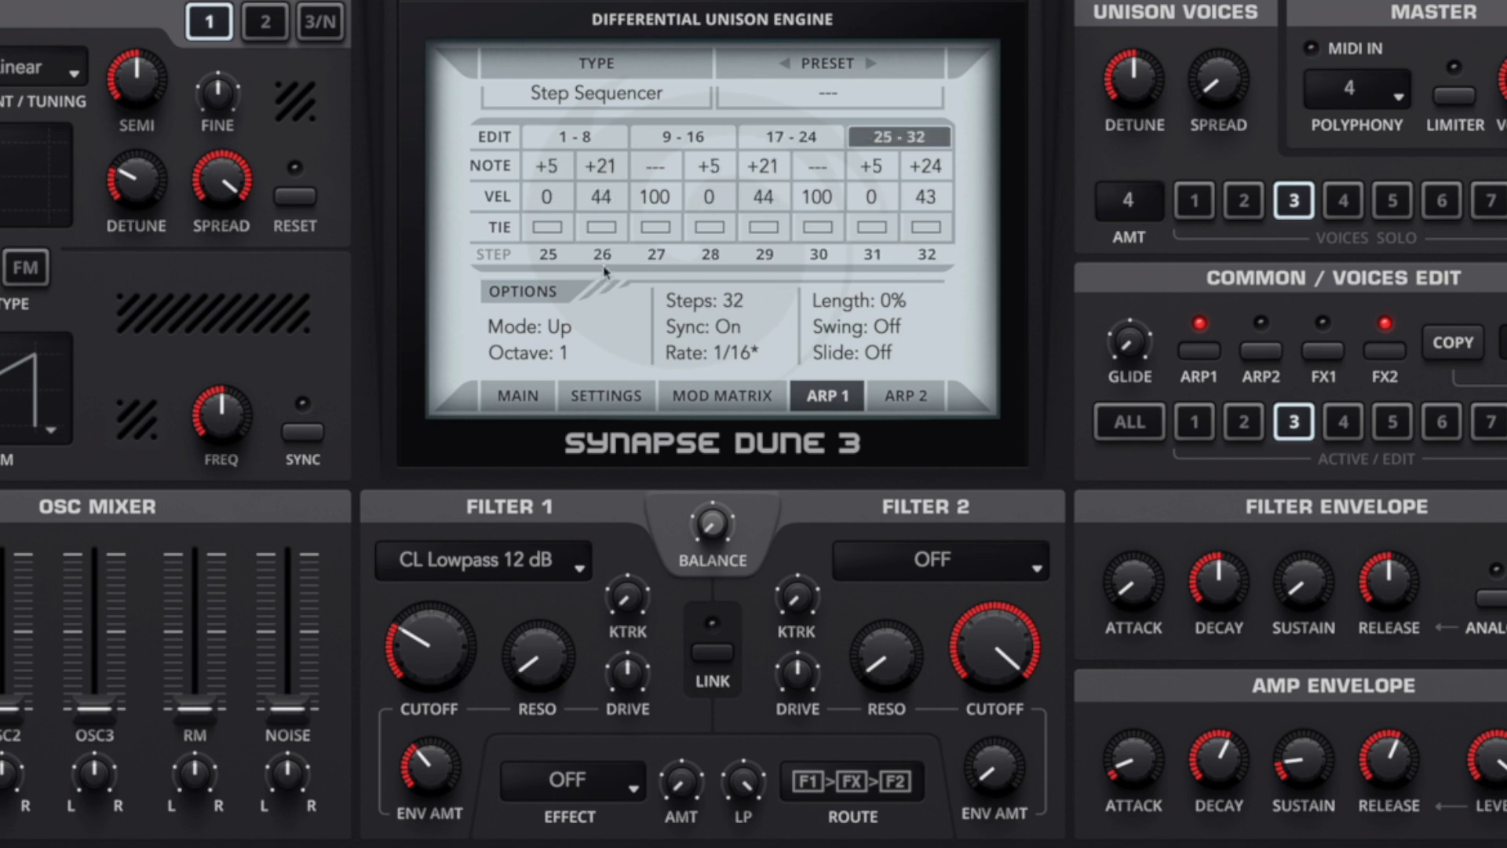